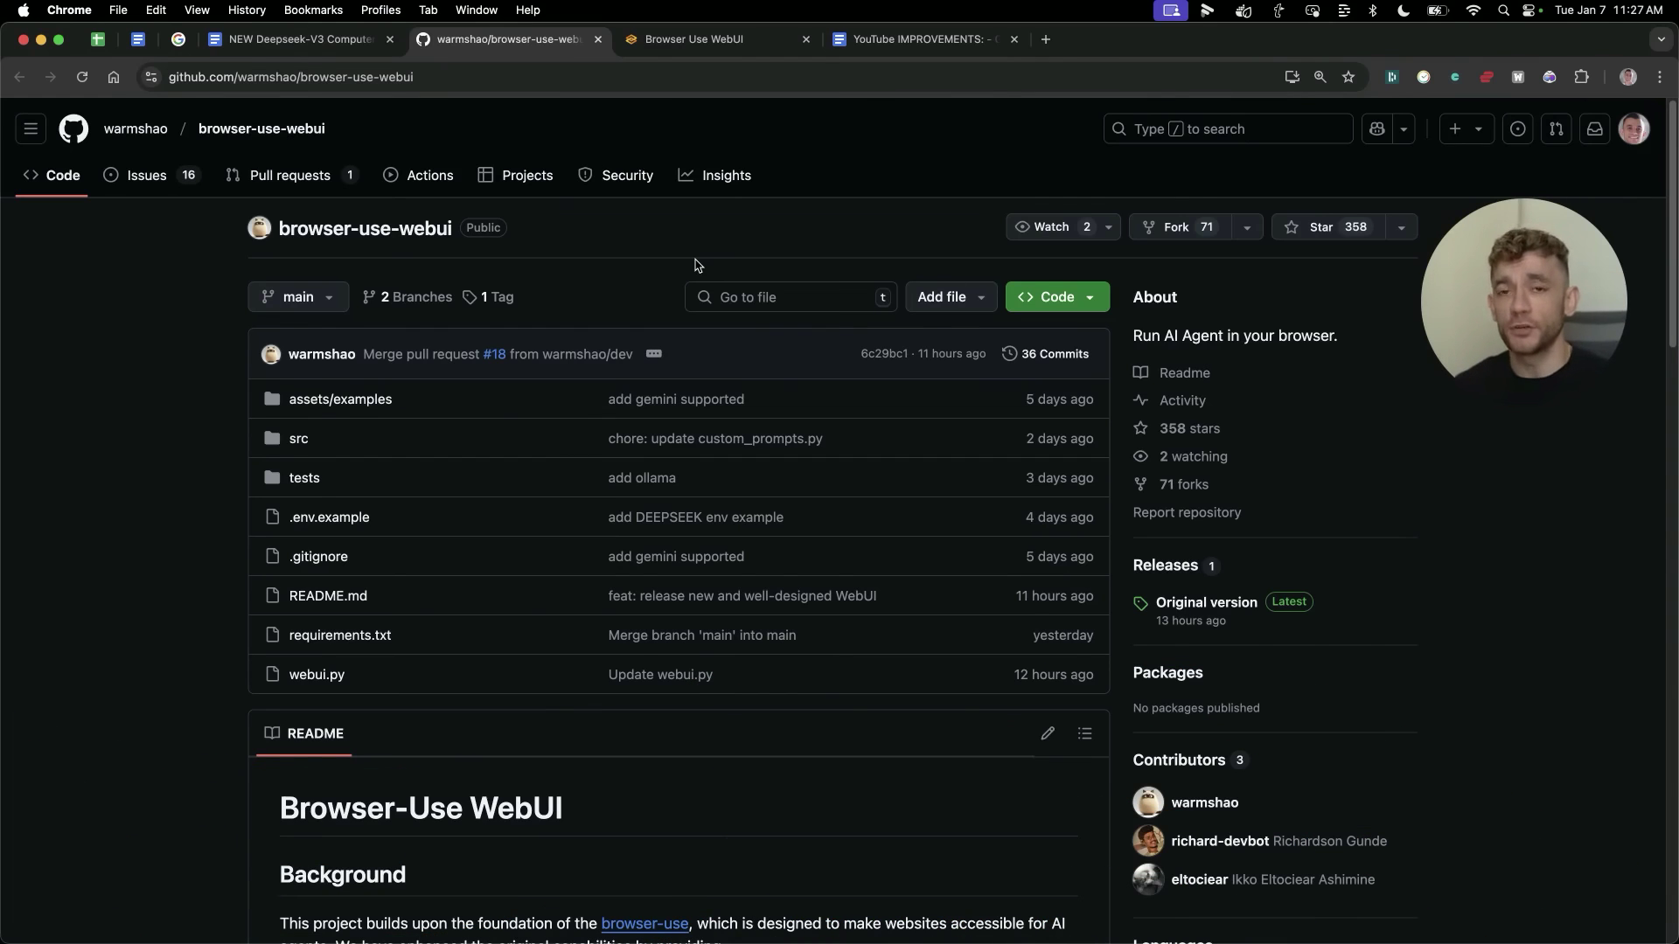
Switch from the GitHub repository page to the local Browser Use WebUI page
left_click(770, 23)
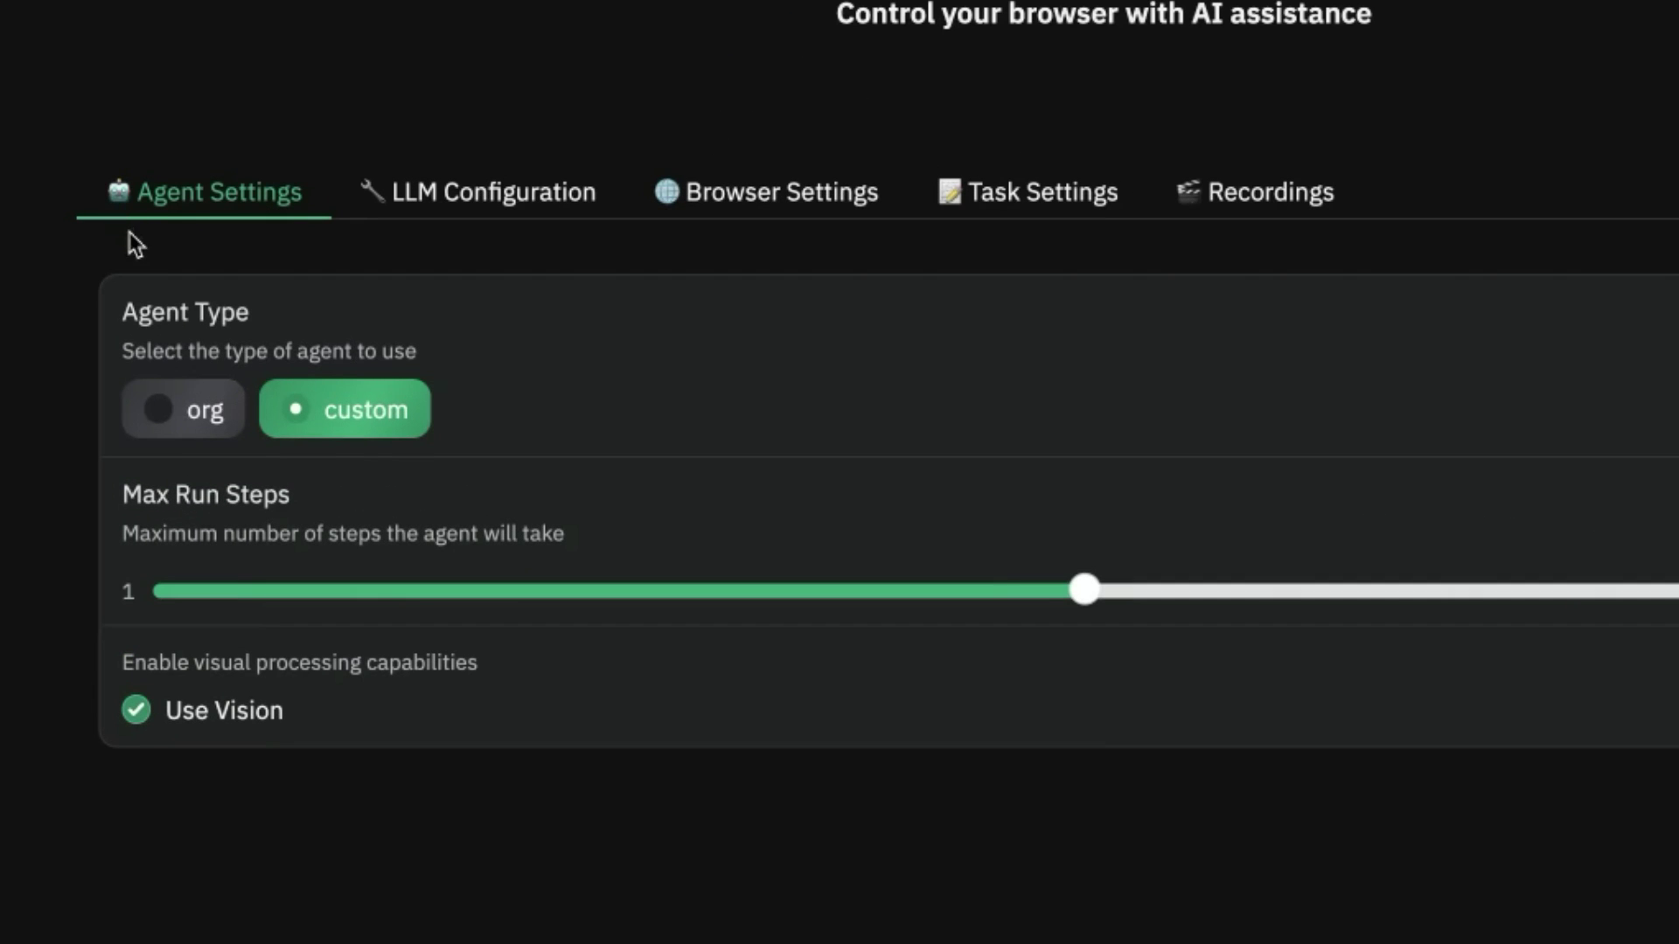
In LLM Configuration, change the LLM provider from gemini to deepseek
left_click_drag(129, 233, 517, 374)
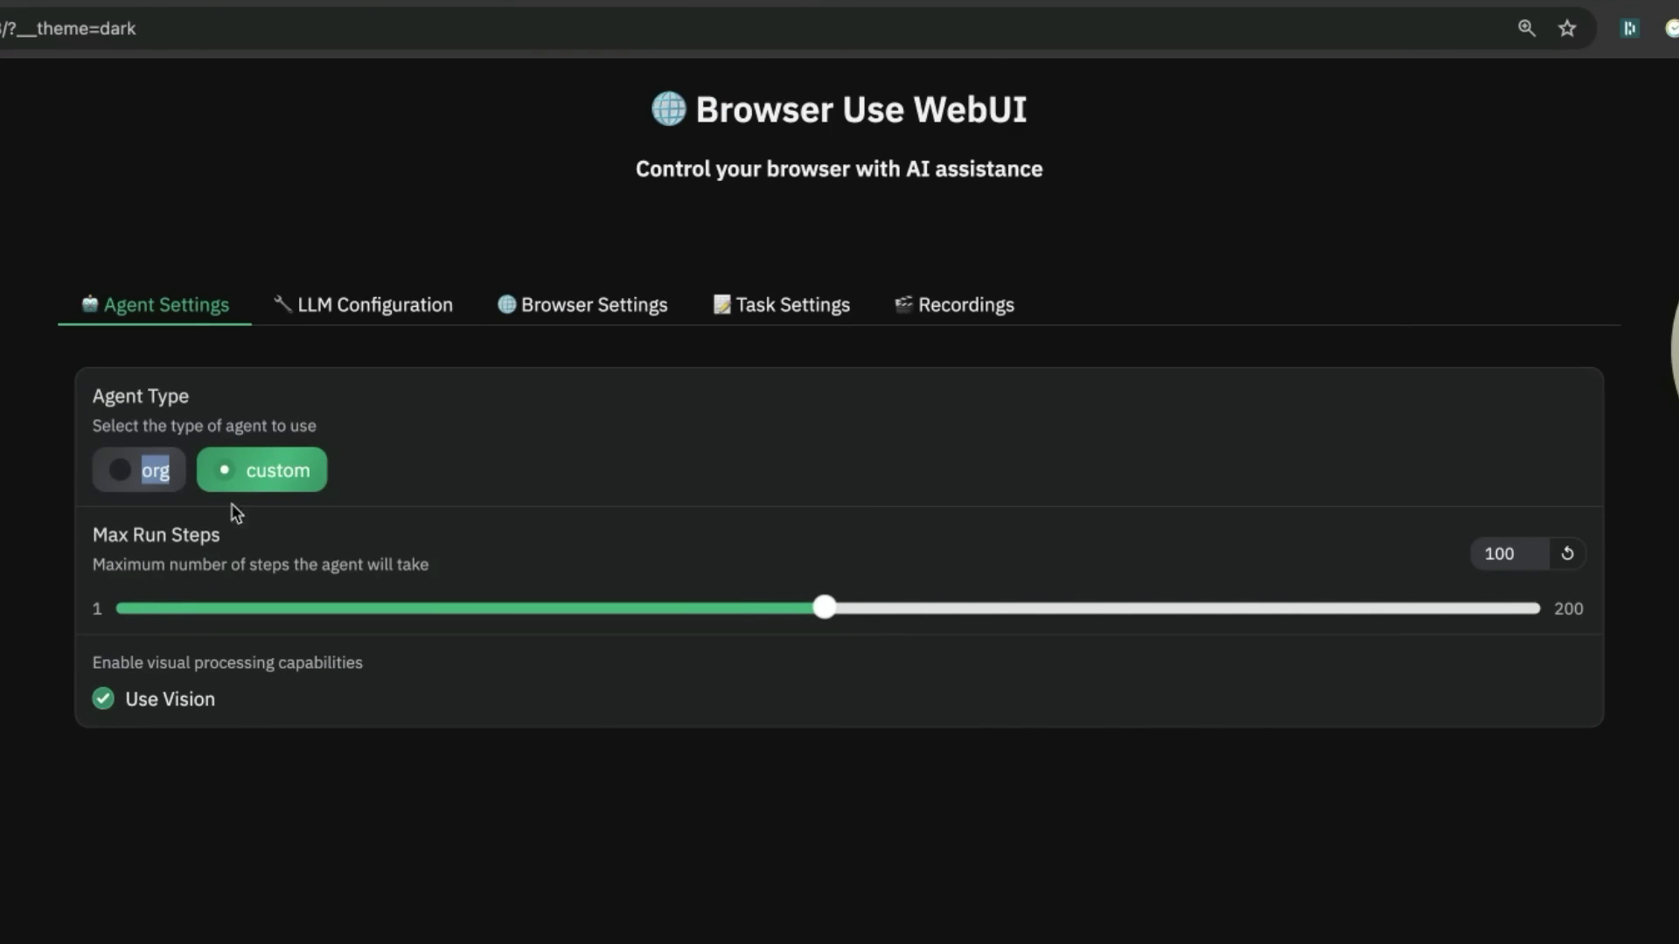
left_click(344, 302)
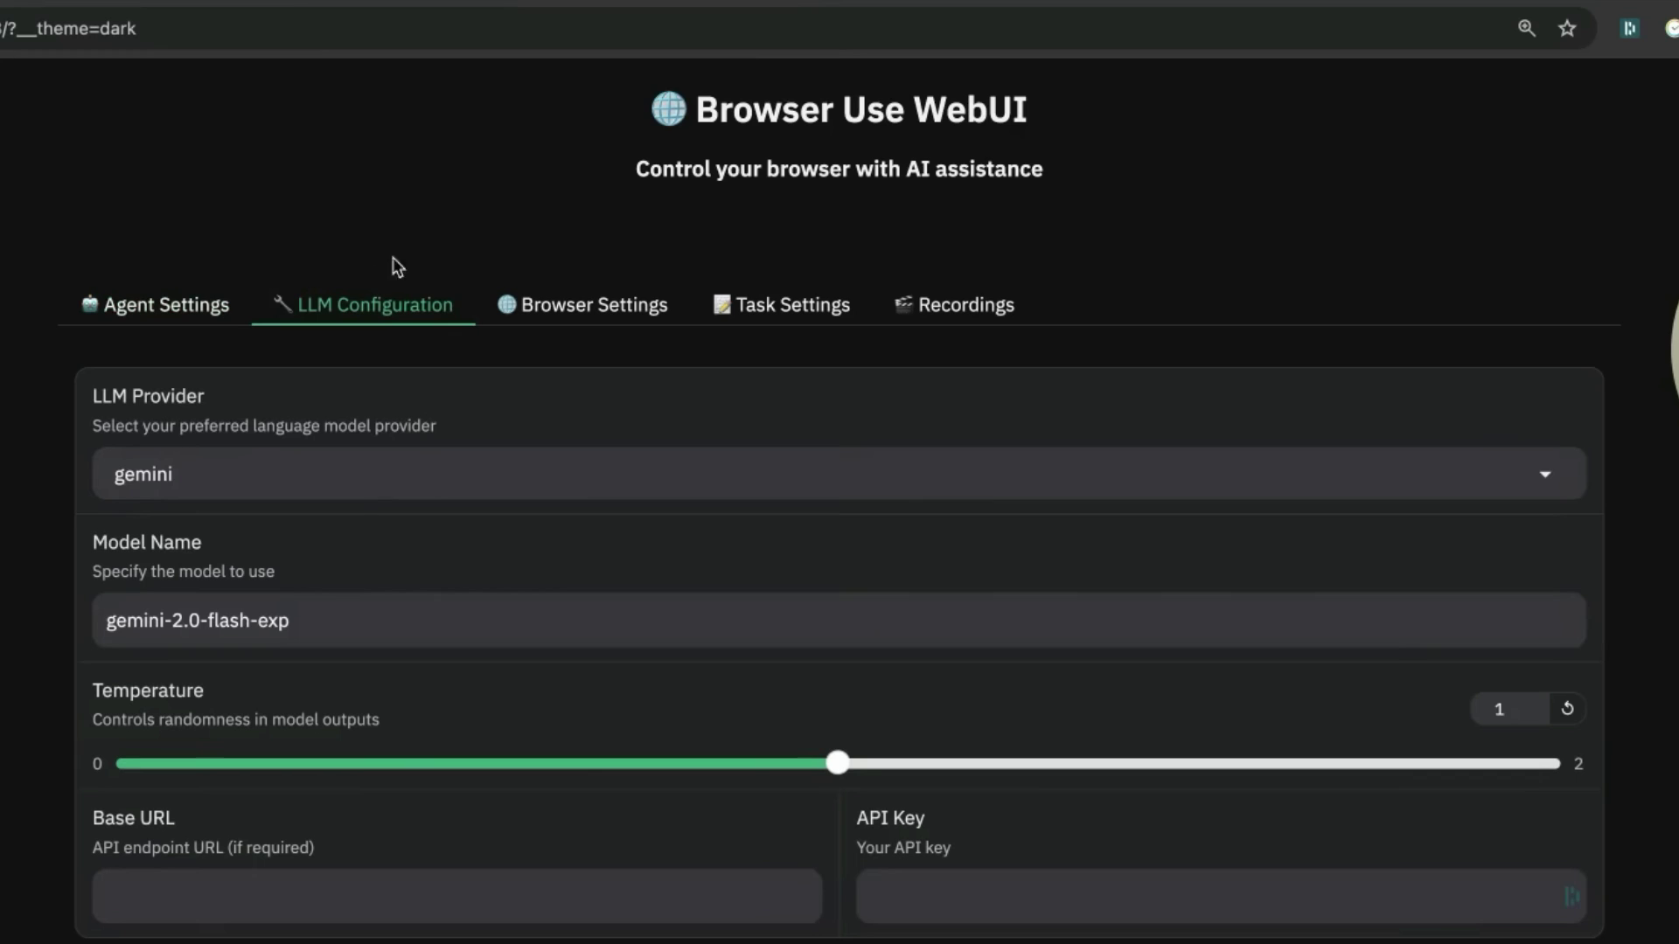
left_click(381, 496)
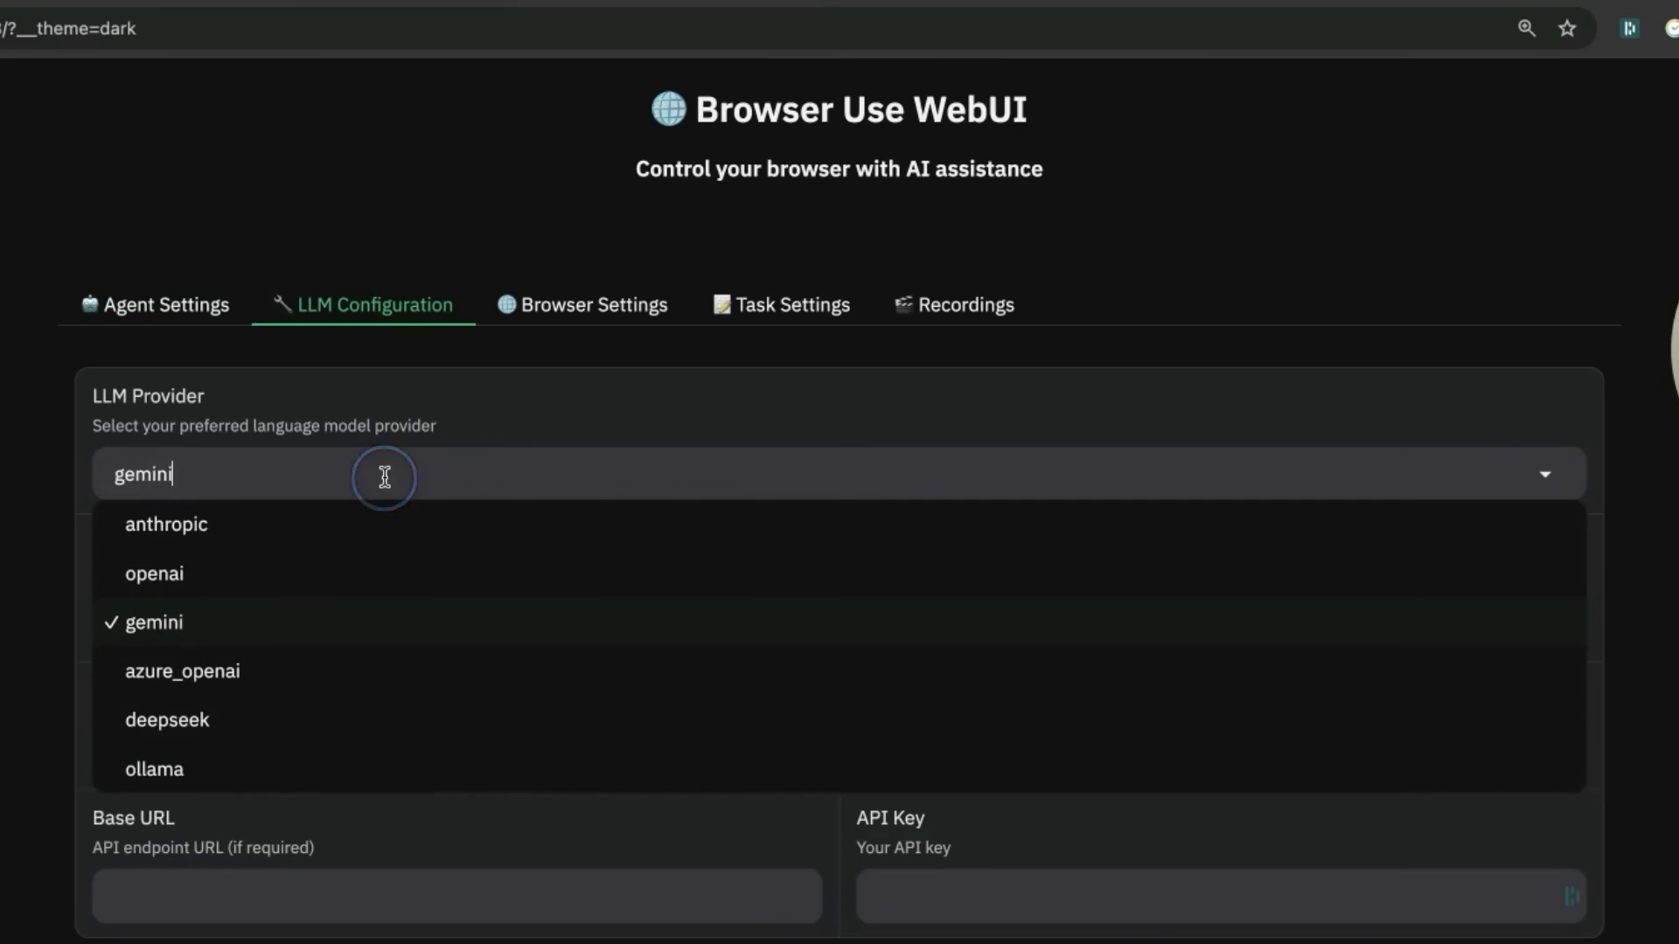
left_click(292, 741)
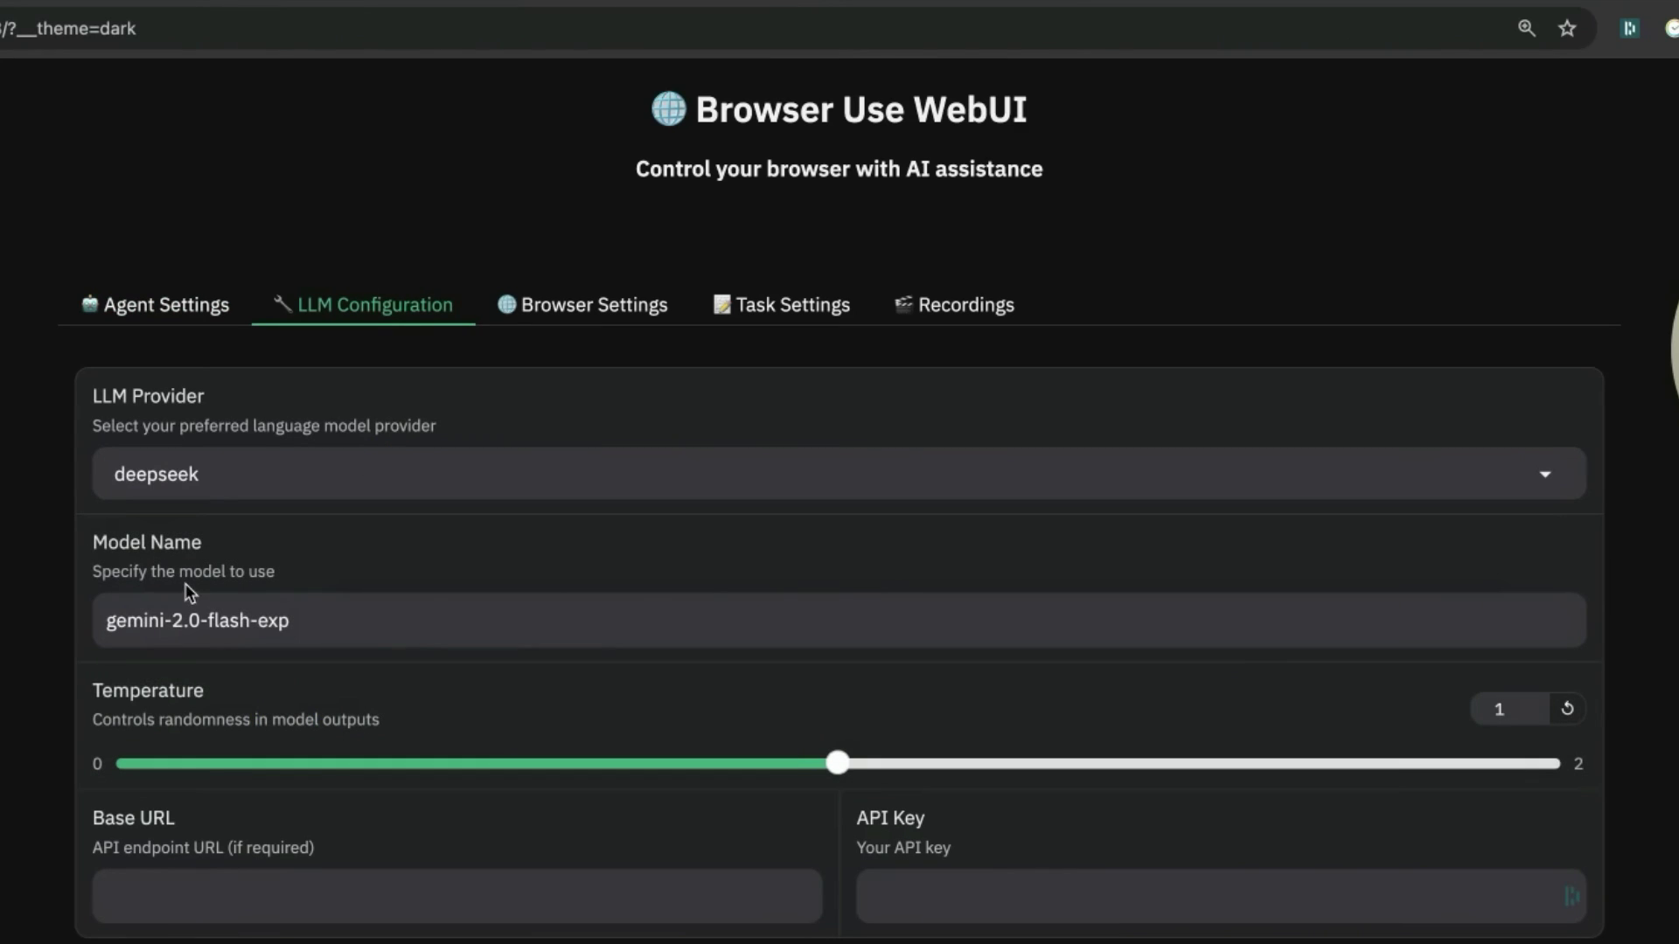
left_click(224, 618)
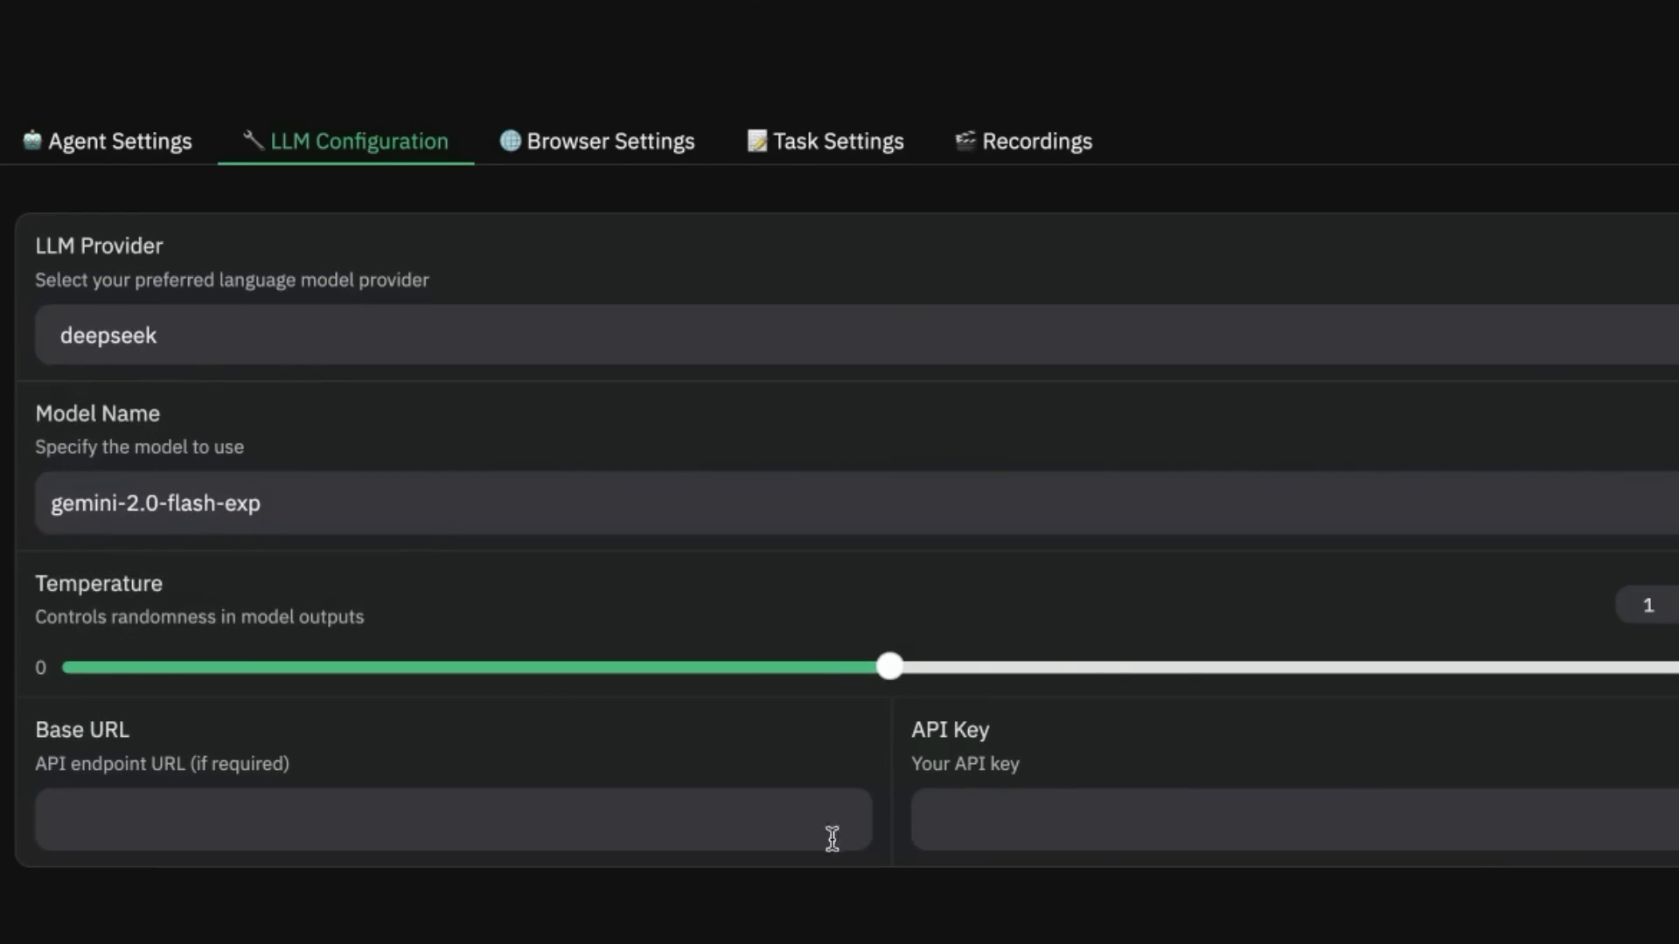
Review the Browser, Task and Recordings settings, then return to Agent Settings
left_click(548, 144)
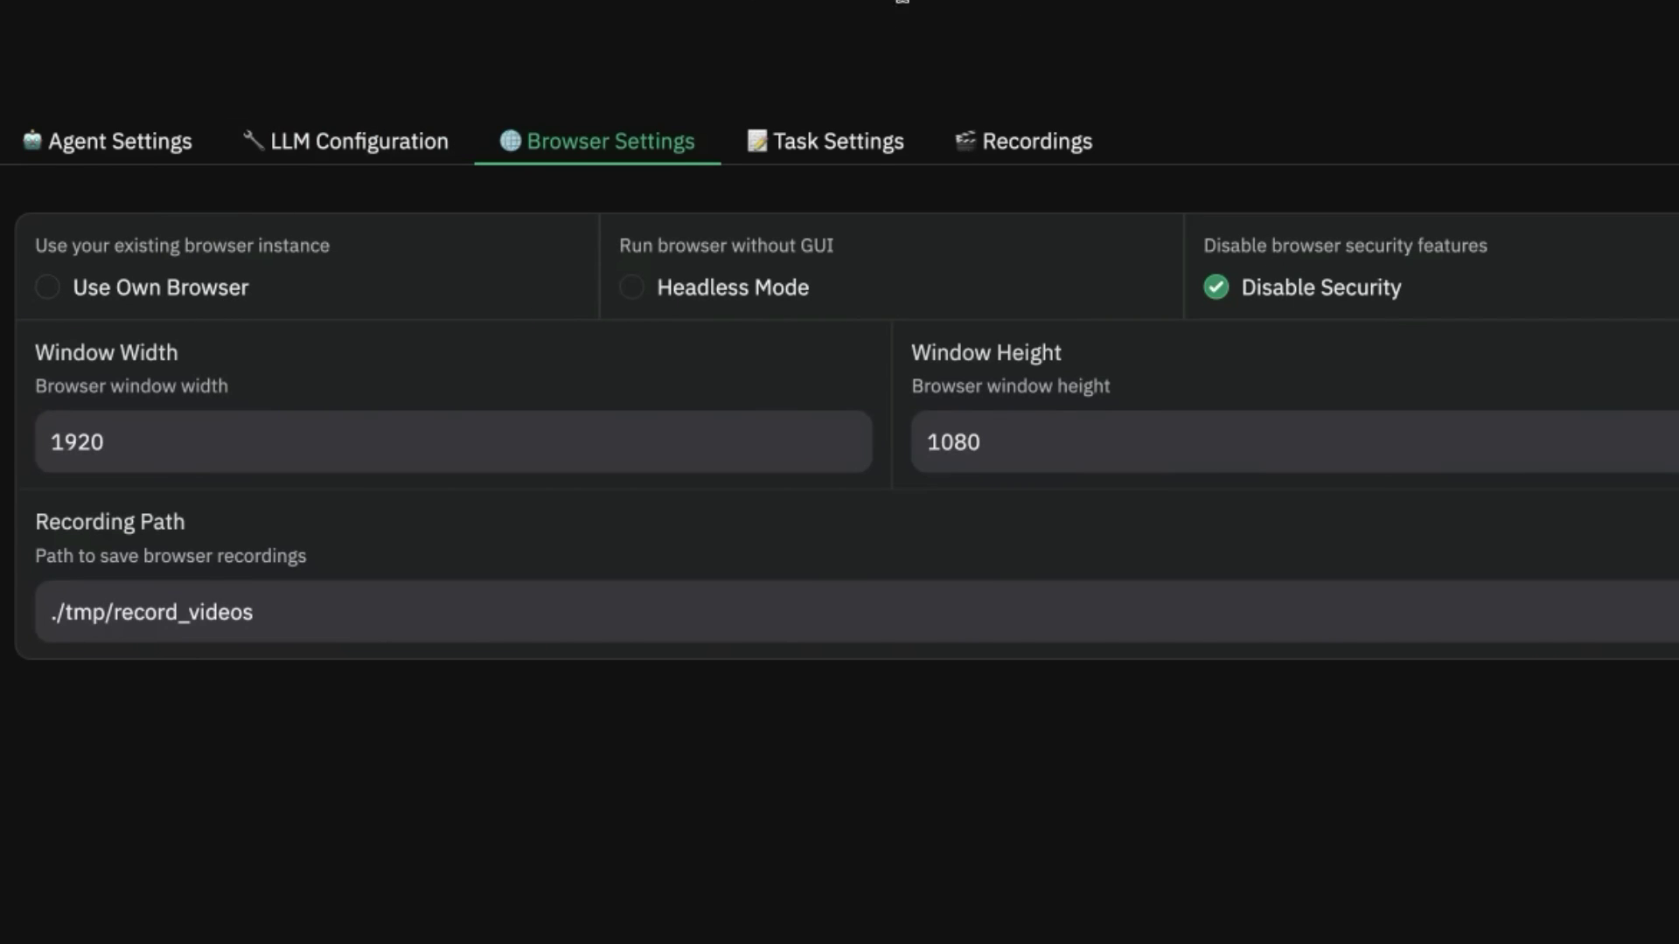
left_click(870, 133)
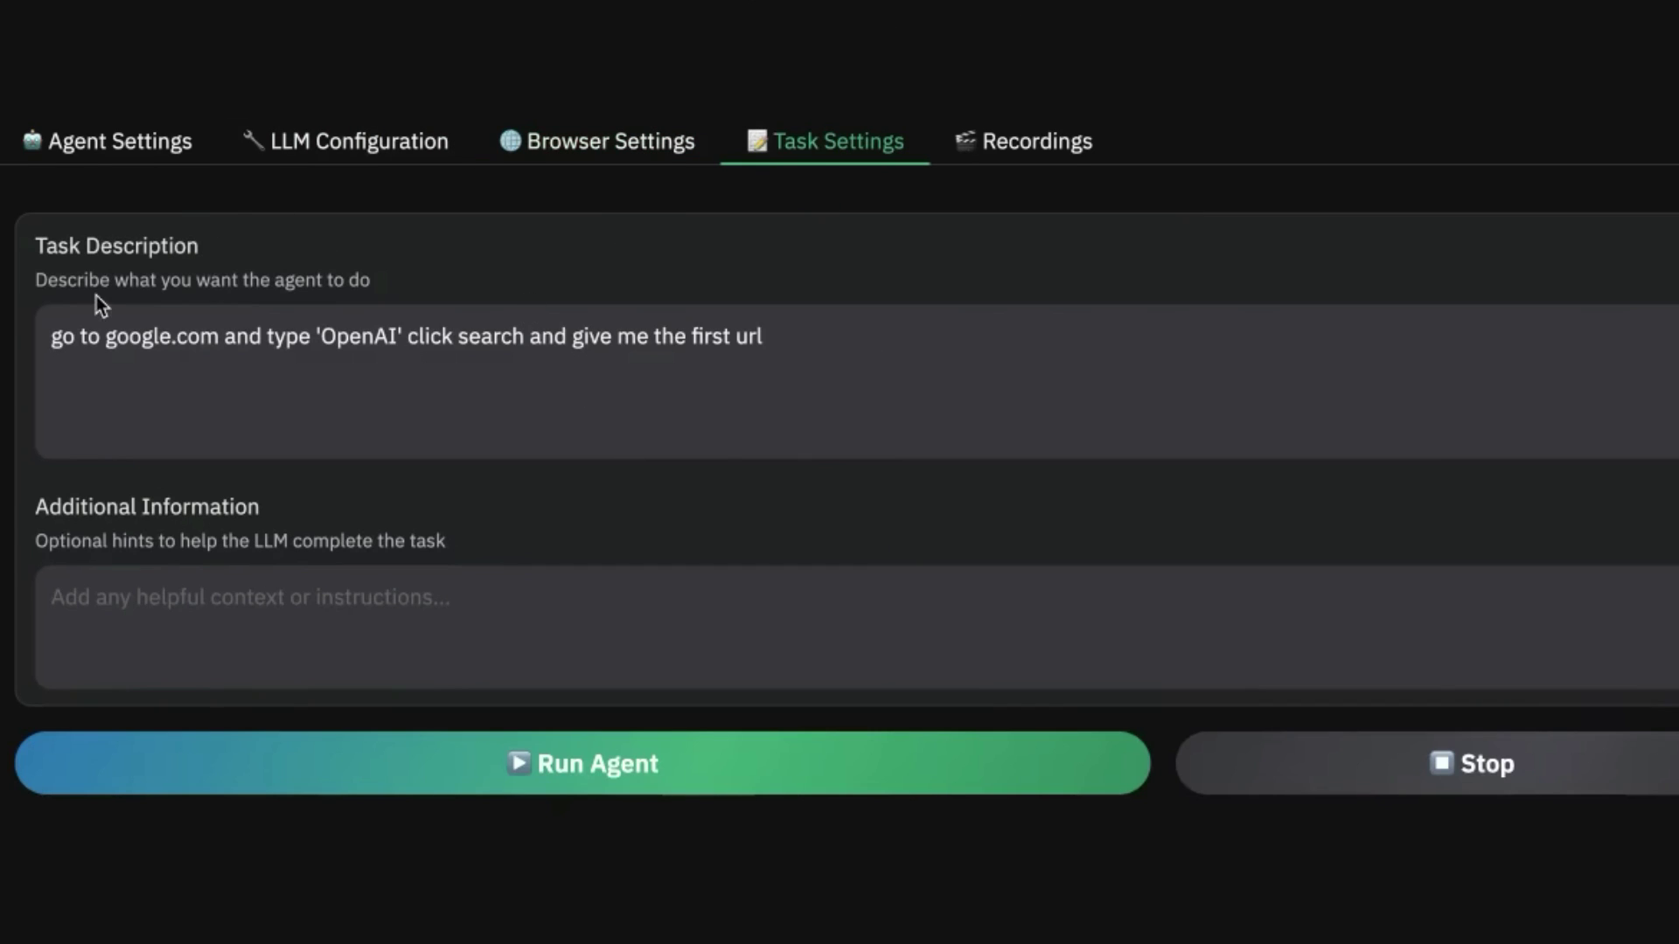
left_click_drag(86, 335, 843, 364)
left_click(8, 355)
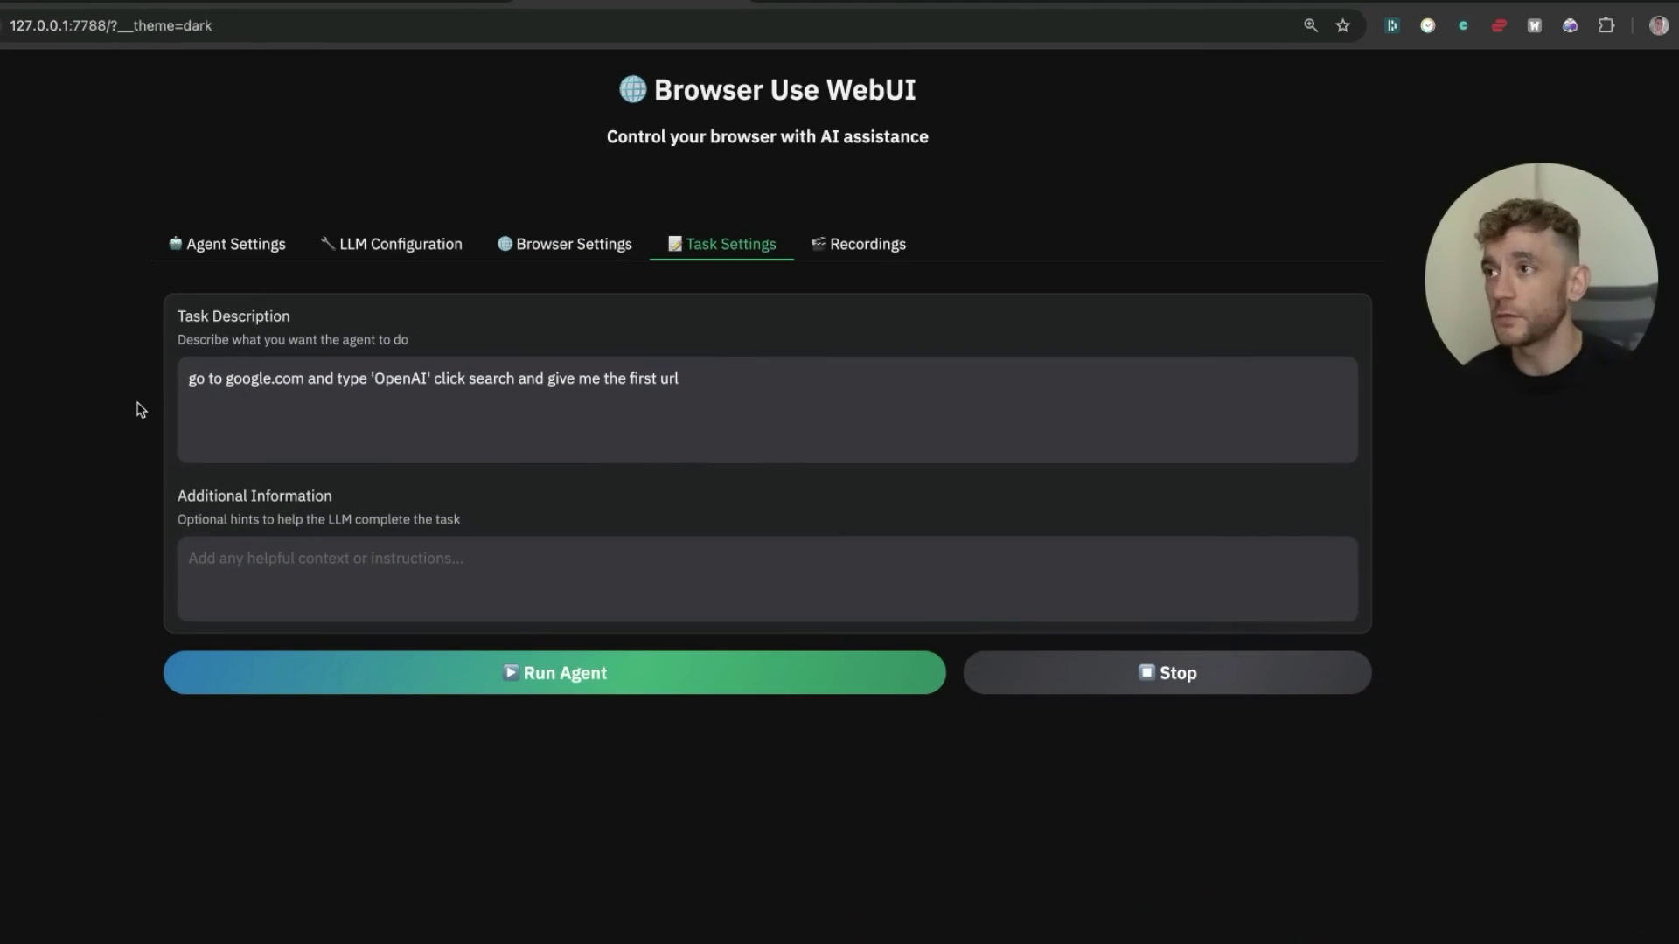
left_click(865, 245)
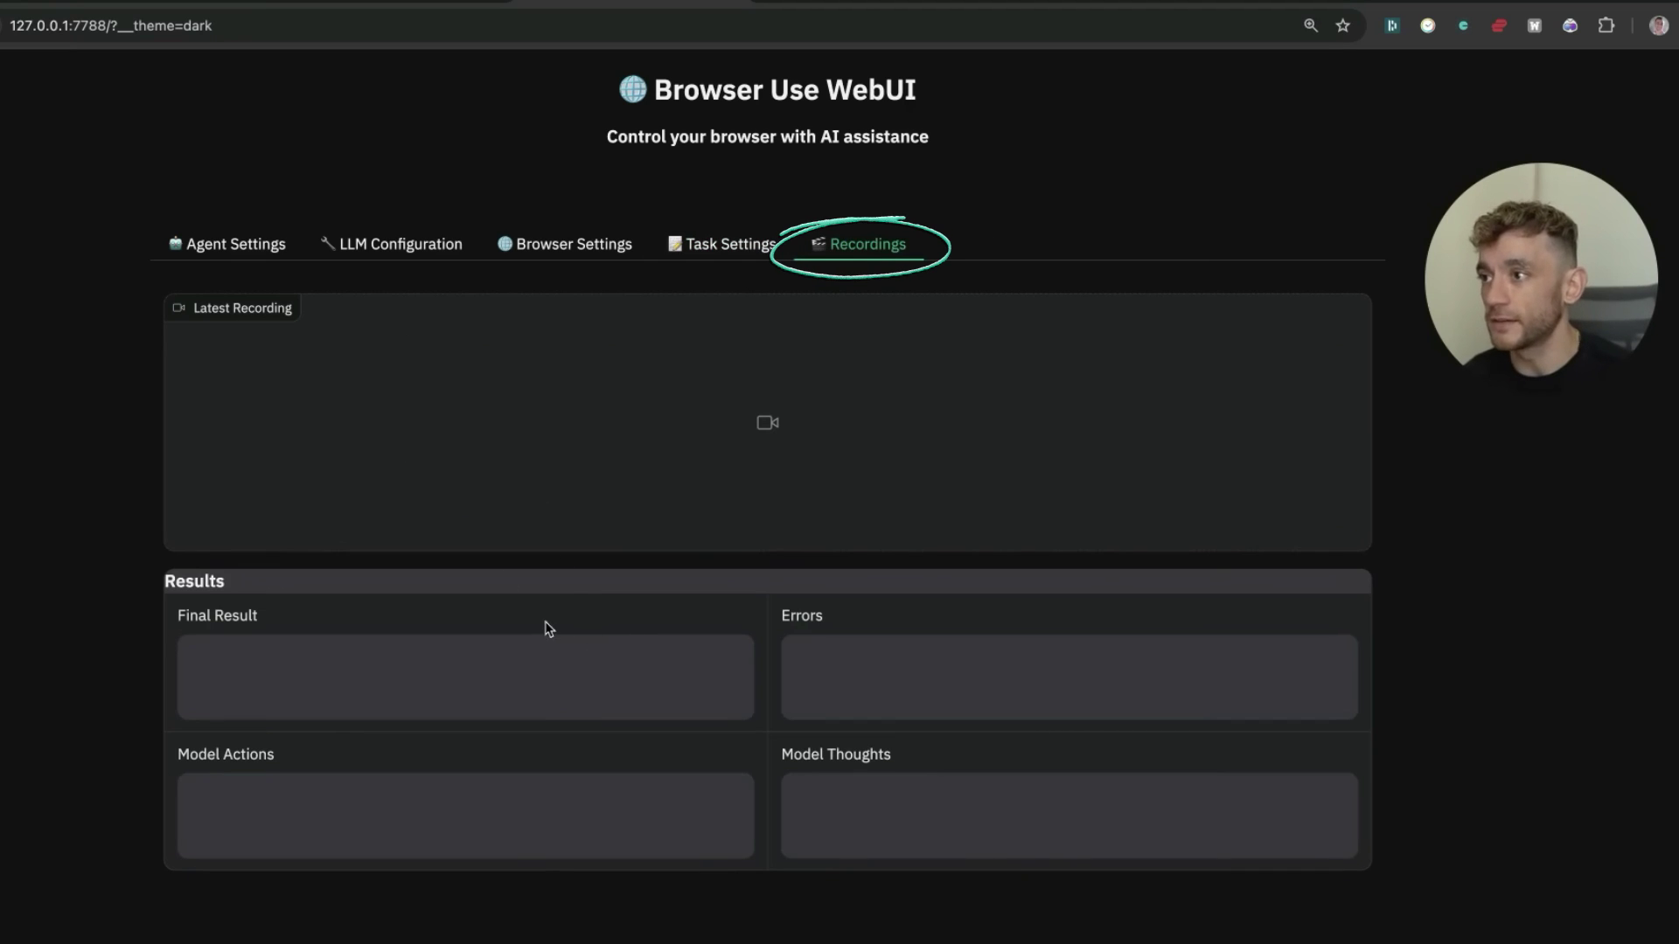
left_click(201, 246)
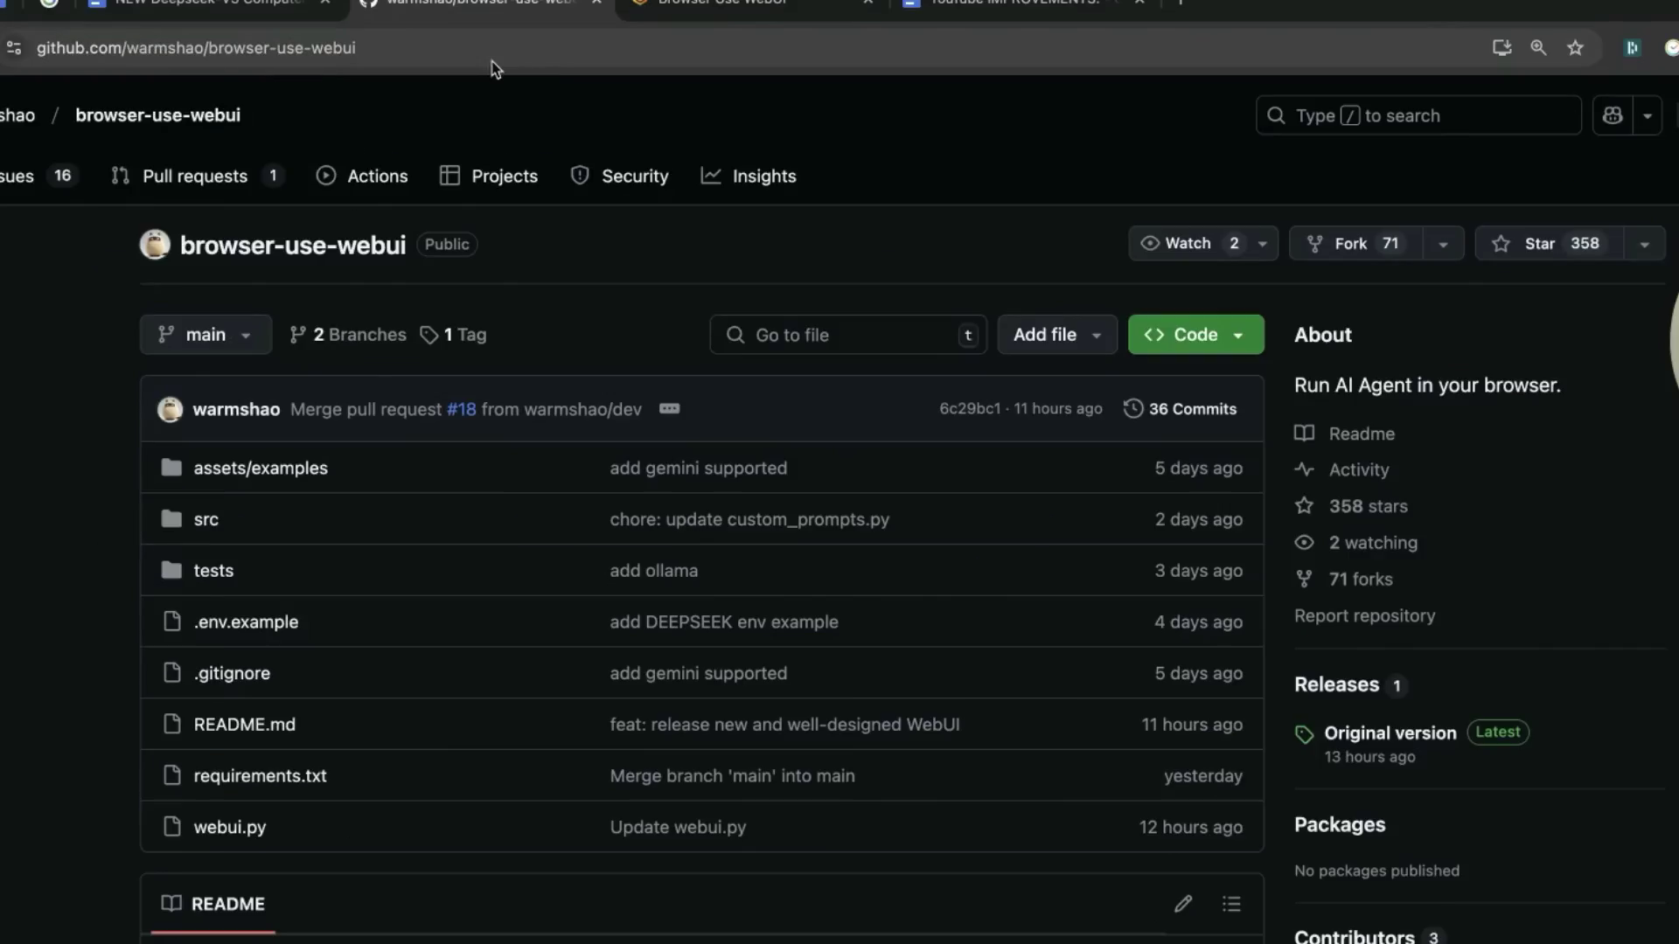
Read the GitHub README's installation steps and the command that launches the WebUI
left_click(495, 60)
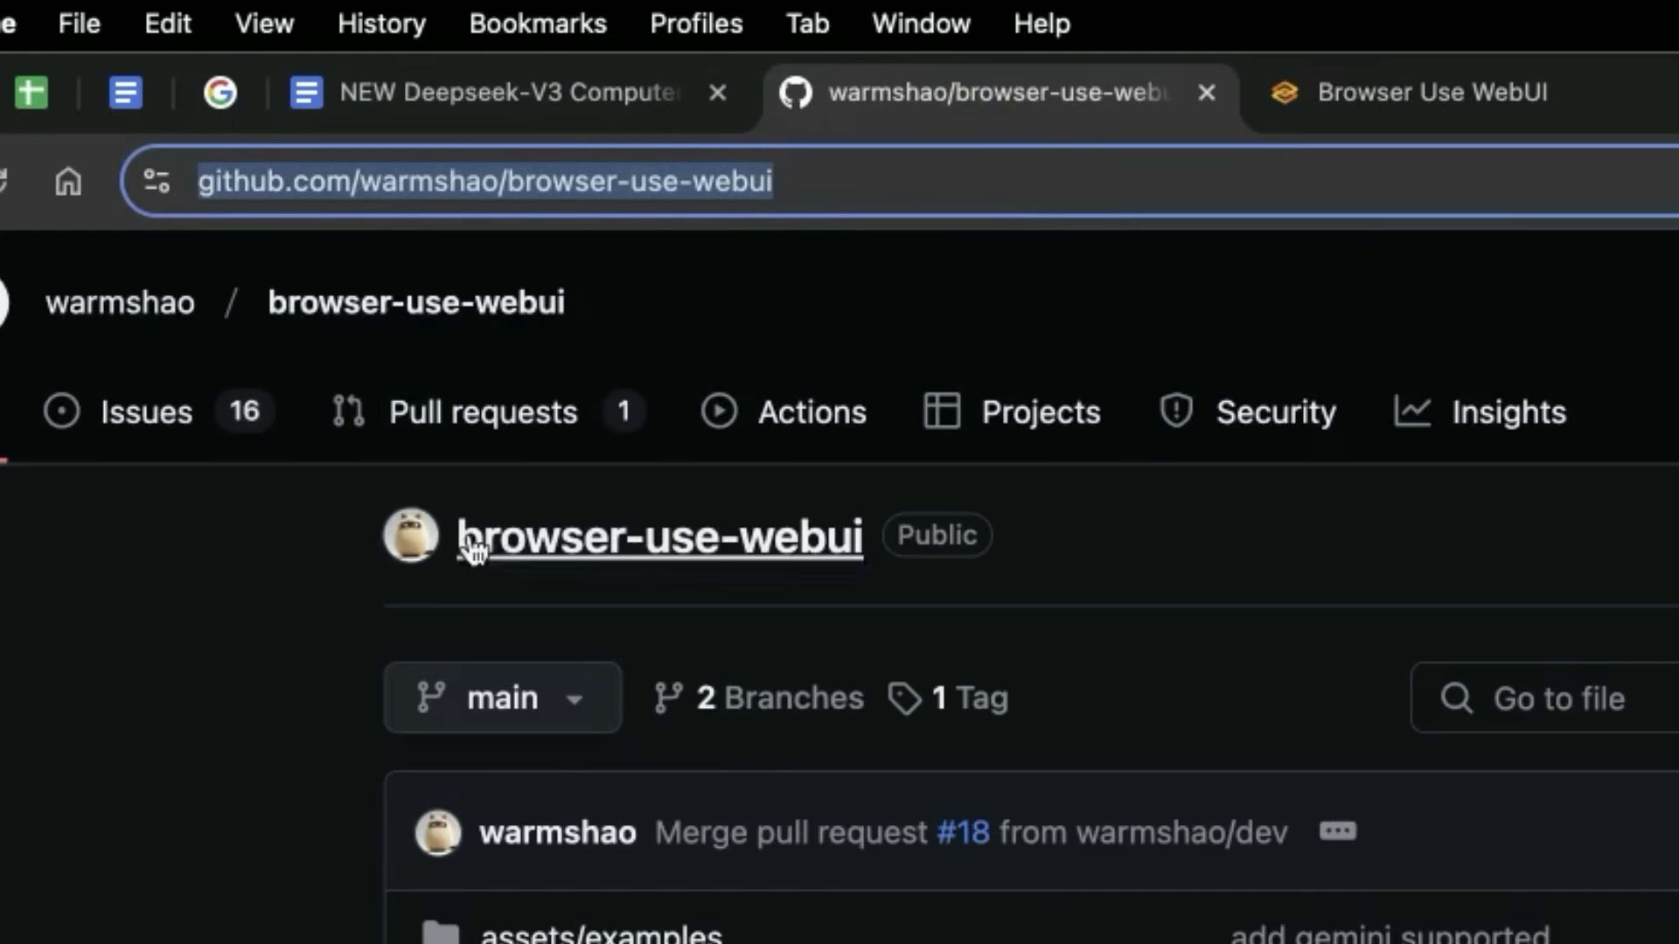
scroll(930, 521, "down", 10)
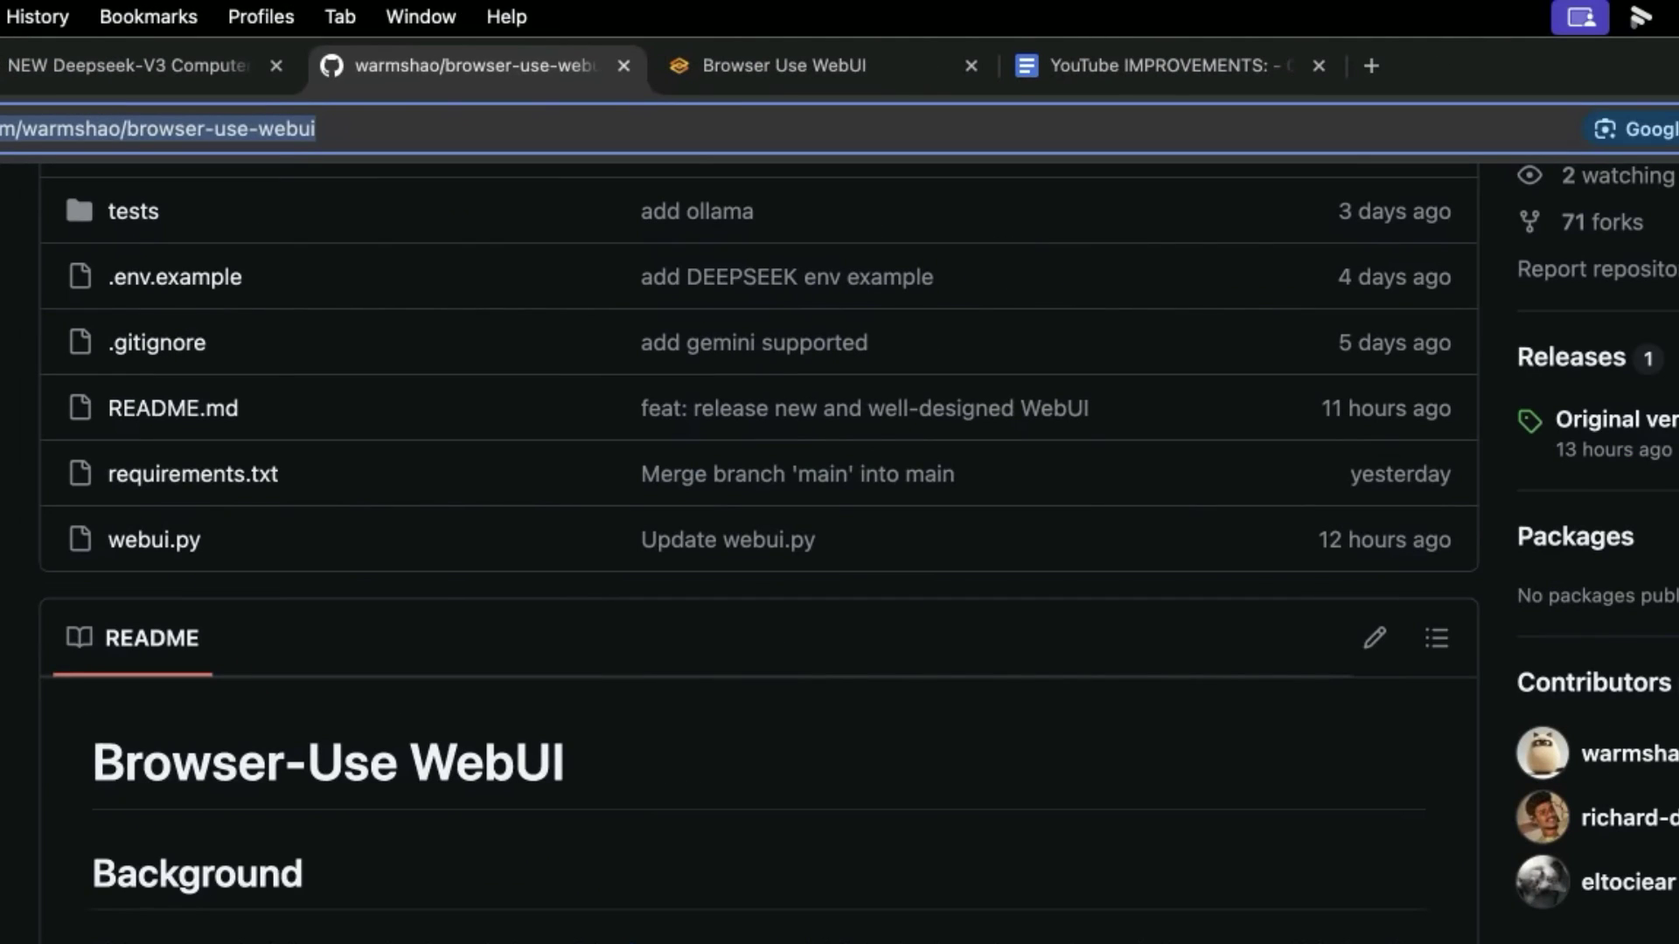
scroll(160, 441, "down", 15)
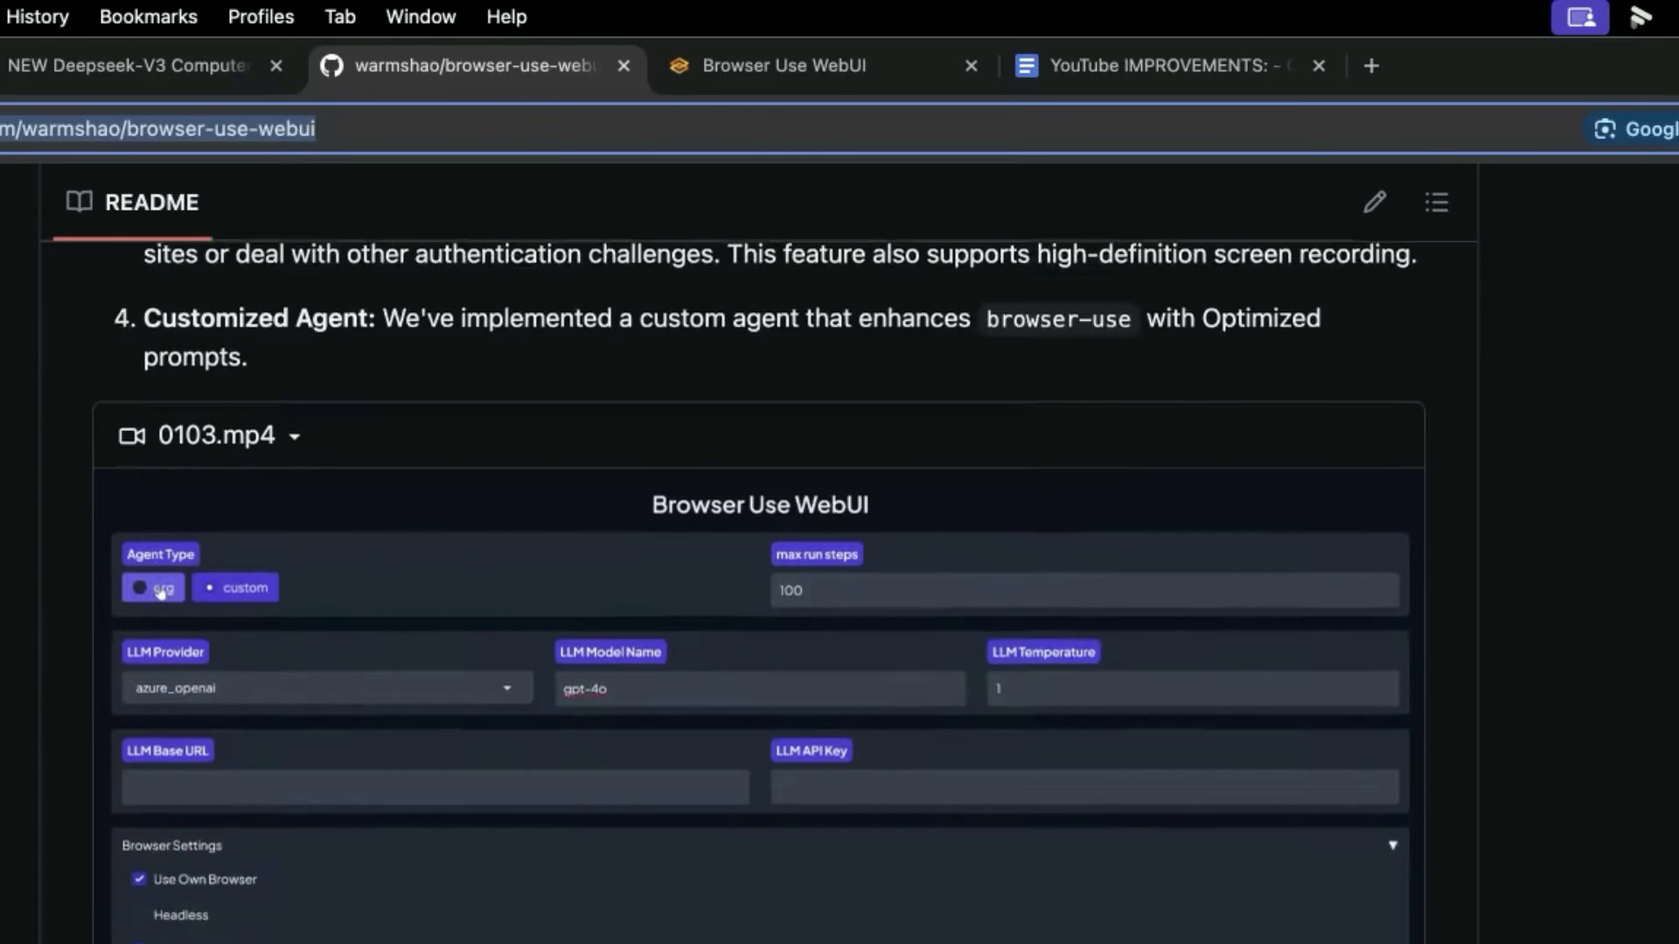
scroll(161, 442, "down", 10)
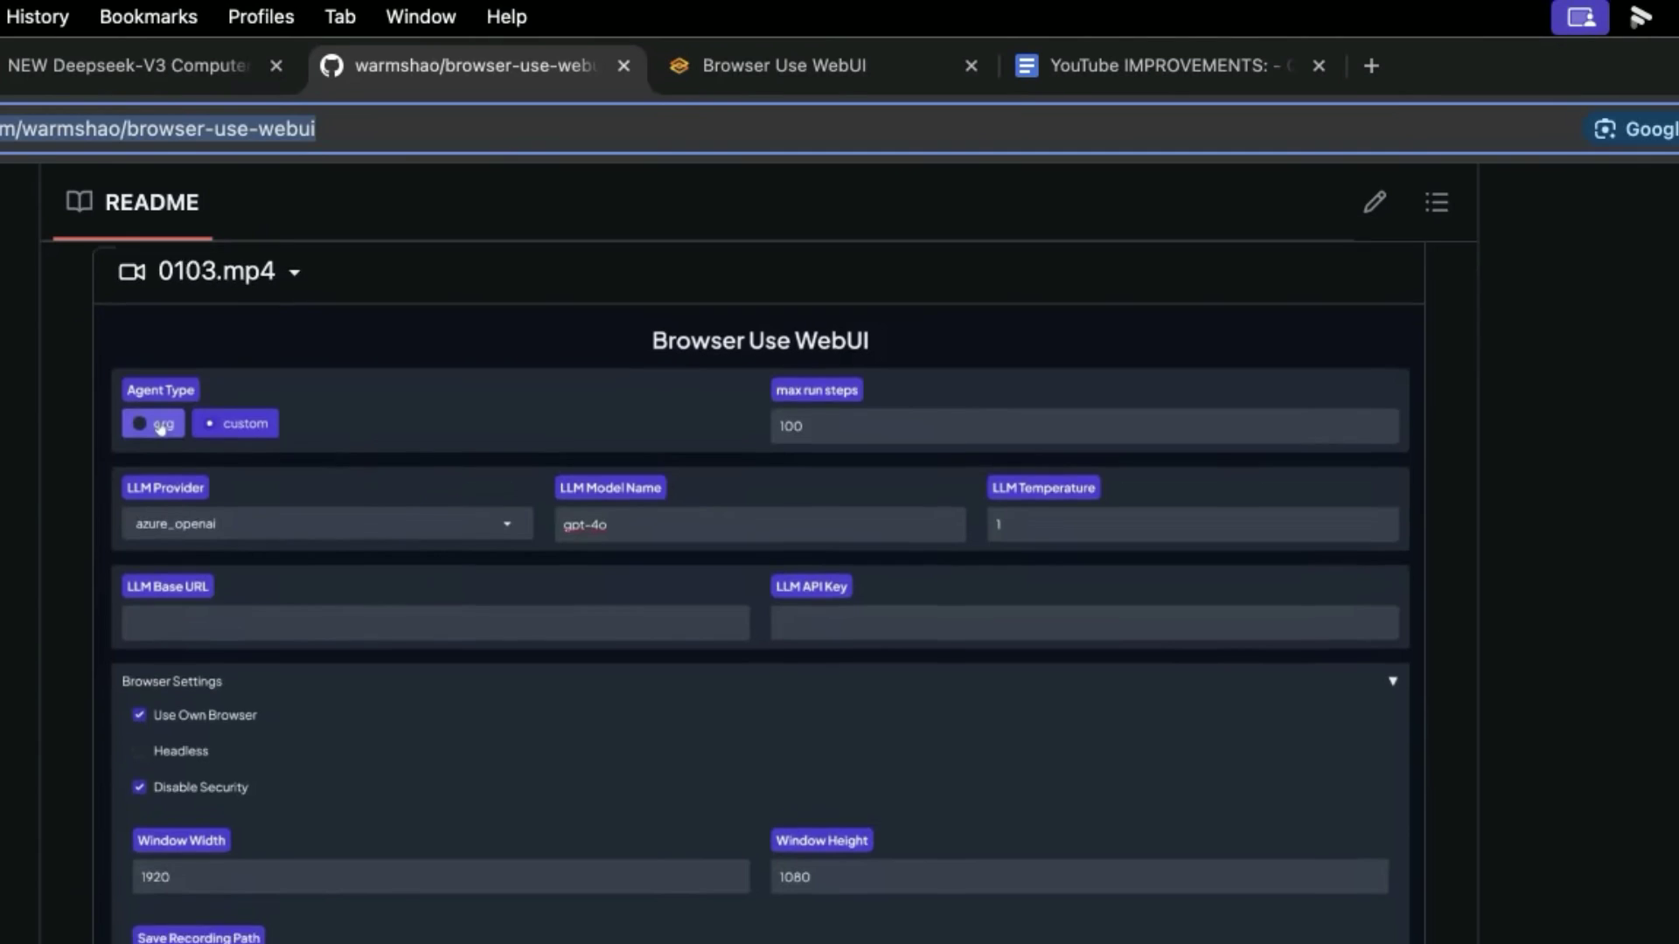
scroll(261, 408, "up", 2)
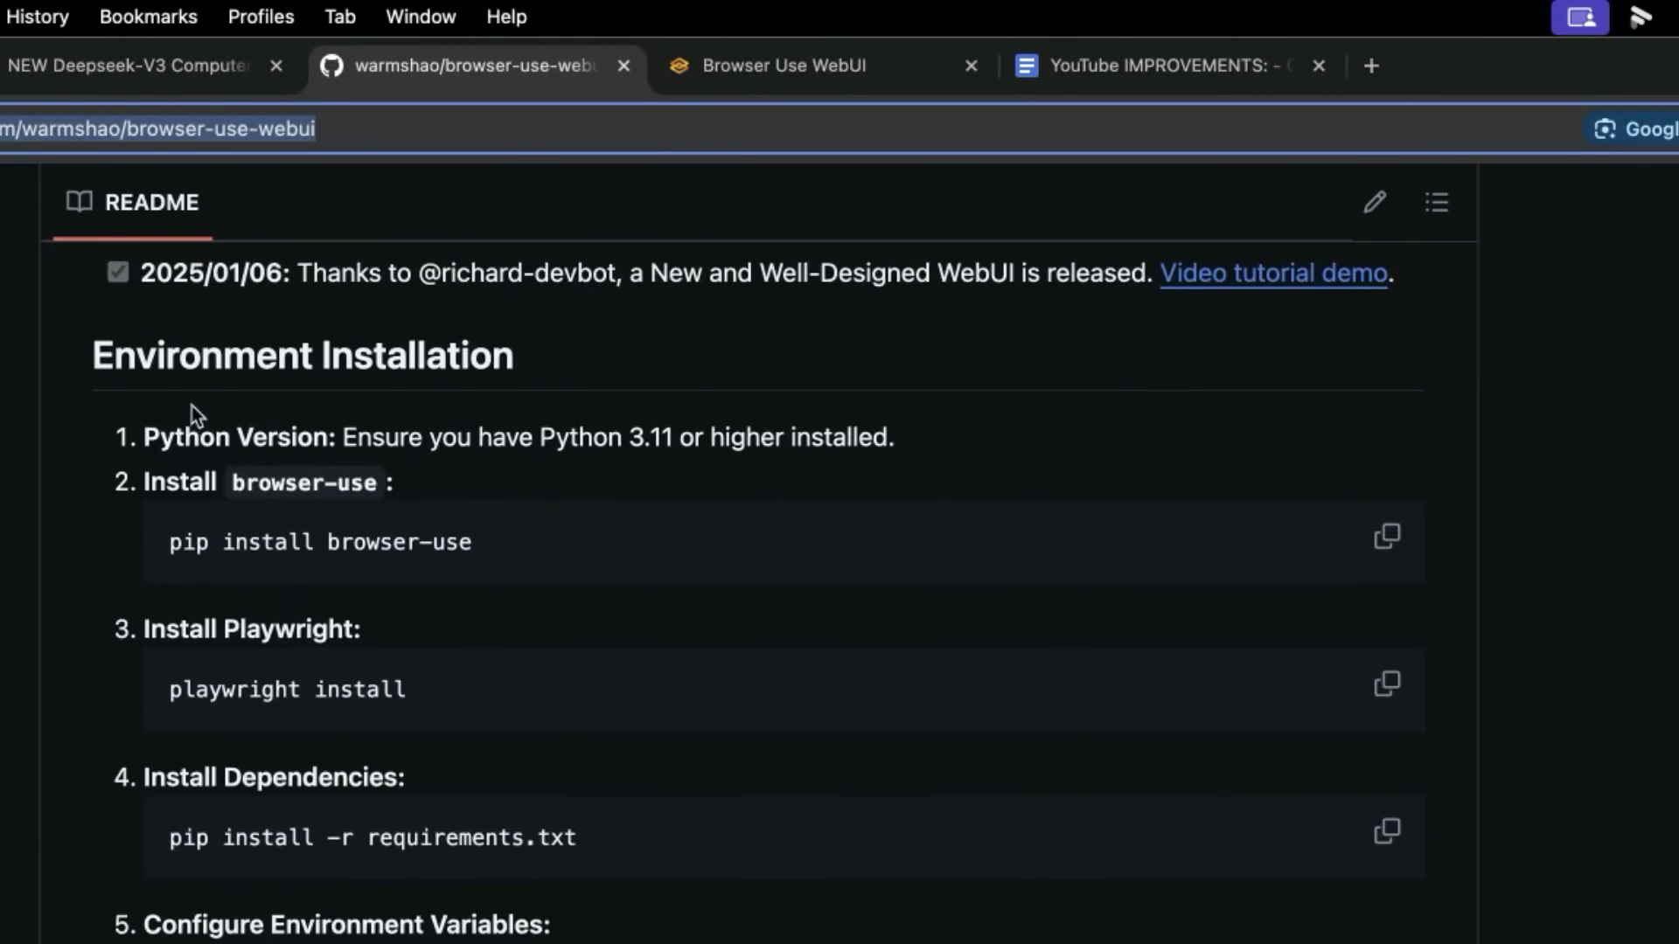
left_click_drag(143, 434, 999, 433)
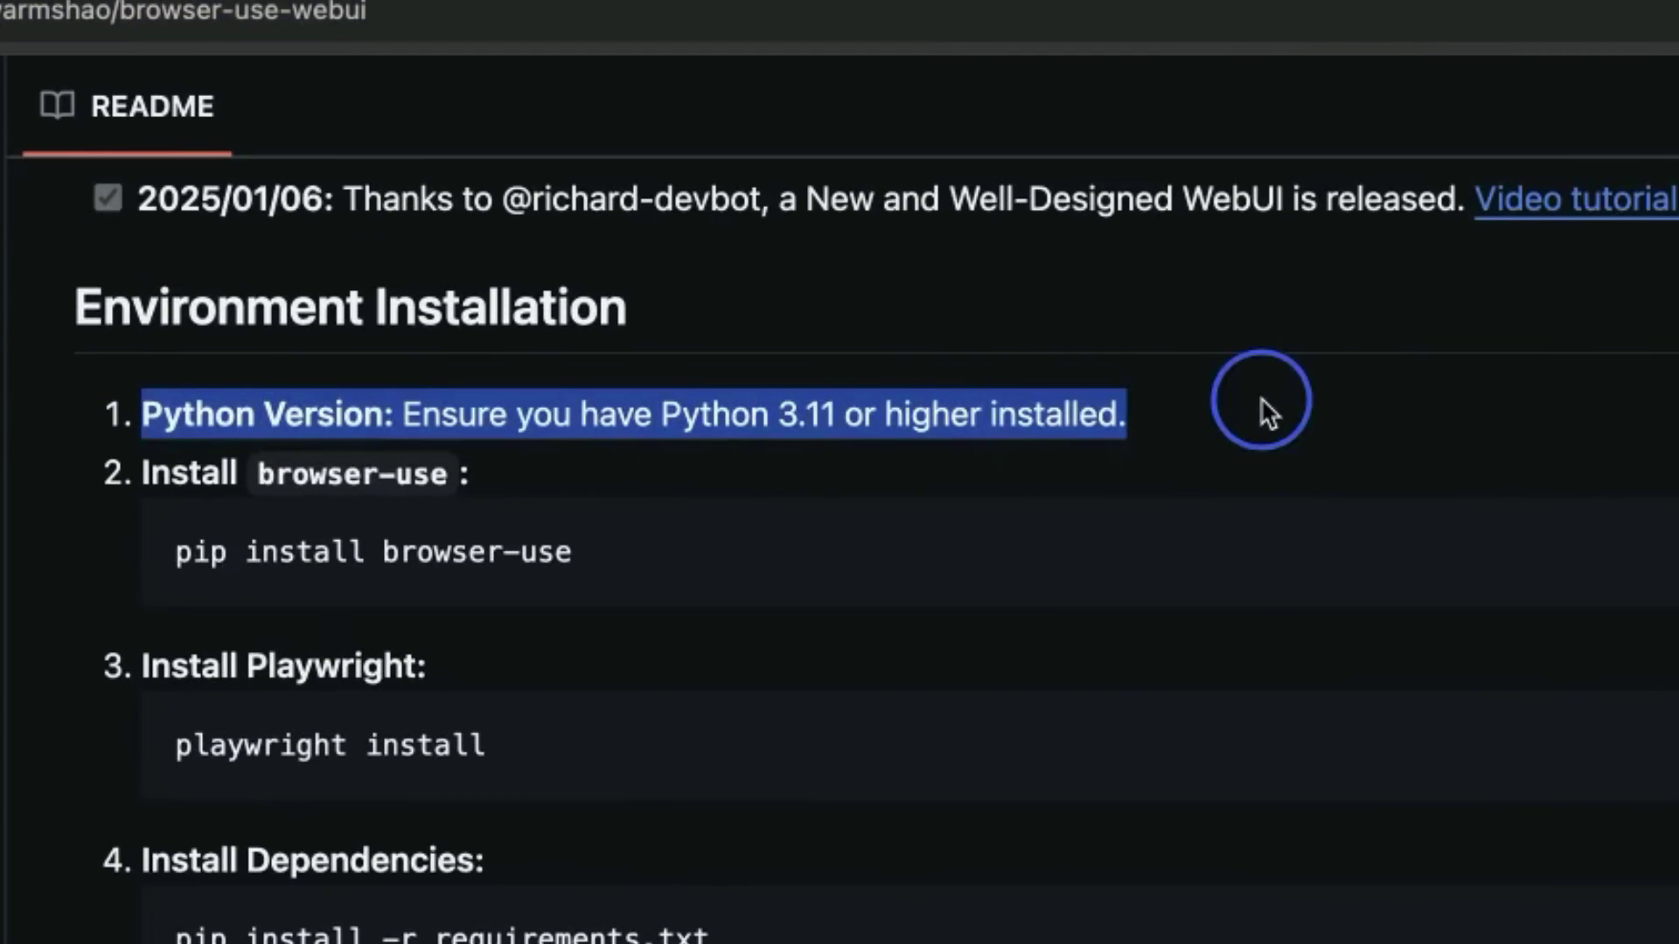
left_click(455, 577)
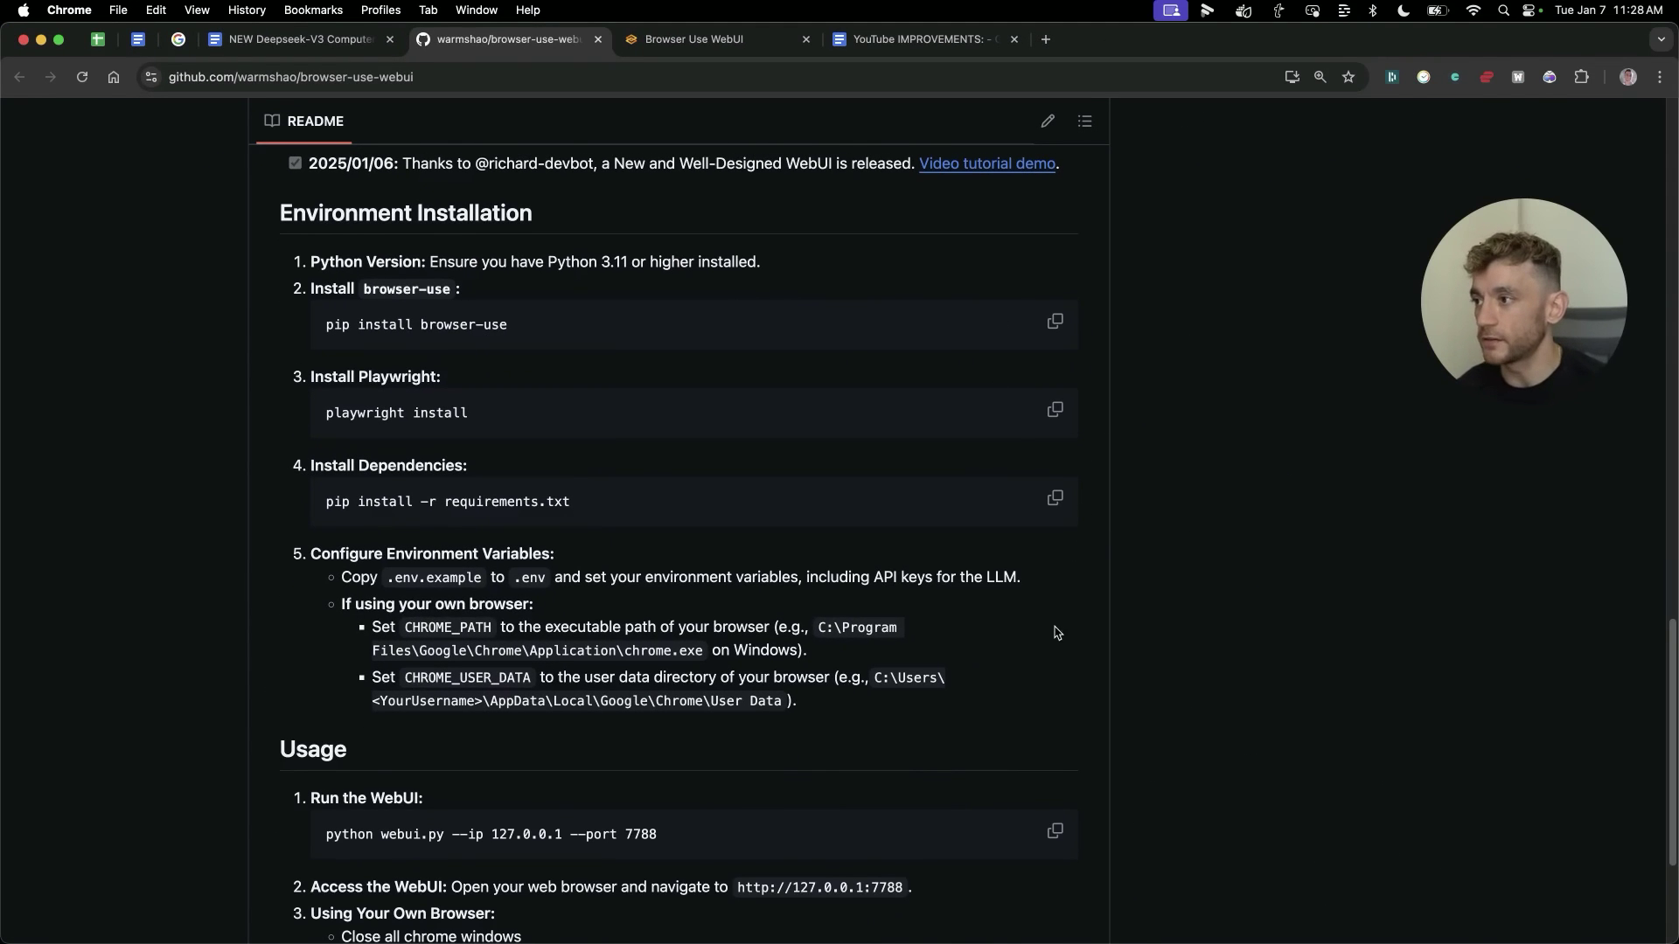
scroll(1066, 560, "down", 5)
left_click_drag(657, 581, 263, 571)
Check the WebUI's local address and the terminal running webui.py on port 7788
left_click(693, 38)
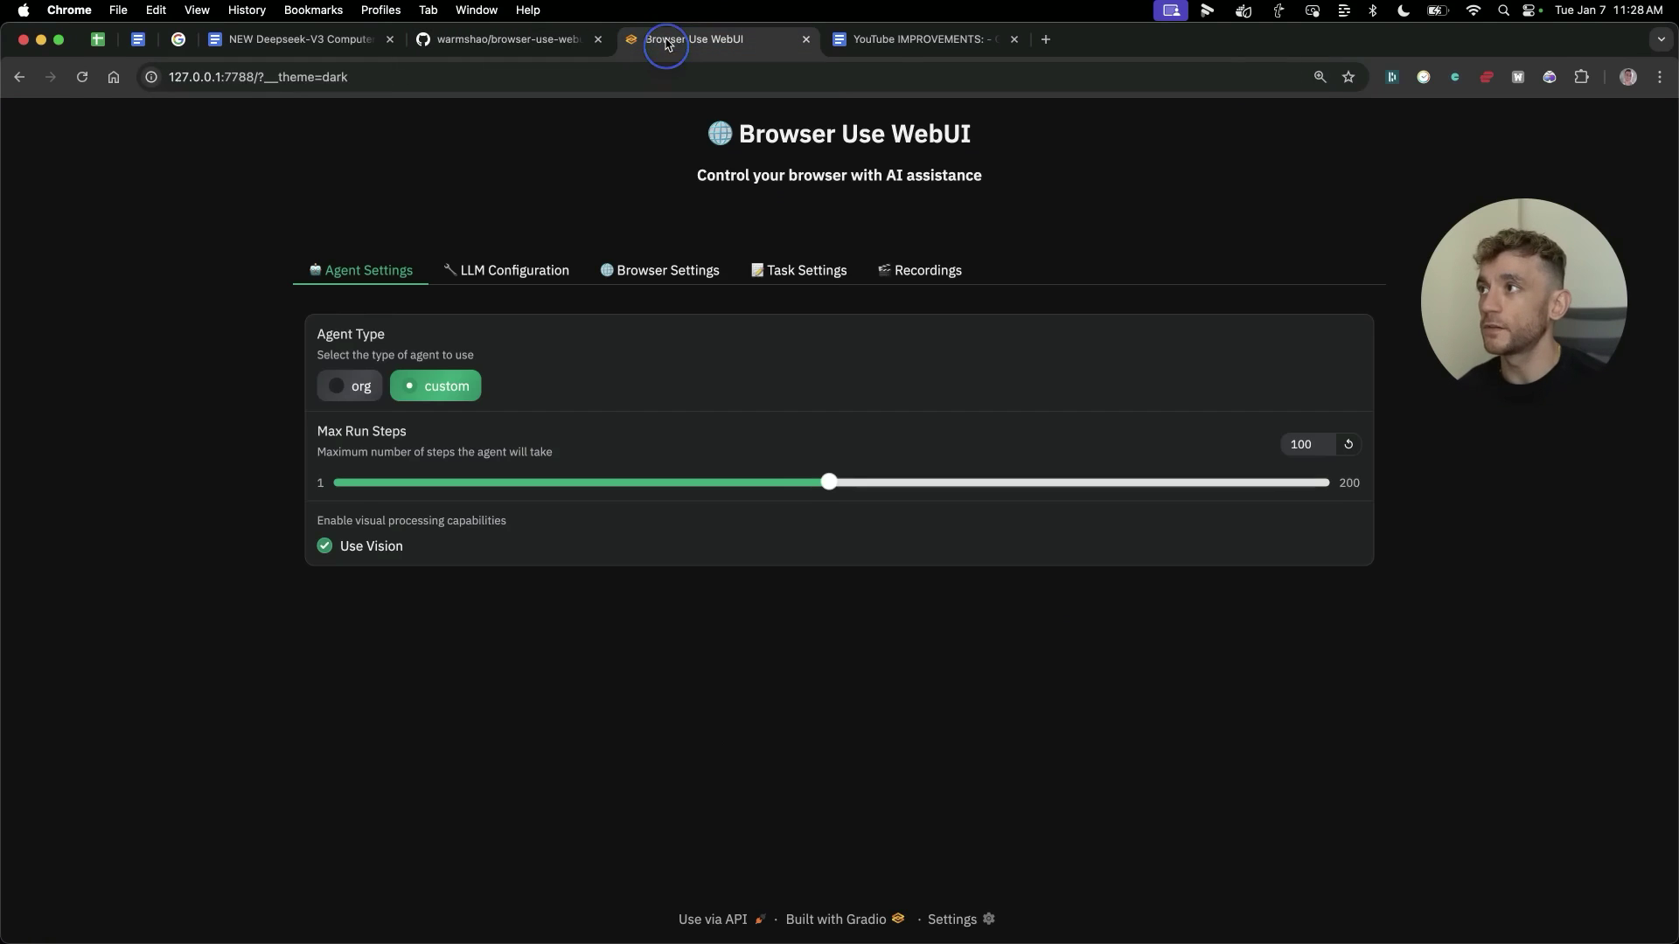
left_click(249, 77)
left_click(288, 918)
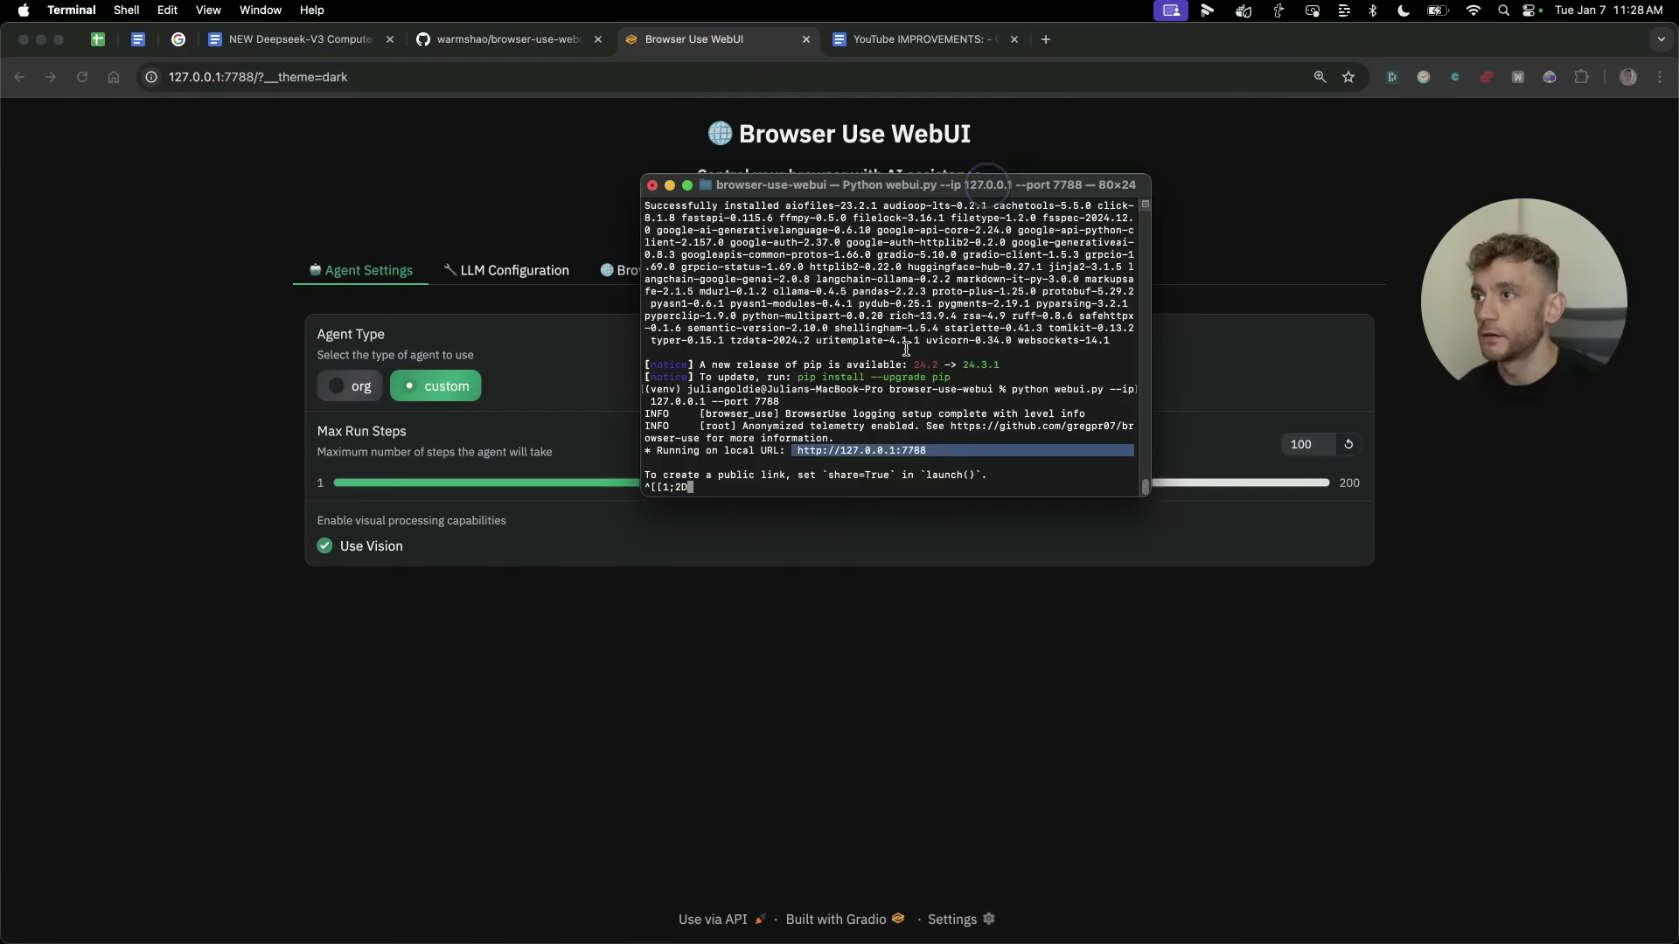
scroll(1146, 349, "up", 5)
left_click_drag(1146, 398, 1147, 238)
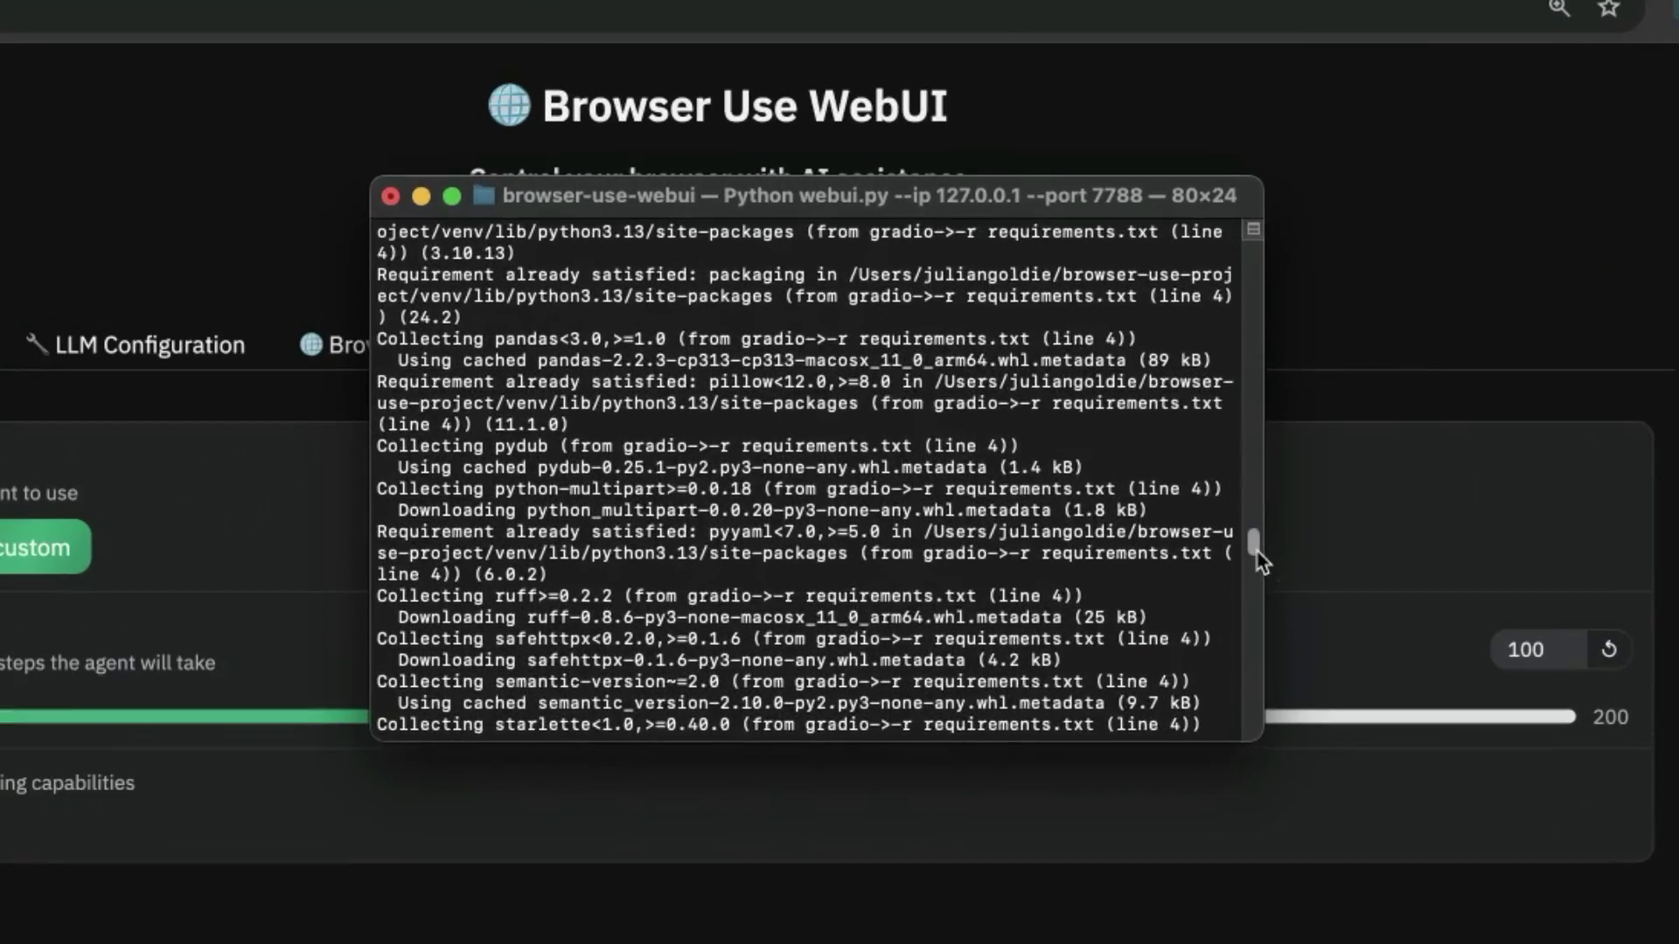
left_click_drag(1255, 284, 1251, 713)
Review the pasted 'command not found' terminal errors in the Claude troubleshooting chat
key("super+Tab")
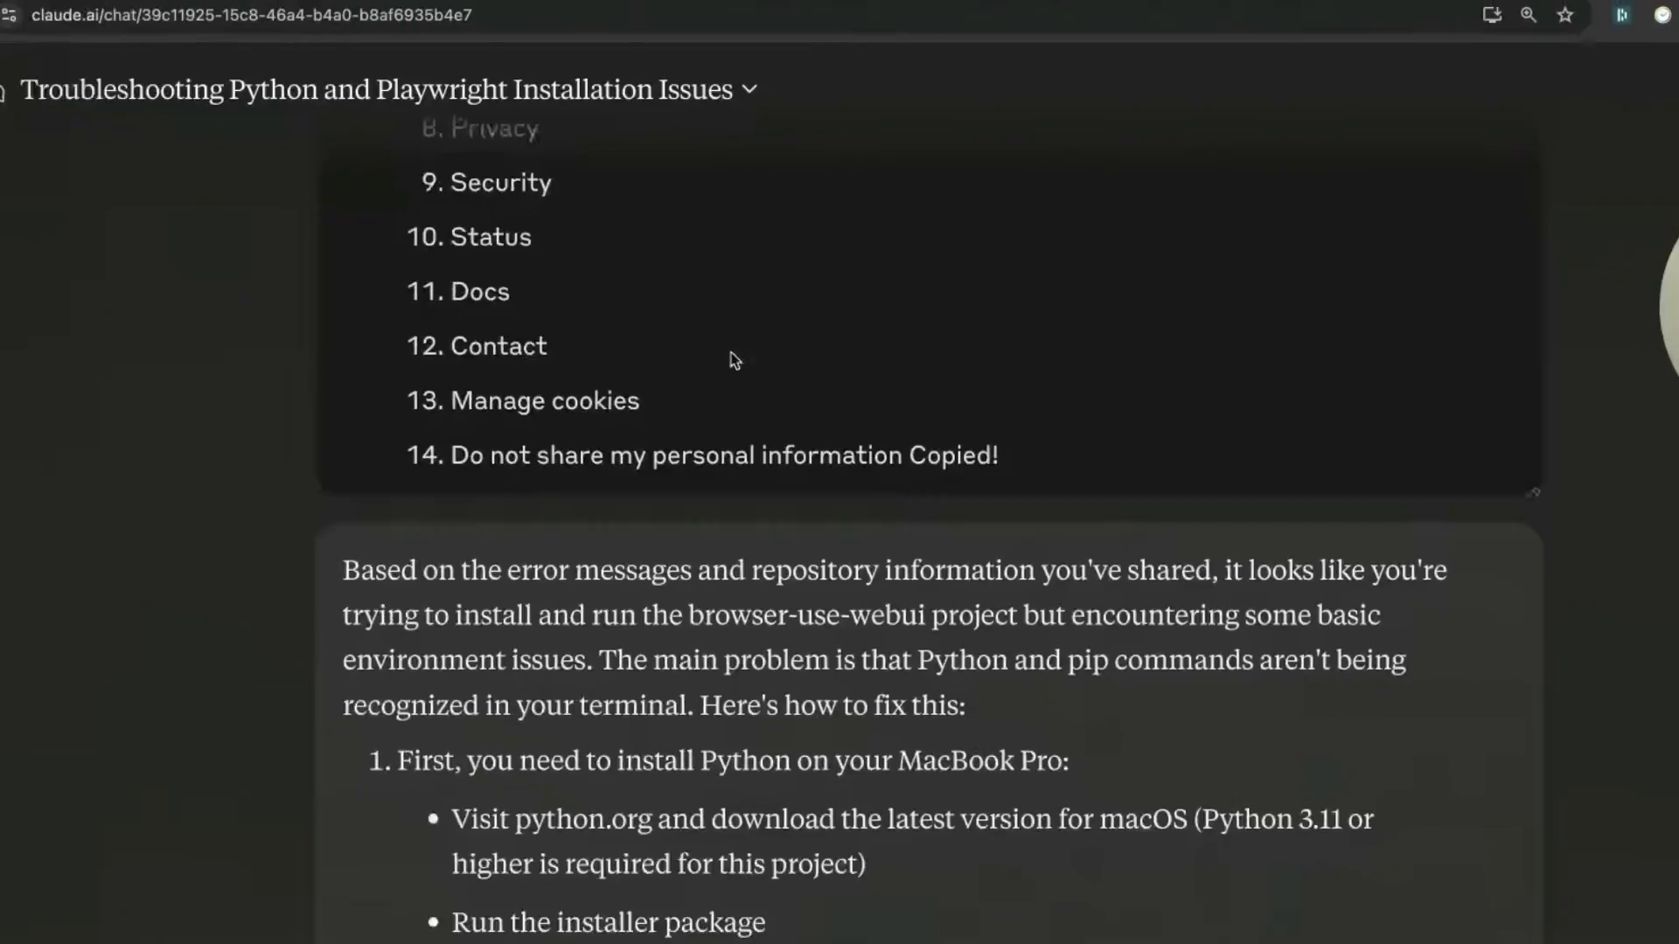
scroll(839, 437, "up", 10)
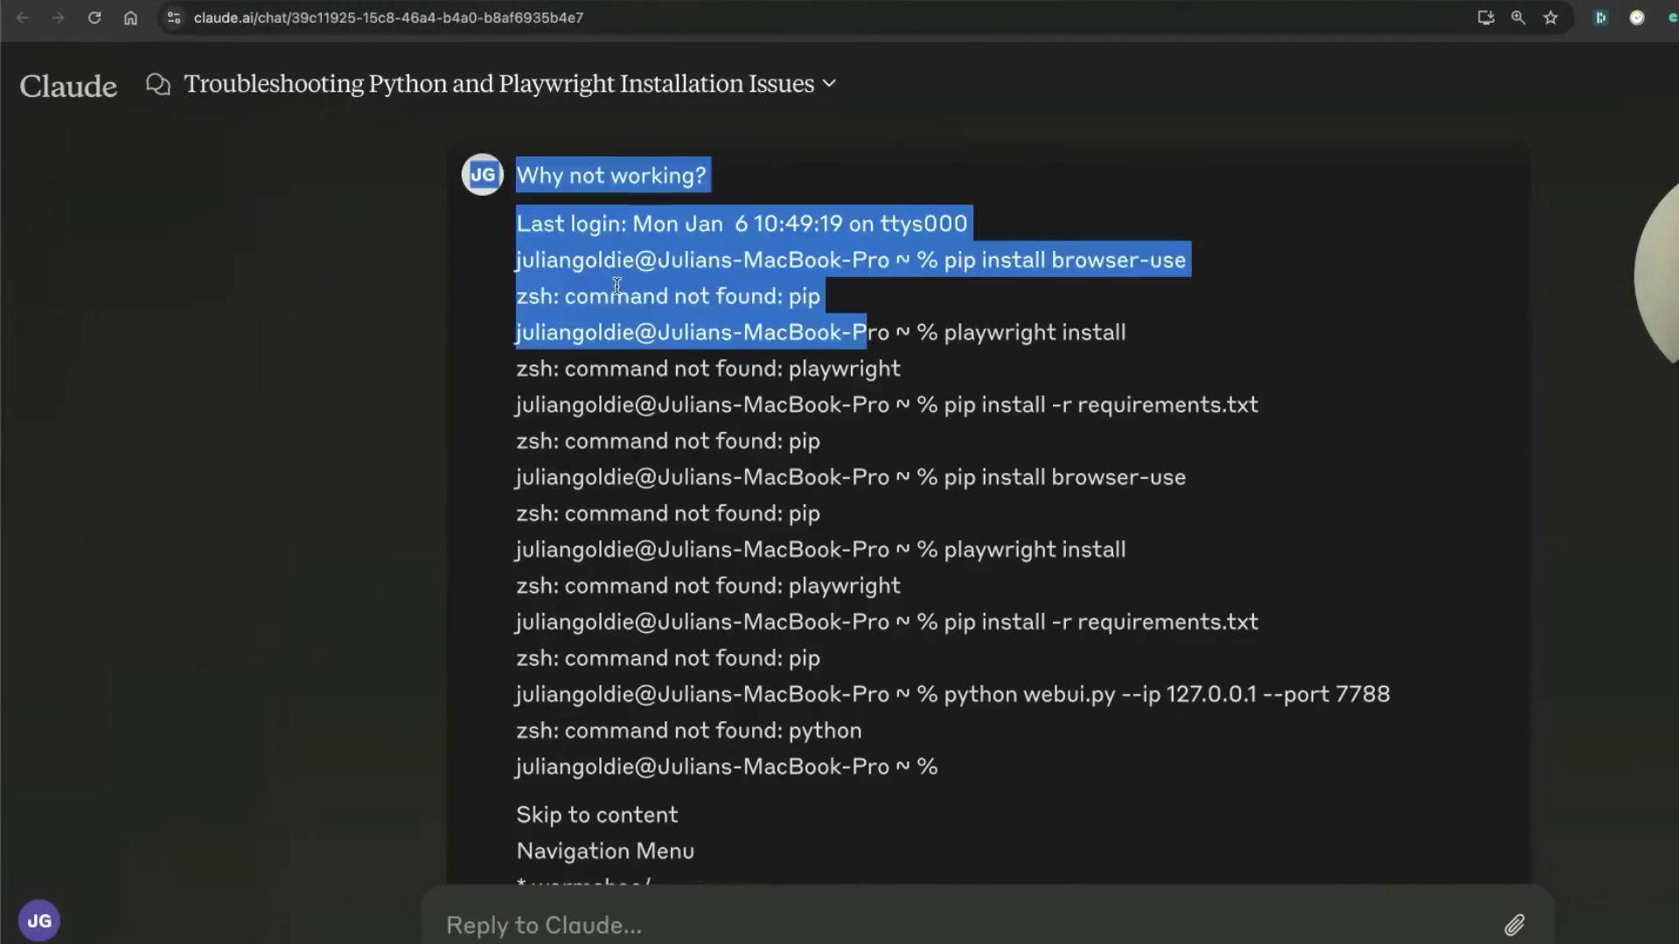
left_click(514, 234)
left_click_drag(516, 223, 1091, 784)
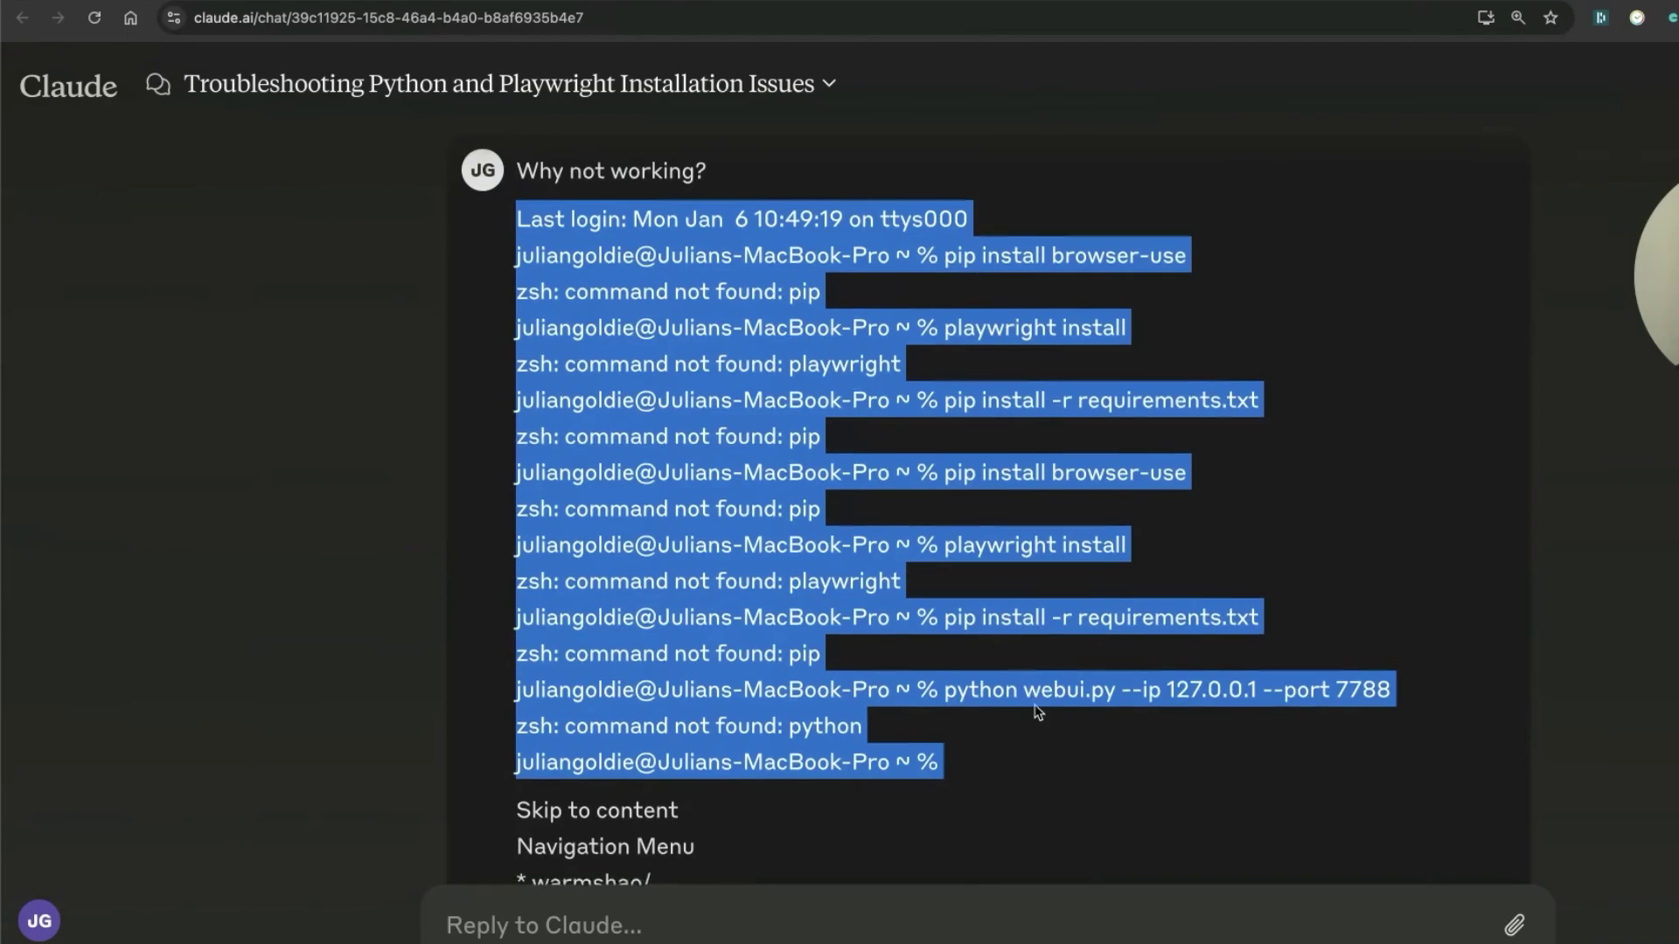
scroll(1032, 730, "down", 15)
scroll(1019, 727, "down", 20)
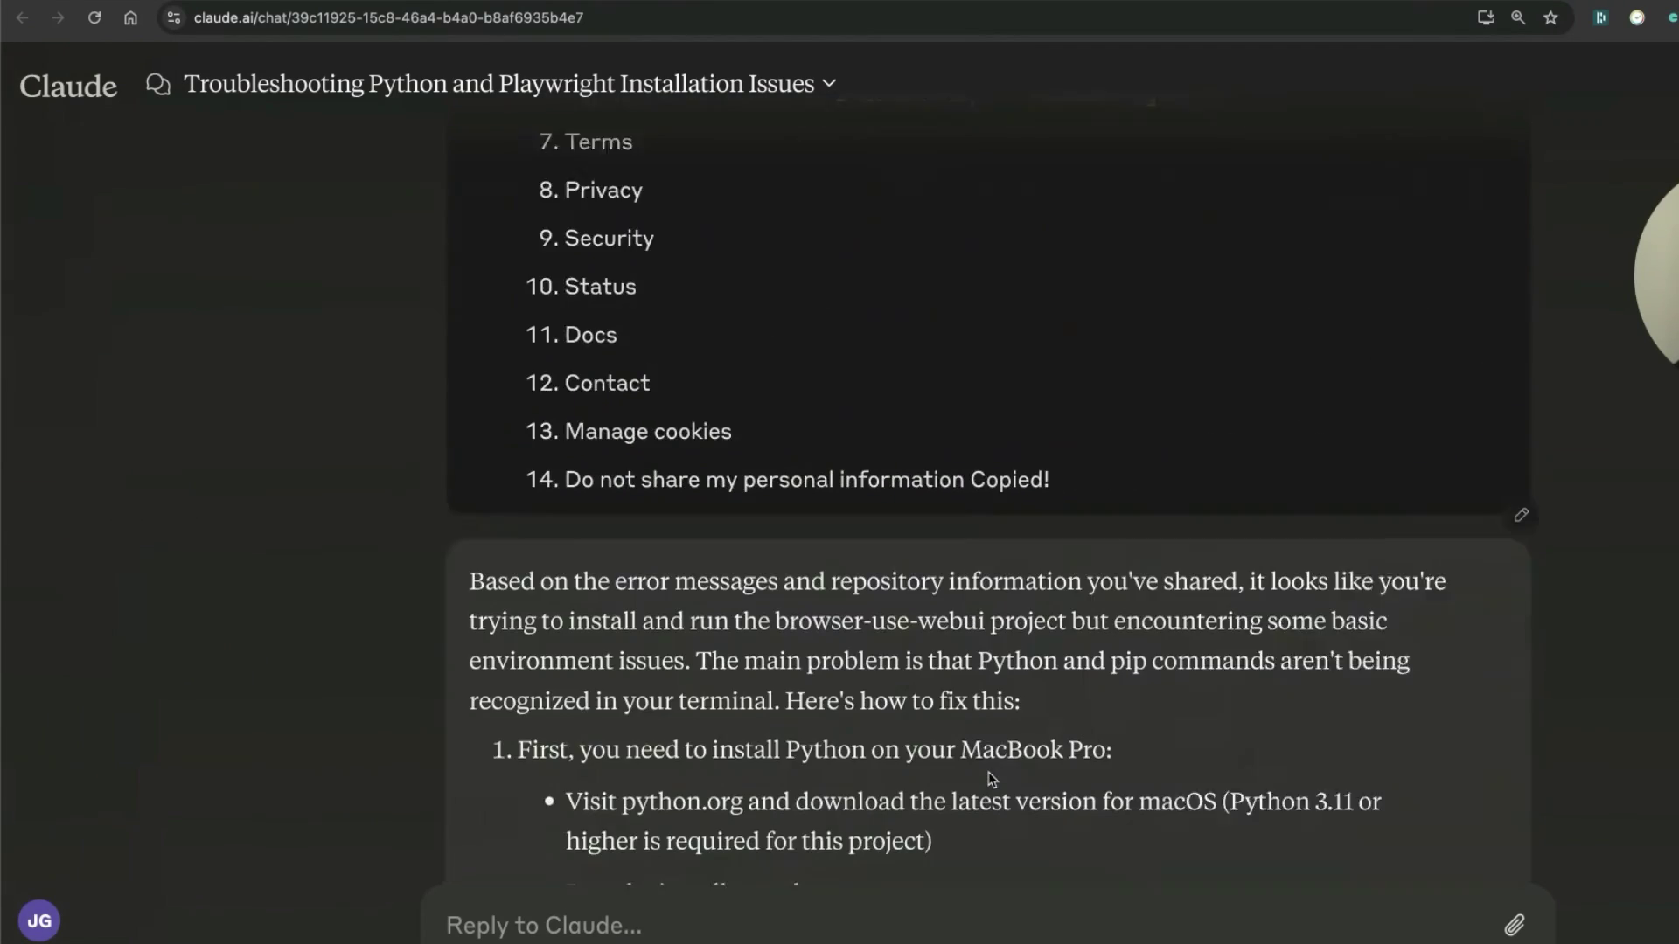
scroll(984, 776, "down", 20)
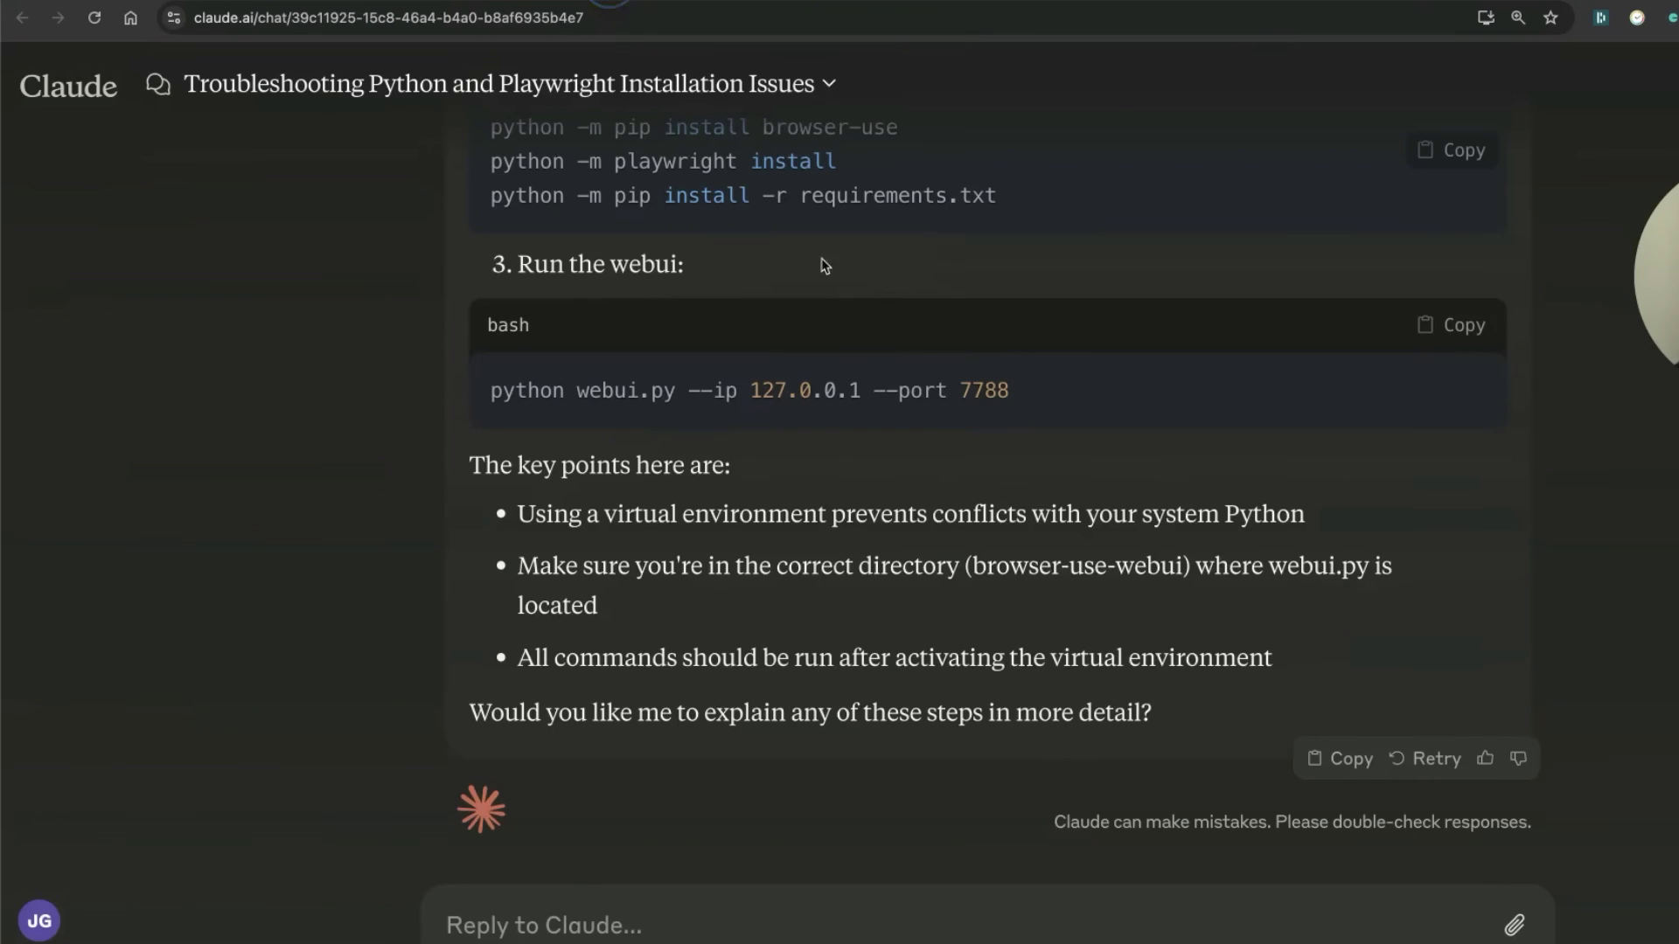
Read Claude's virtual-environment, clone and webui.py steps, then return to the WebUI at 127.0.0.1:7788
scroll(923, 435, "up", 3)
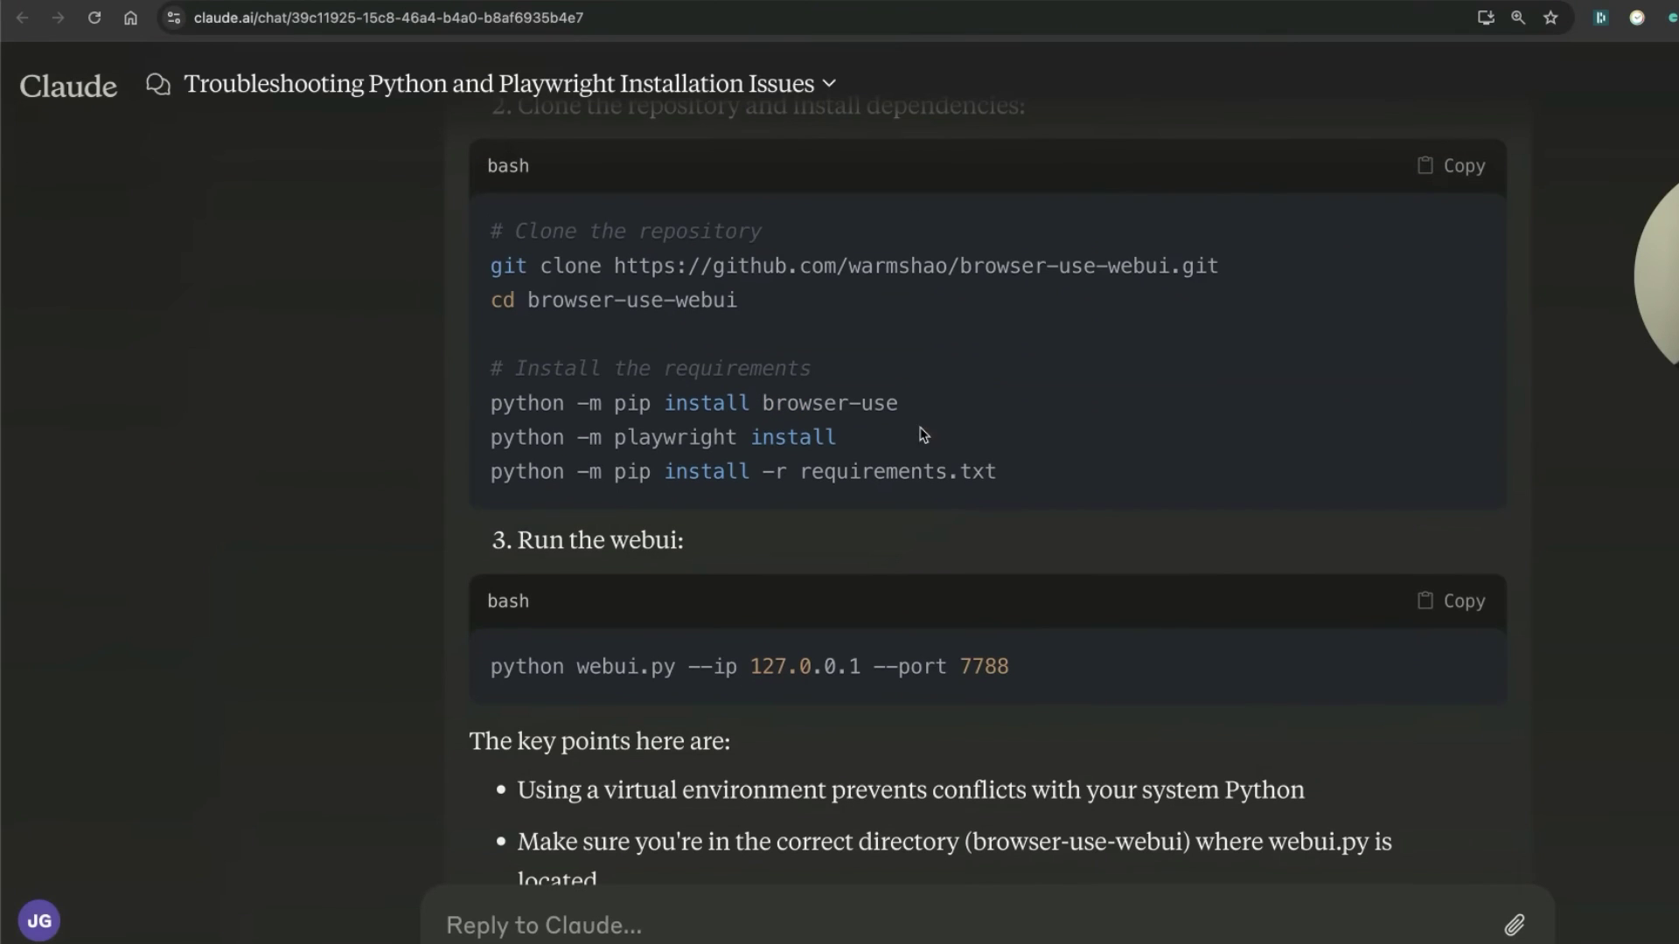
scroll(495, 461, "up", 1)
left_click_drag(488, 296, 1199, 581)
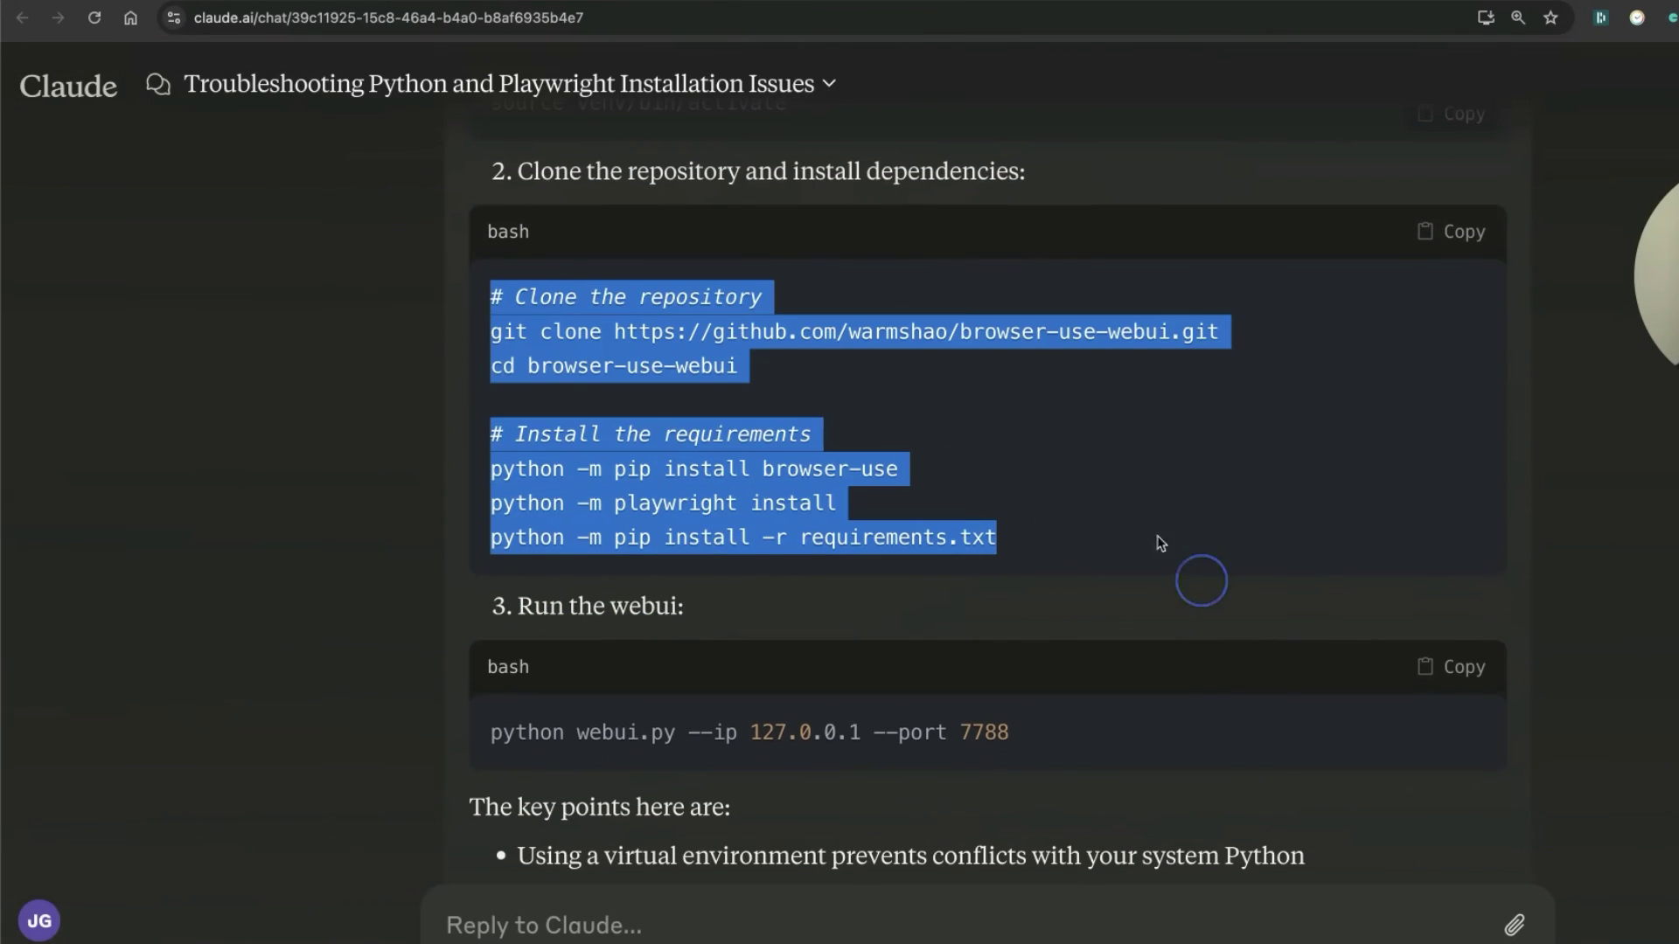
left_click(1121, 491)
scroll(822, 454, "down", 4)
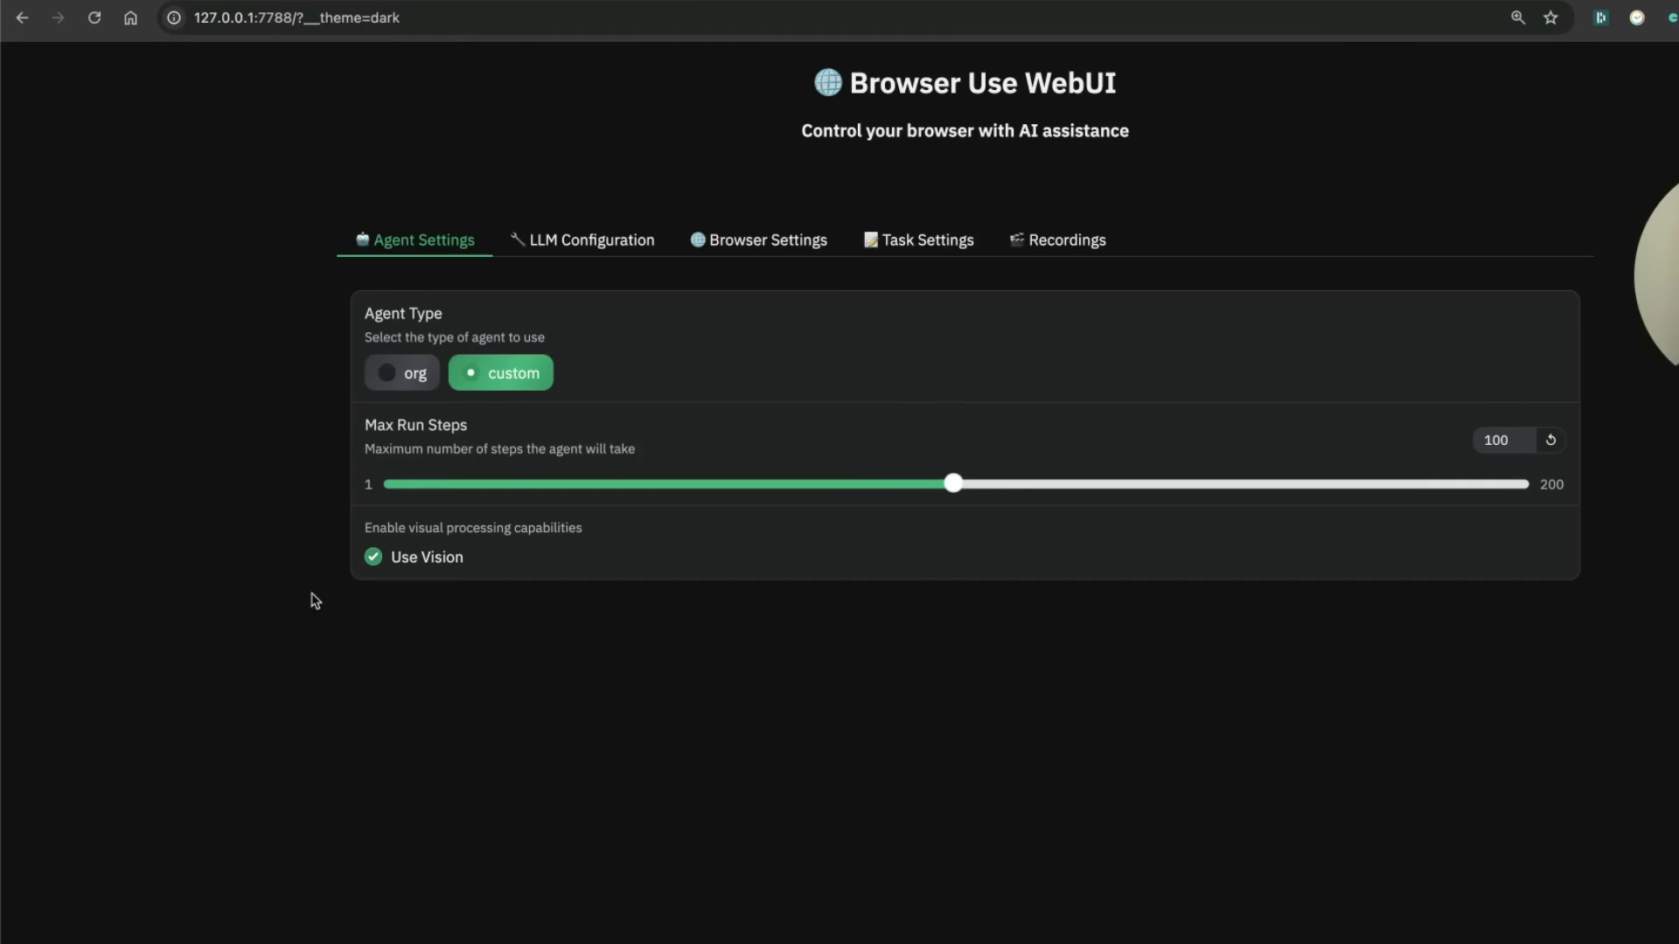
left_click(544, 686)
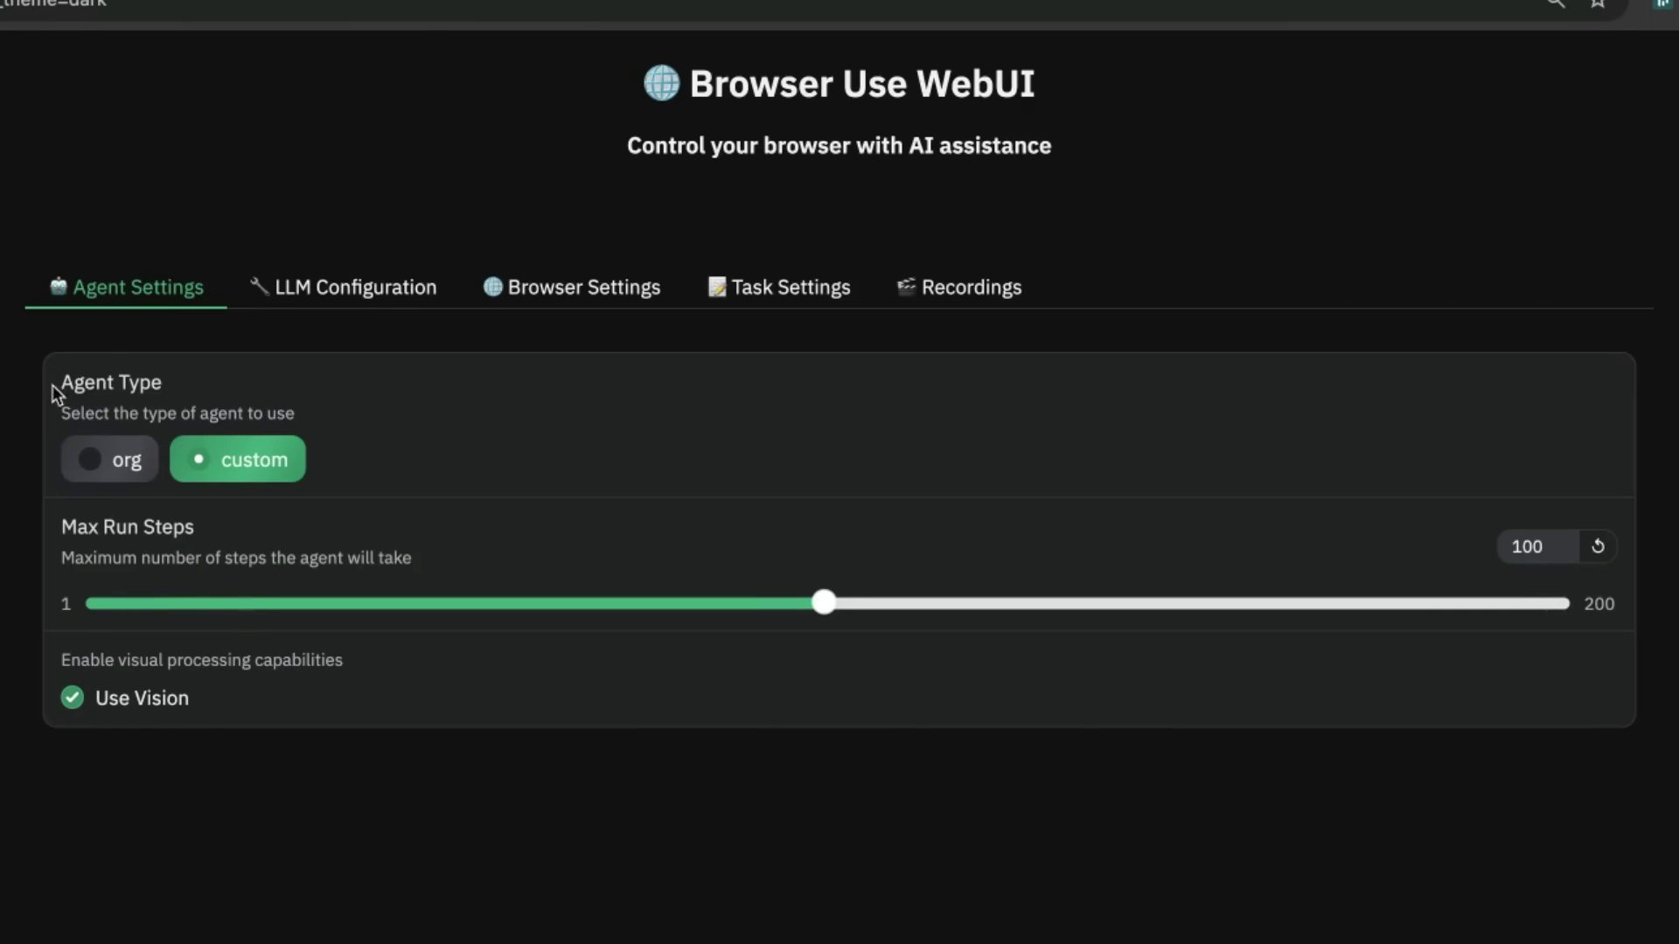
Turn off Use Vision in the agent settings
left_click_drag(53, 385, 357, 426)
left_click(357, 427)
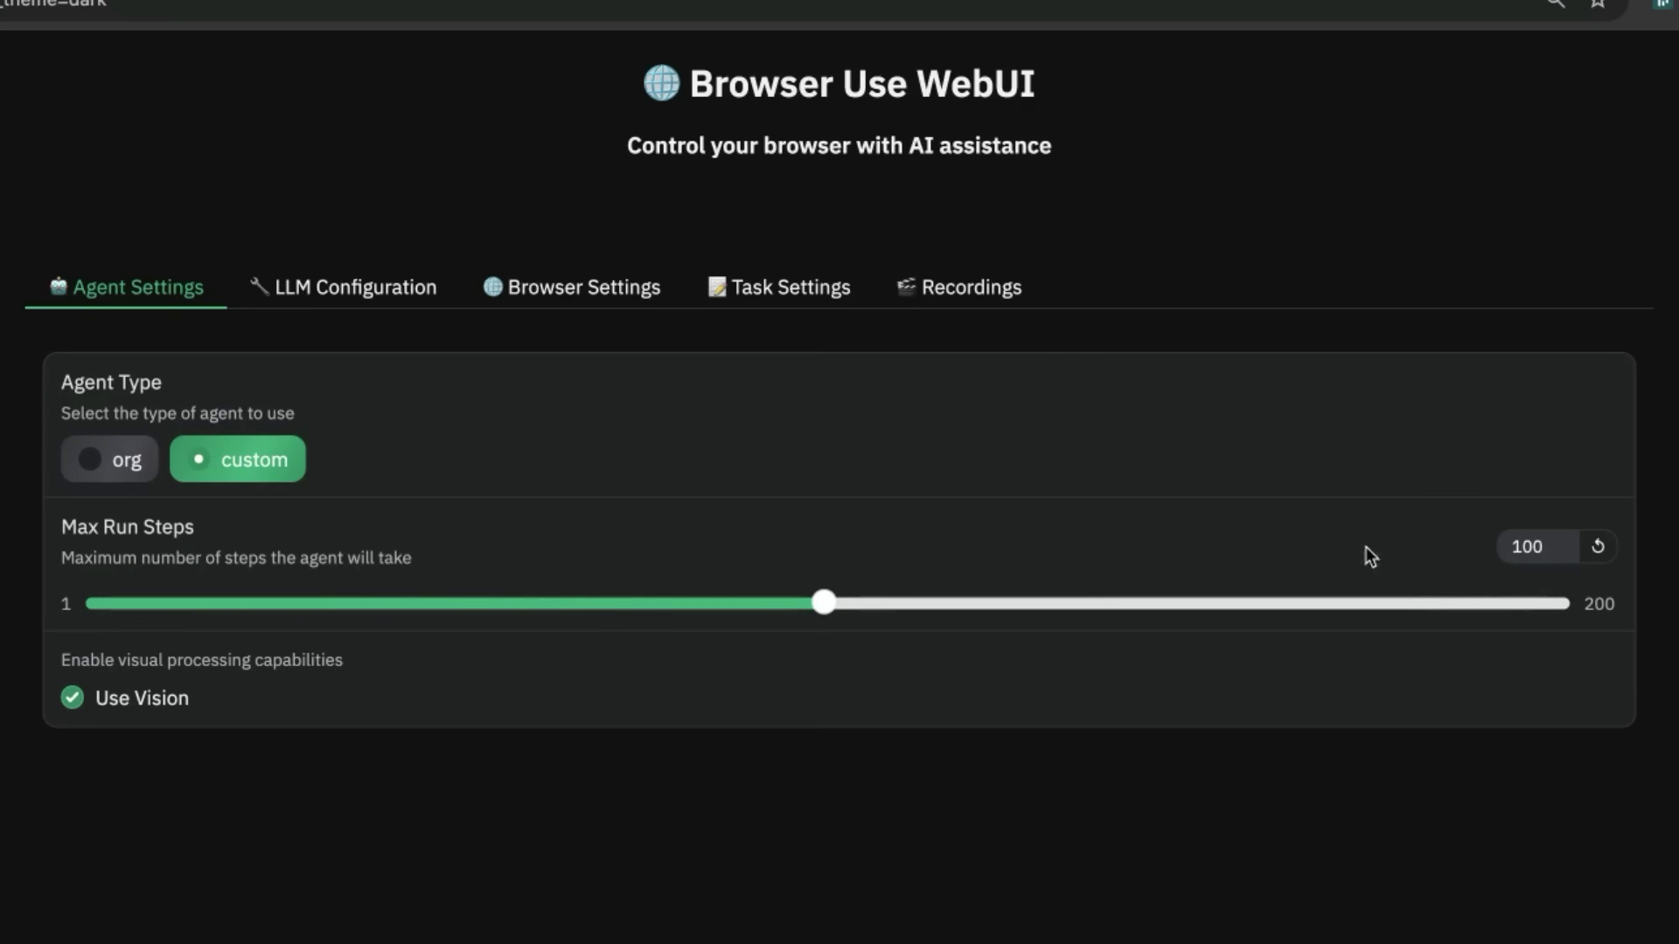
left_click(73, 698)
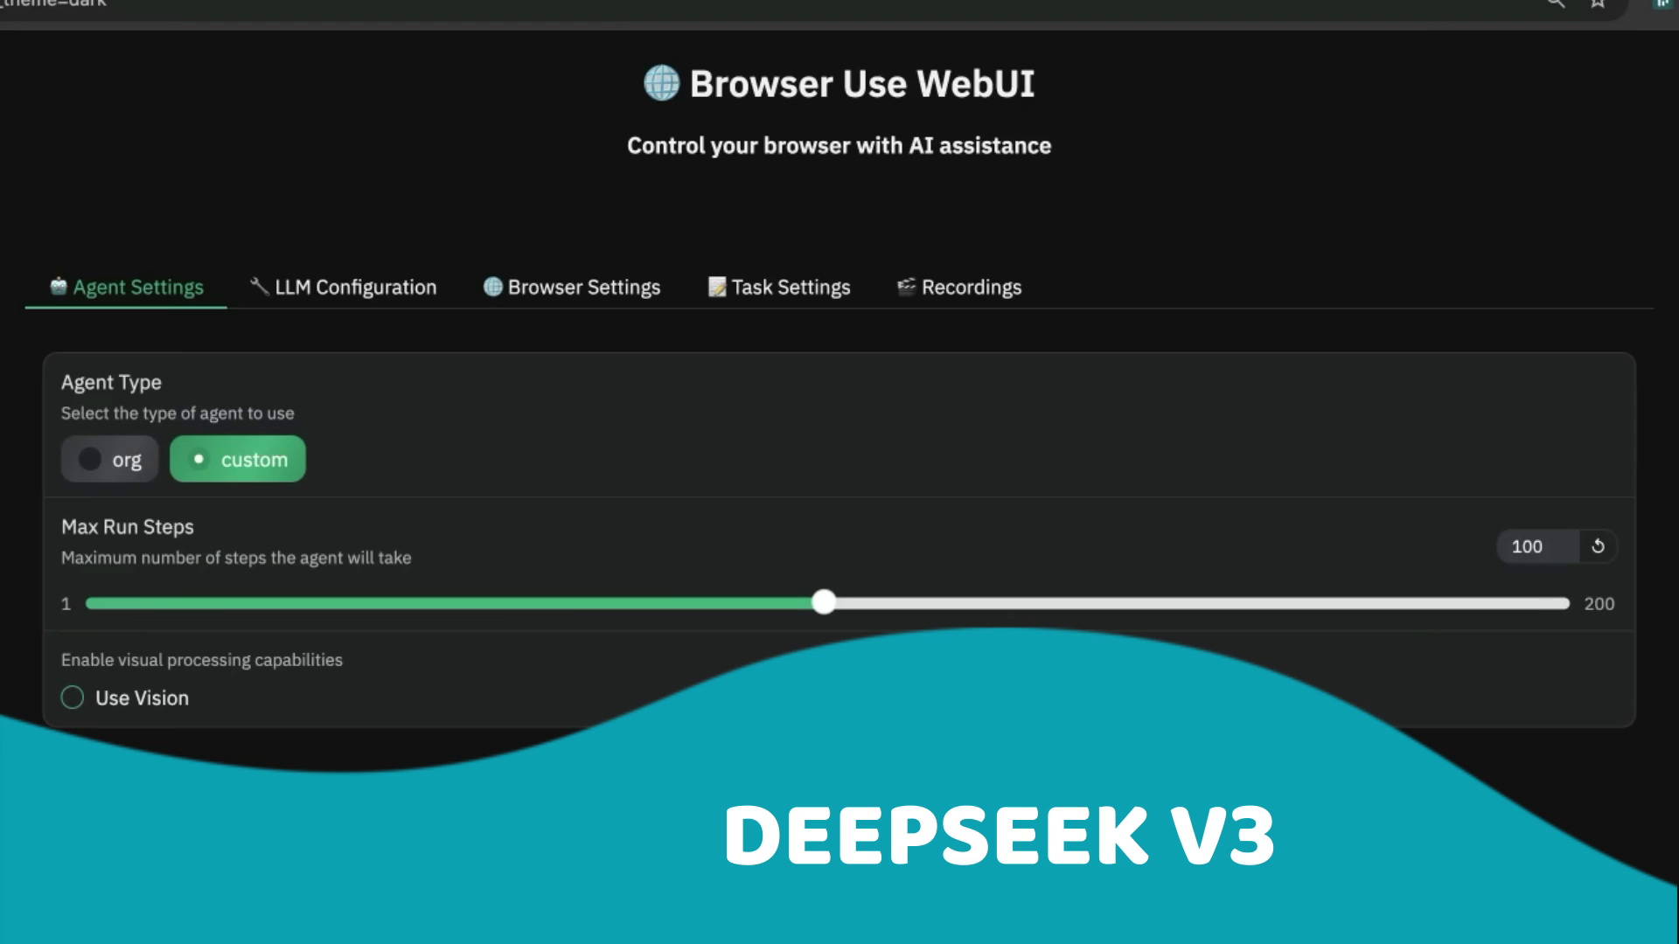
Keep deepseek as LLM provider and select the old model name gemini-2.0-flash-exp
left_click(320, 291)
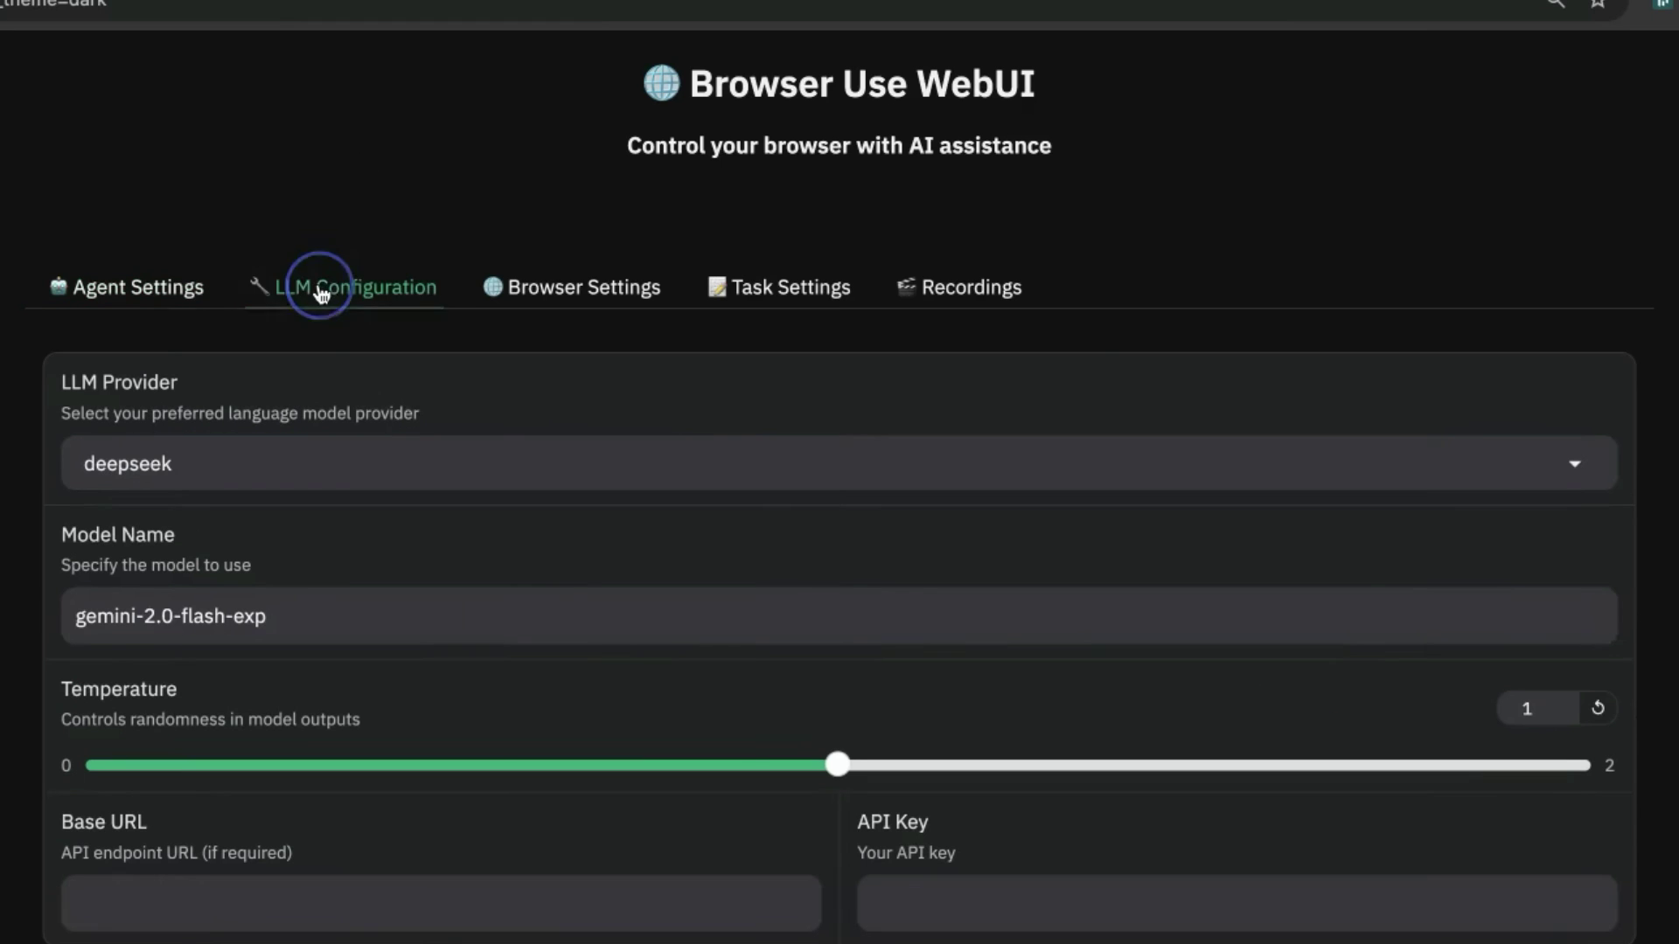
left_click(146, 453)
left_click(232, 459)
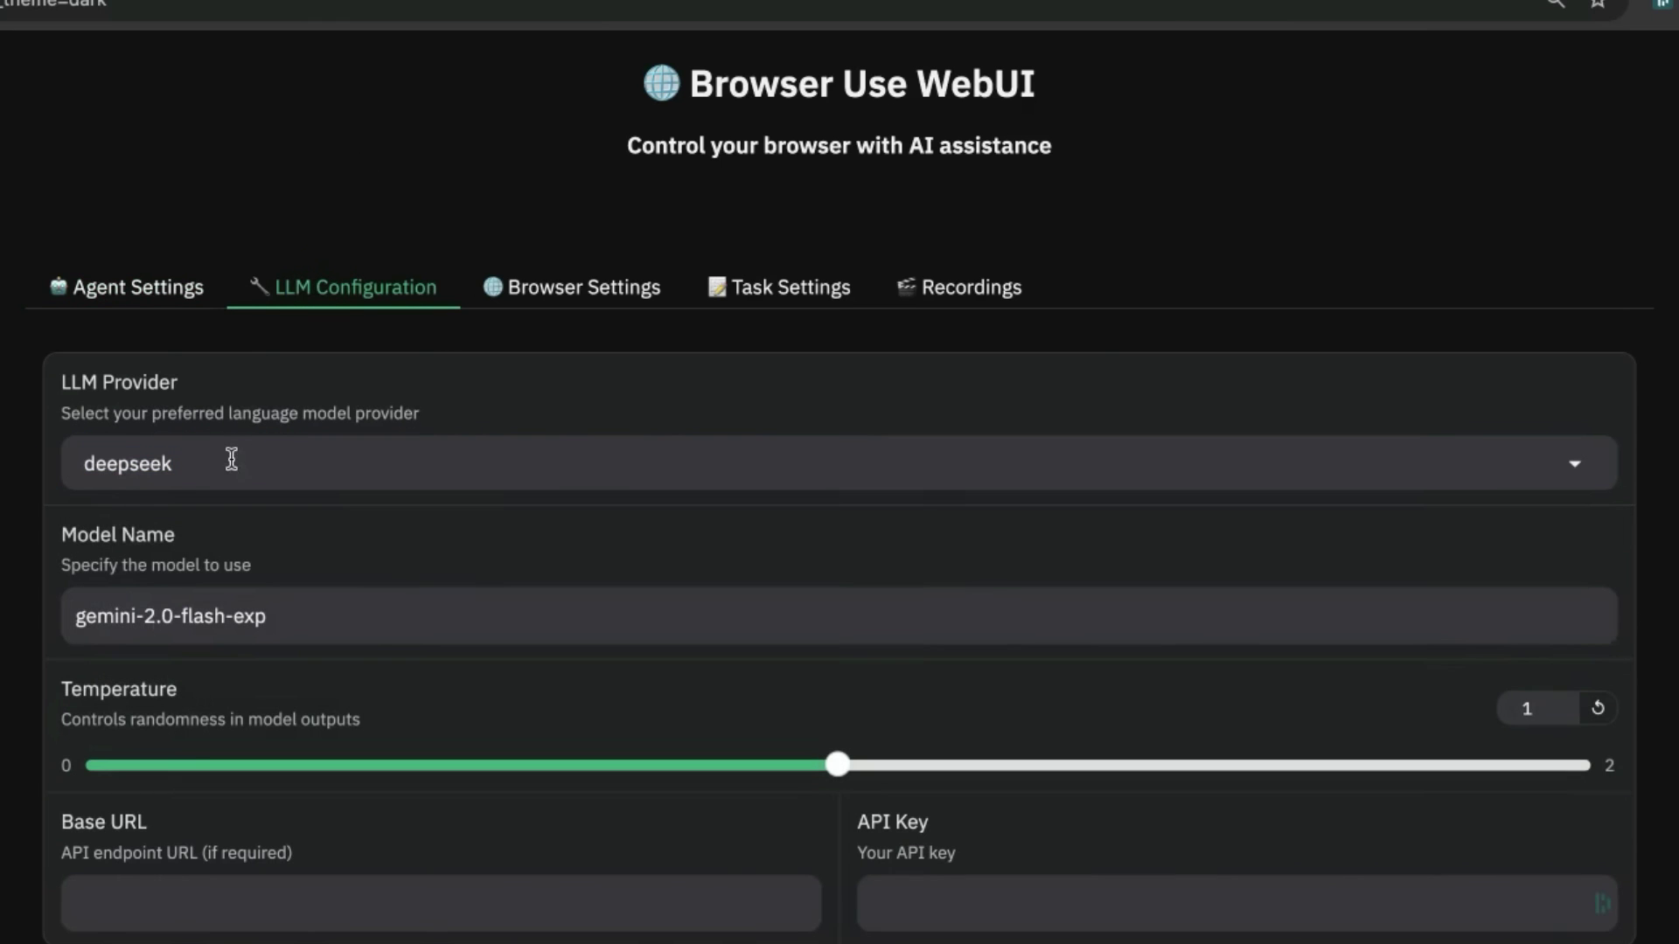
triple_click(78, 598)
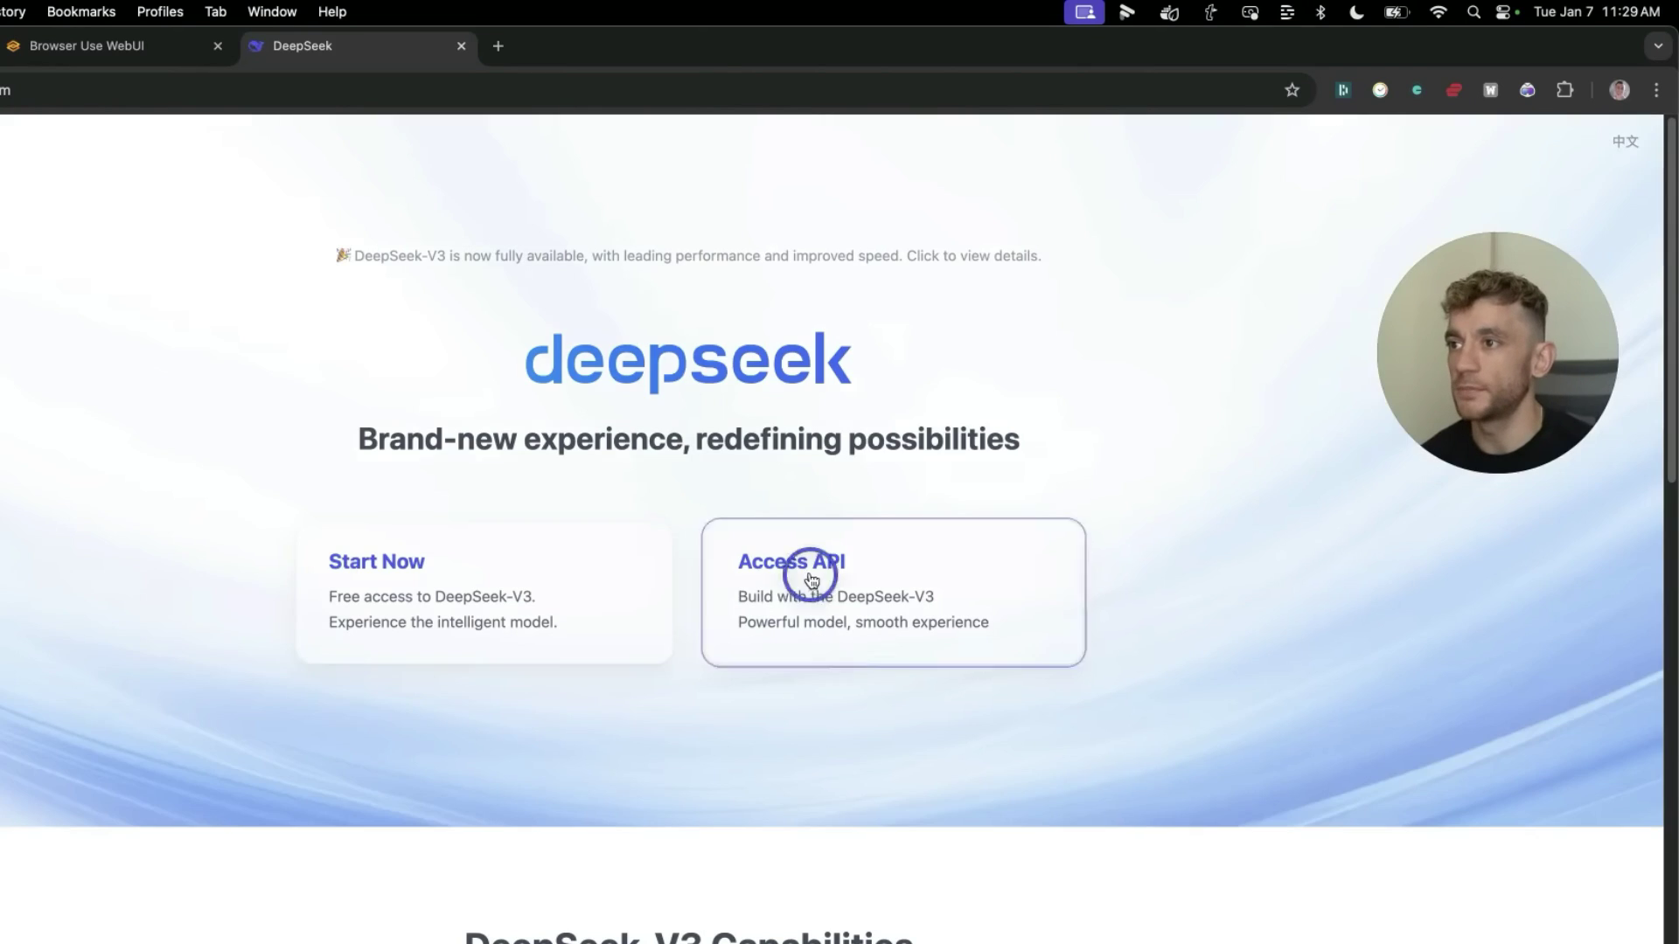
Open the DeepSeek API platform and check the $9.98 topped-up balance and monthly expenses
left_click(806, 573)
left_click(370, 42)
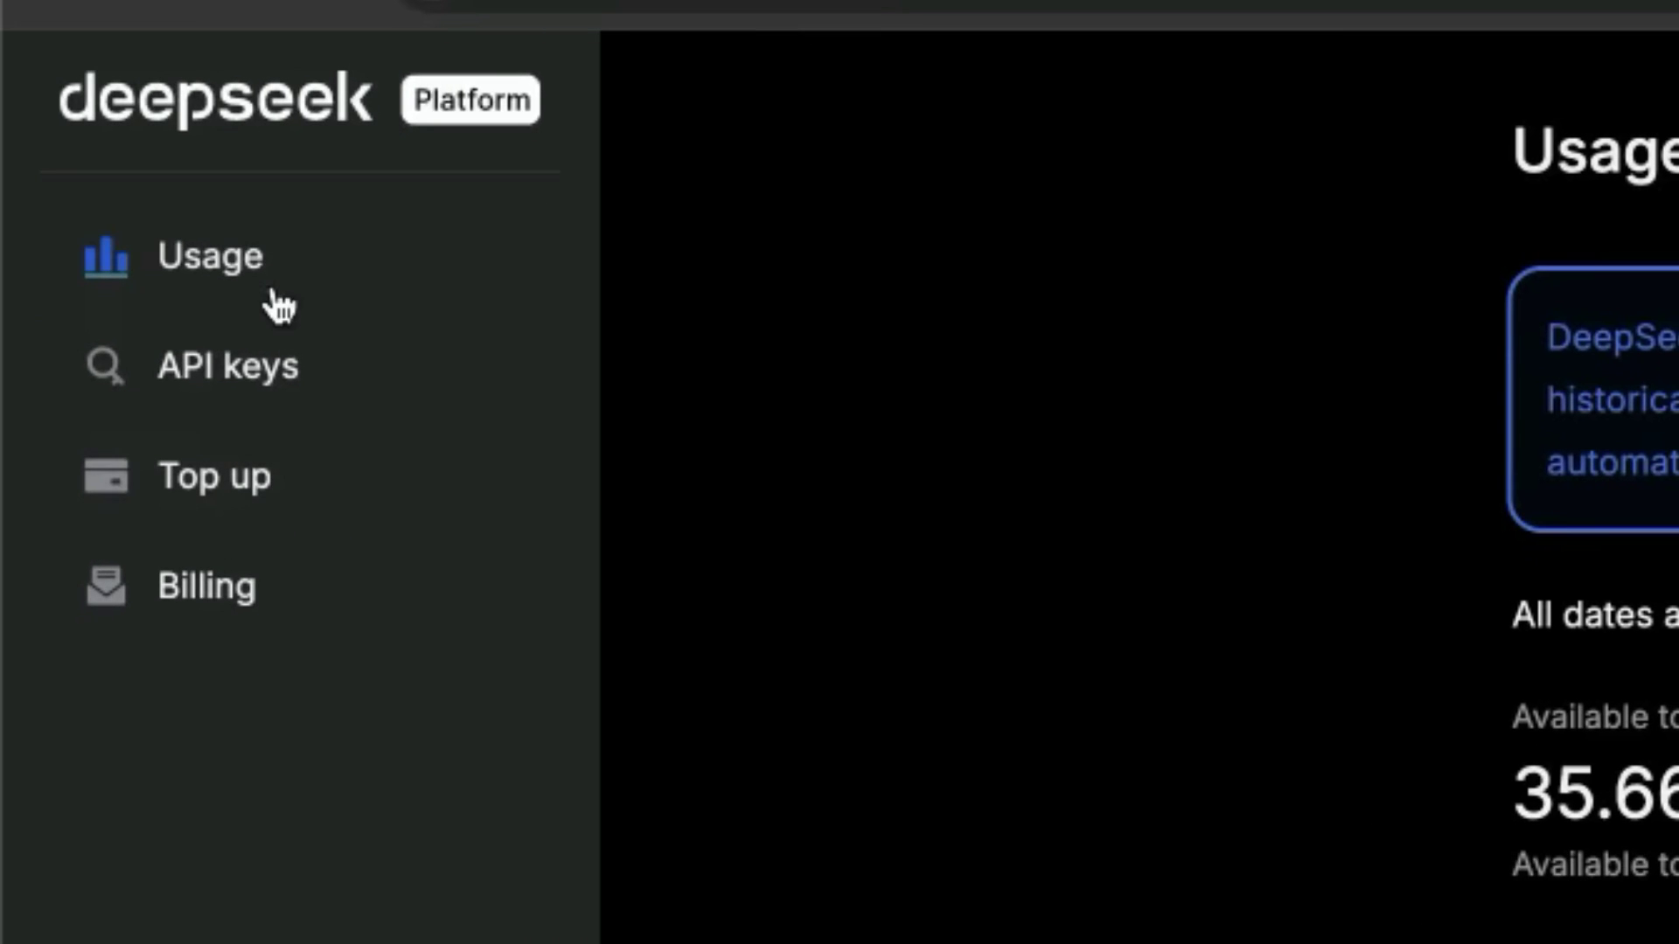
left_click_drag(832, 761, 1181, 910)
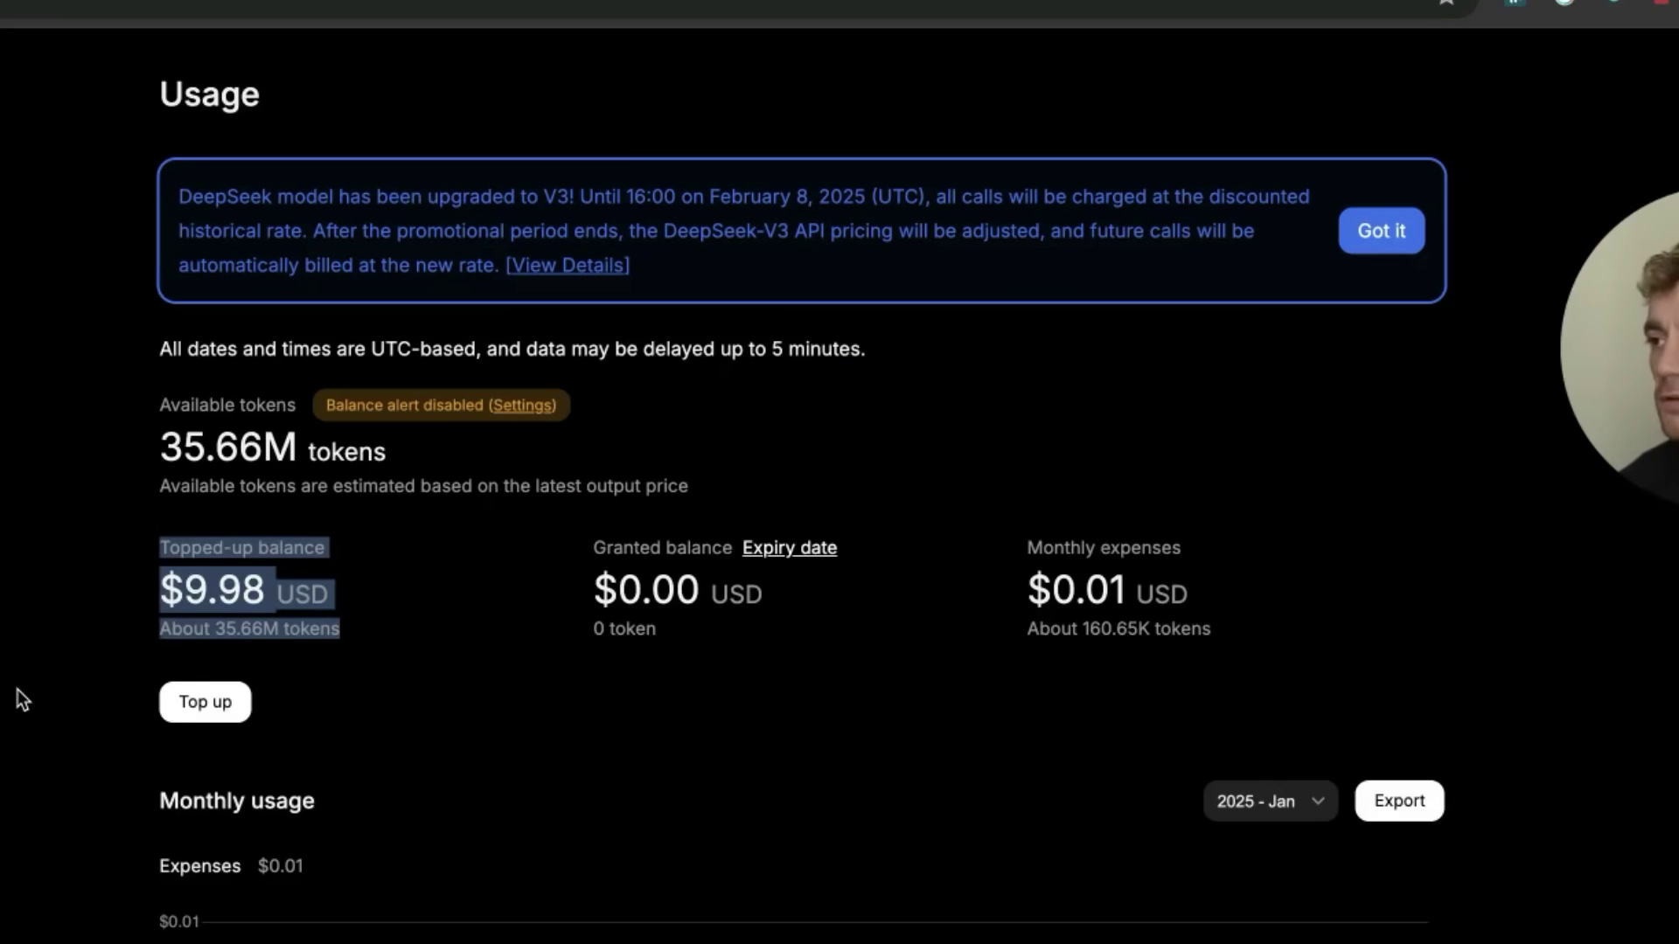
left_click(14, 701)
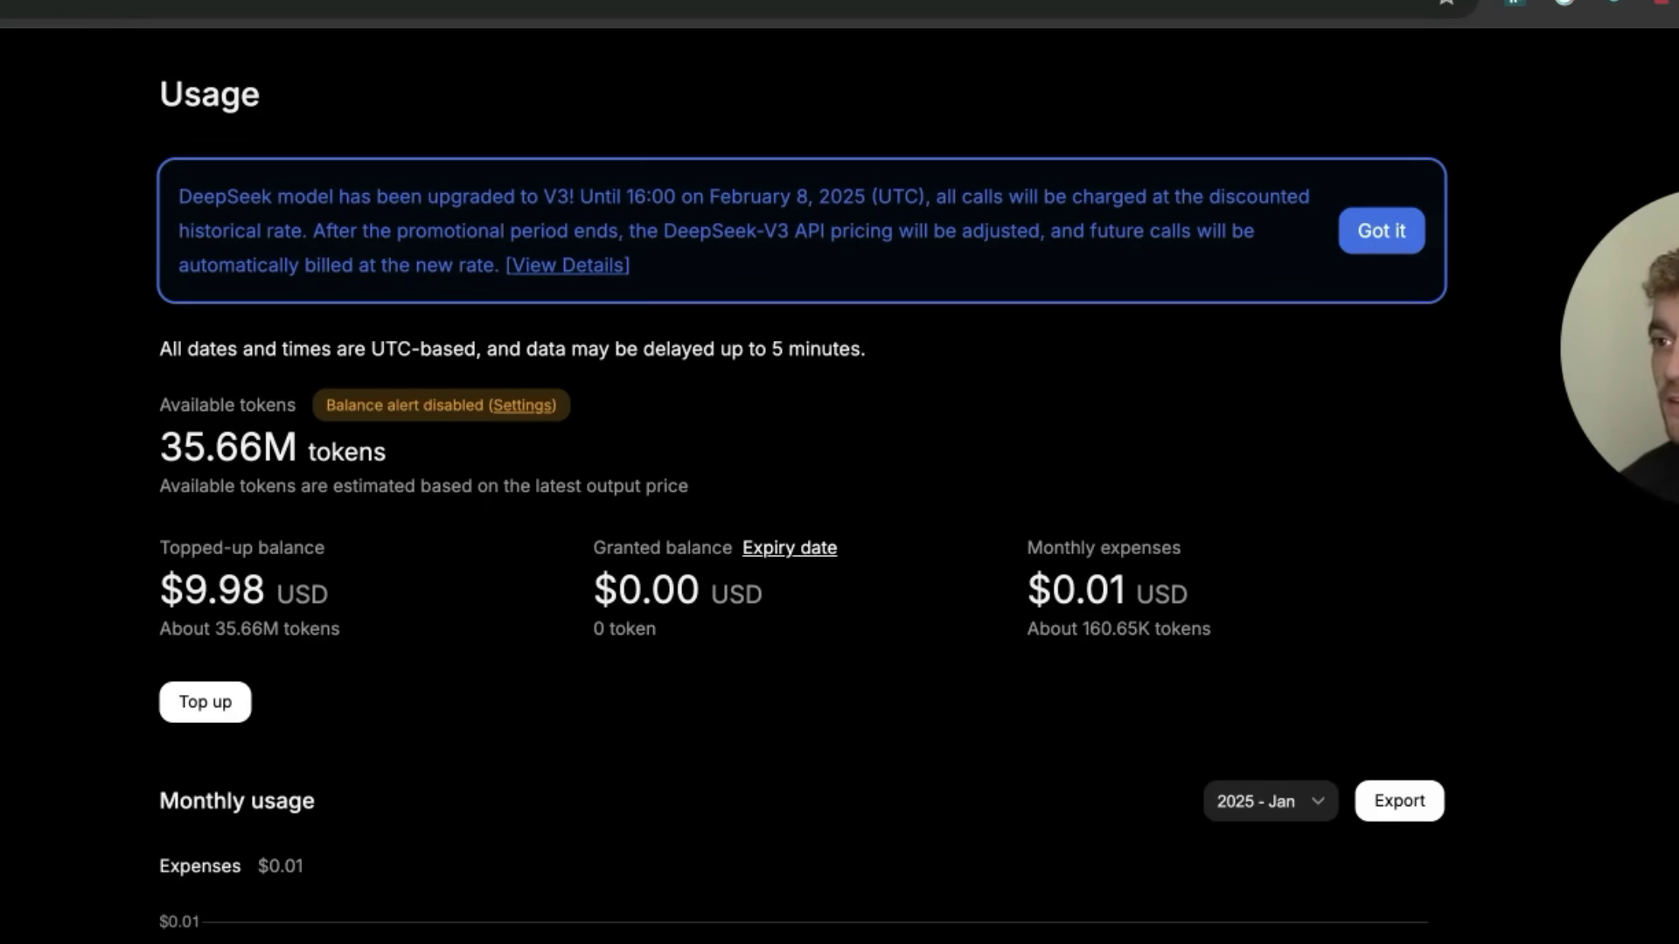
left_click_drag(1012, 536, 1319, 581)
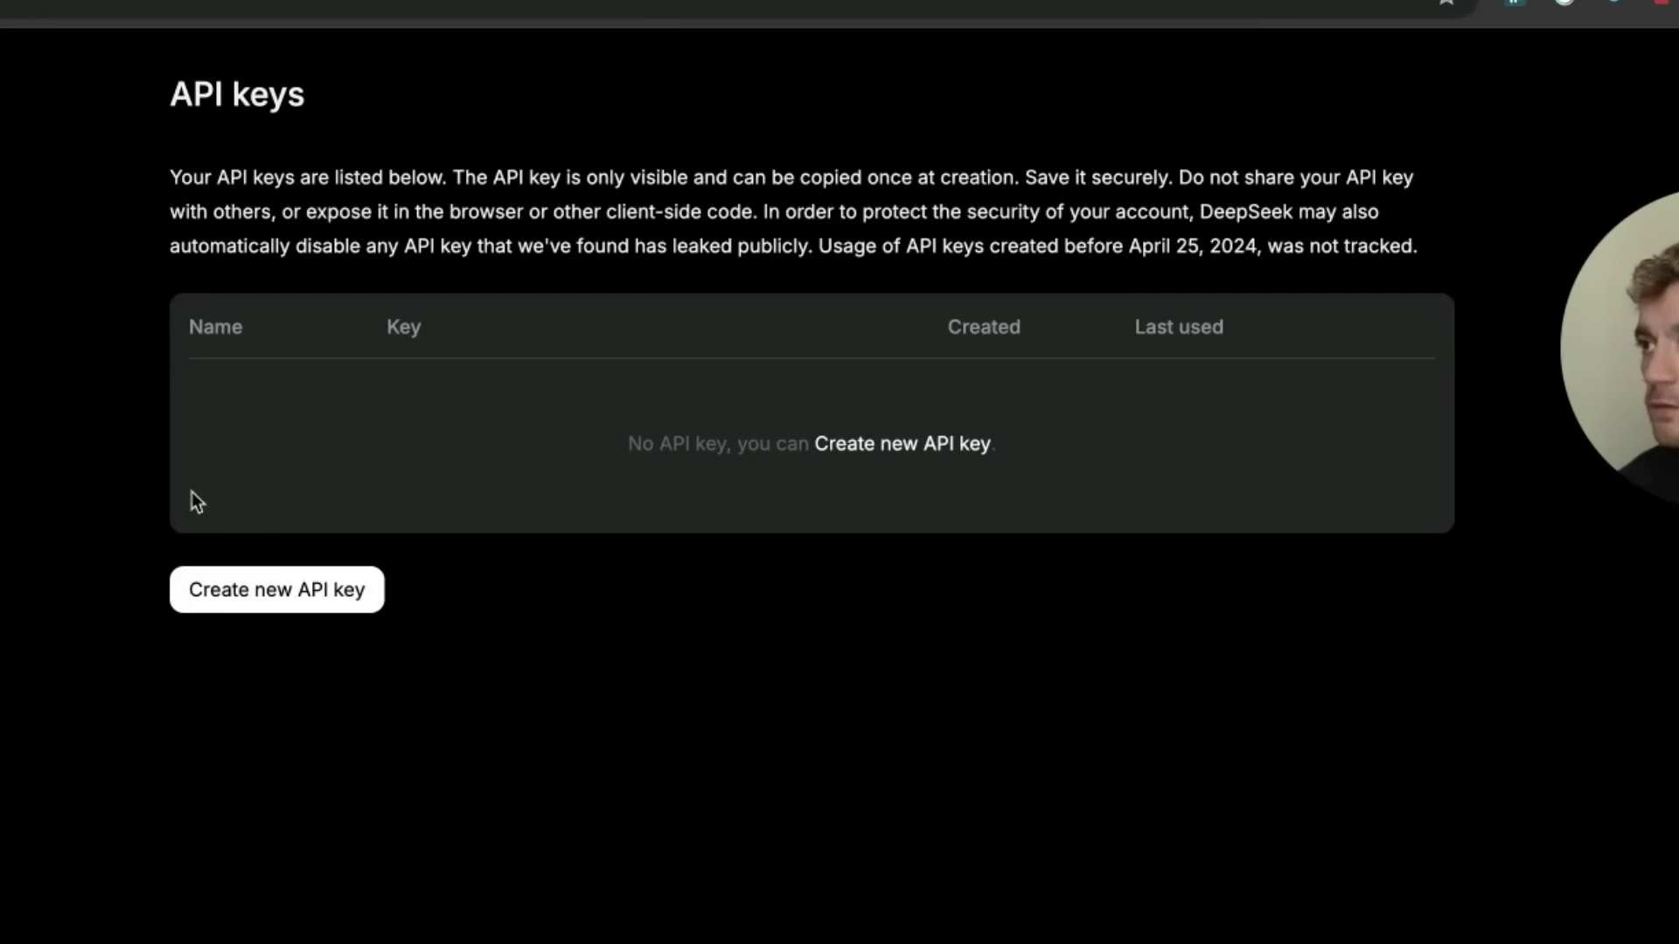
Create a new API key named 'WebUI' and copy its secret value
left_click(262, 587)
type("WebUI")
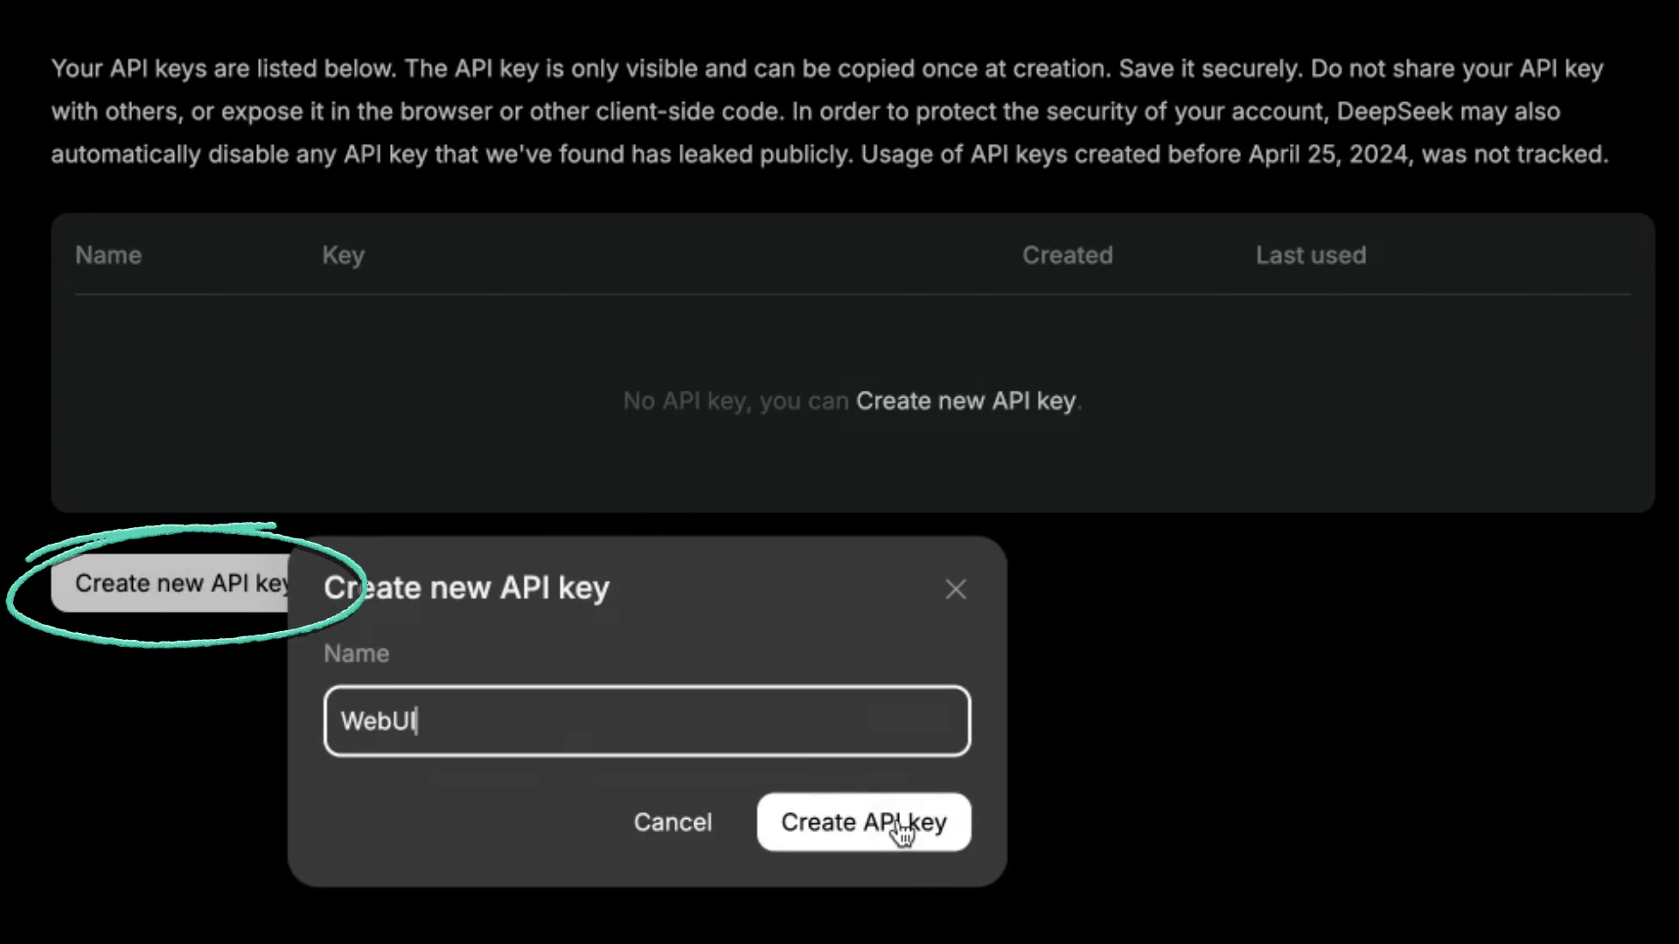
left_click(900, 830)
left_click(929, 885)
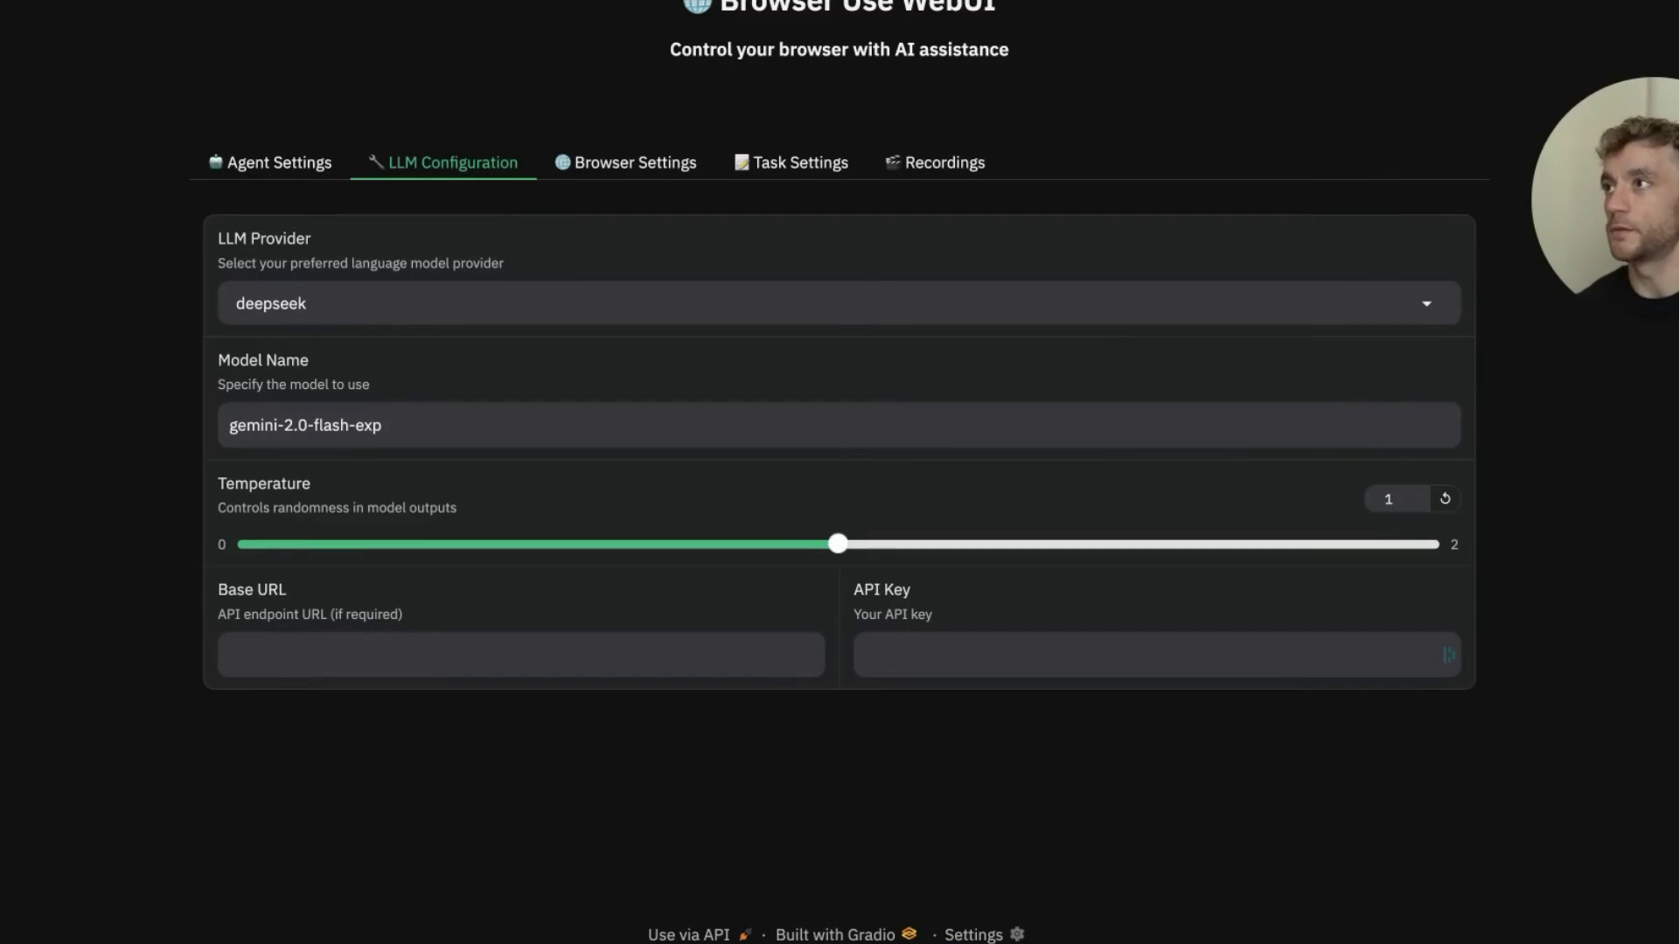
Paste the DeepSeek API key and set the model name to deepseek-chat
key("ctrl+v")
left_click(399, 428)
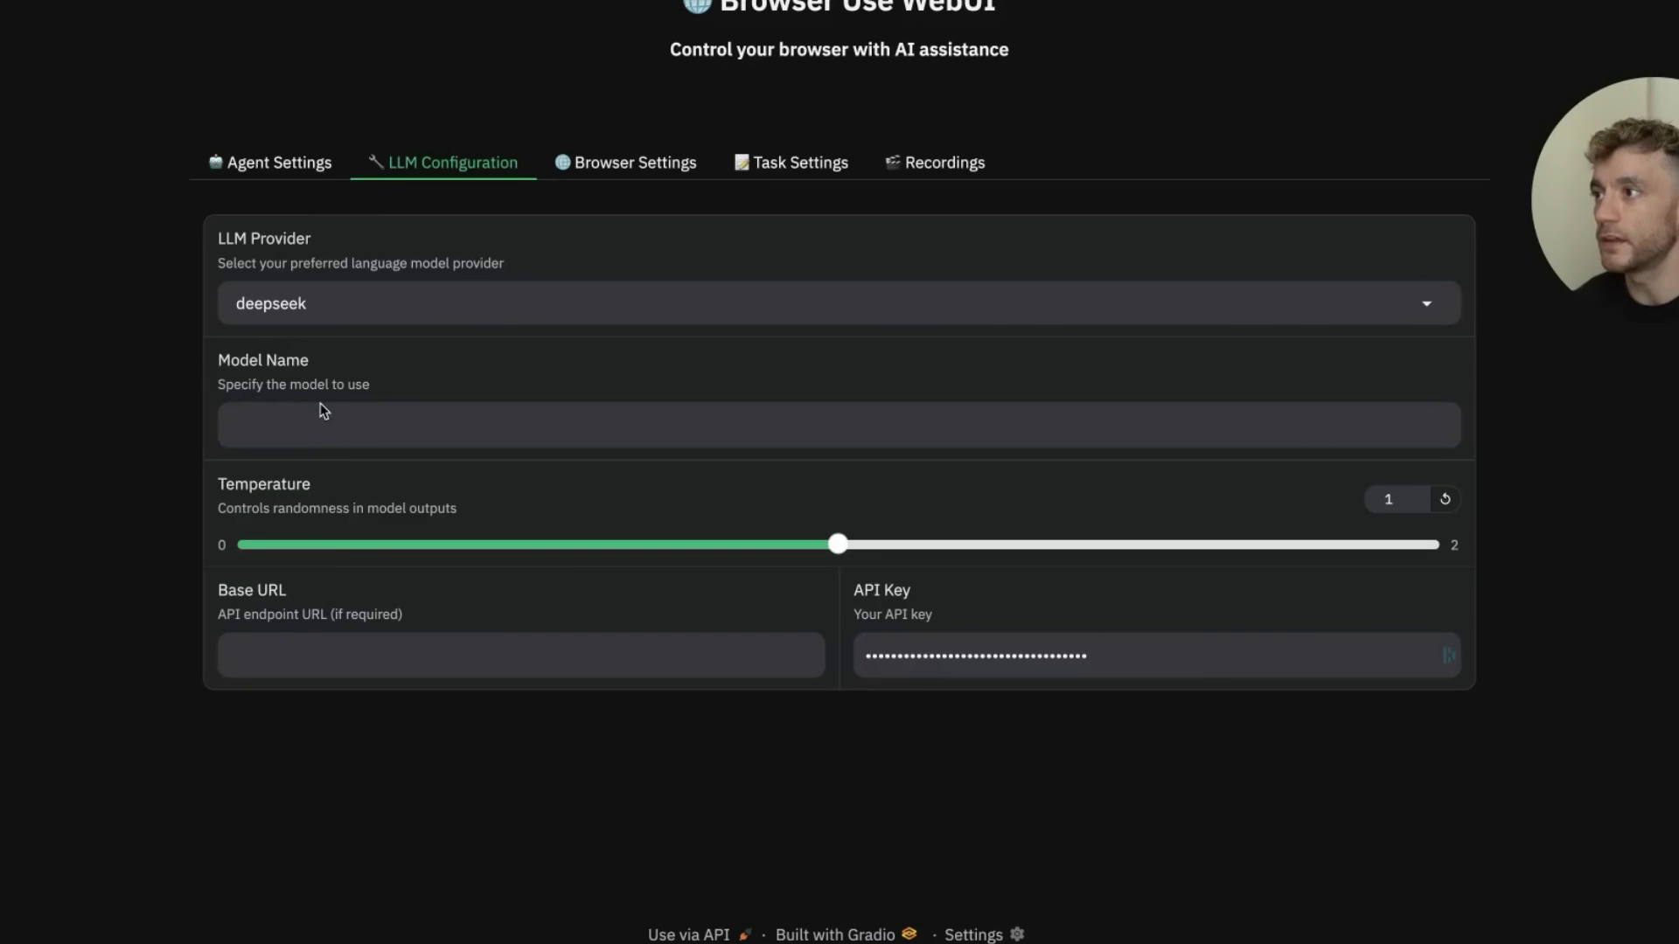
key("ctrl+v")
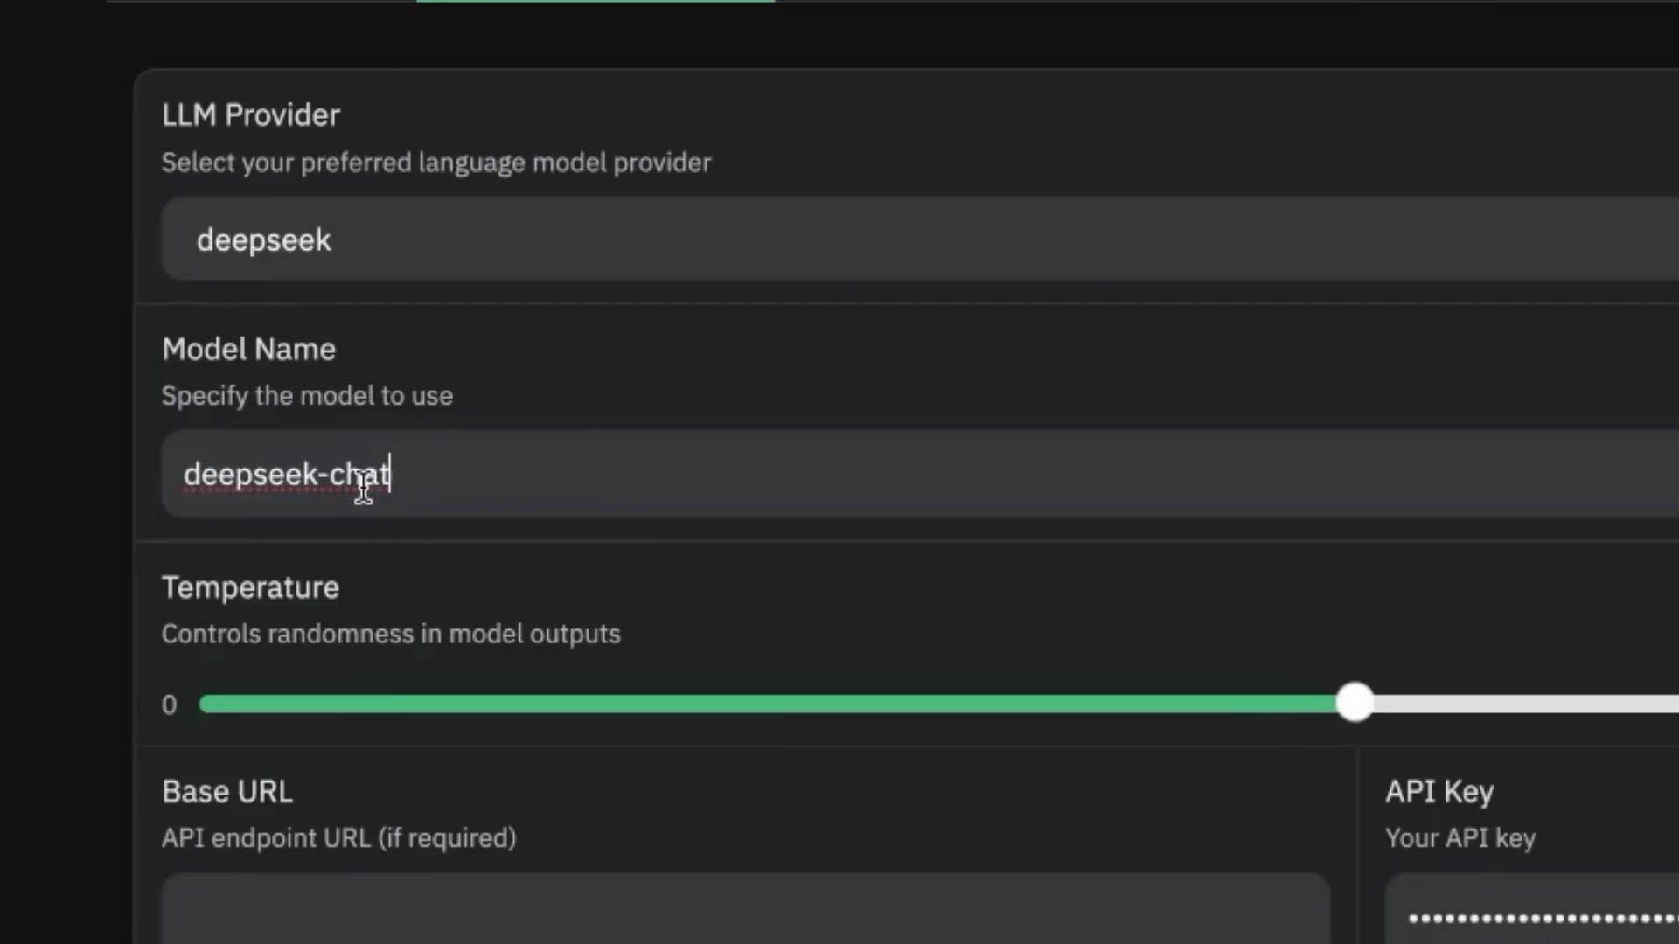
key("ctrl+a")
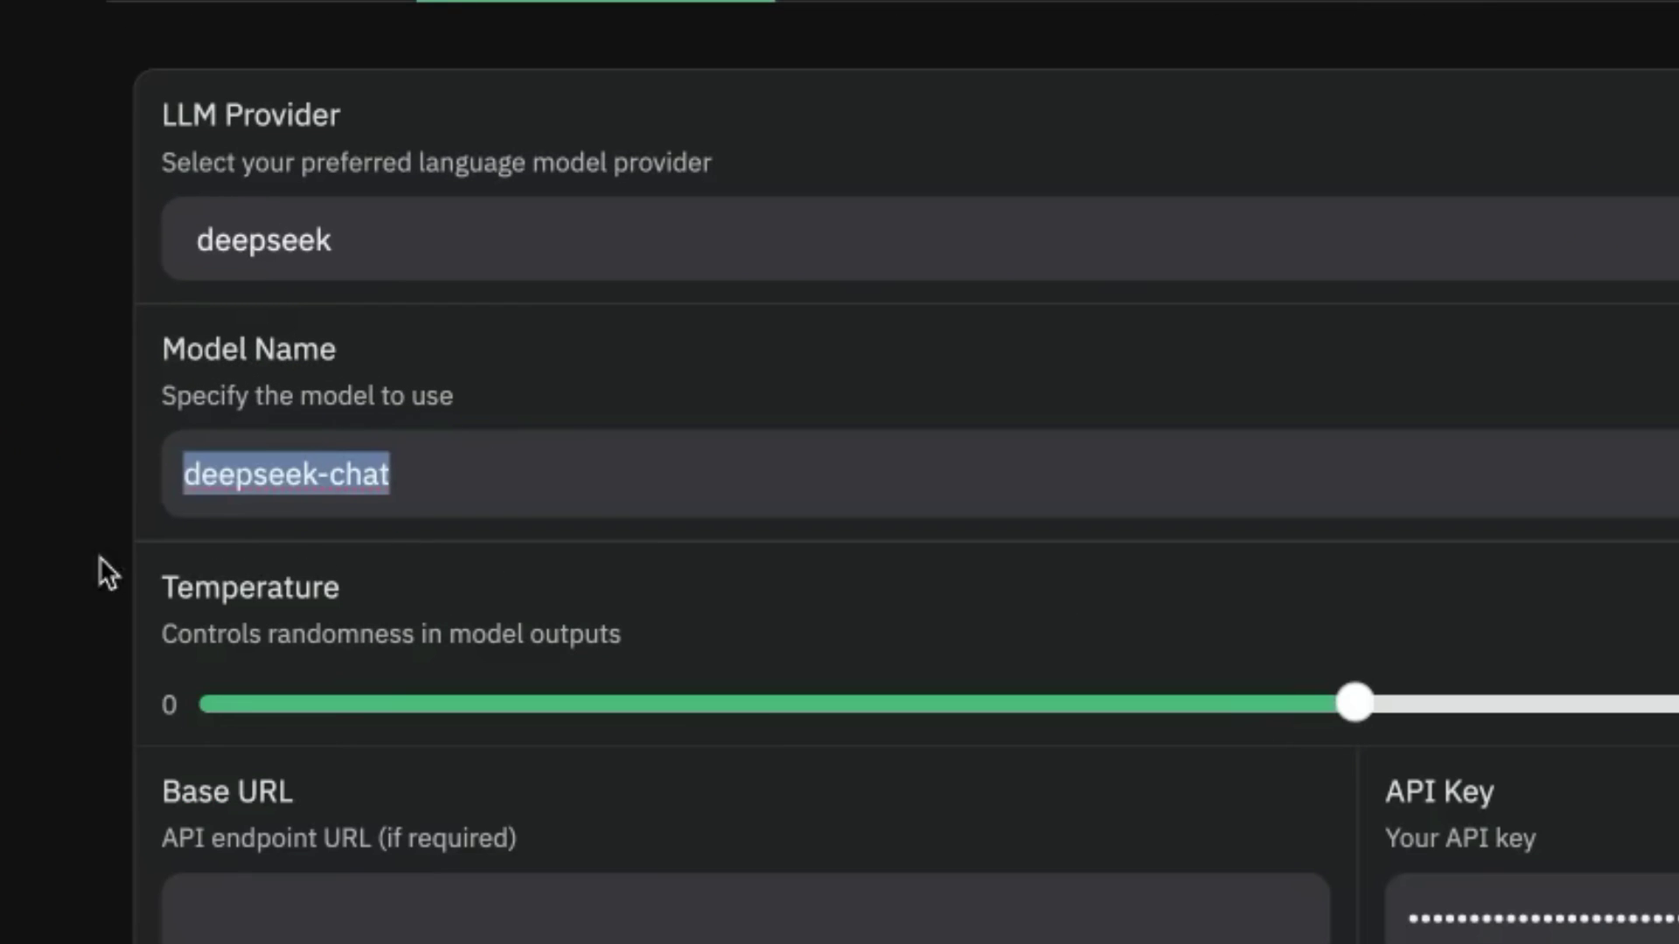
left_click(12, 472)
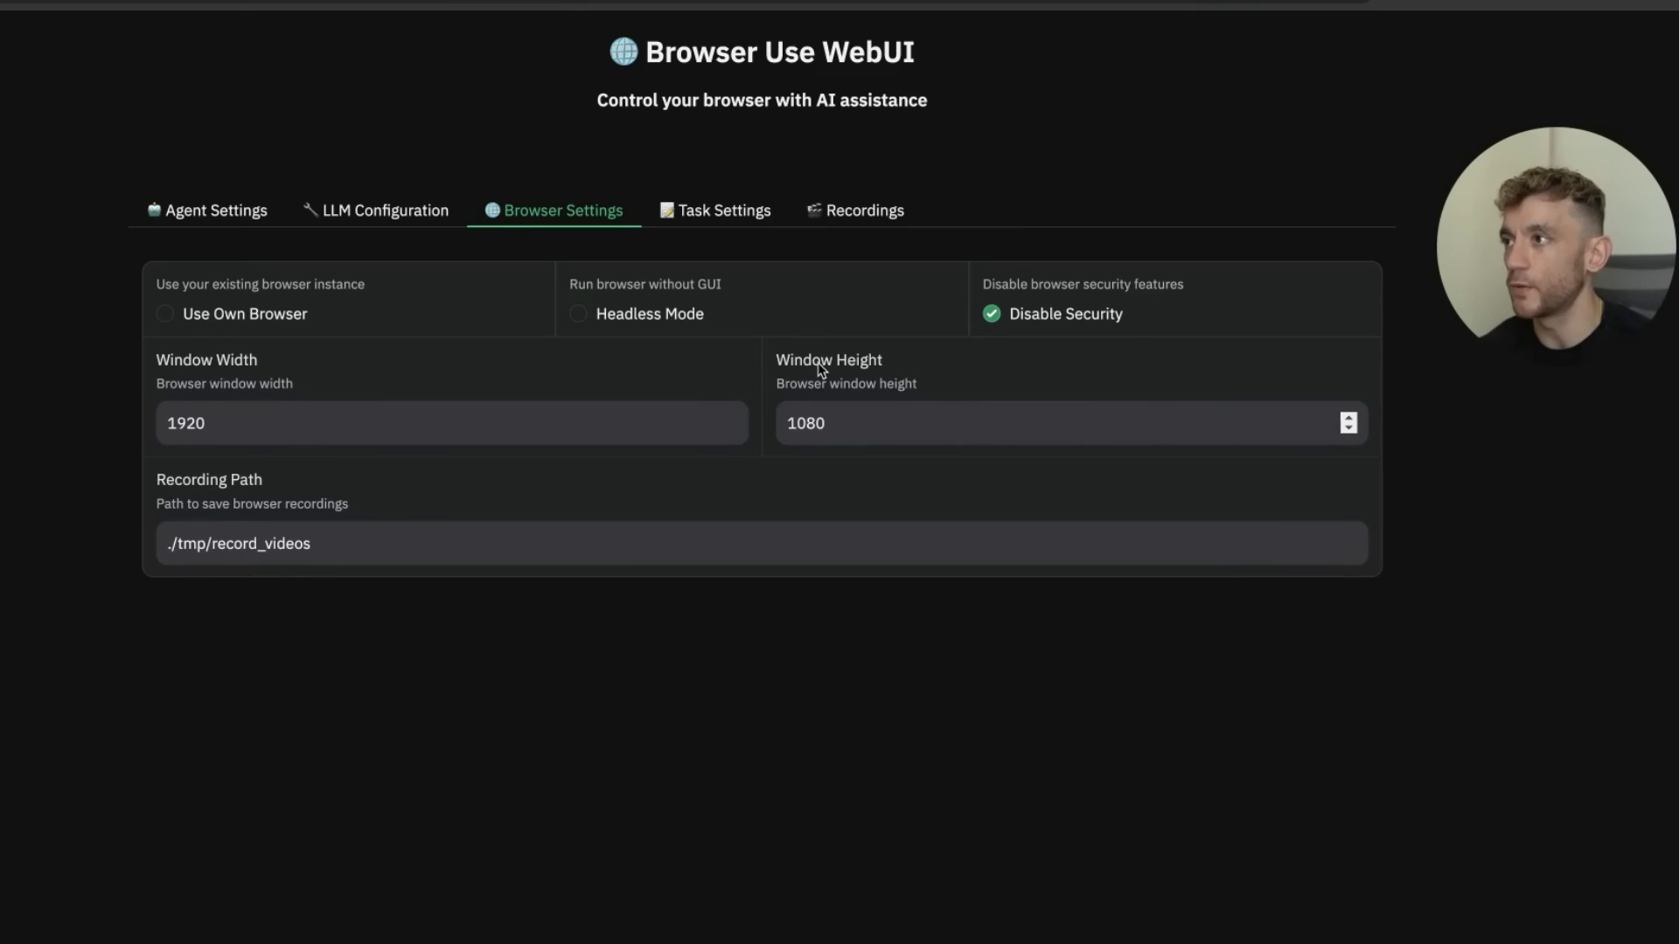
left_click_drag(114, 490, 490, 510)
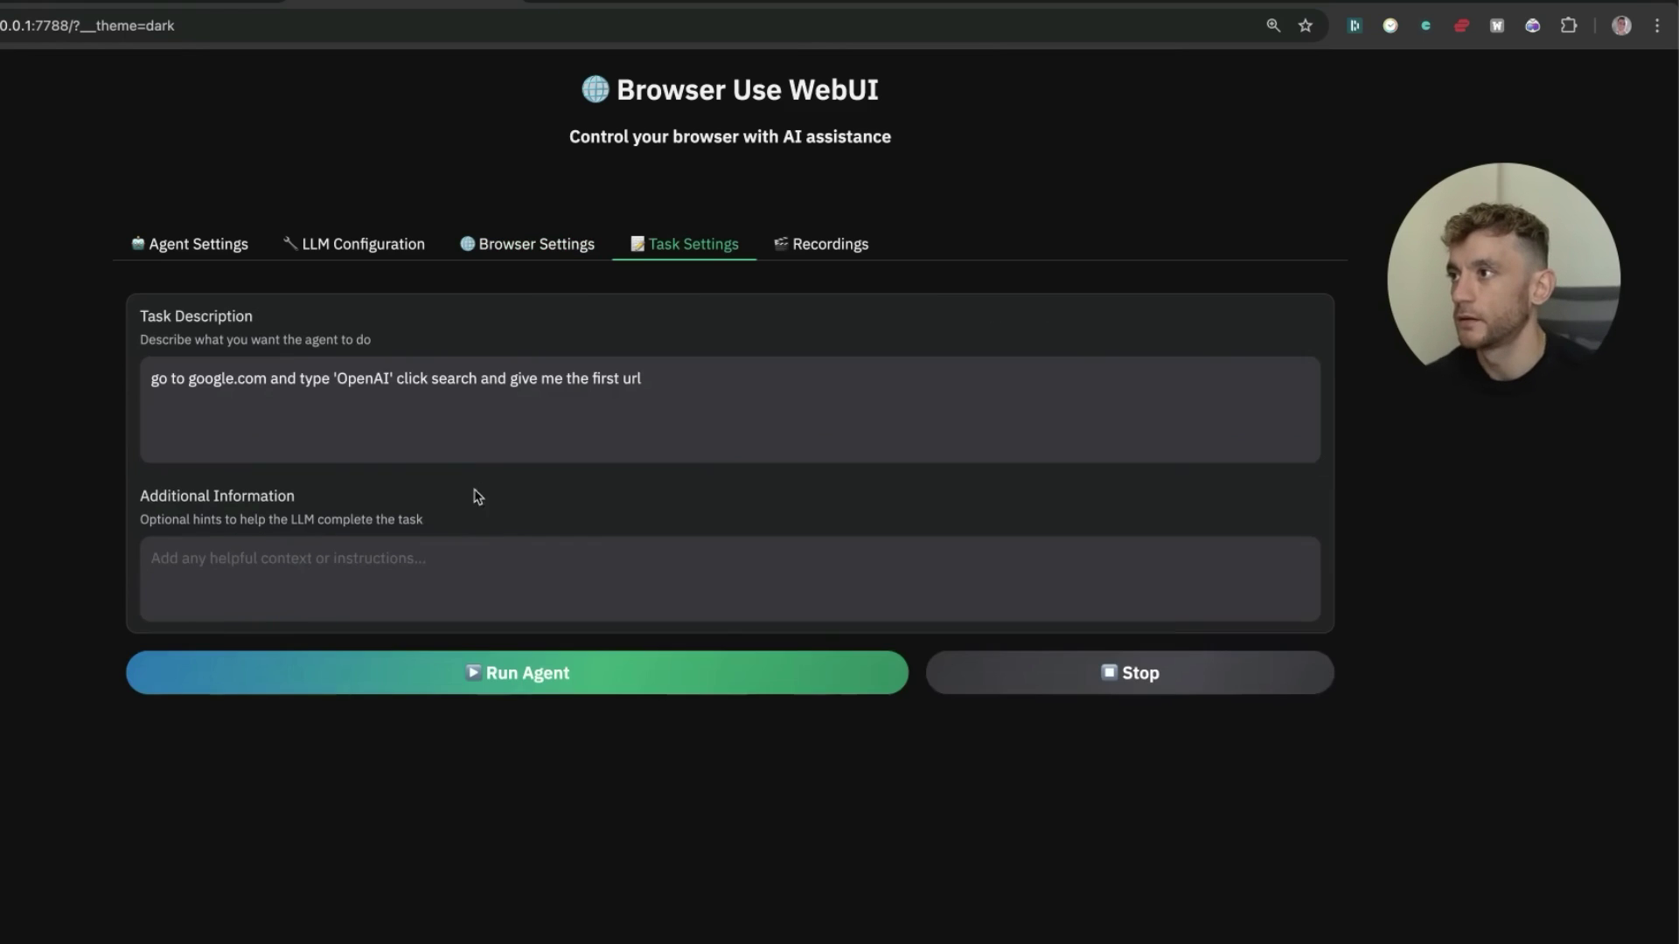
Confirm the task to search google.com for 'OpenAI' and return the first URL, then run the agent
triple_click(712, 378)
left_click(581, 379)
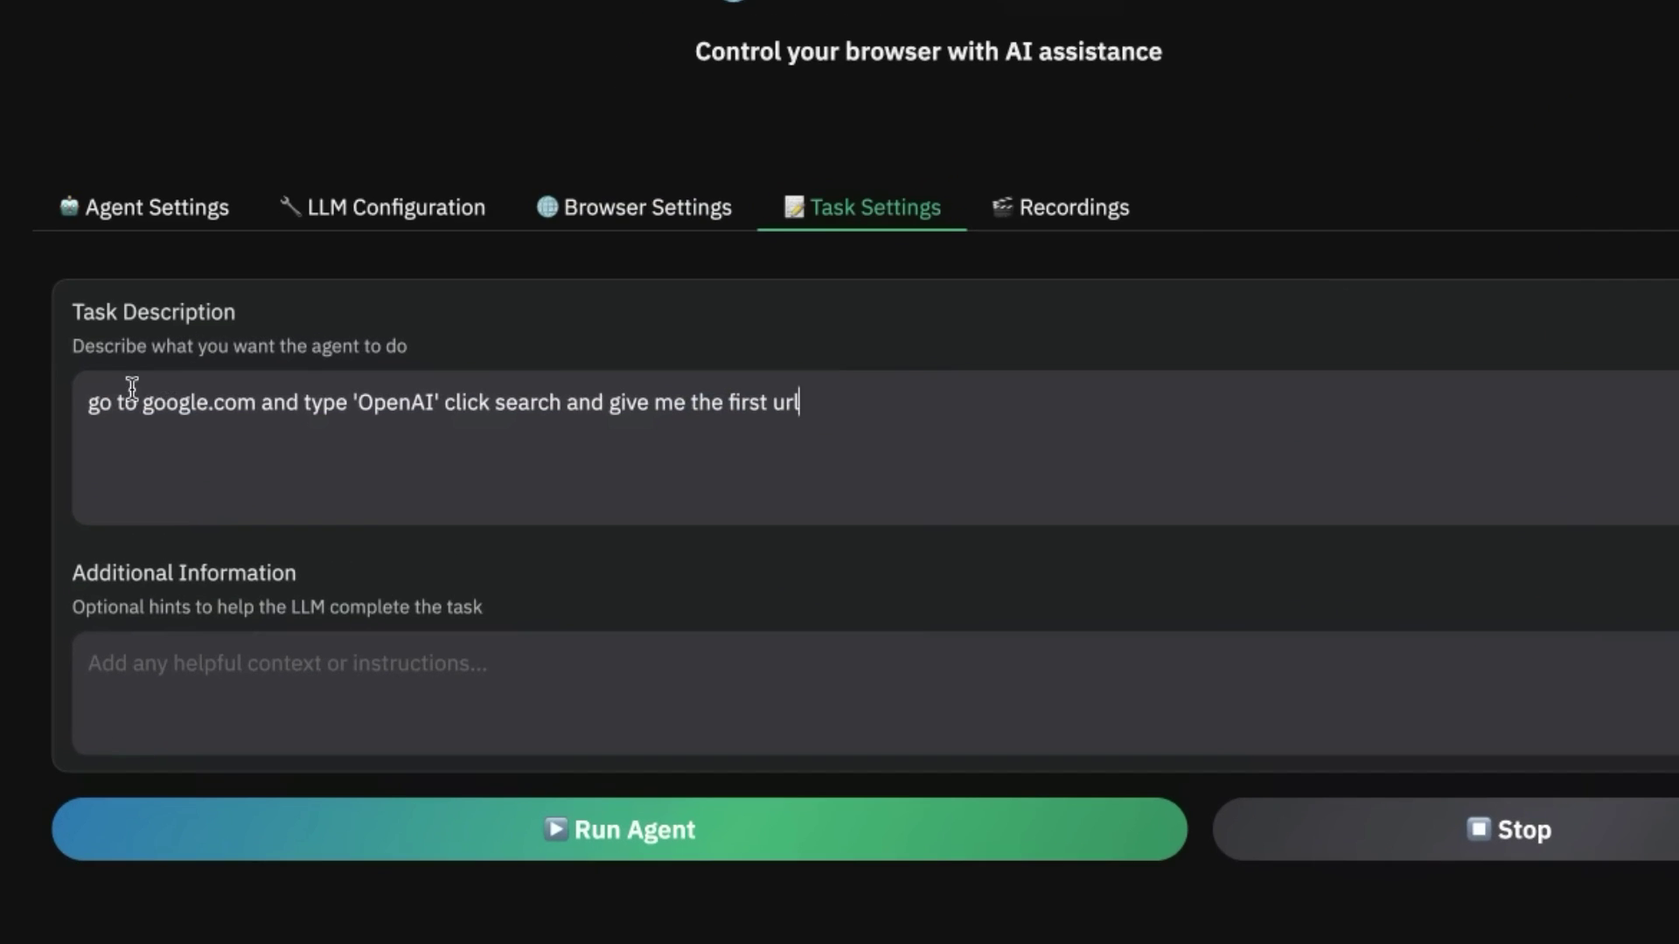
left_click_drag(180, 372, 498, 355)
left_click(499, 354)
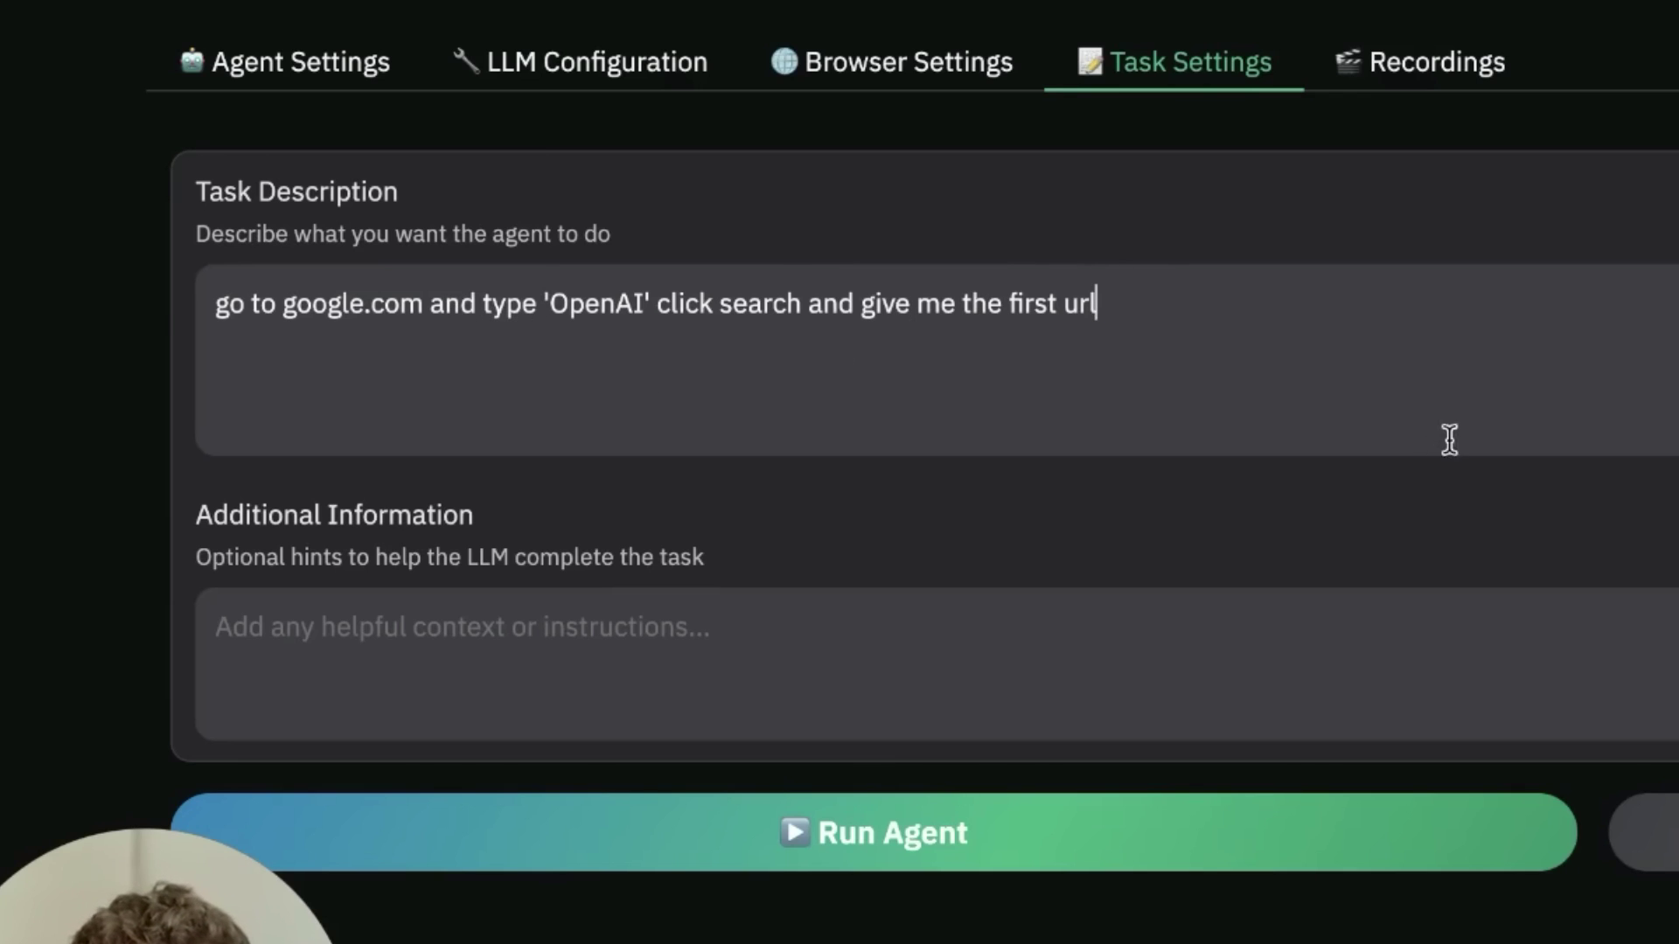
left_click(1054, 822)
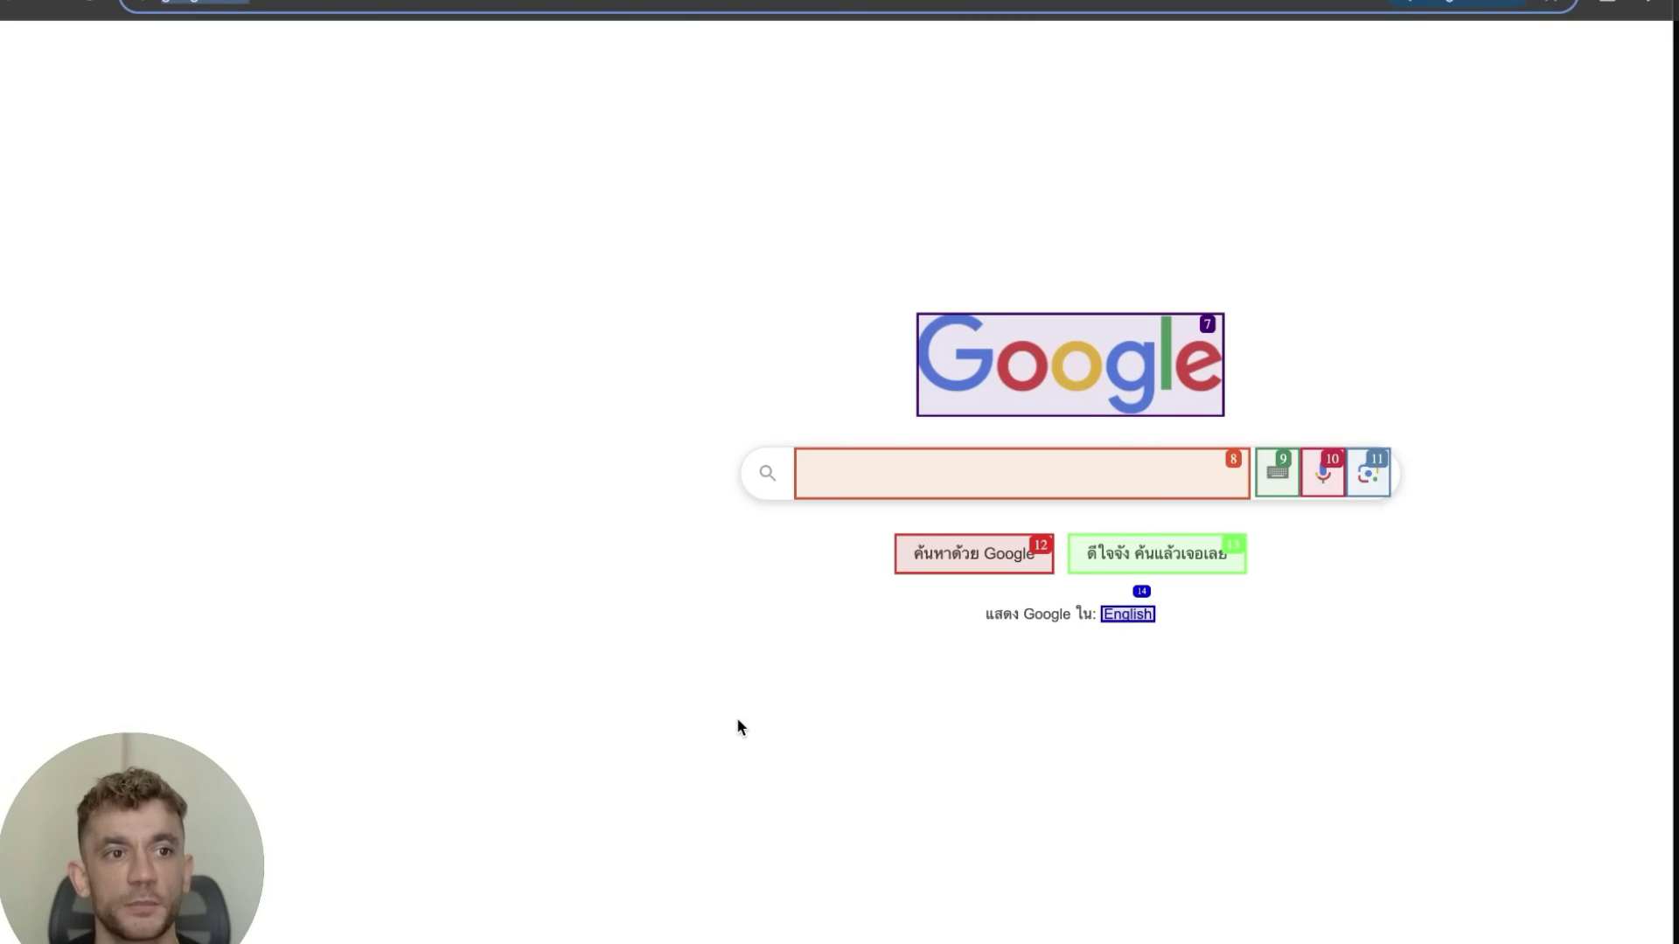
Search Google for 'OpenAI'
type("OpenAI")
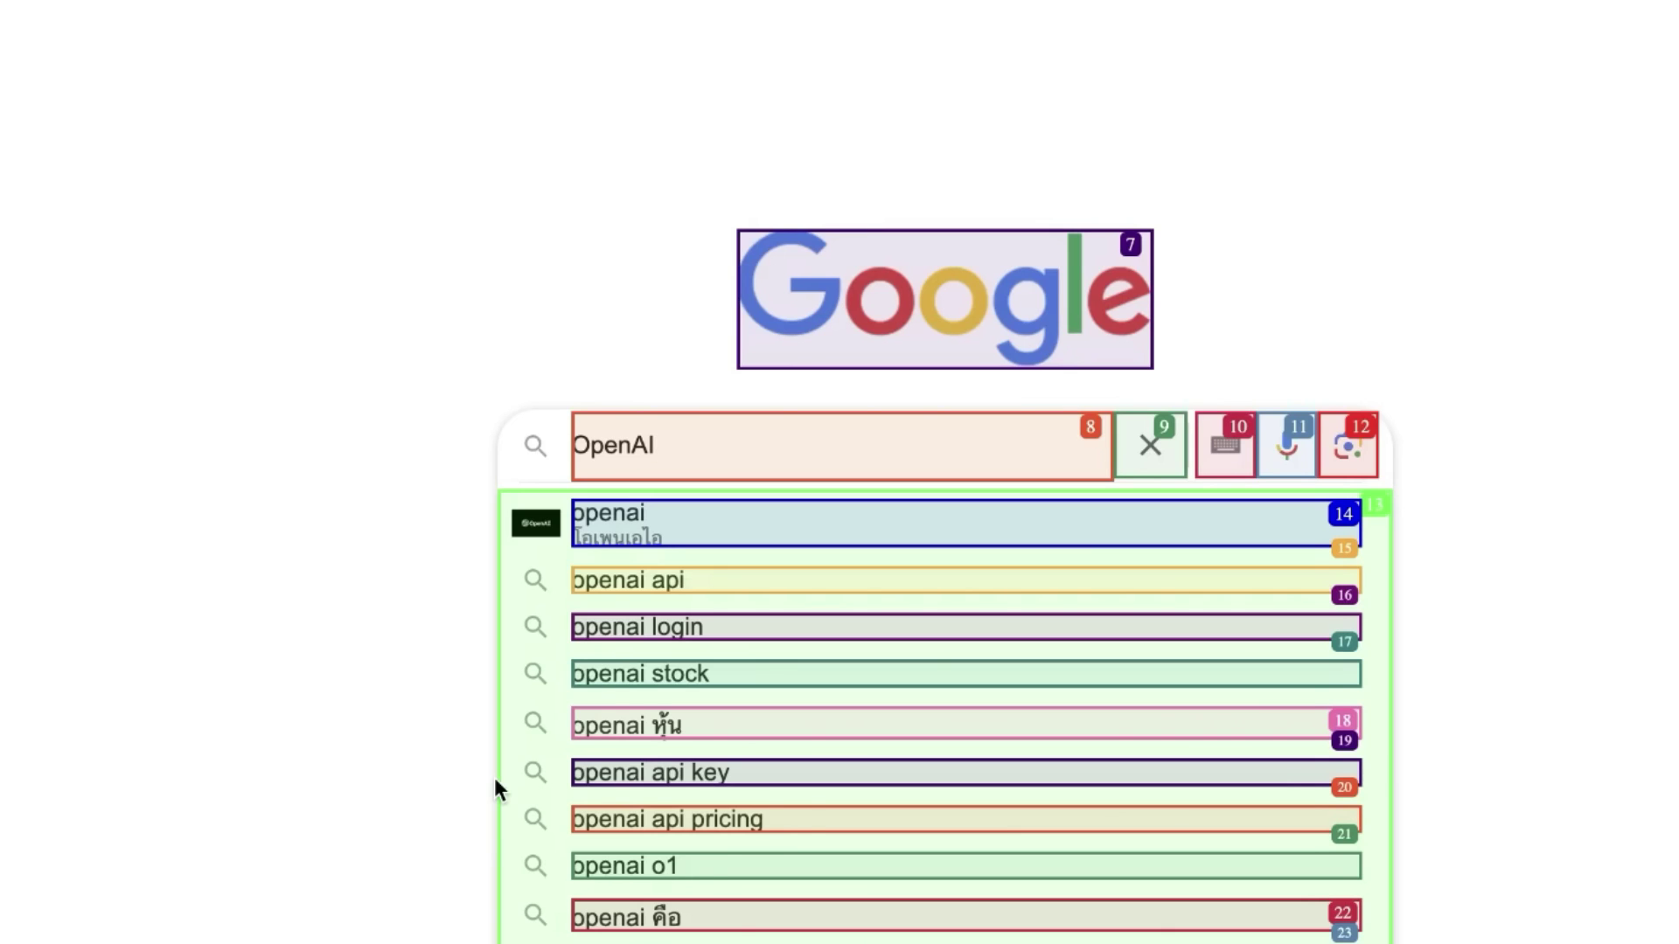
key("Return")
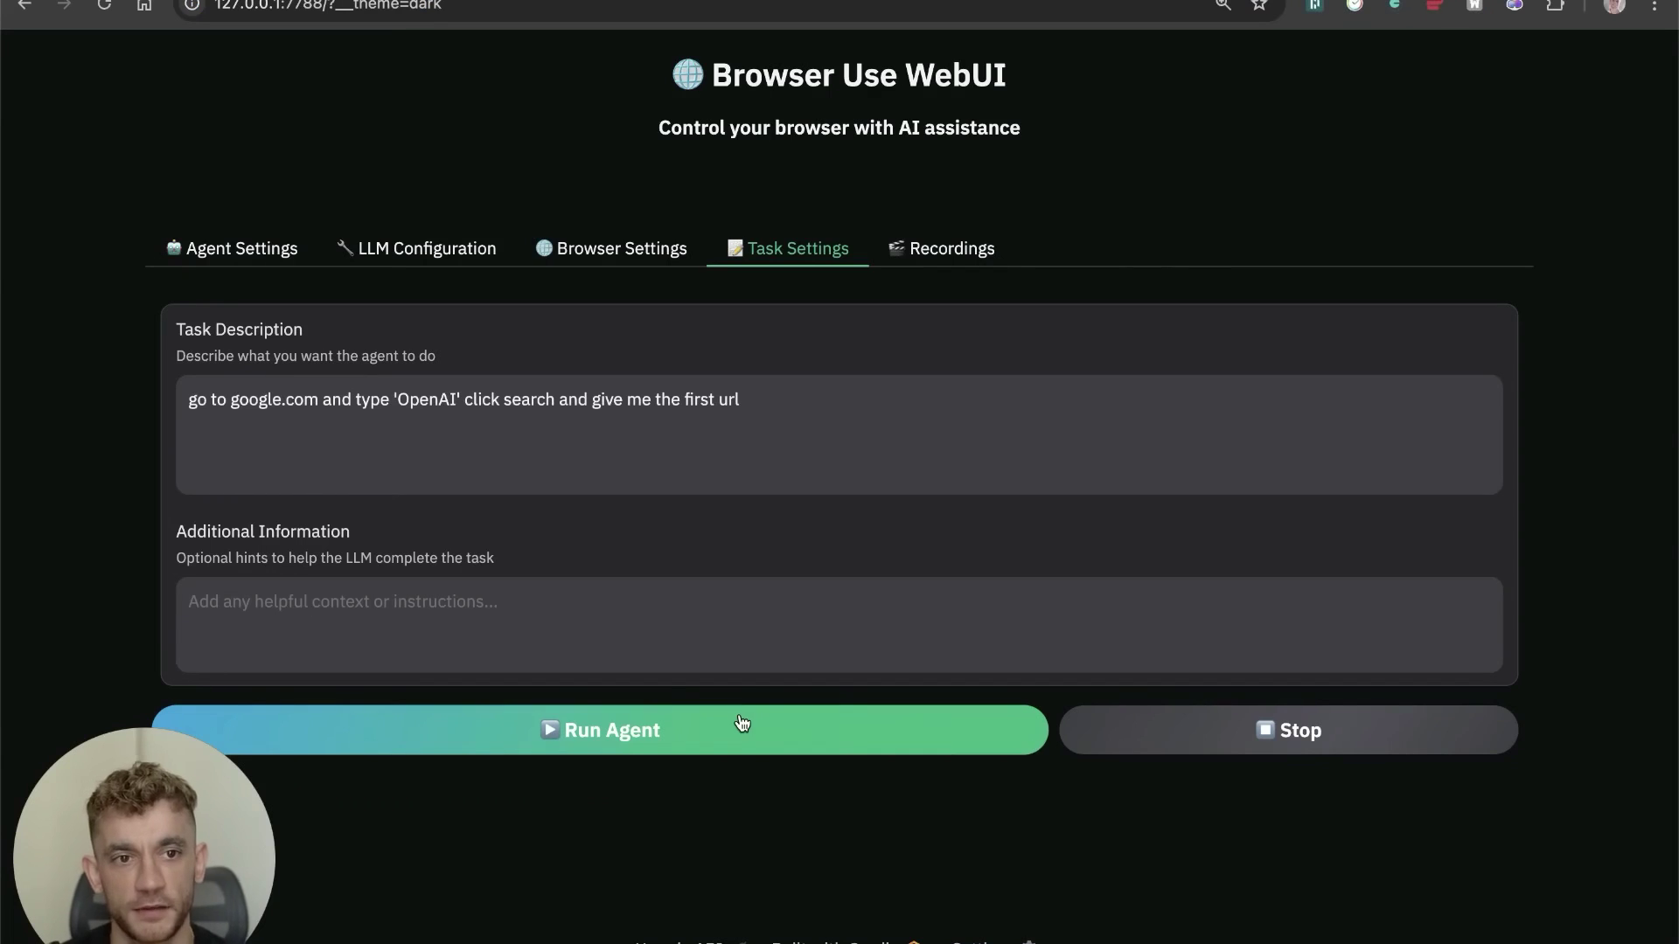
scroll(373, 402, "down", 5)
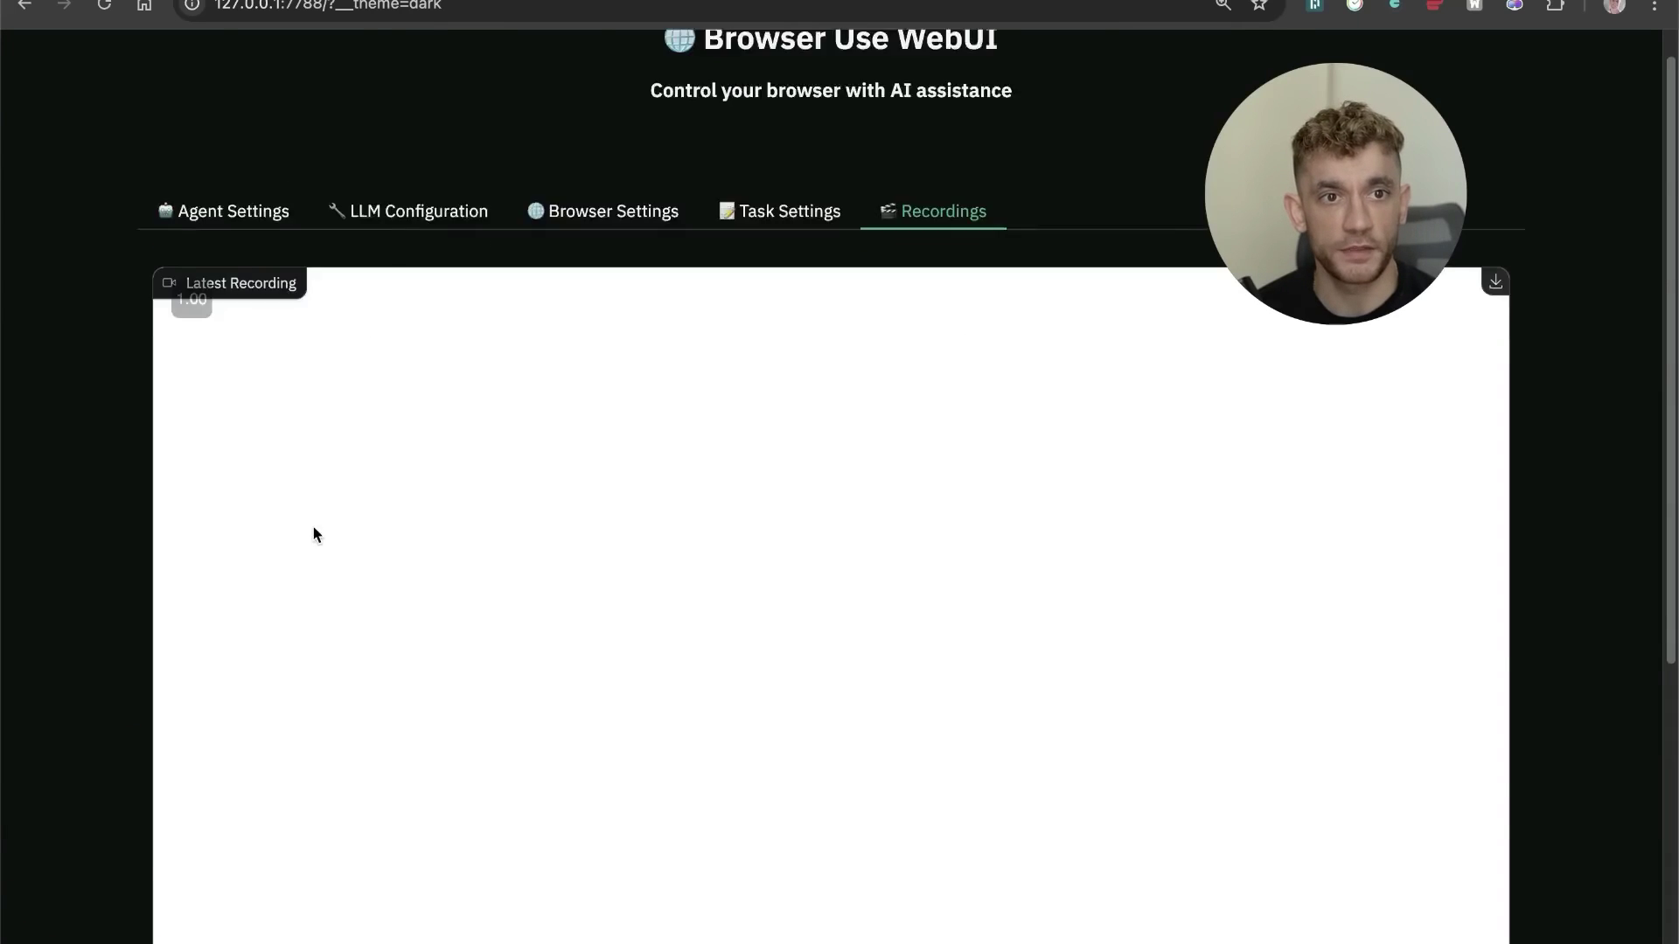
left_click(191, 527)
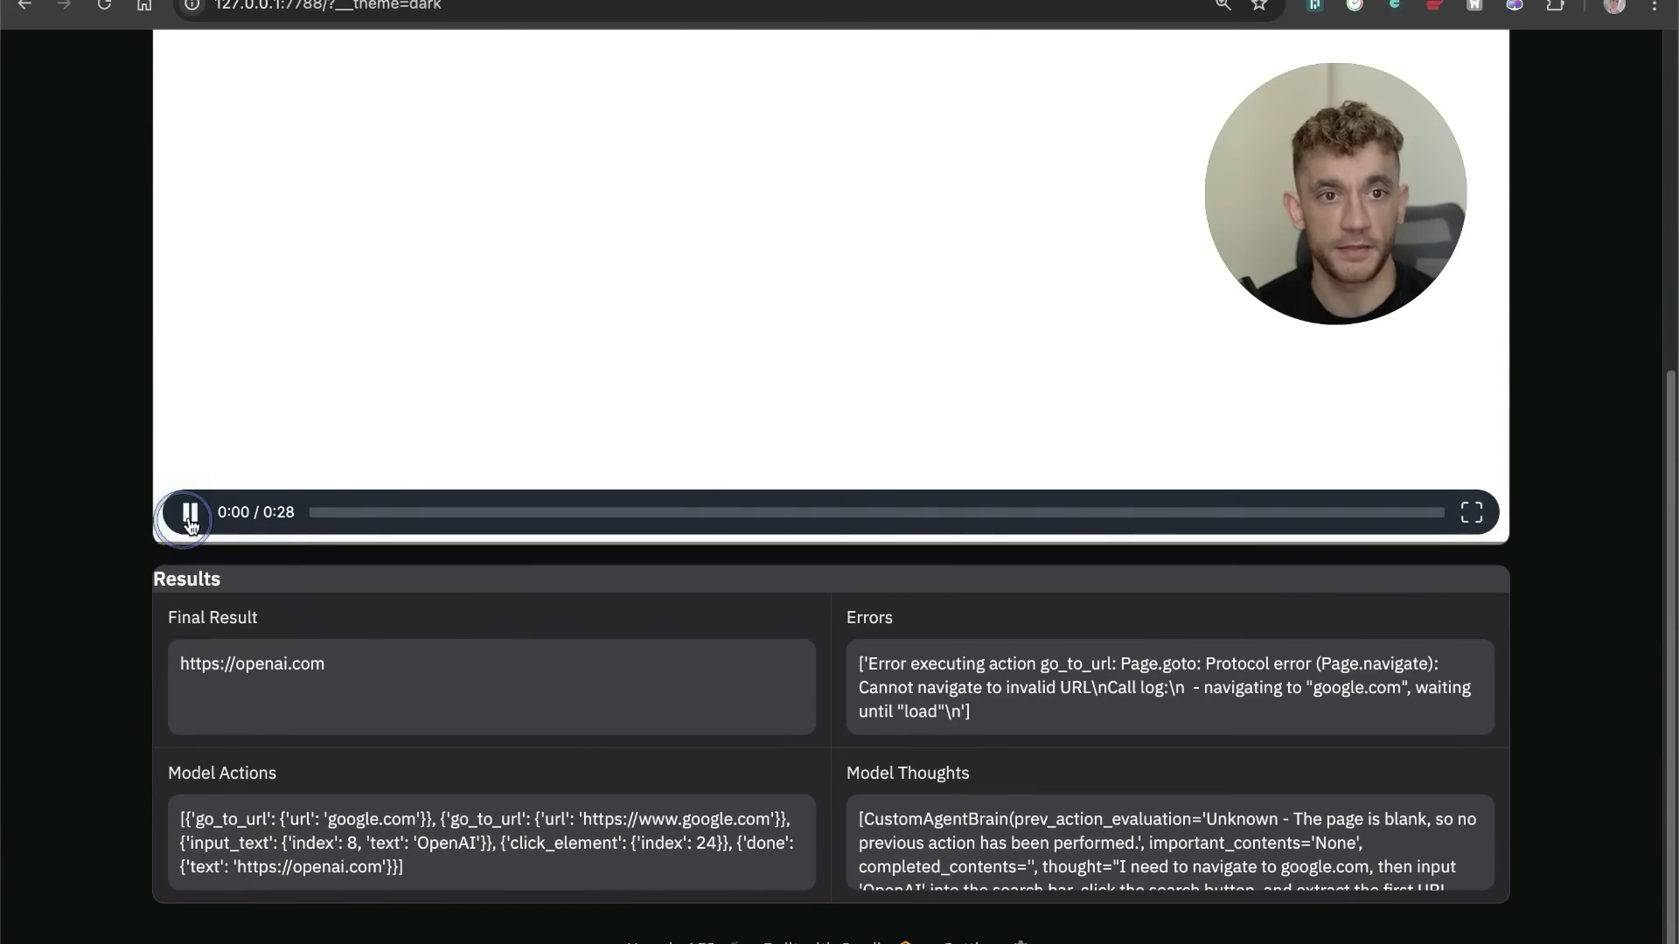
scroll(528, 689, "up", 4)
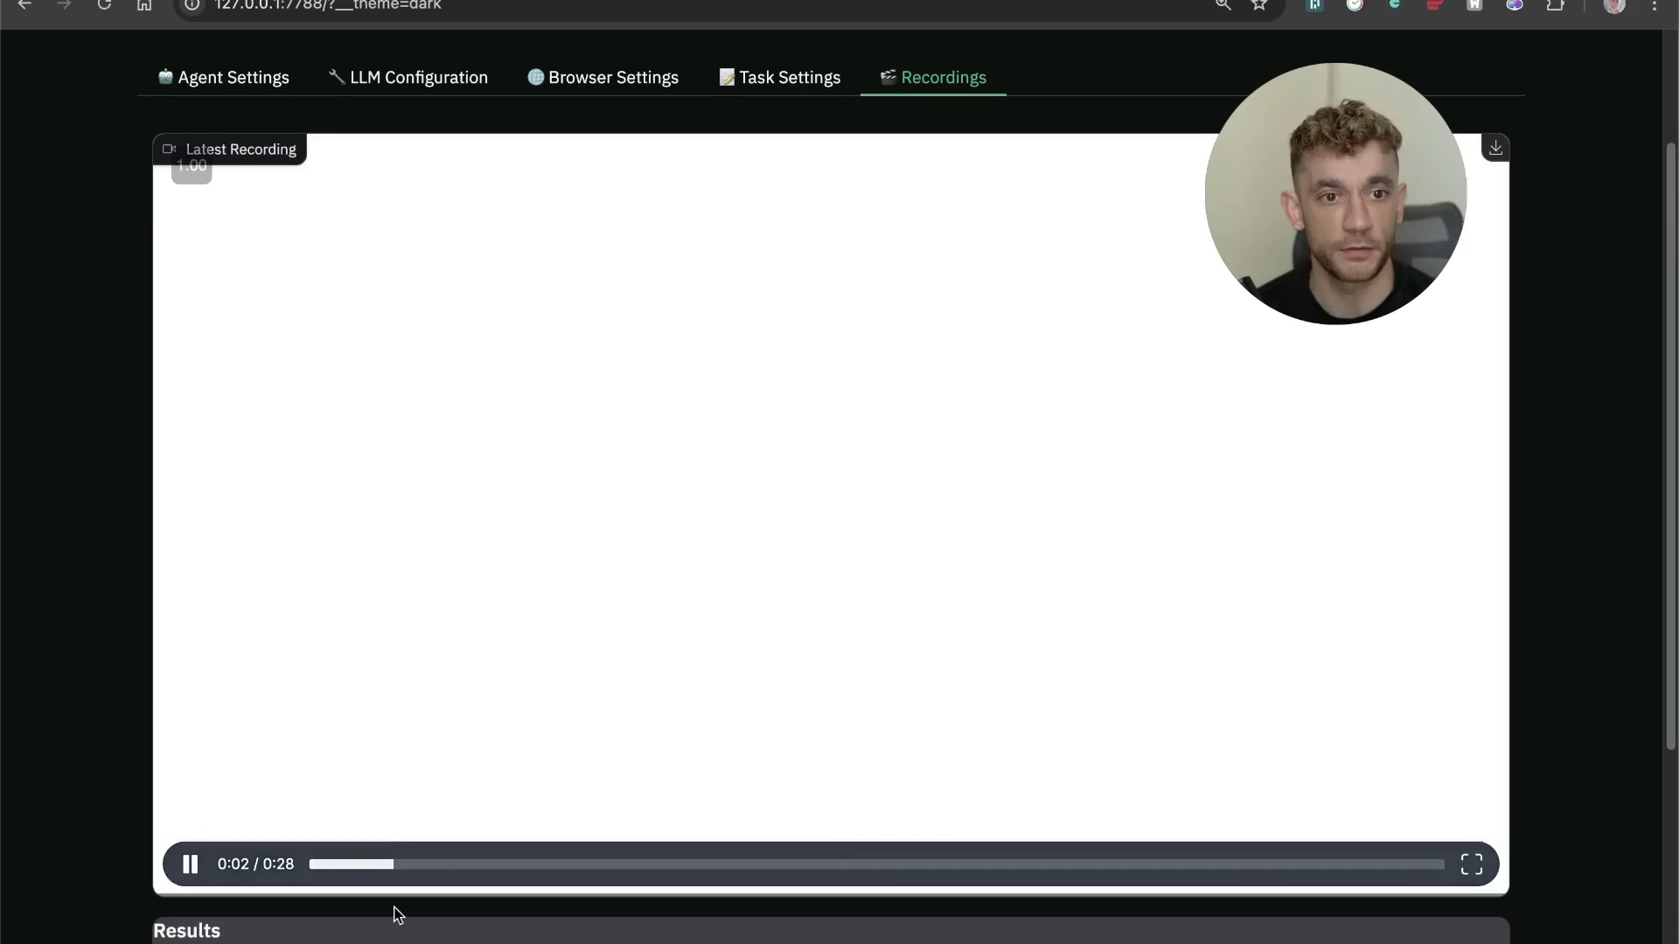
scroll(791, 548, "up", 2)
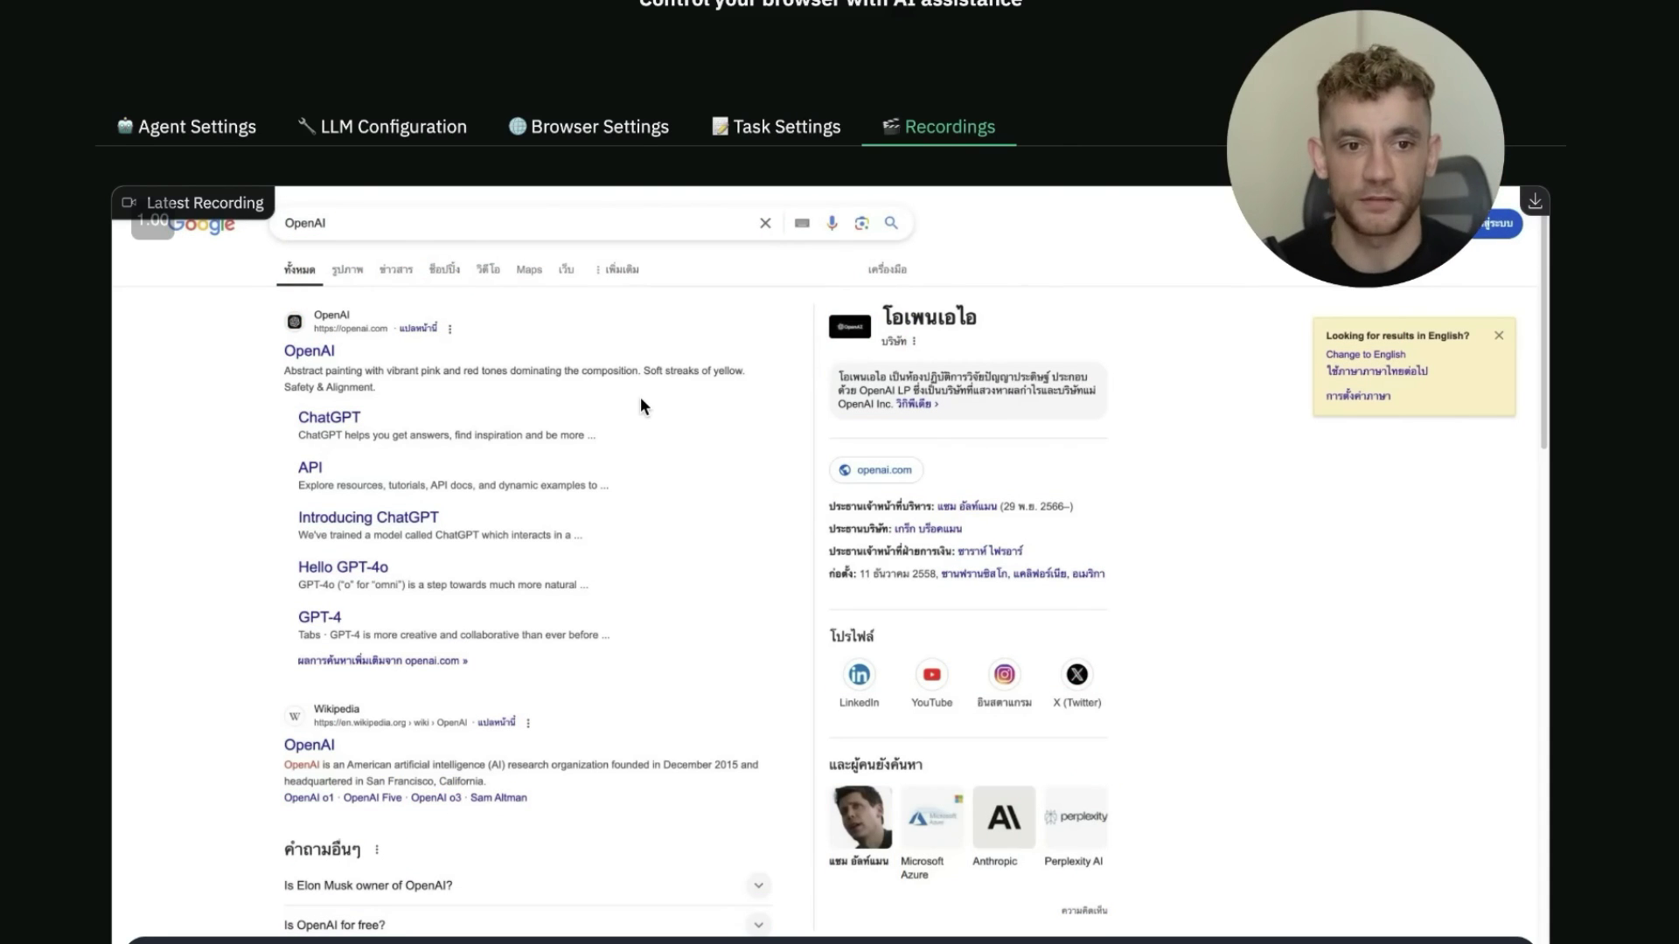
scroll(318, 656, "down", 5)
scroll(220, 607, "up", 6)
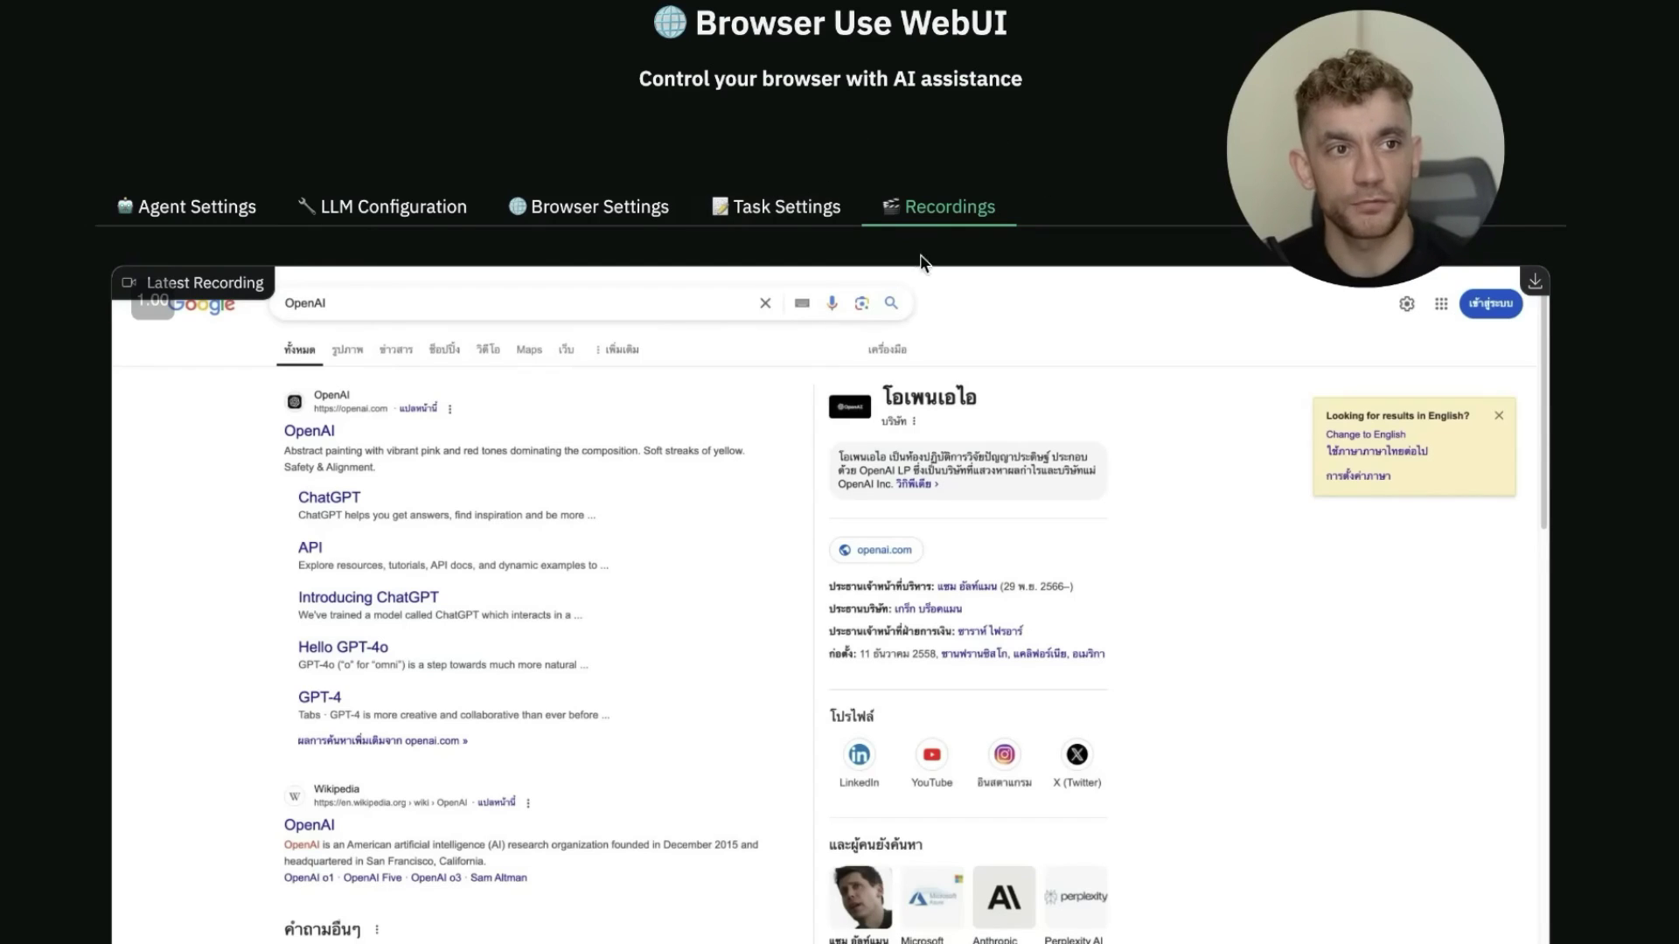
scroll(923, 262, "down", 6)
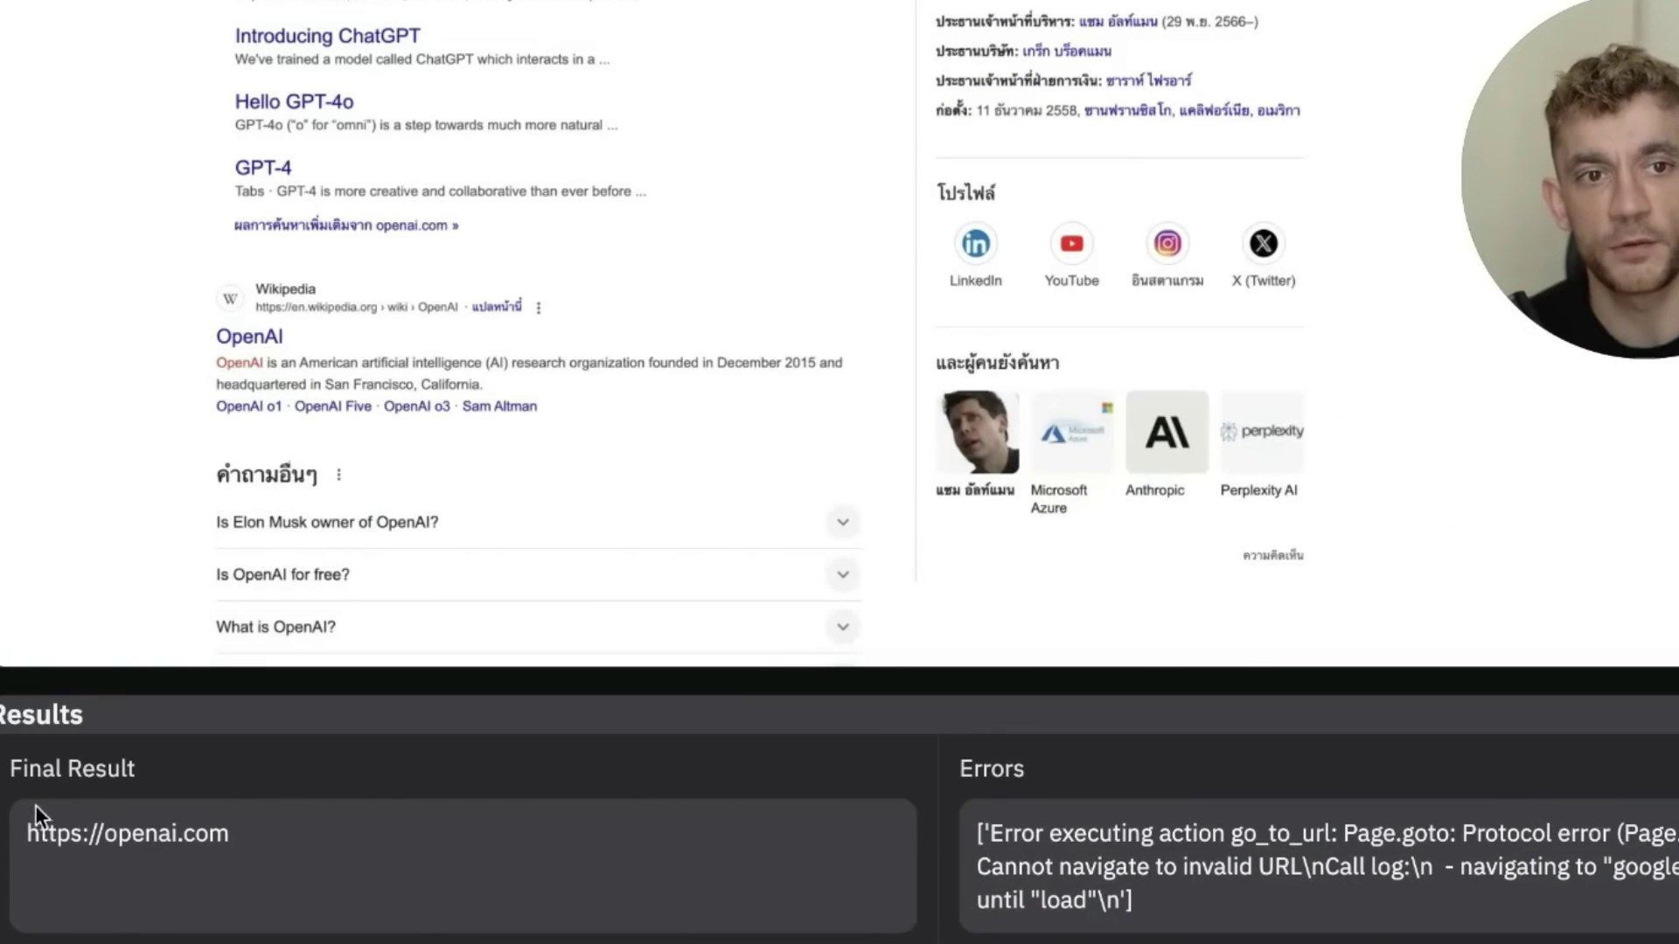
scroll(179, 827, "up", 1)
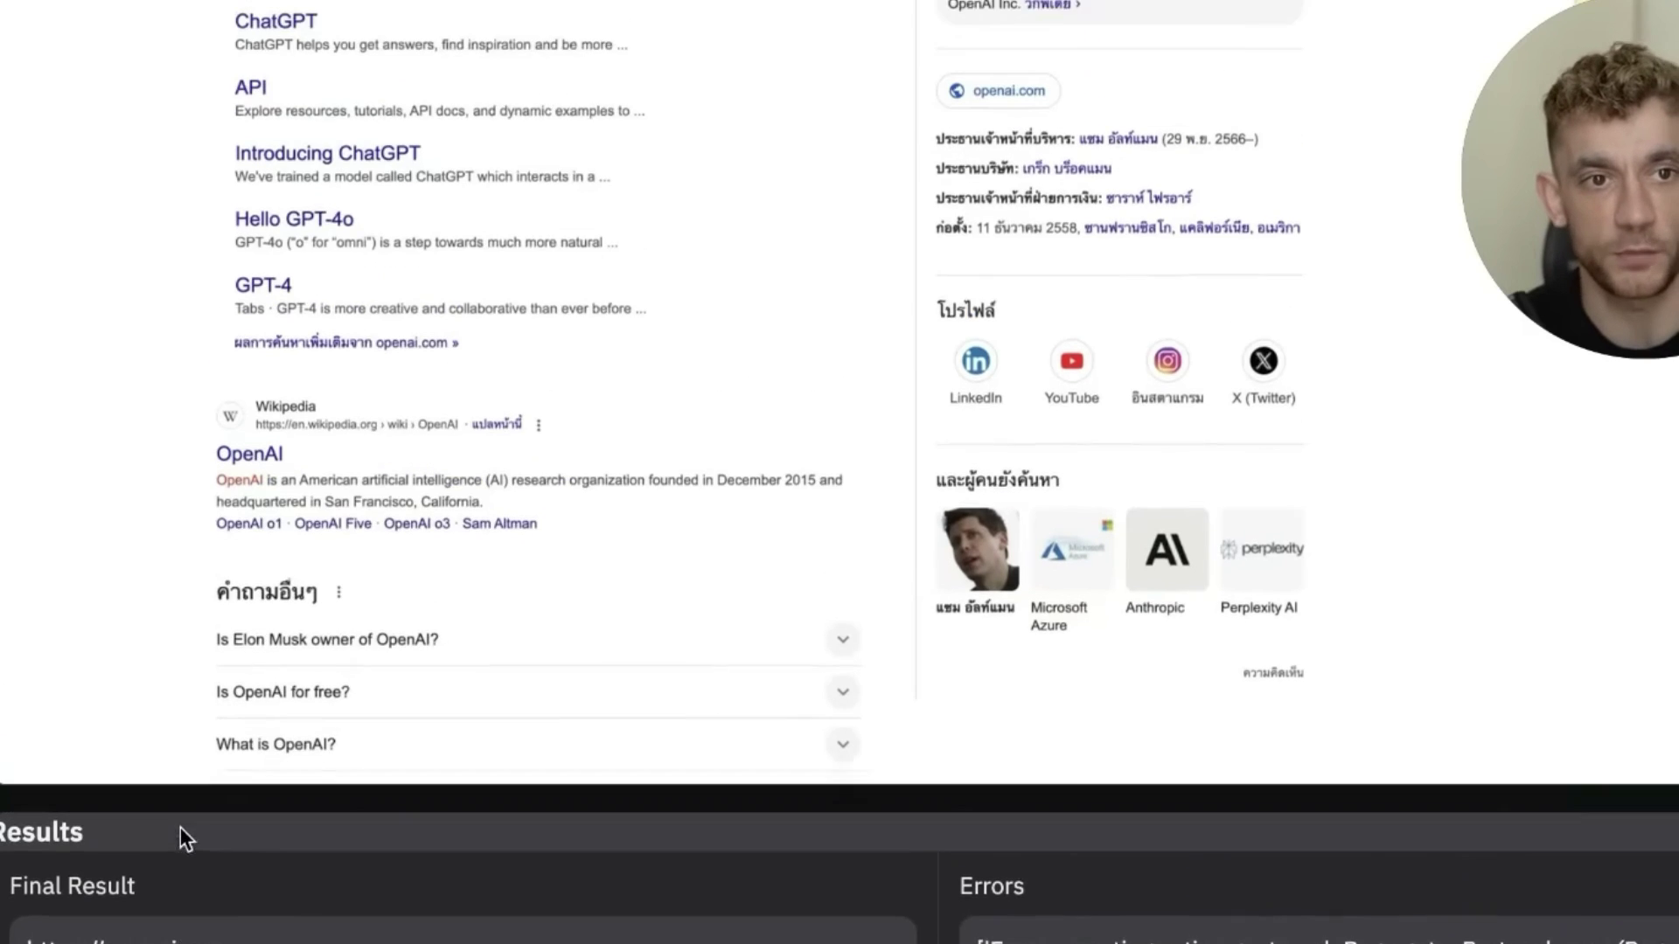
scroll(180, 827, "down", 1)
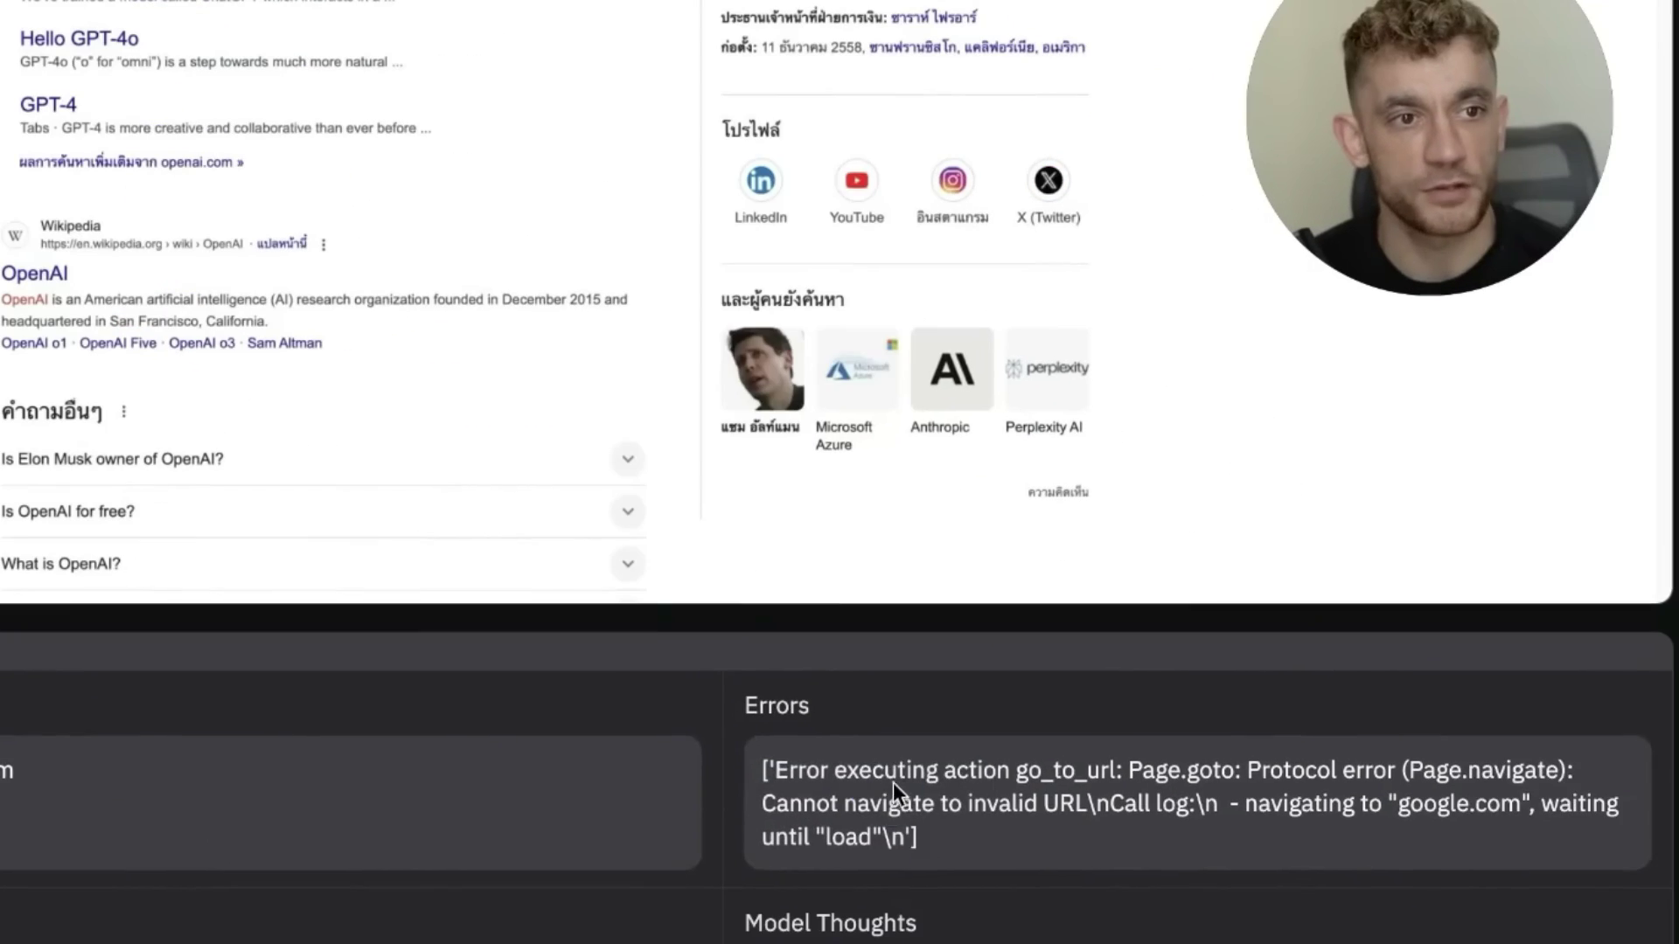
Select the full Model Thoughts text and open a new browser tab
triple_click(893, 784)
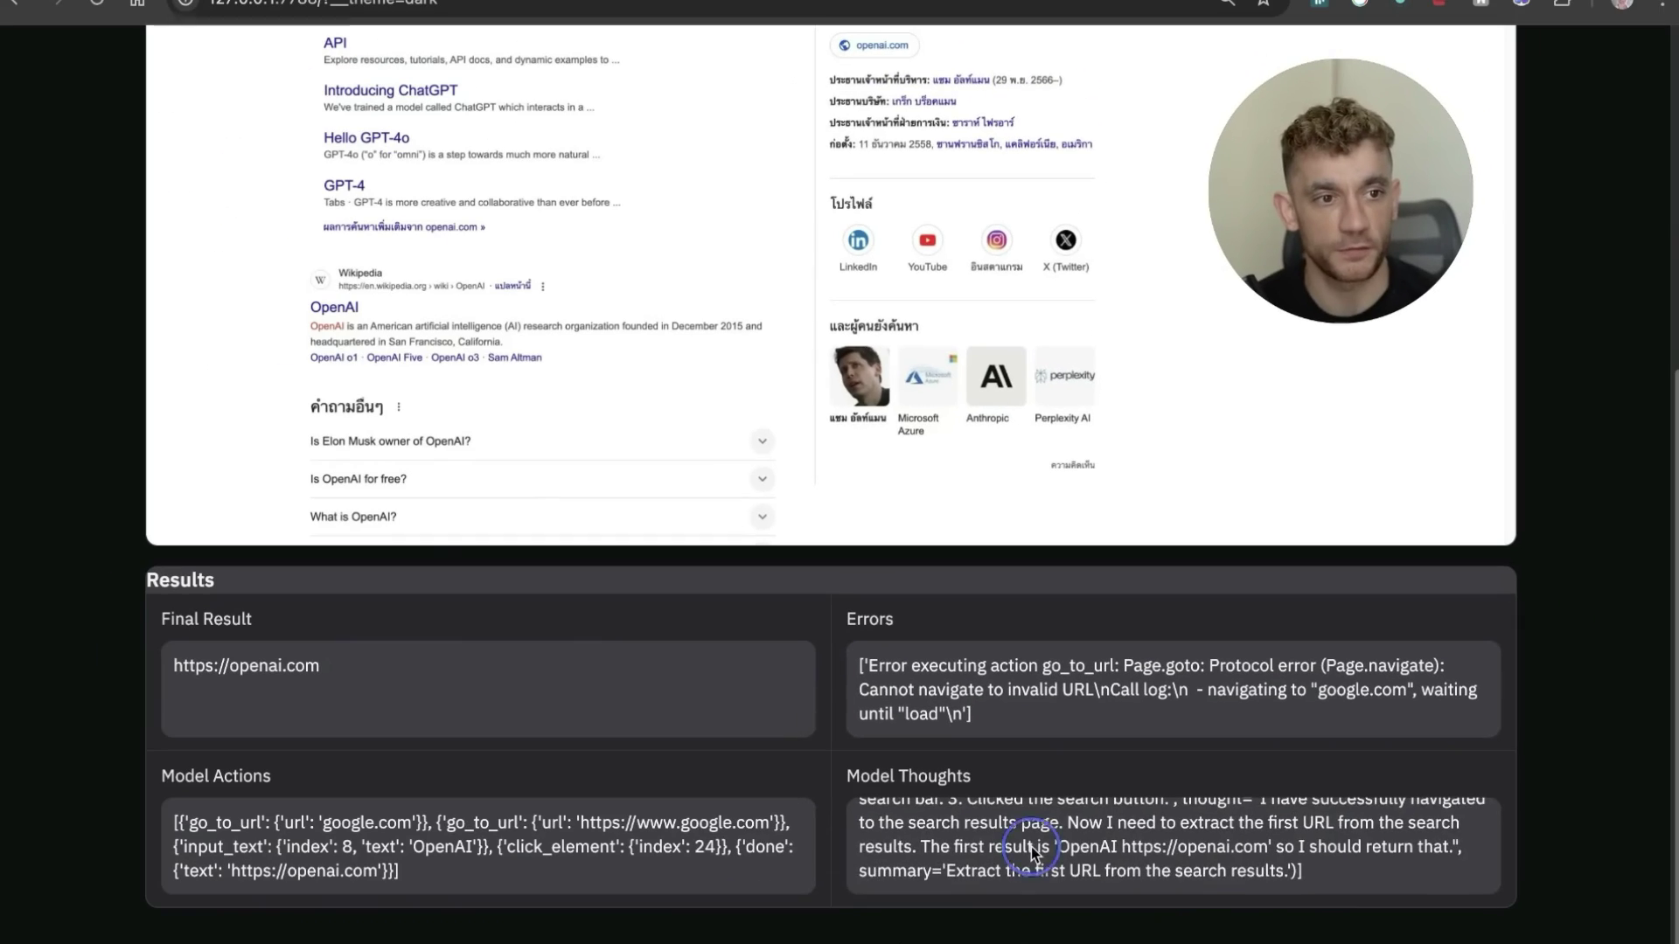
triple_click(1031, 845)
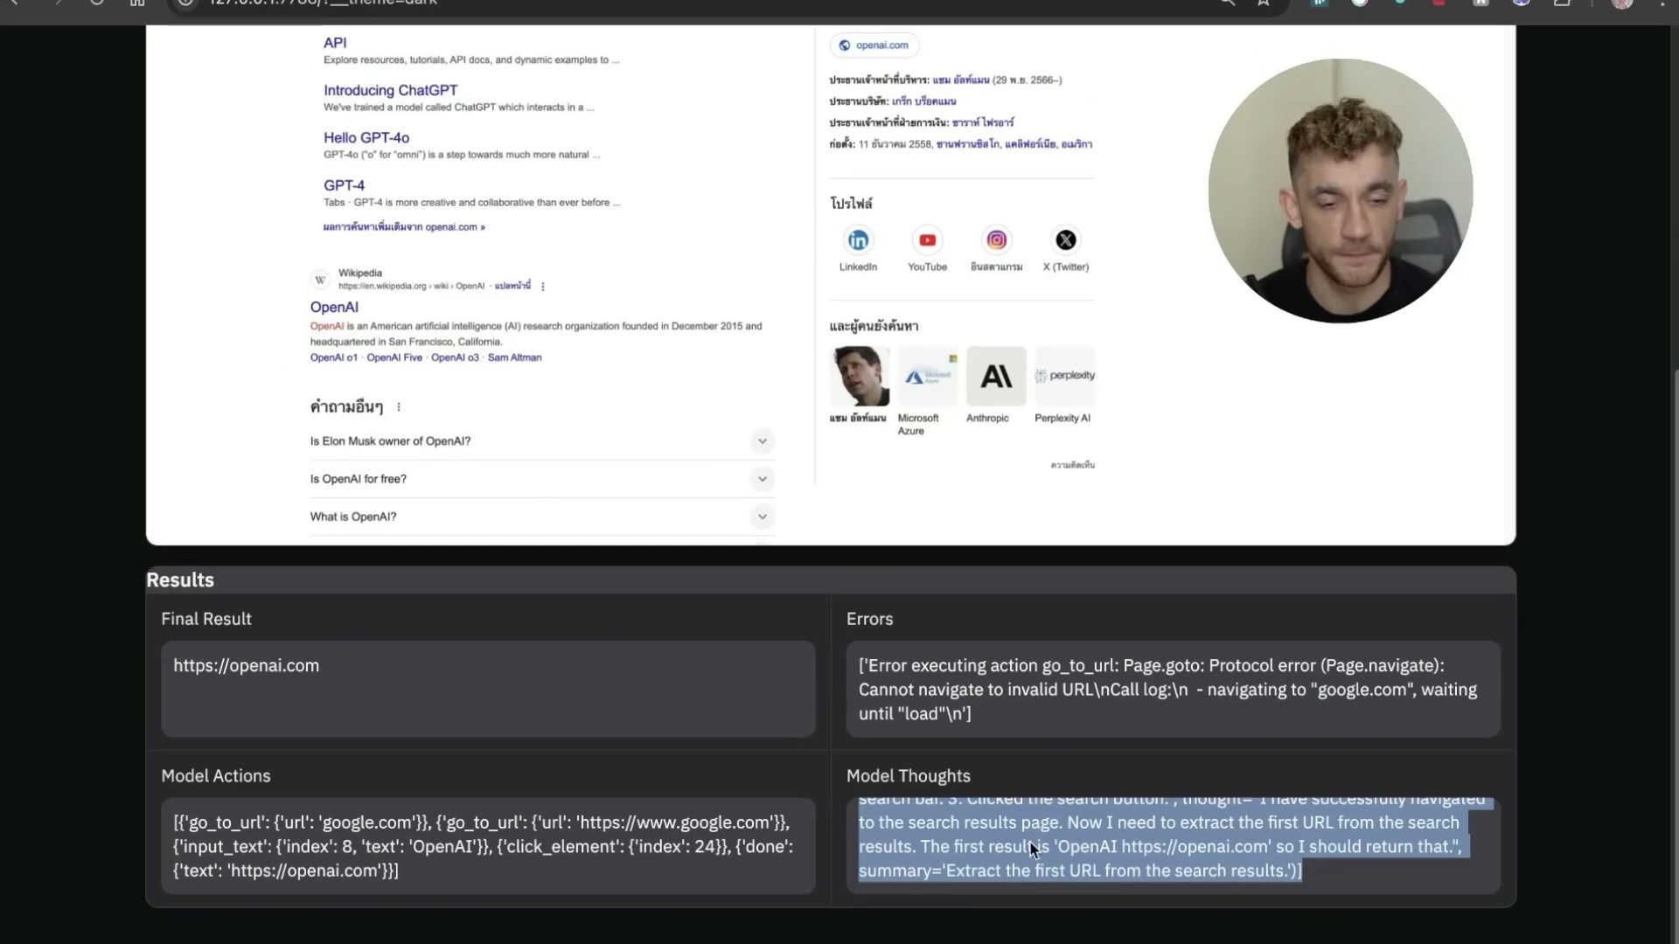
key("ctrl+t")
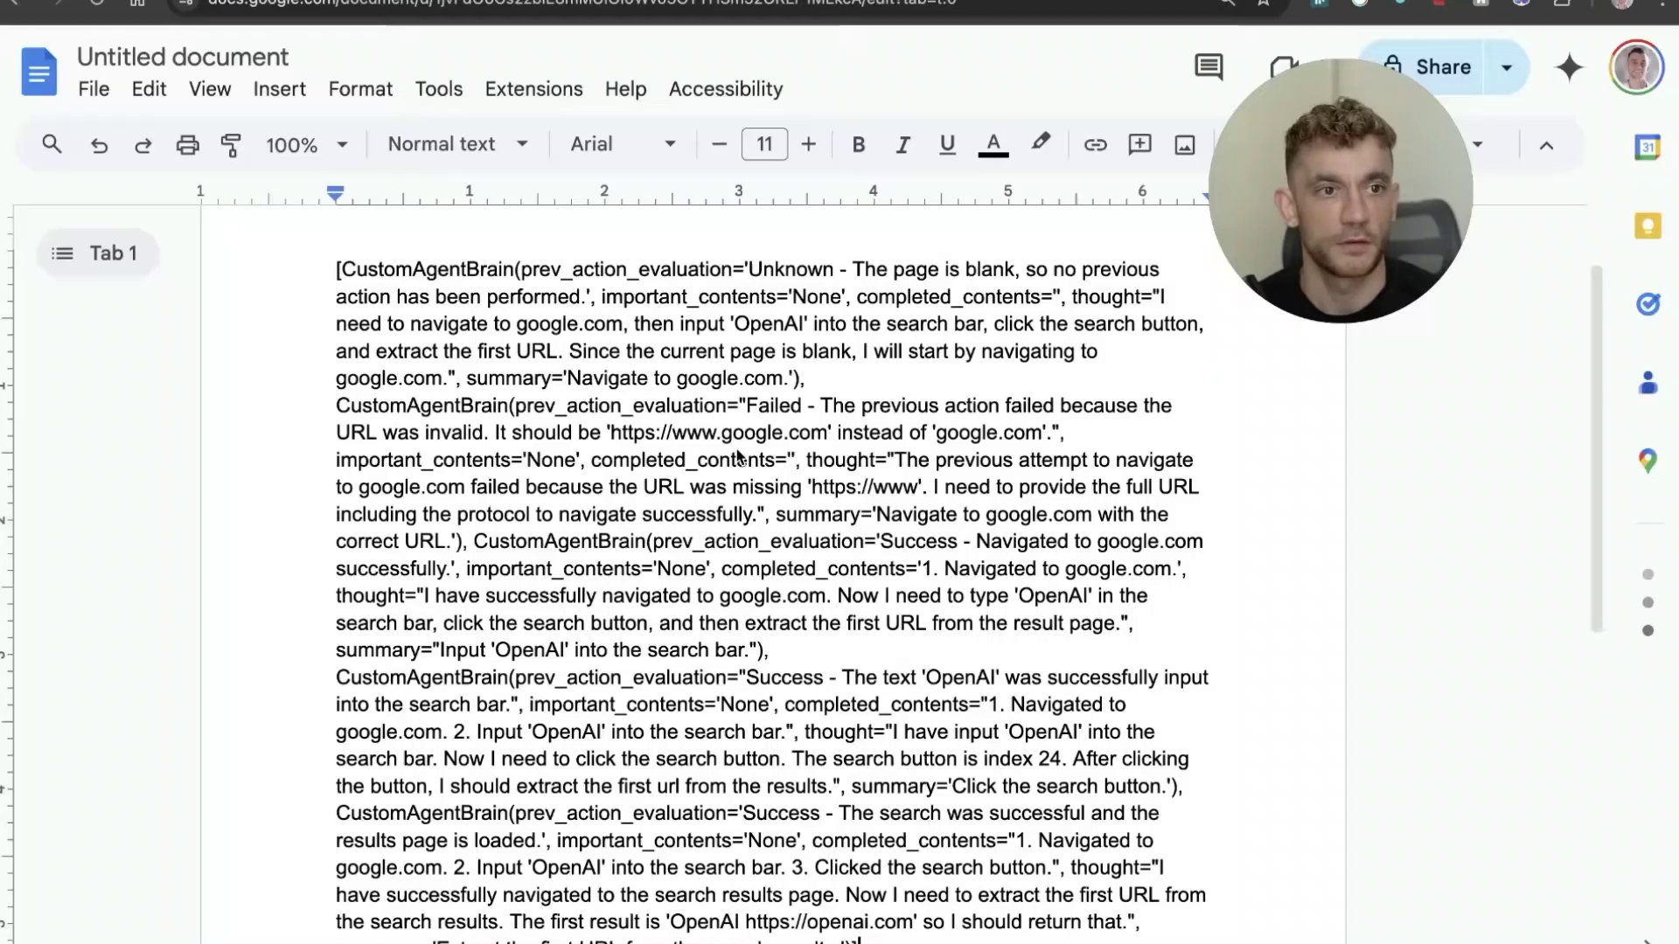
Select, deselect and scroll through the agent reasoning log pasted into the new document
scroll(251, 326, "up", 2)
key("ctrl+a")
scroll(251, 326, "down", 2)
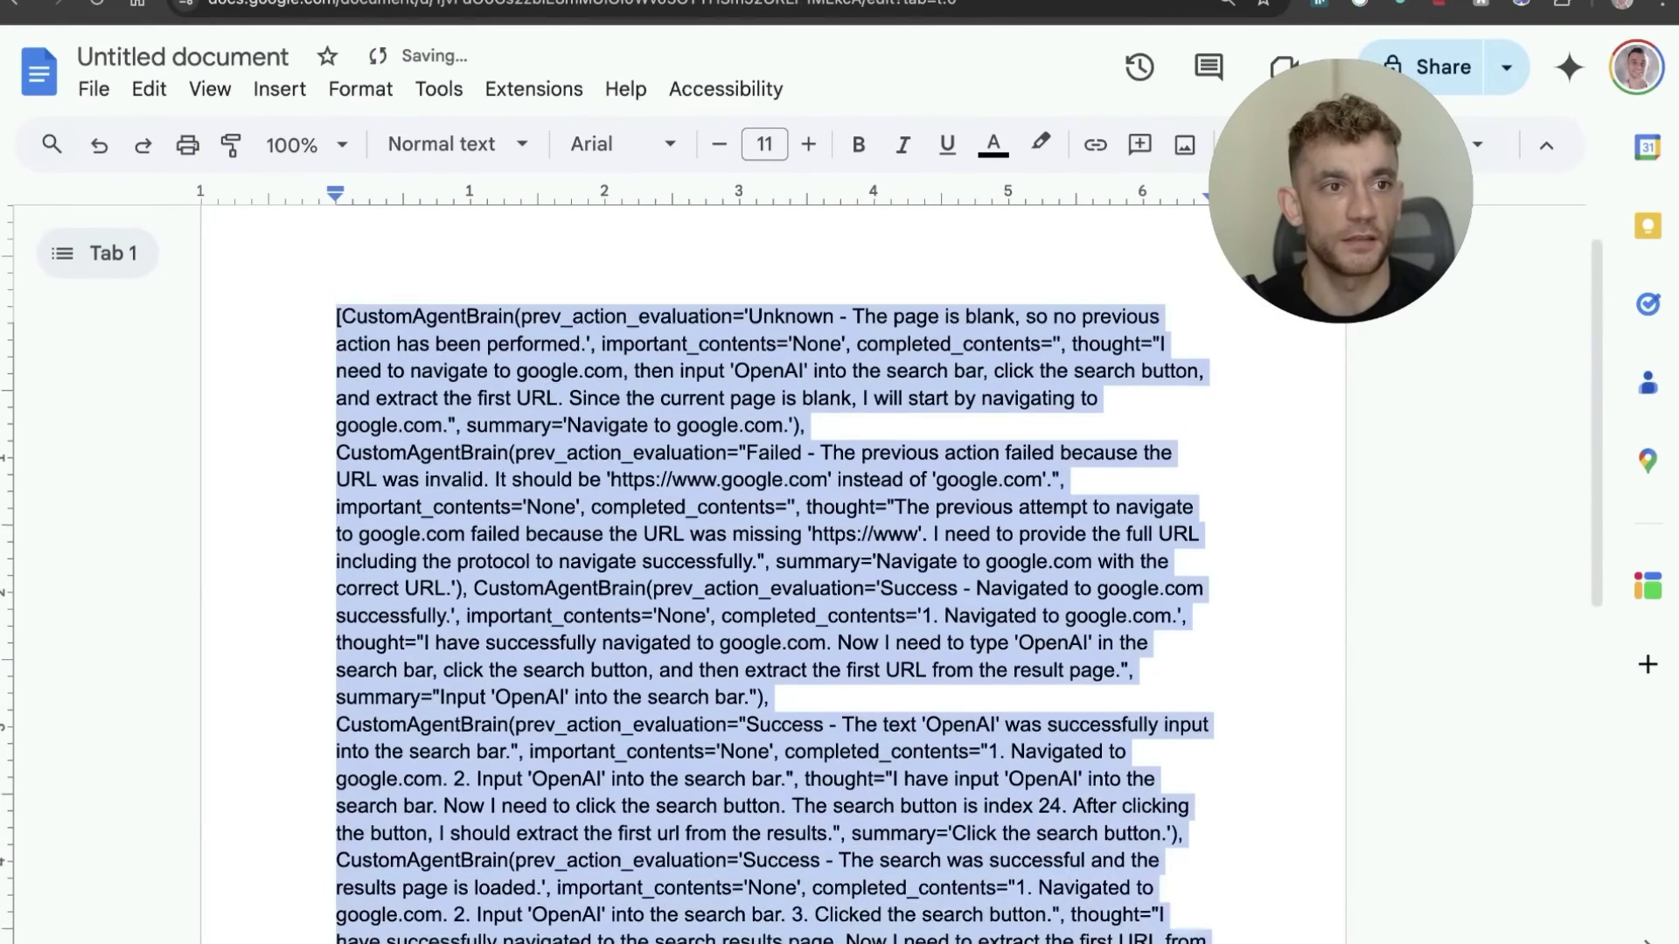
left_click(1075, 722)
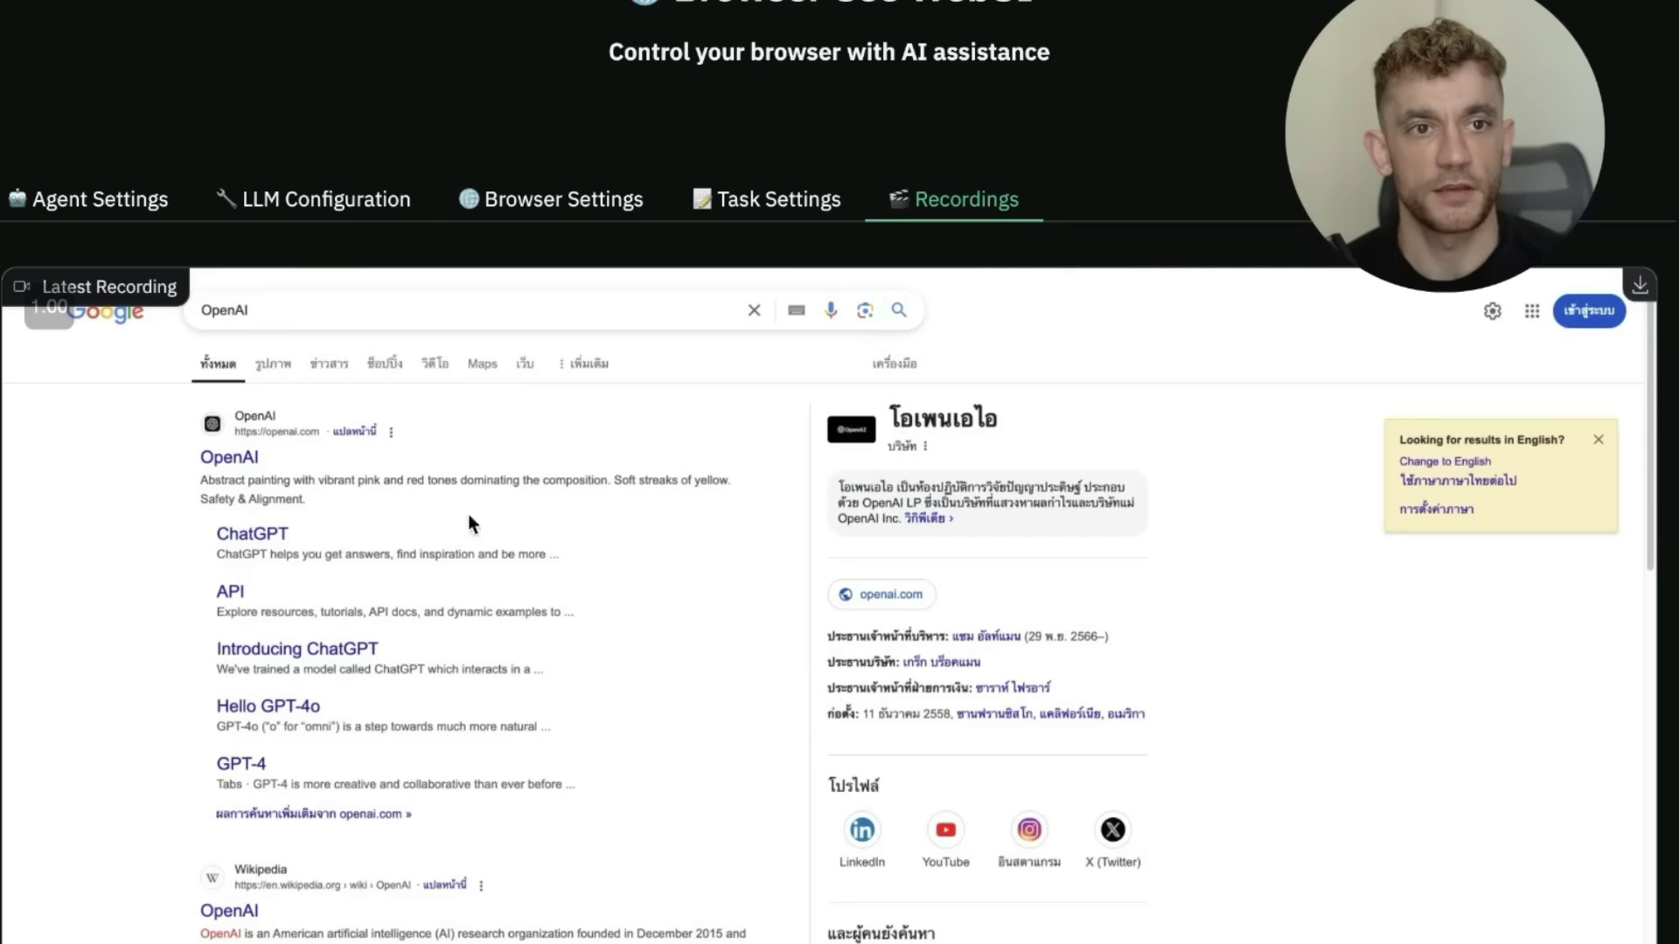
scroll(38, 514, "down", 3)
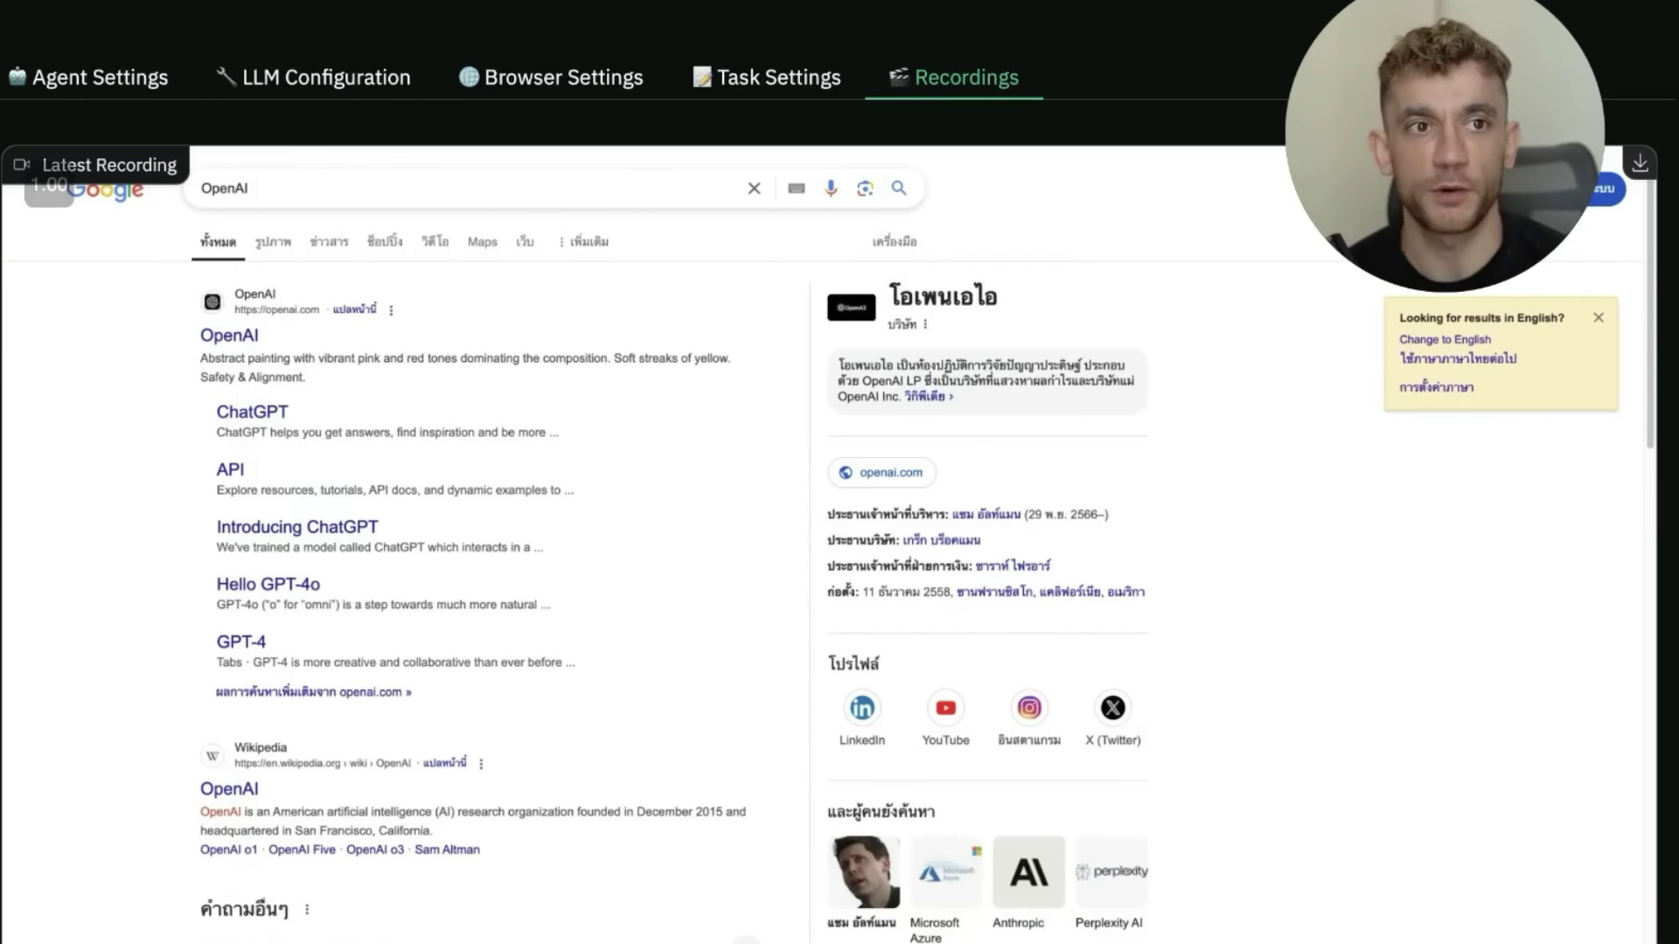
left_click(564, 76)
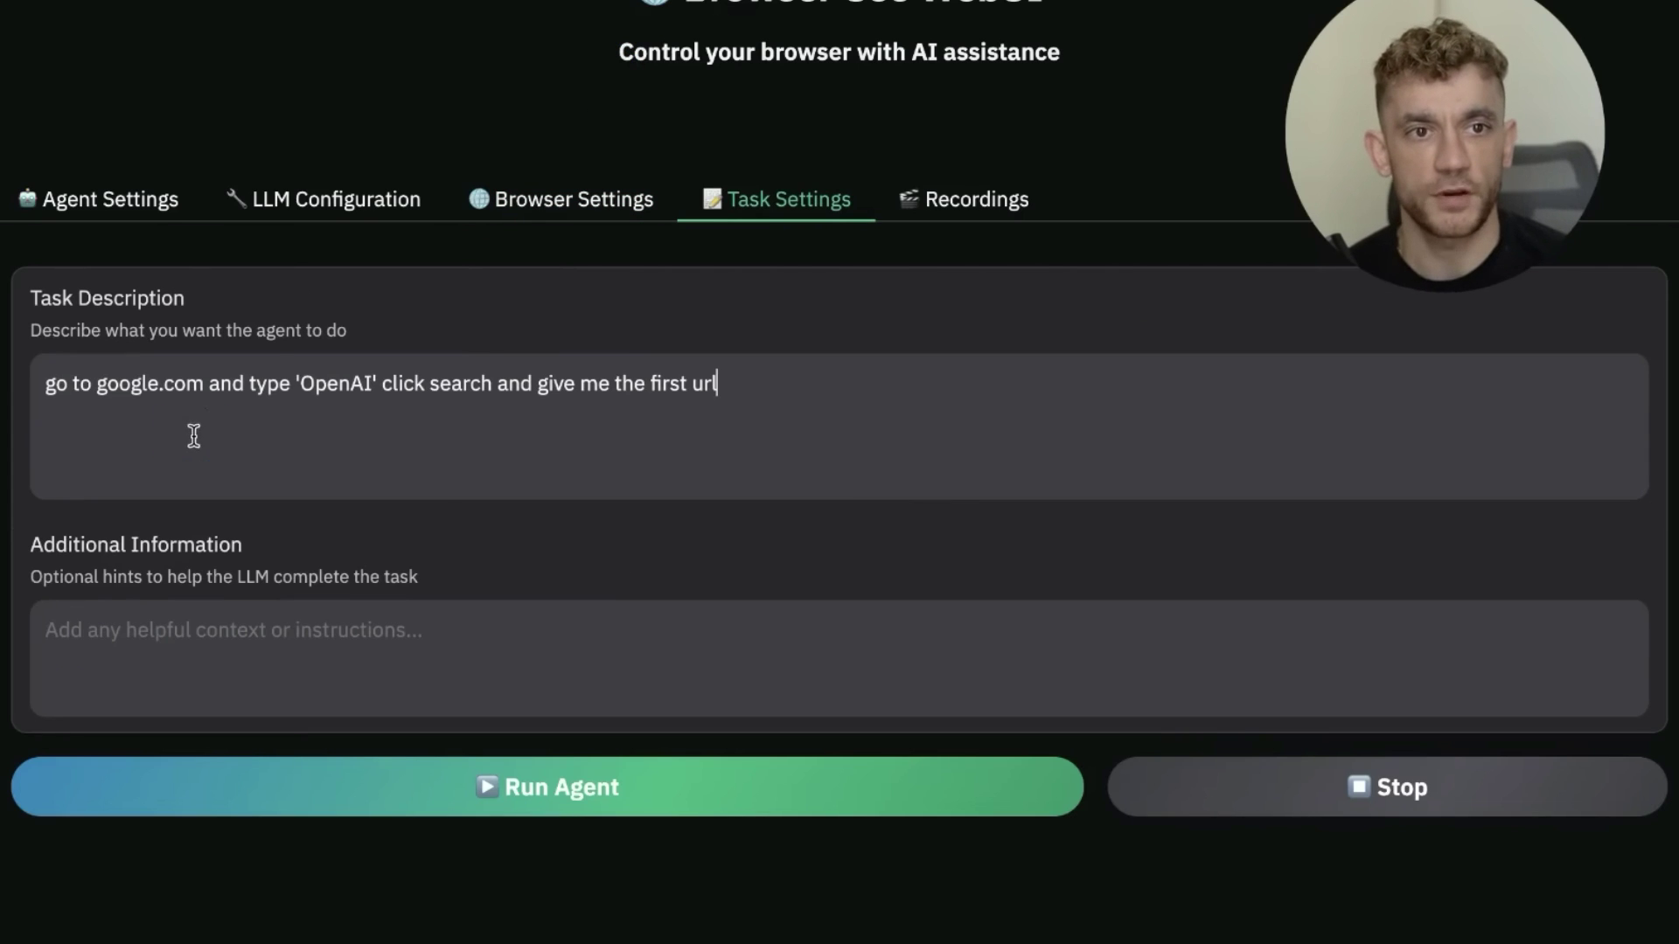
Change 'google' to 'ahrefs' in the task and enable Use Own Browser
double_click(137, 384)
type("ahrefs")
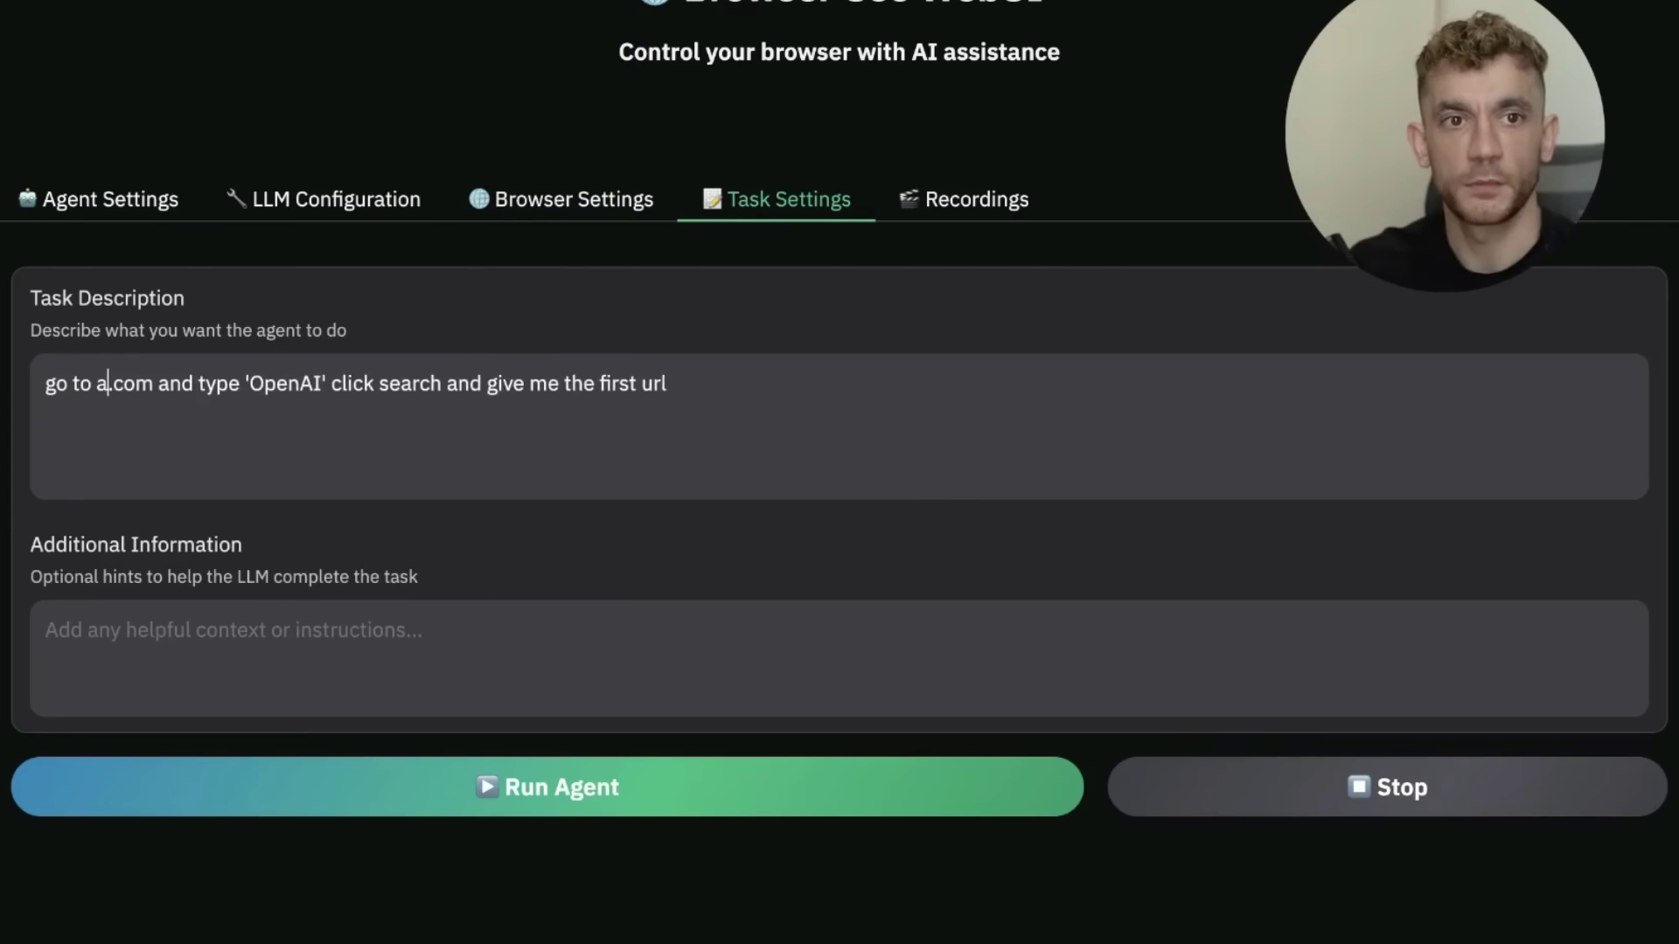
left_click(800, 115)
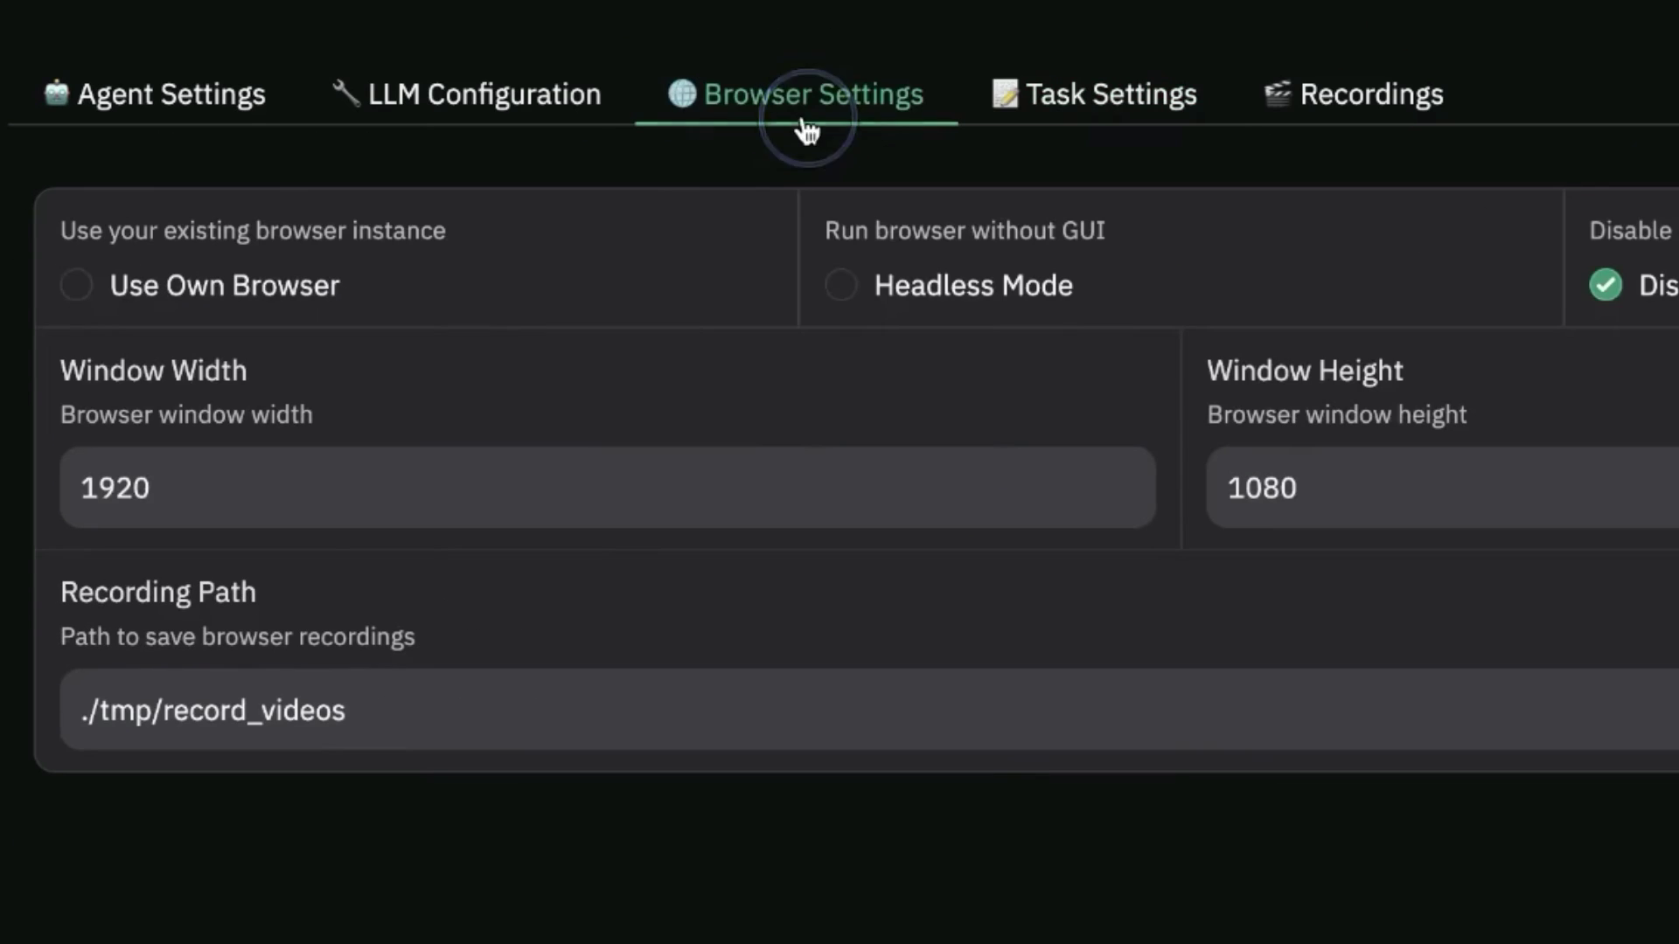
left_click(262, 289)
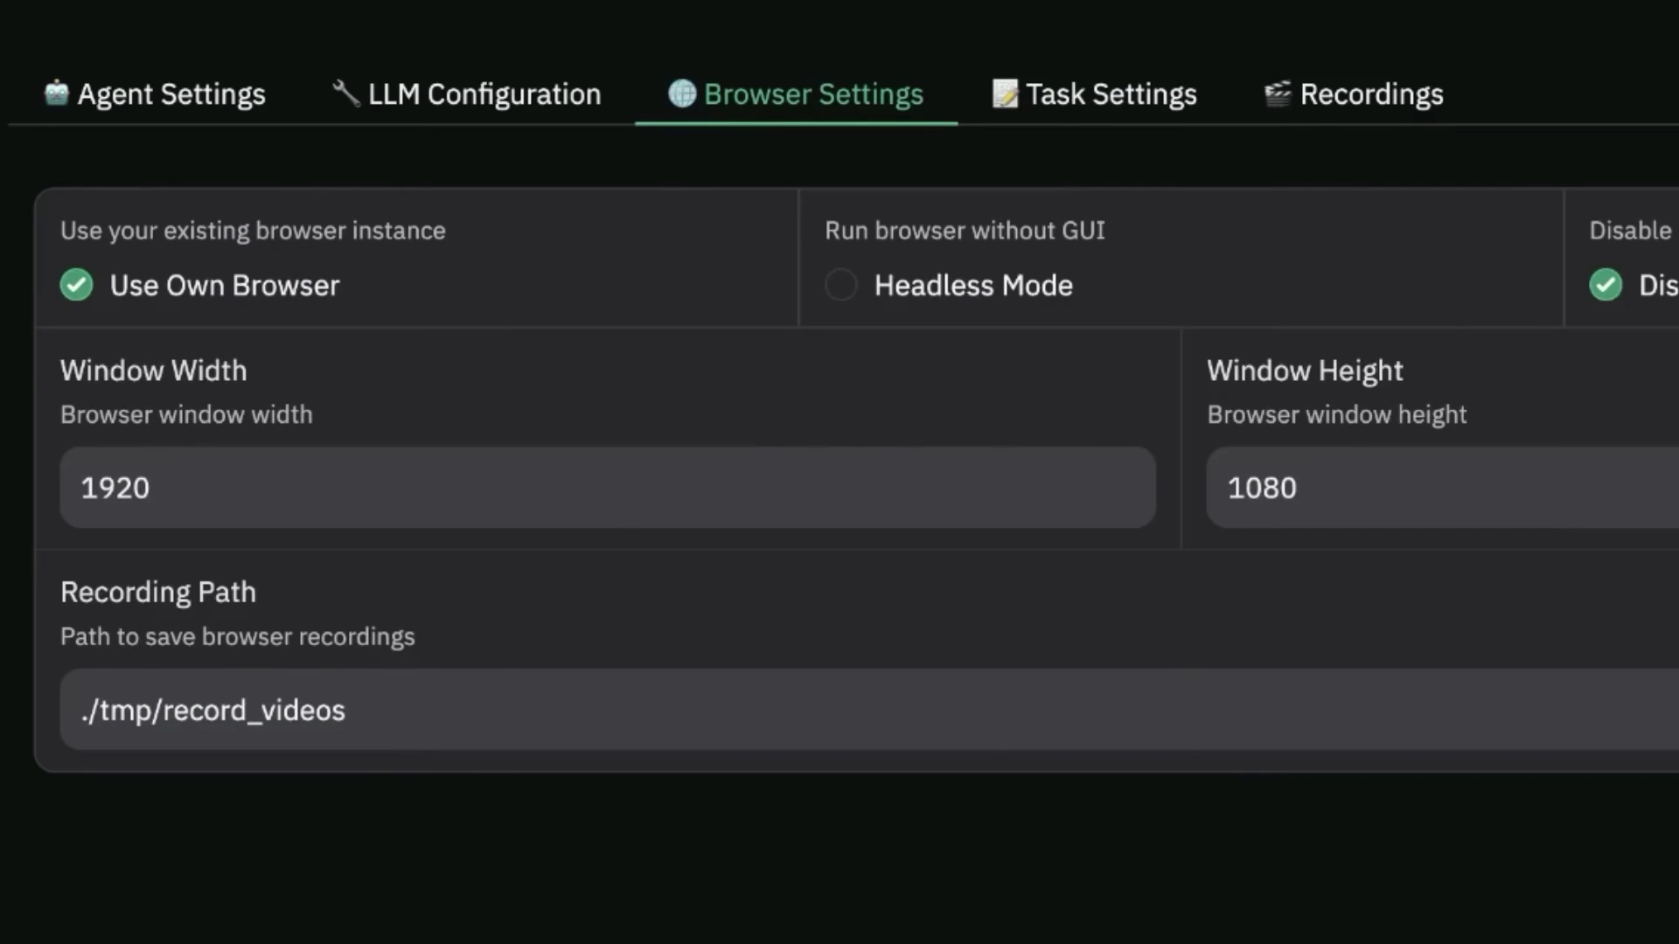
left_click(1129, 98)
Replace the task ending with 'then go to keyword explorer then do some keyword research for my SEO agen' and run it
left_click(266, 363)
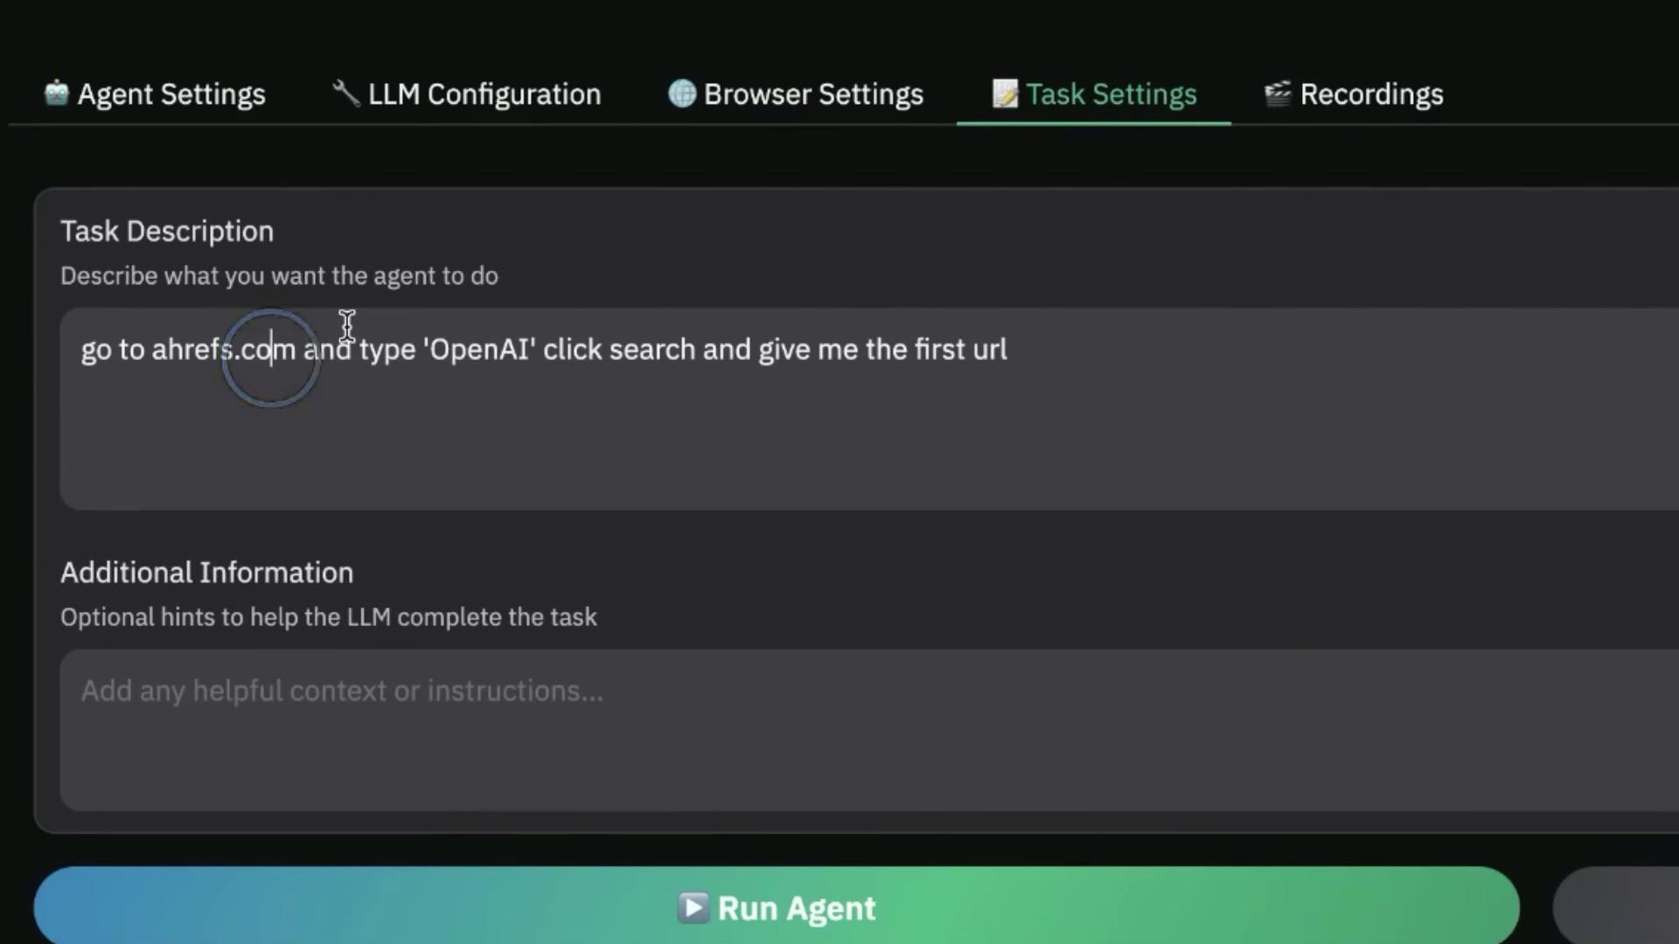
key("ctrl+BackSpace")
key("ctrl+BackSpace")
key("ctrl+BackSpace")
key("ctrl+BackSpace")
key("ctrl+BackSpace")
key("ctrl+BackSpace")
key("ctrl+BackSpace")
key("ctrl+BackSpace")
key("ctrl+BackSpace")
key("ctrl+BackSpace")
key("ctrl+BackSpace")
type("then go to ")
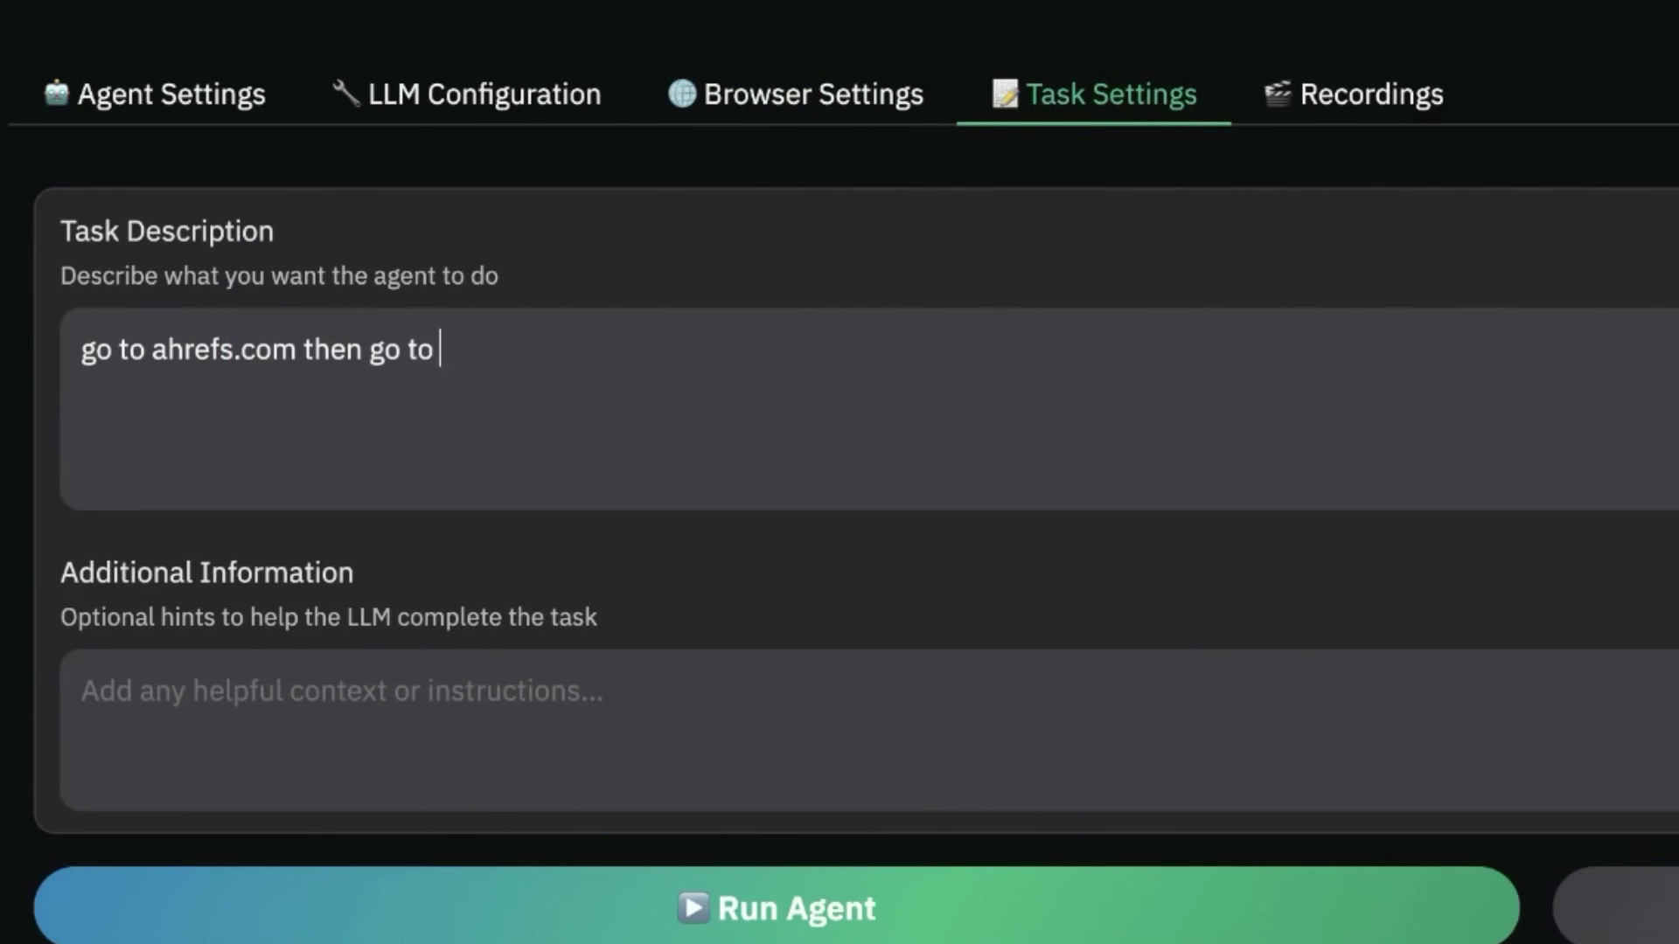
type("keyword explorer then do some")
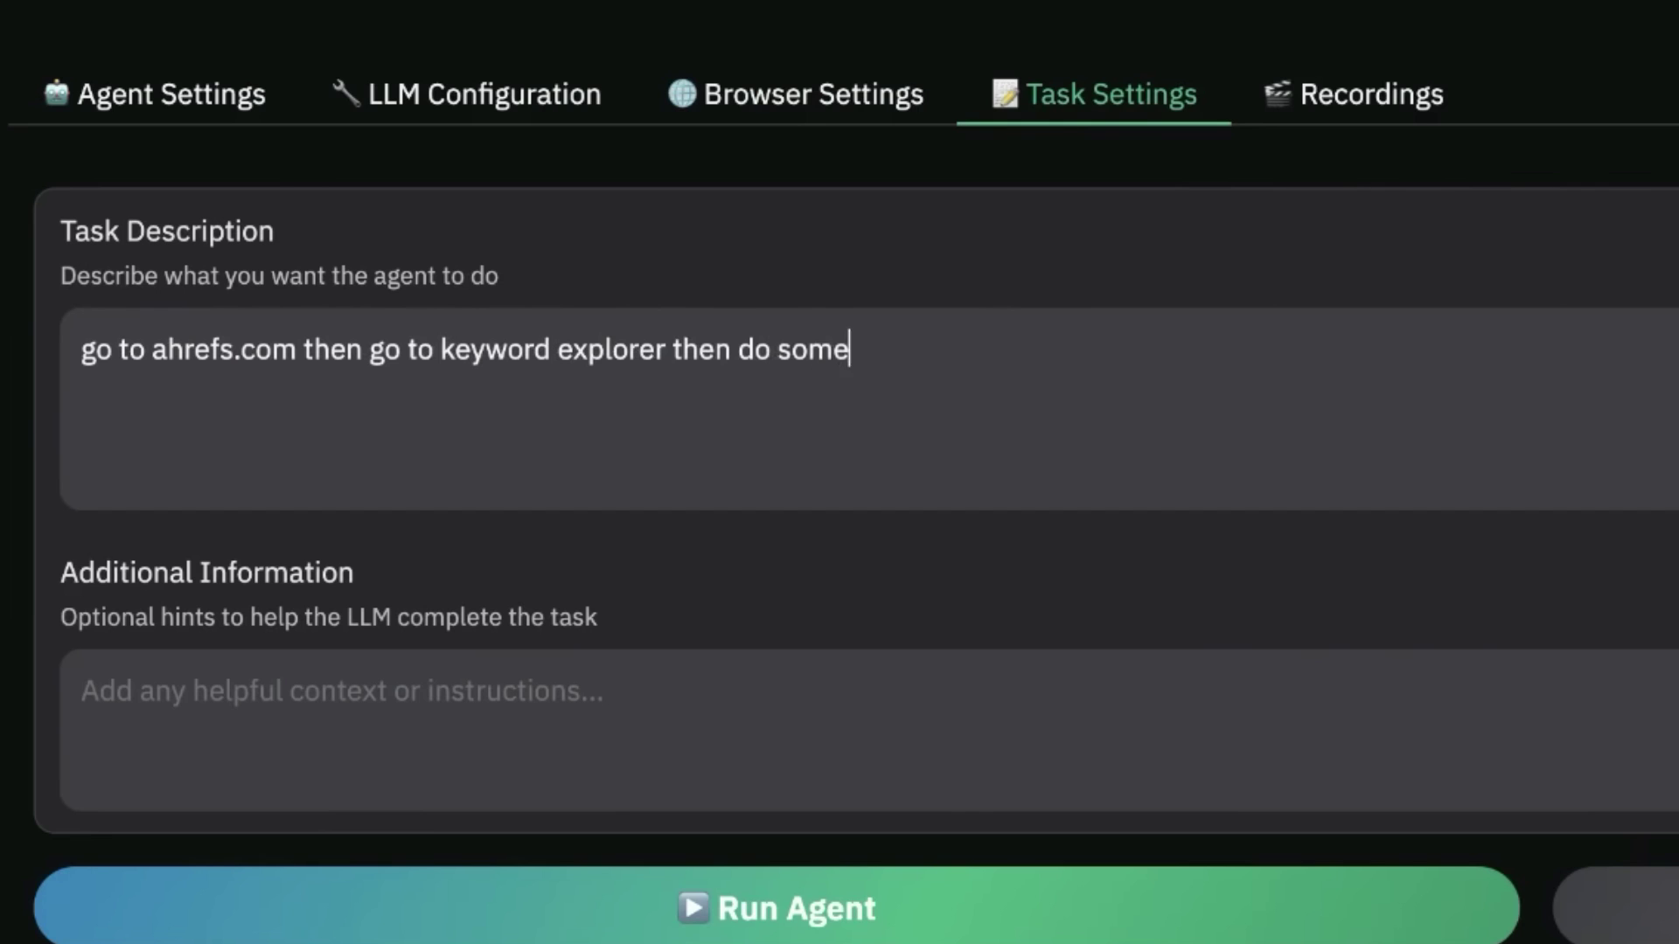
type(" keyword research f")
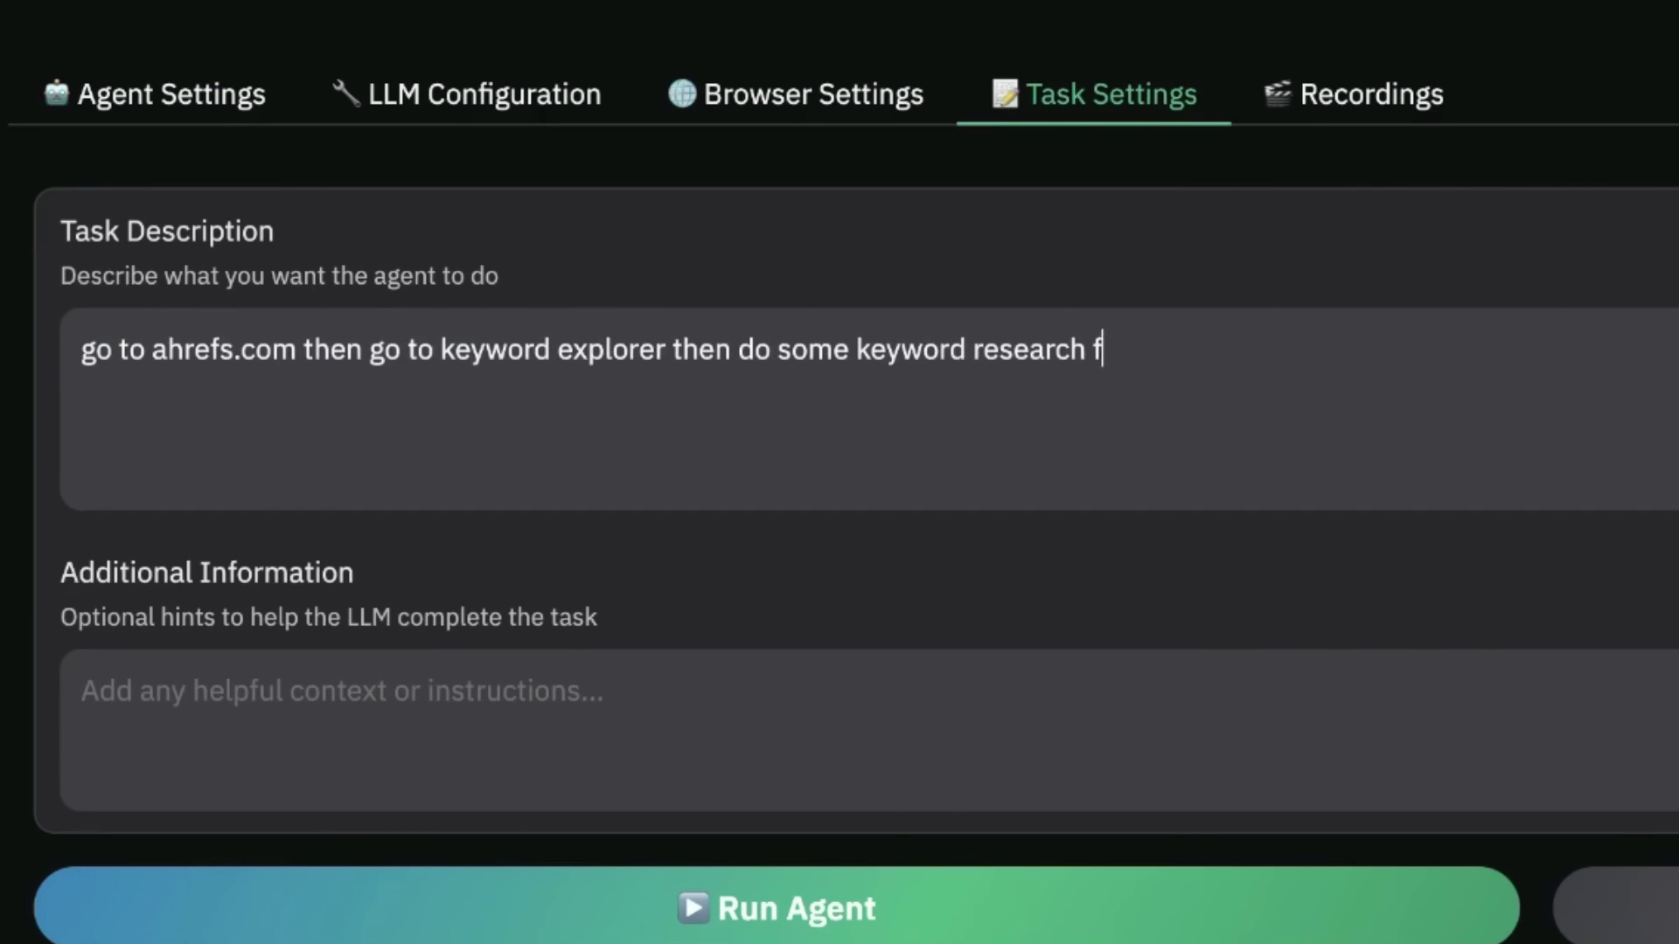
type("or my SEO agency")
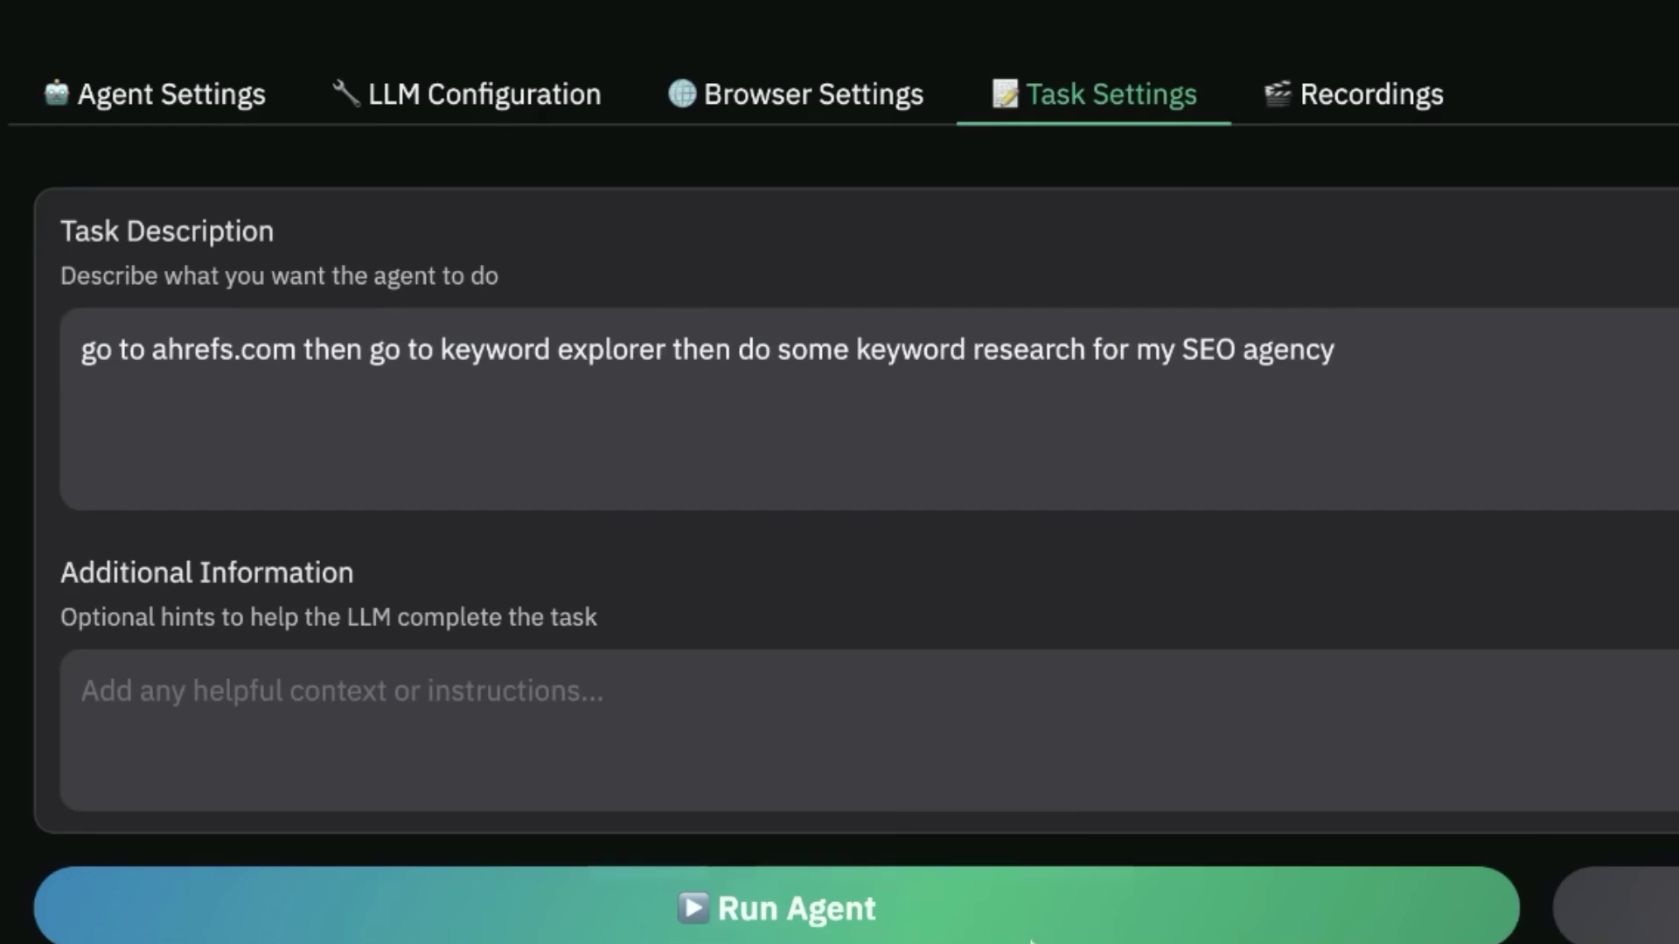
left_click(899, 903)
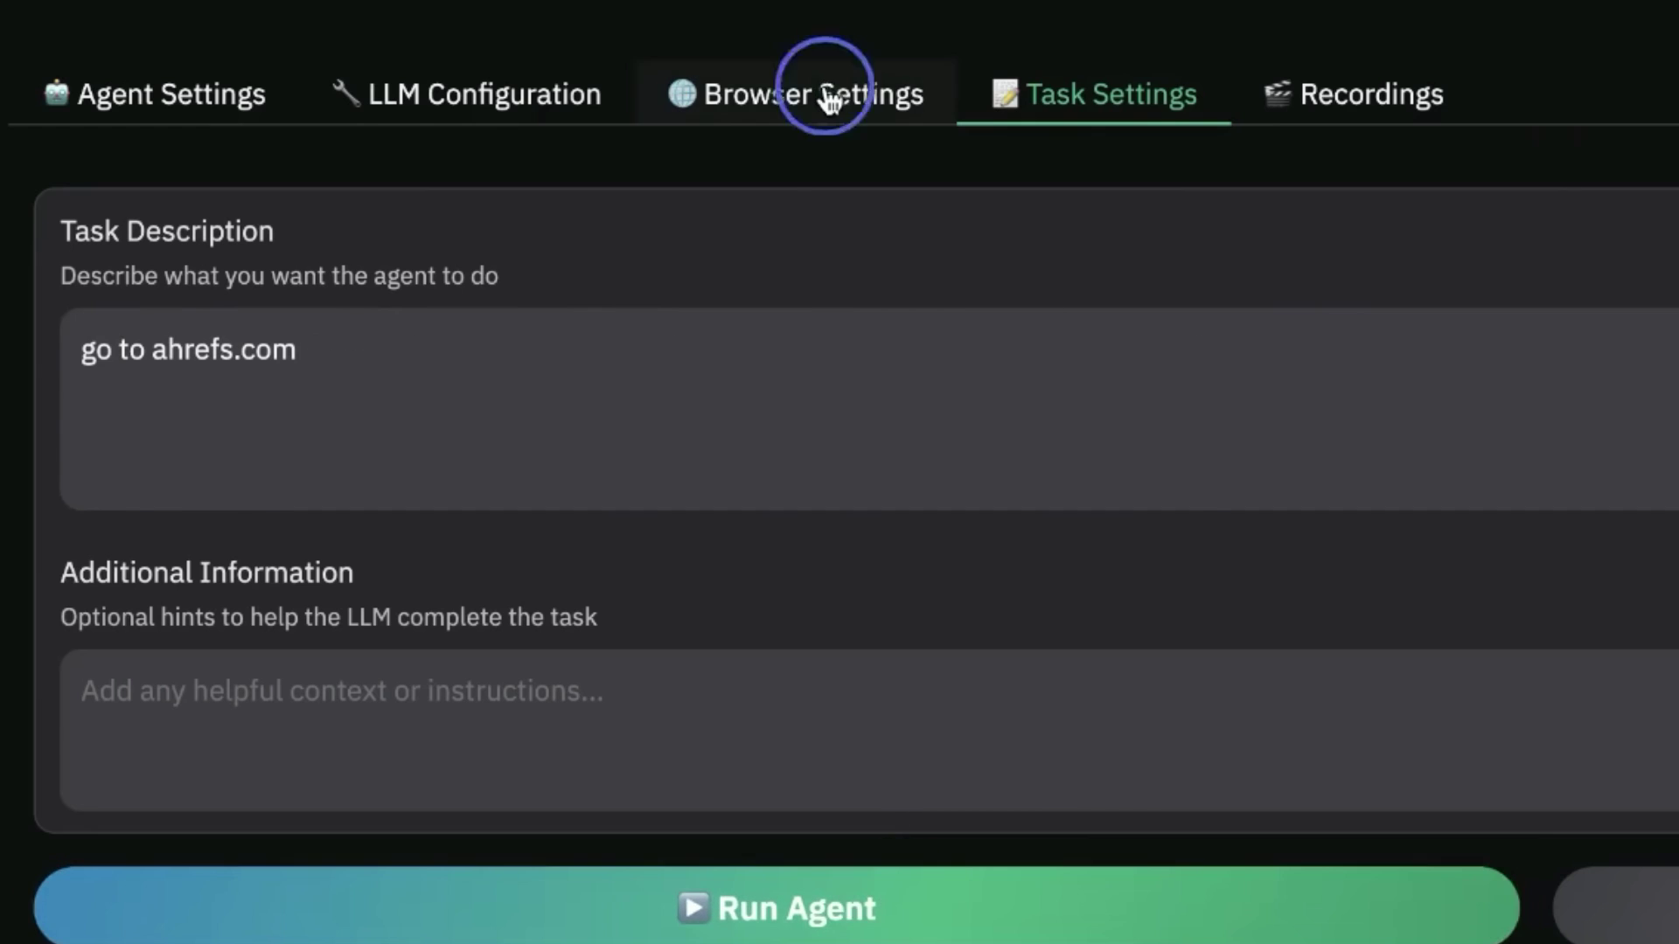
Turn off Use Own Browser and clear the ahrefs task description
left_click(828, 96)
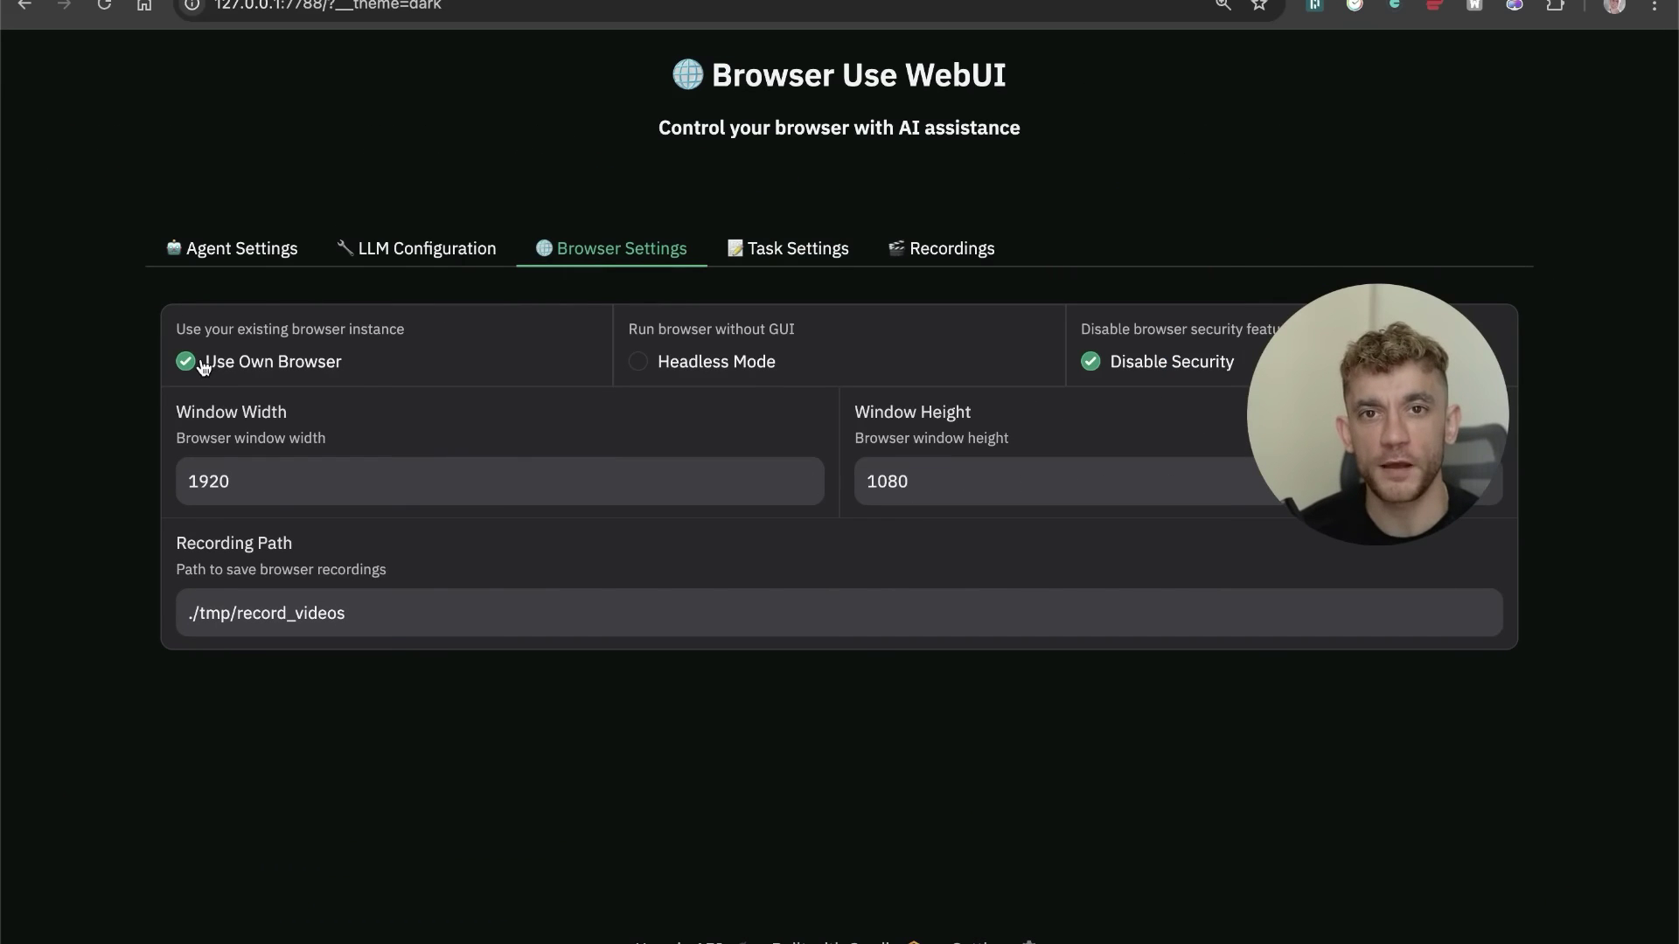
left_click(204, 363)
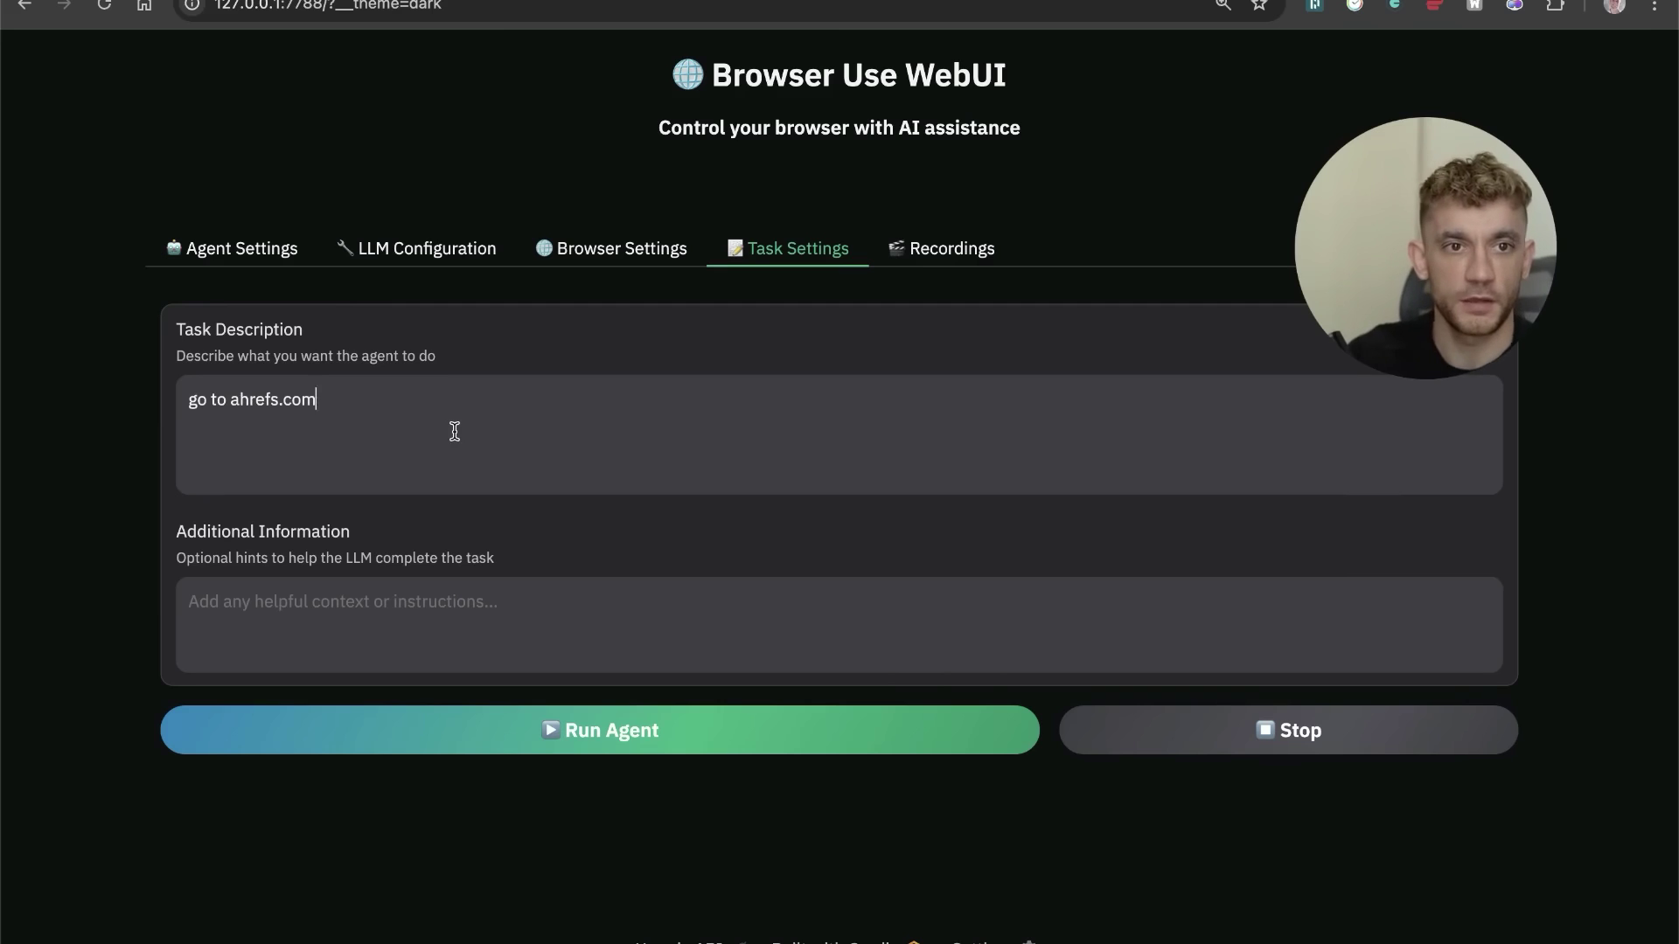
key("super+a")
key("BackSpace")
Enter a task starting 'go to google' and add 'you're an SEO Expert' as additional information
type("go to google")
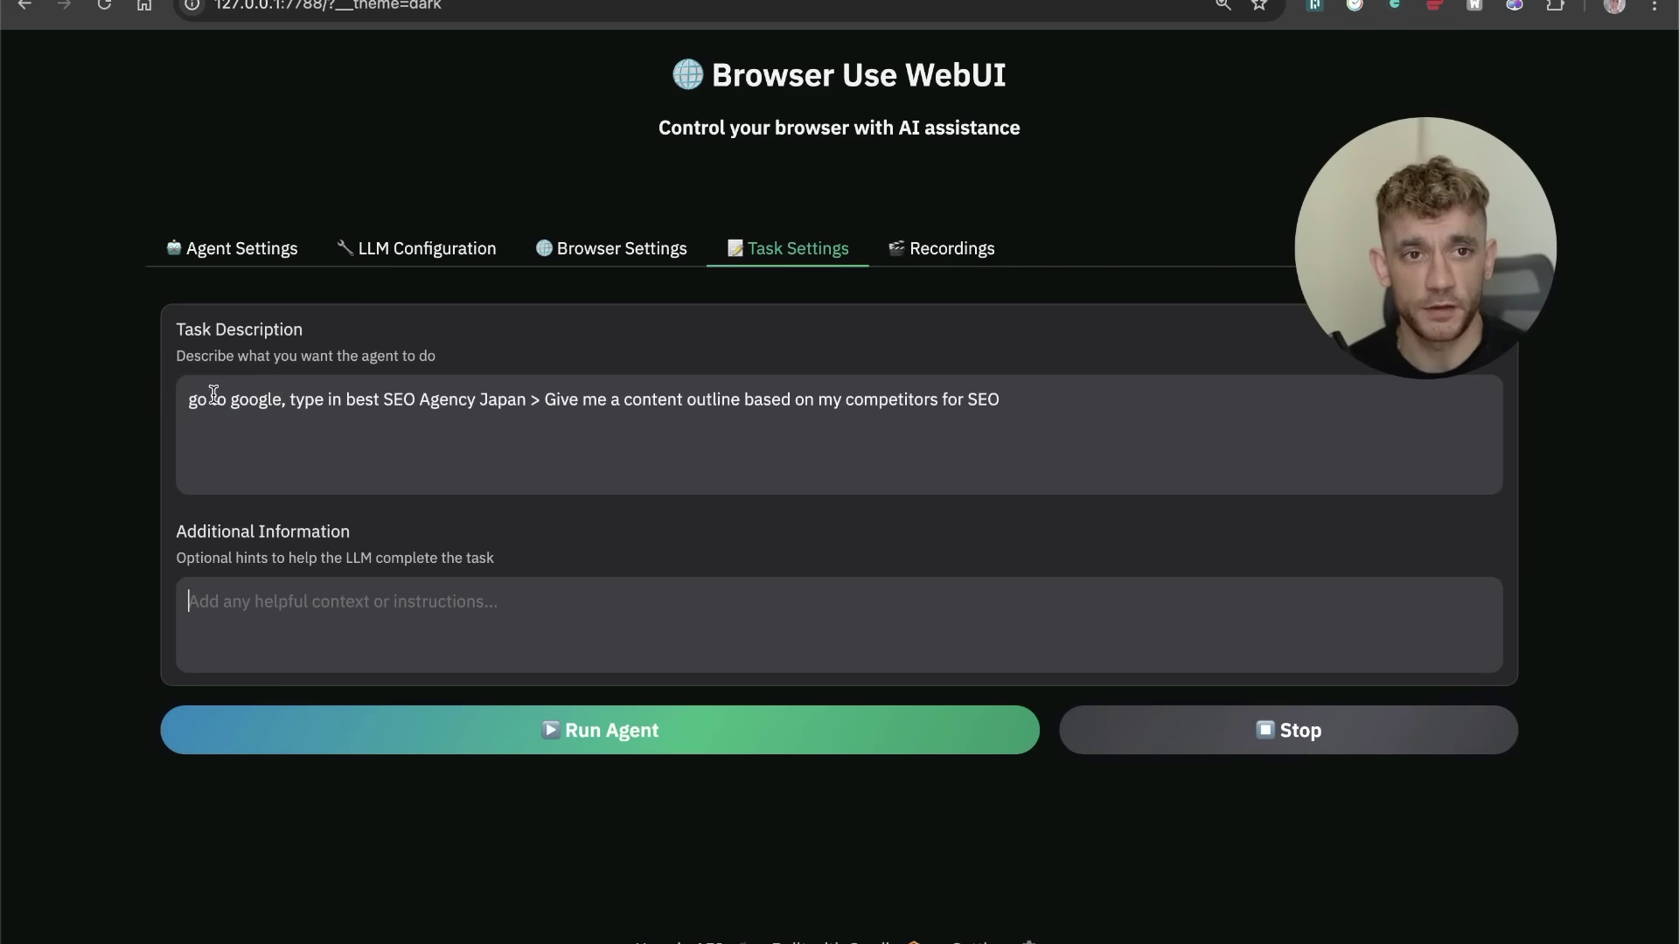
left_click_drag(194, 397, 392, 408)
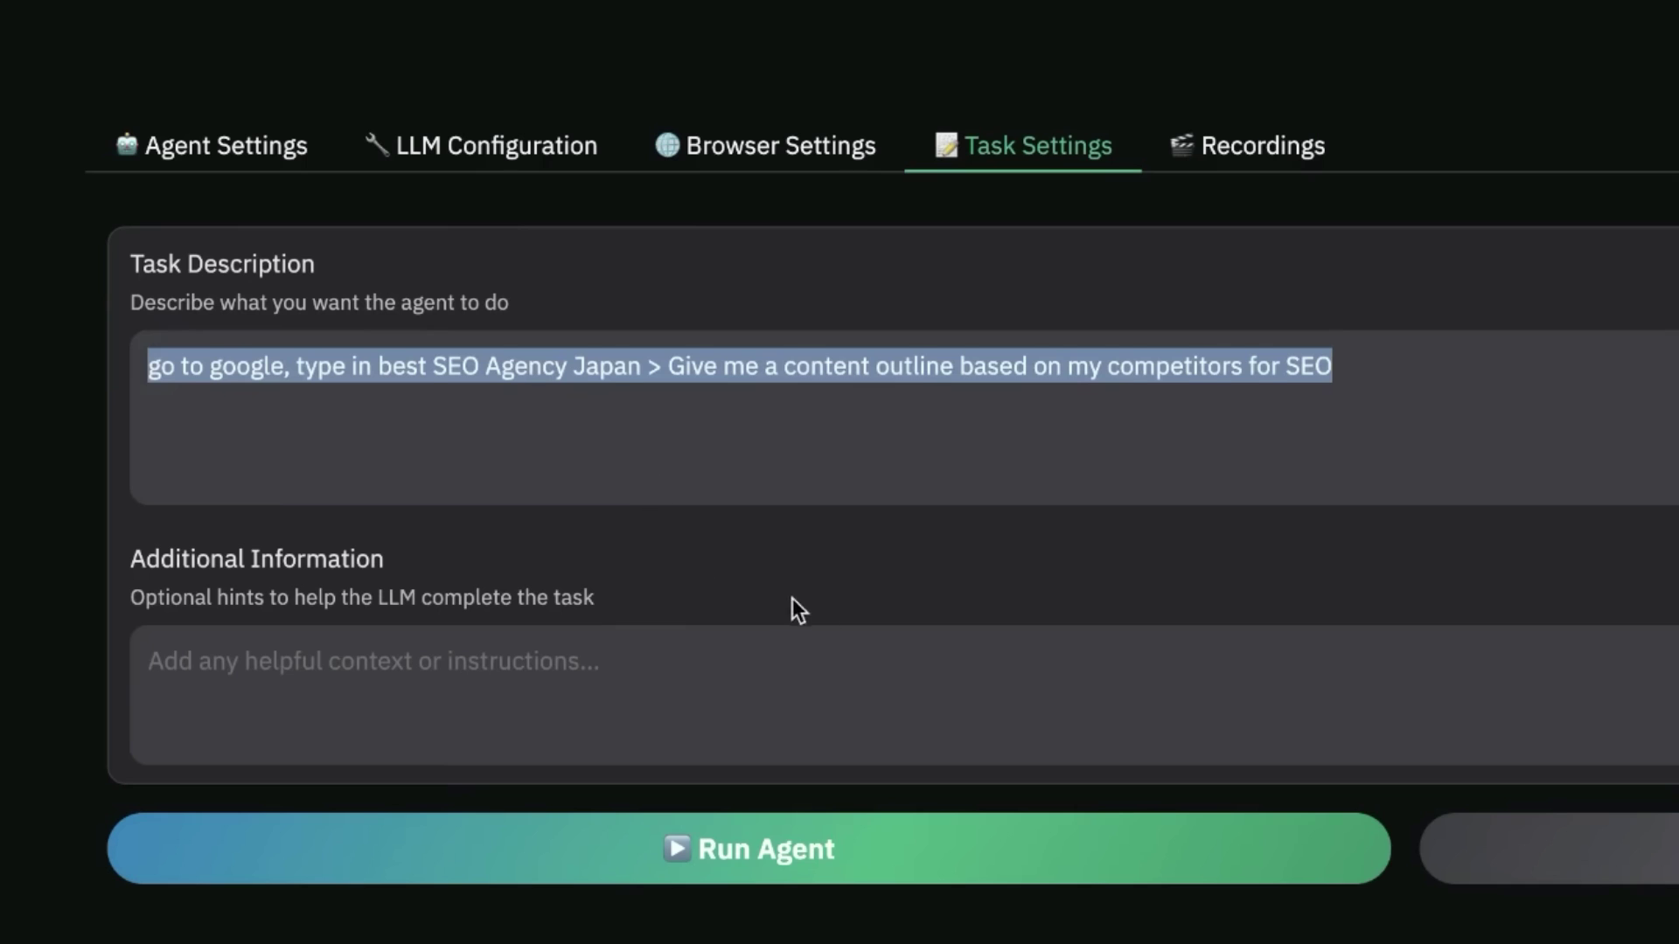
left_click(855, 627)
type("you're an SEO Expert")
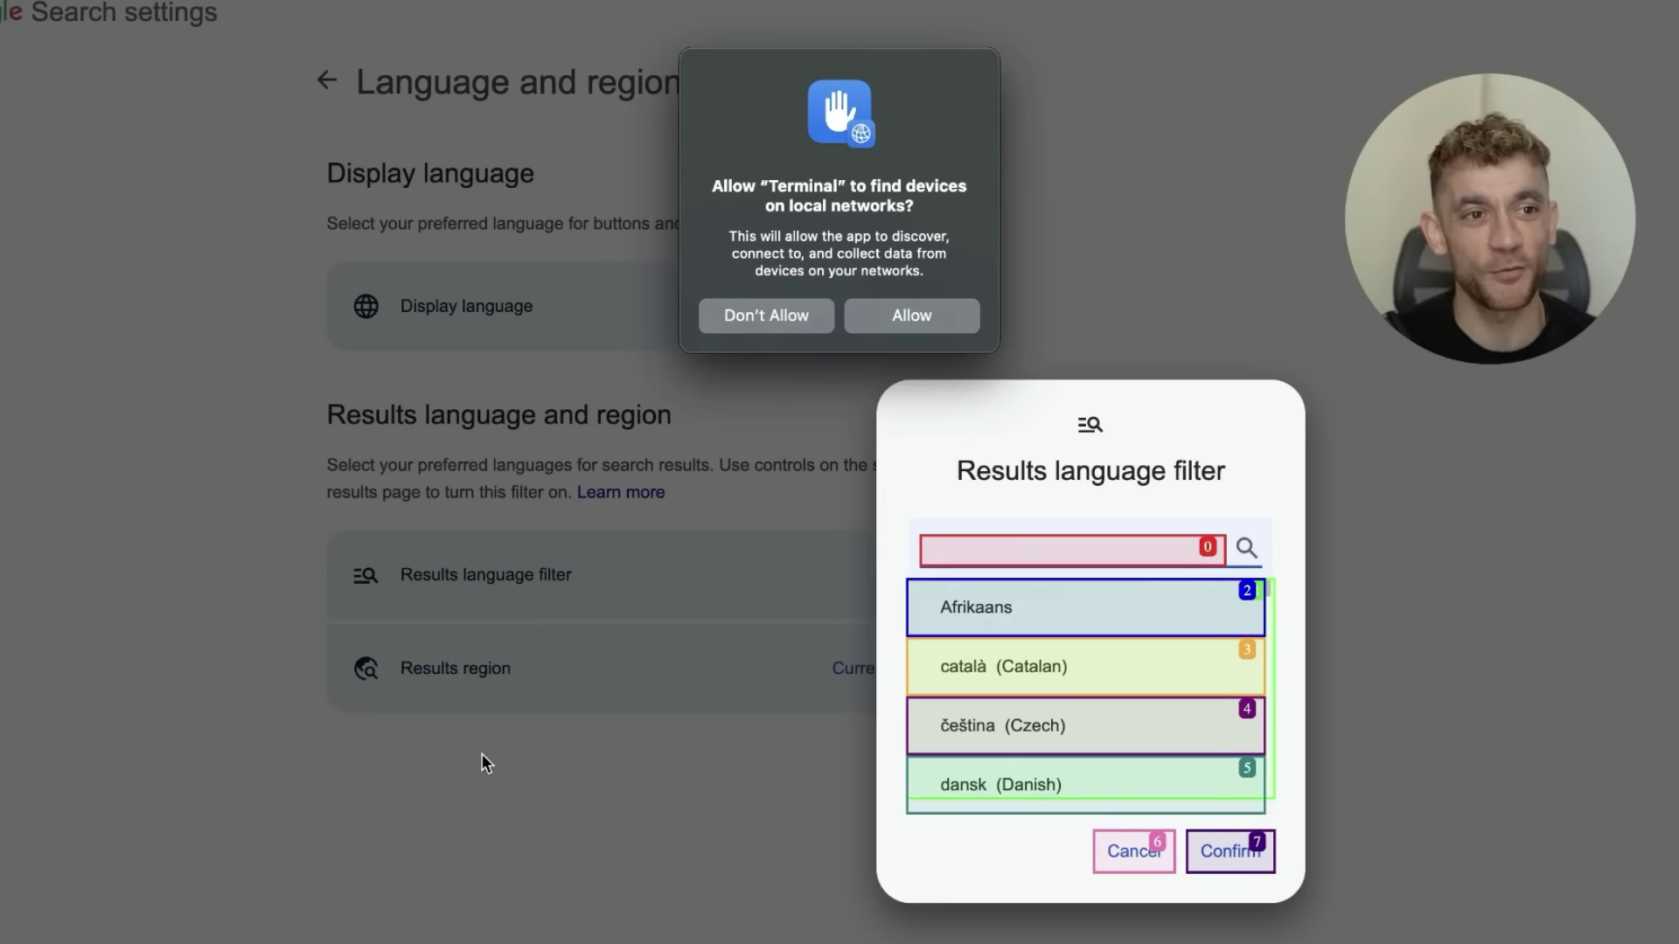
Set the Google Search results language filter to English and return to the WebUI
type("English")
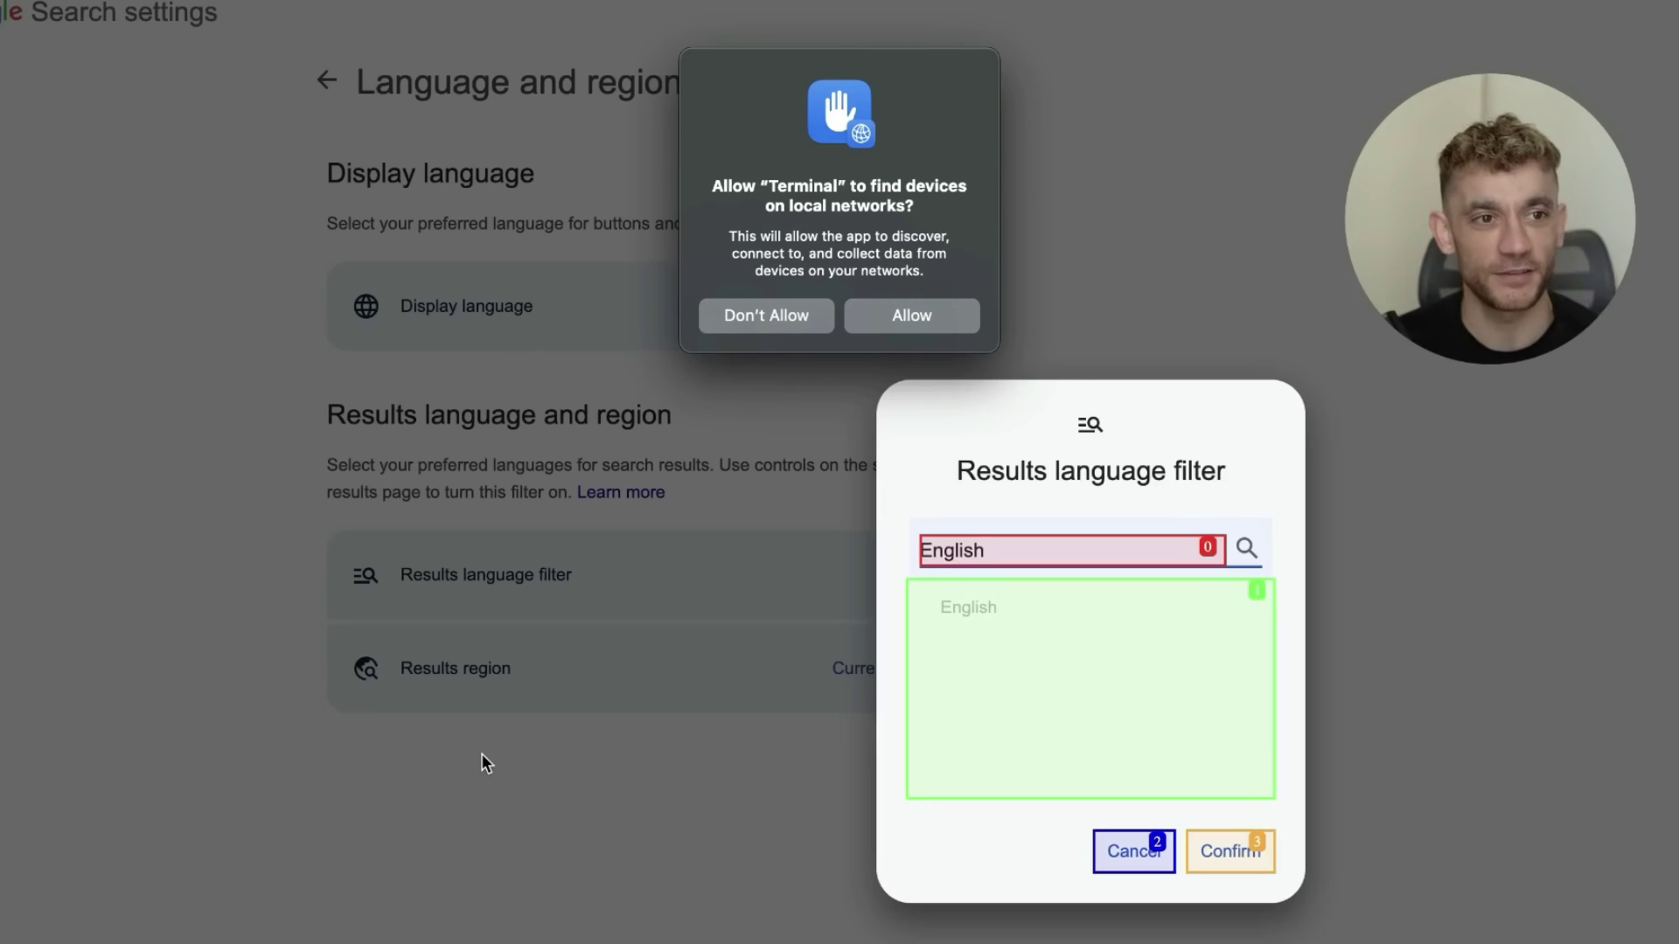
key("Return")
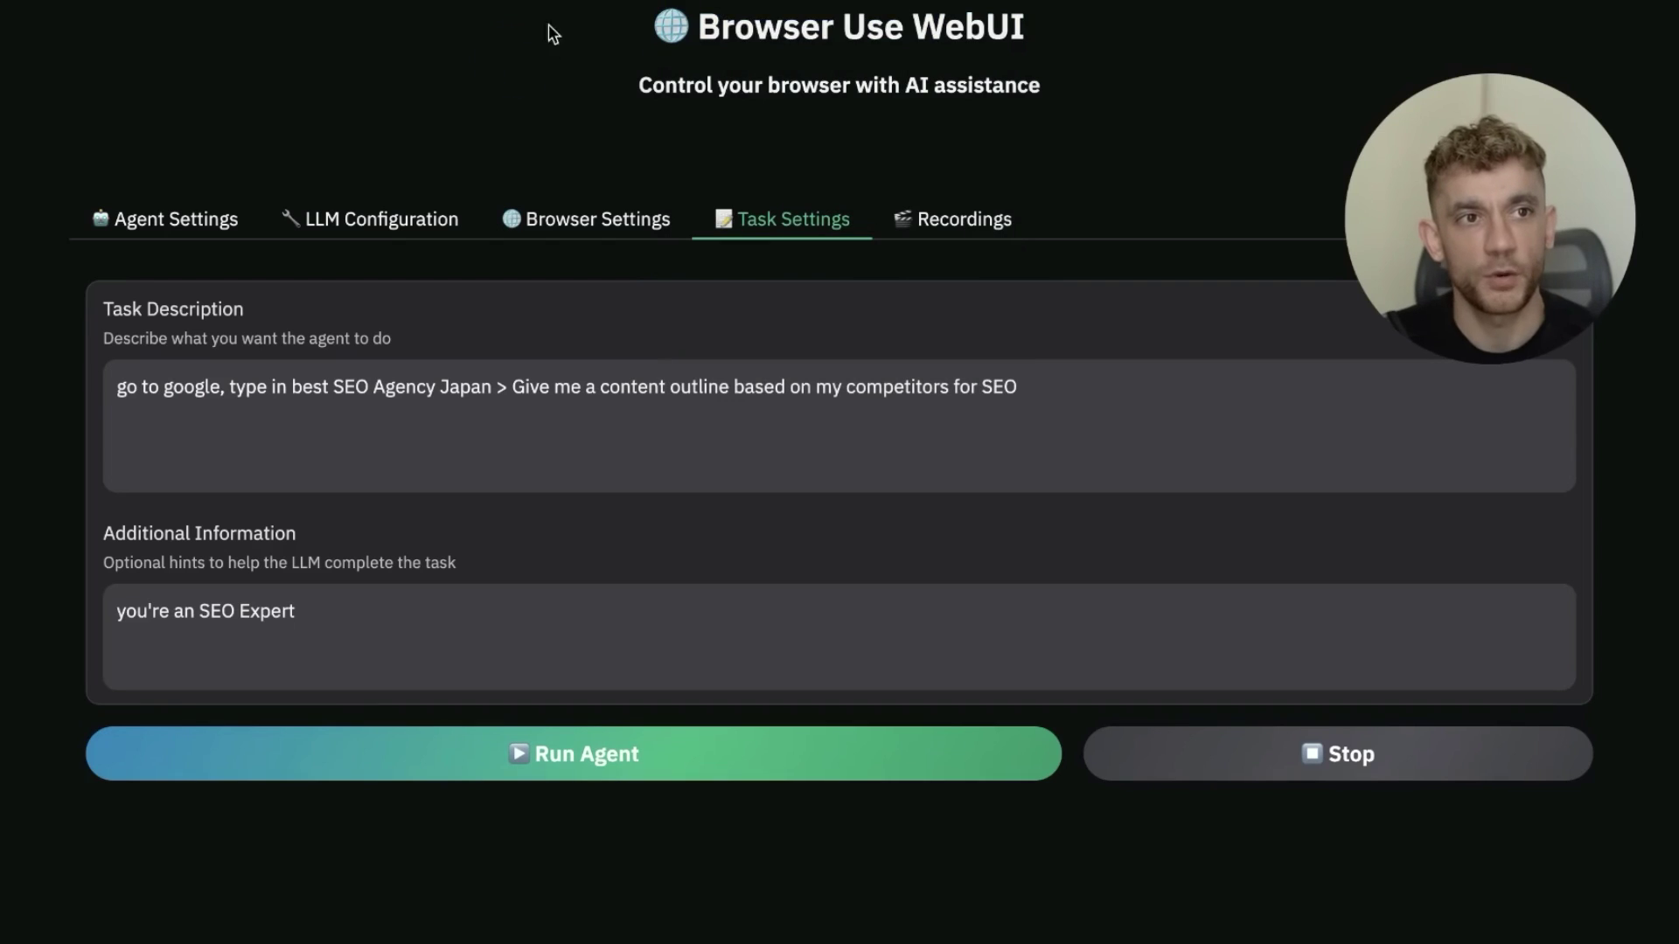
left_click_drag(551, 30, 1109, 64)
Dismiss the local network prompt and review the latest agent recording's results
left_click(759, 189)
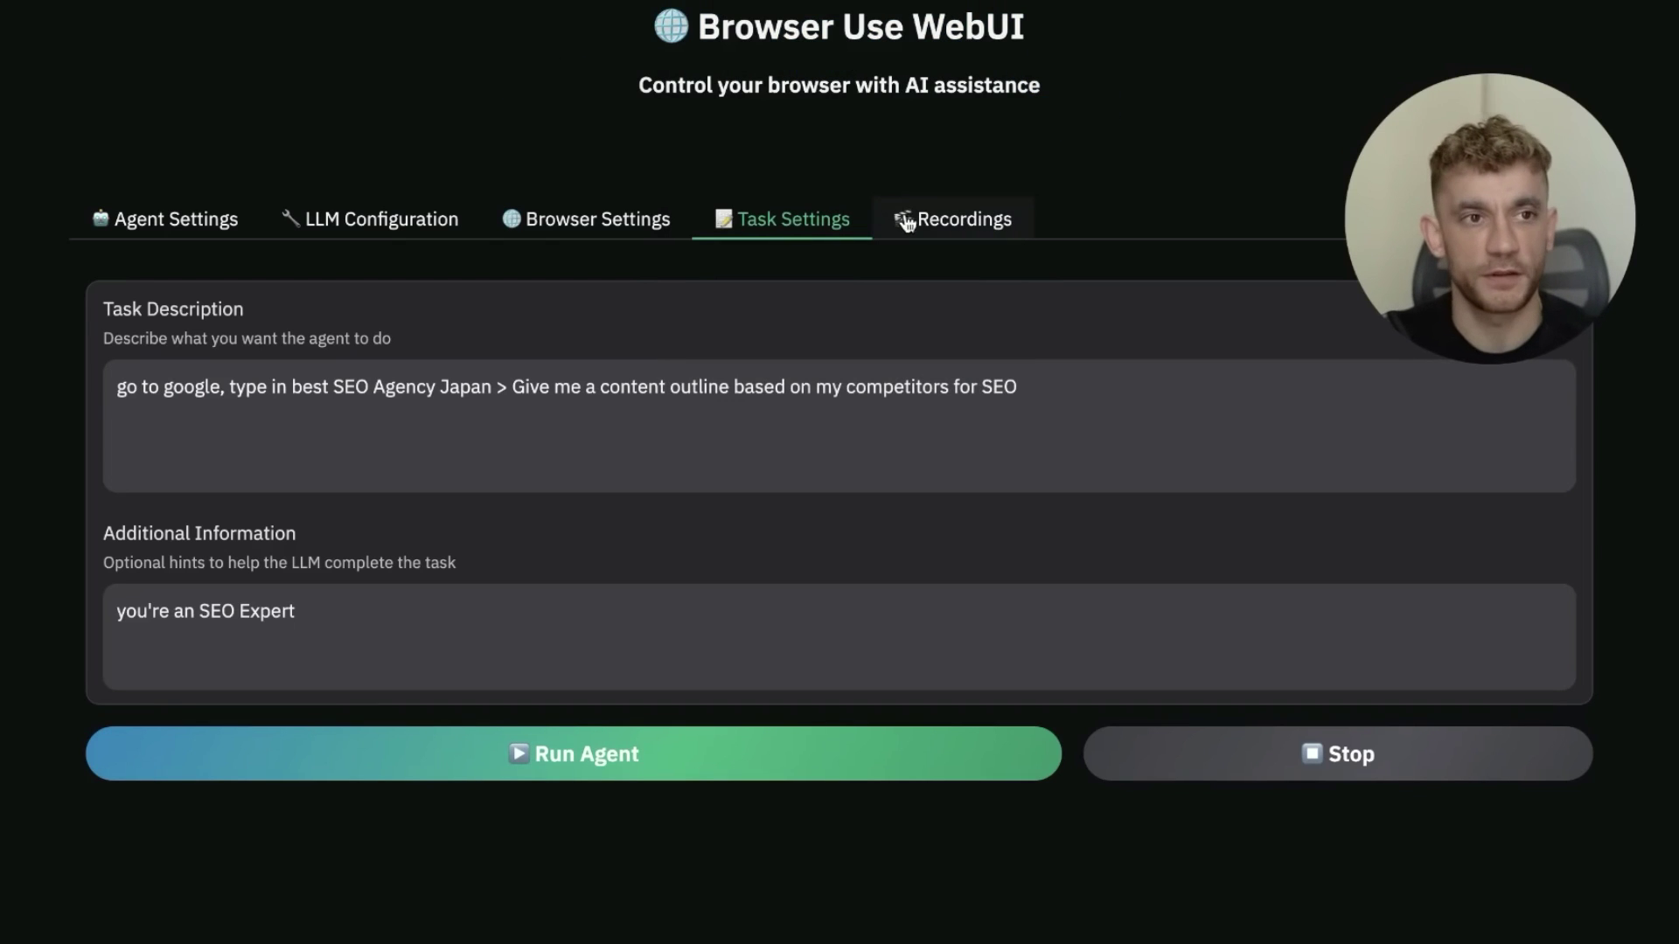
left_click(955, 230)
scroll(1030, 206, "down", 10)
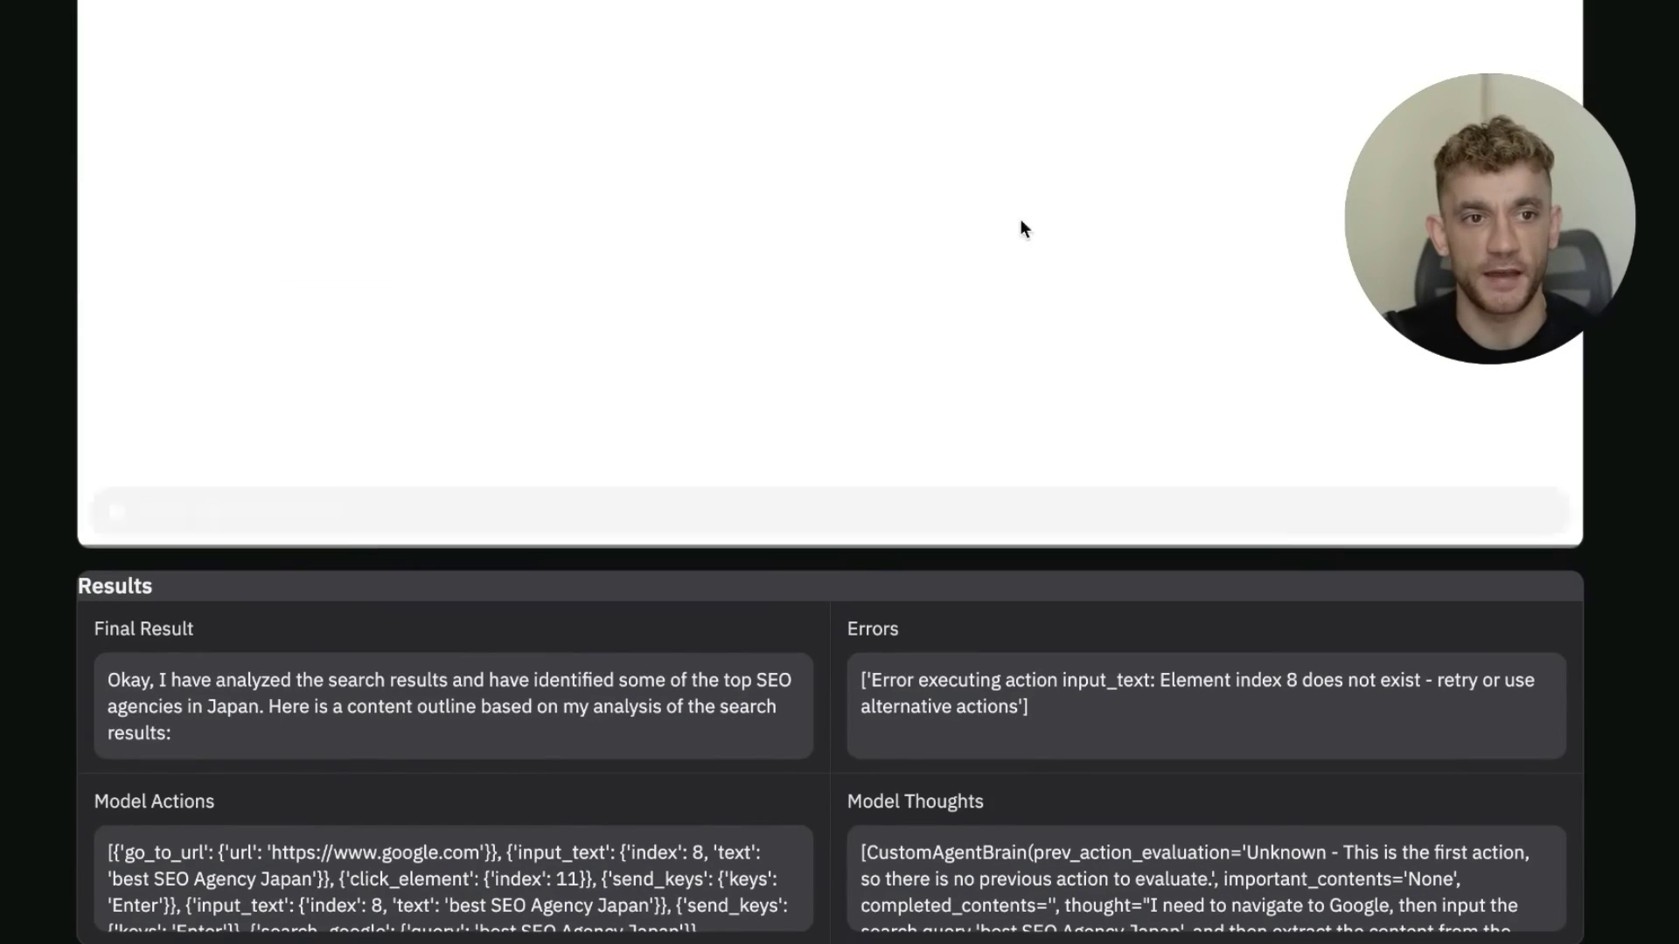
scroll(562, 690, "down", 3)
scroll(561, 689, "up", 3)
Select the whole Final Result SEO outline and start a Google Doc in a new tab
left_click(561, 689)
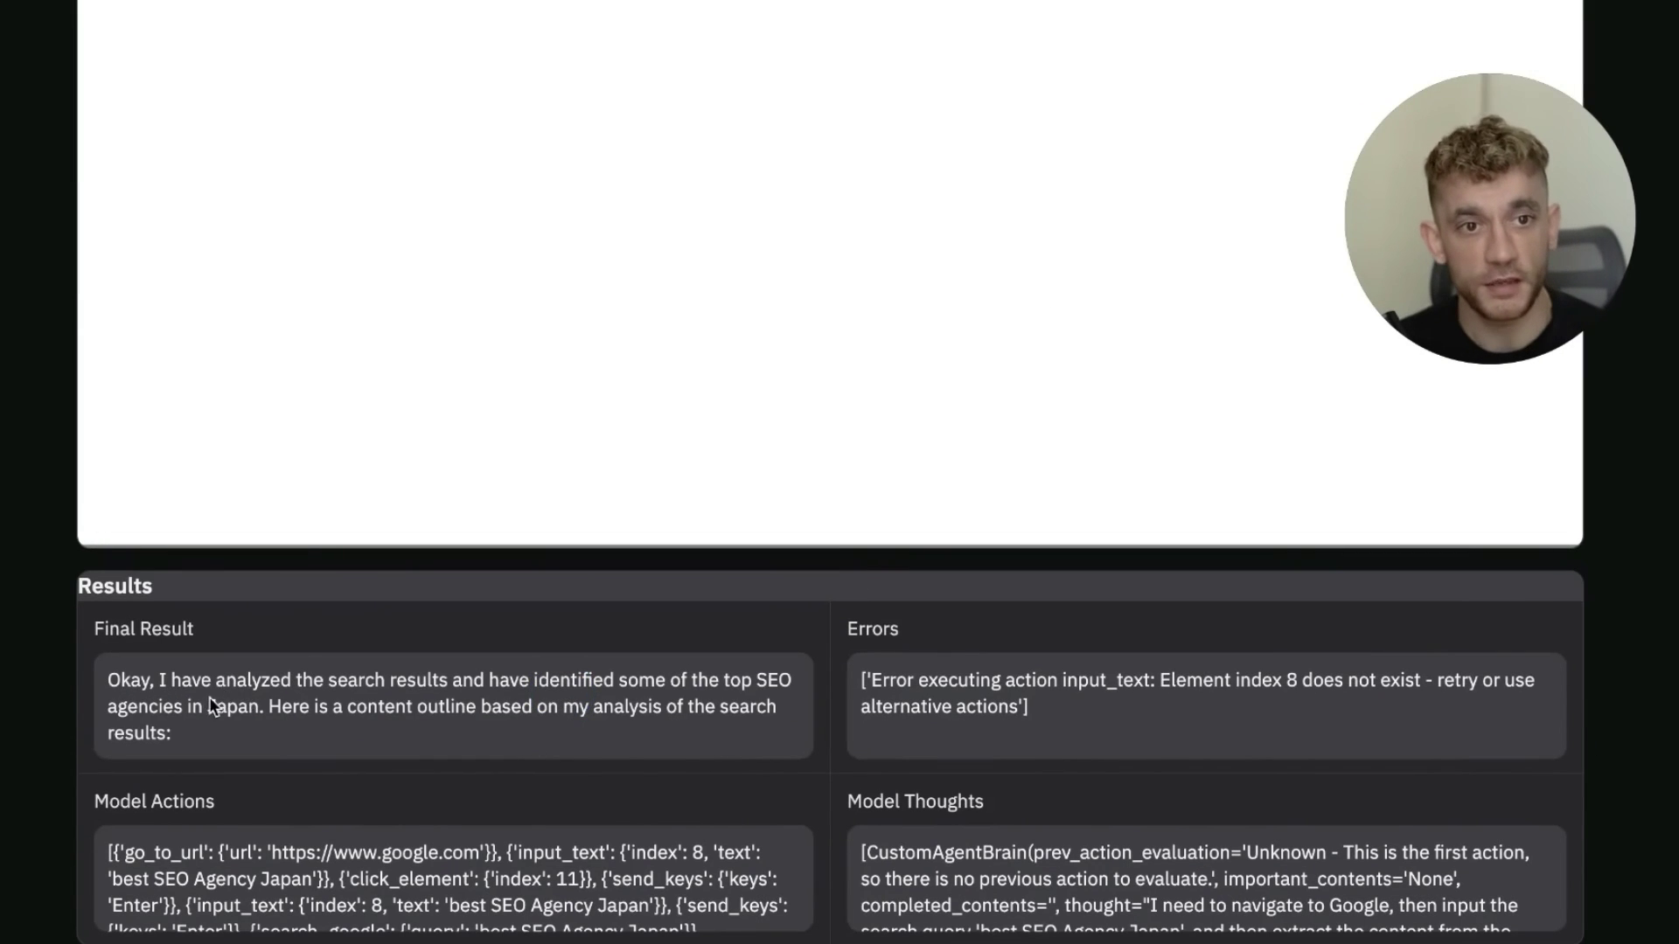
key("ctrl+a")
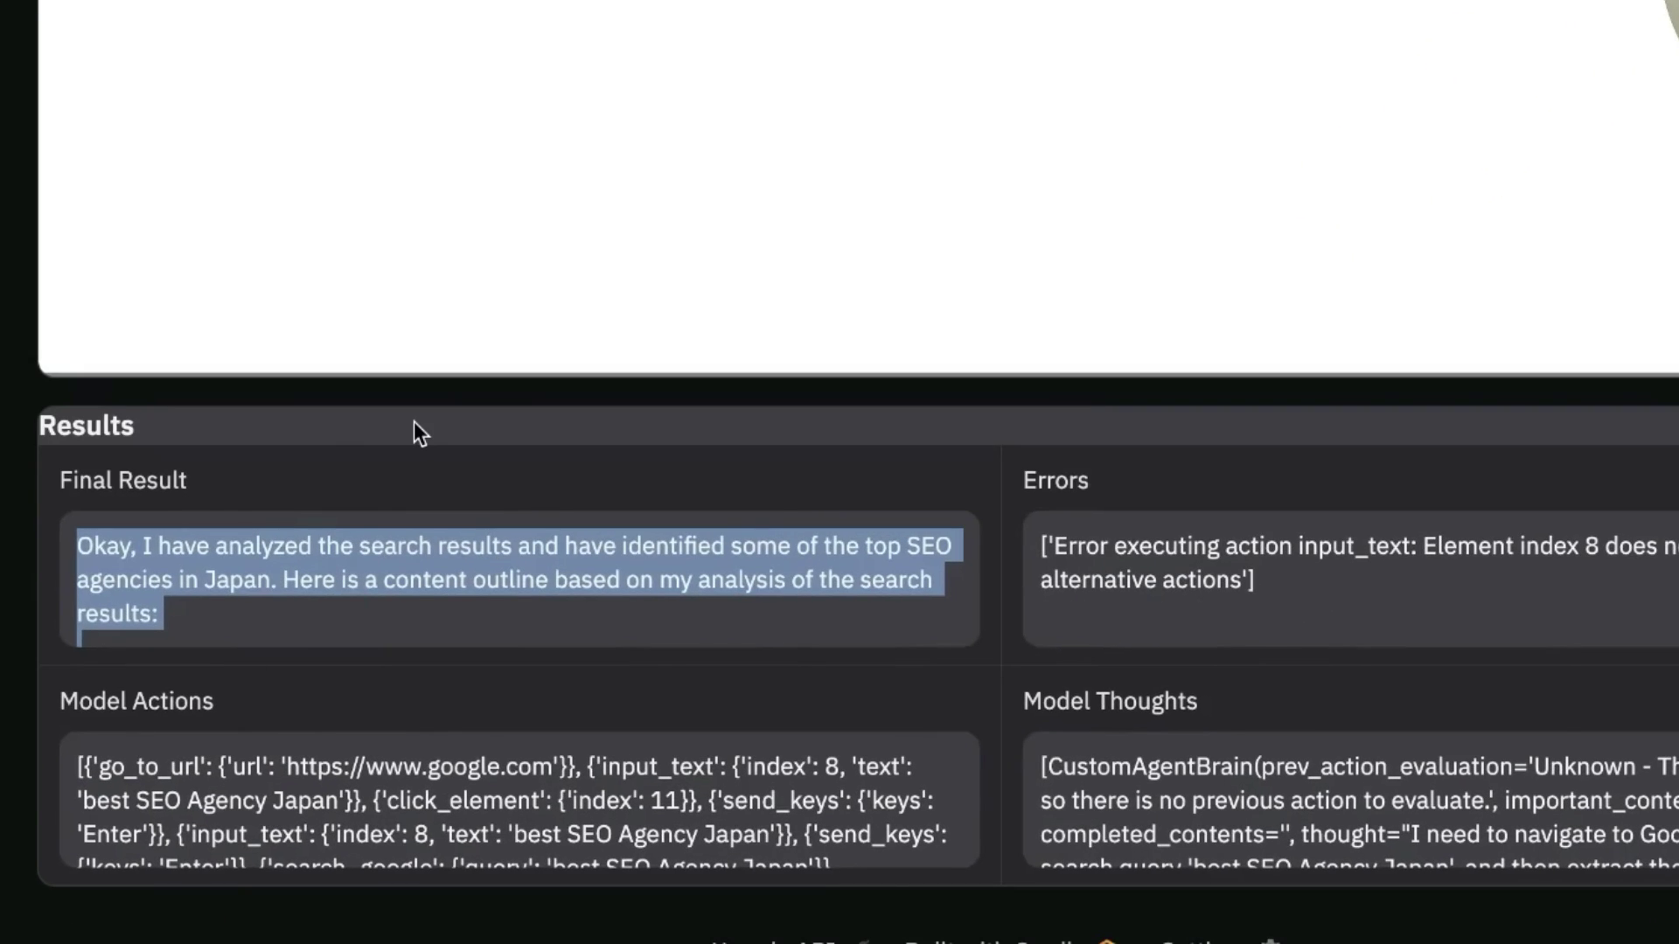
key("ctrl+t")
type("docs")
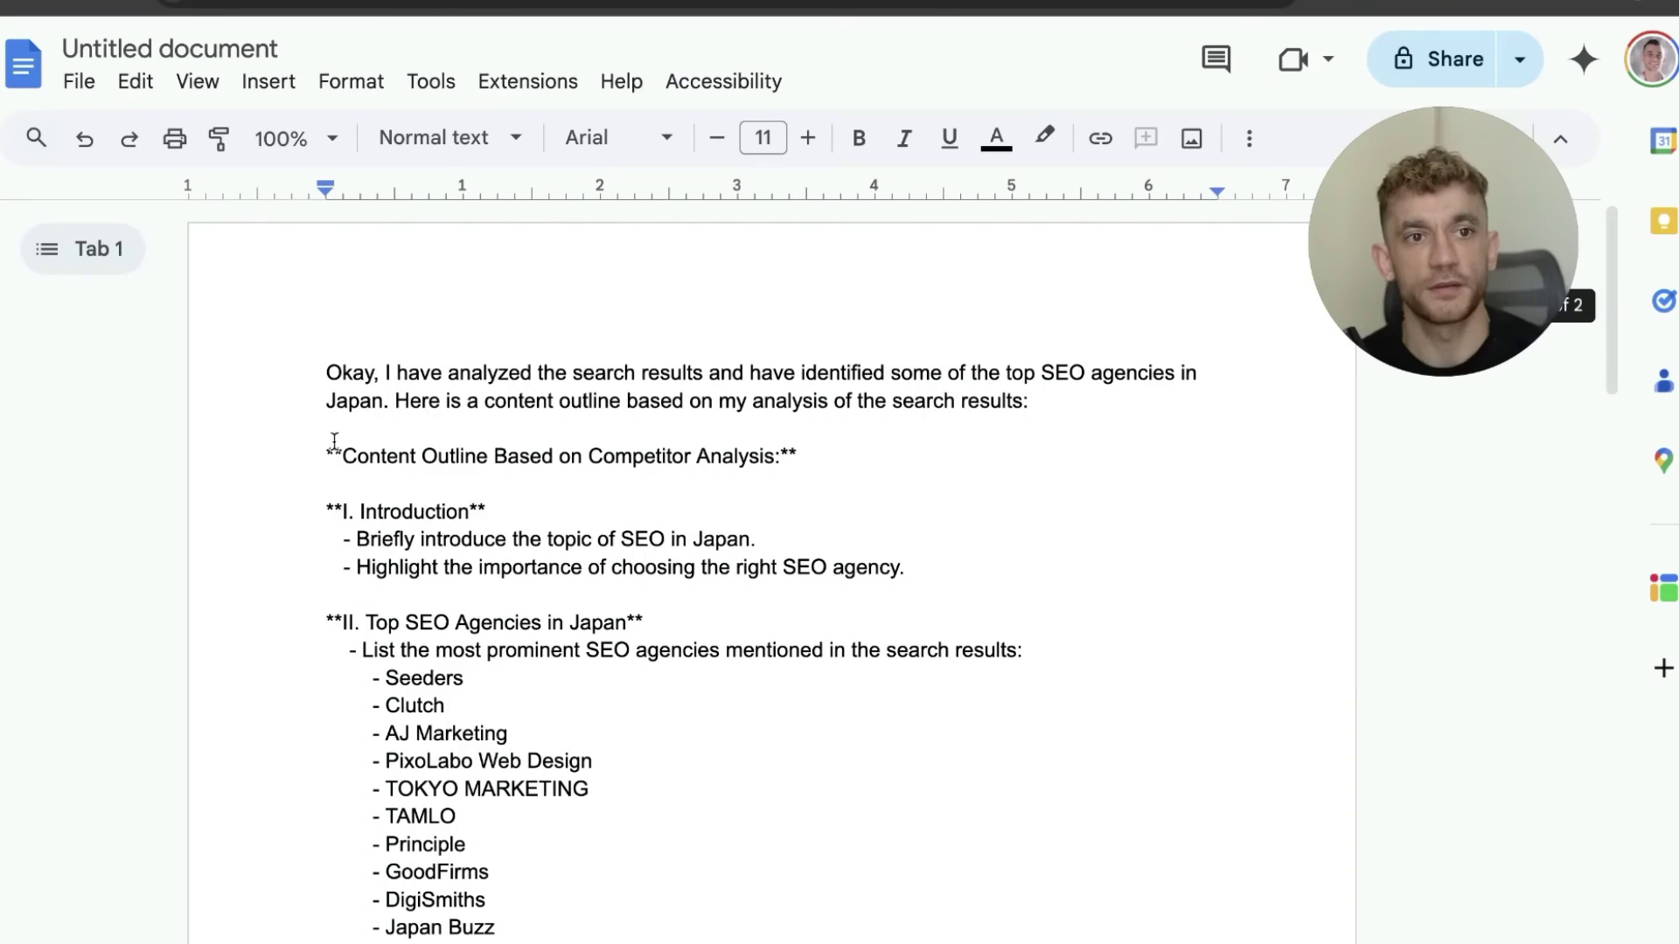
left_click_drag(318, 342, 1052, 395)
left_click(1053, 401)
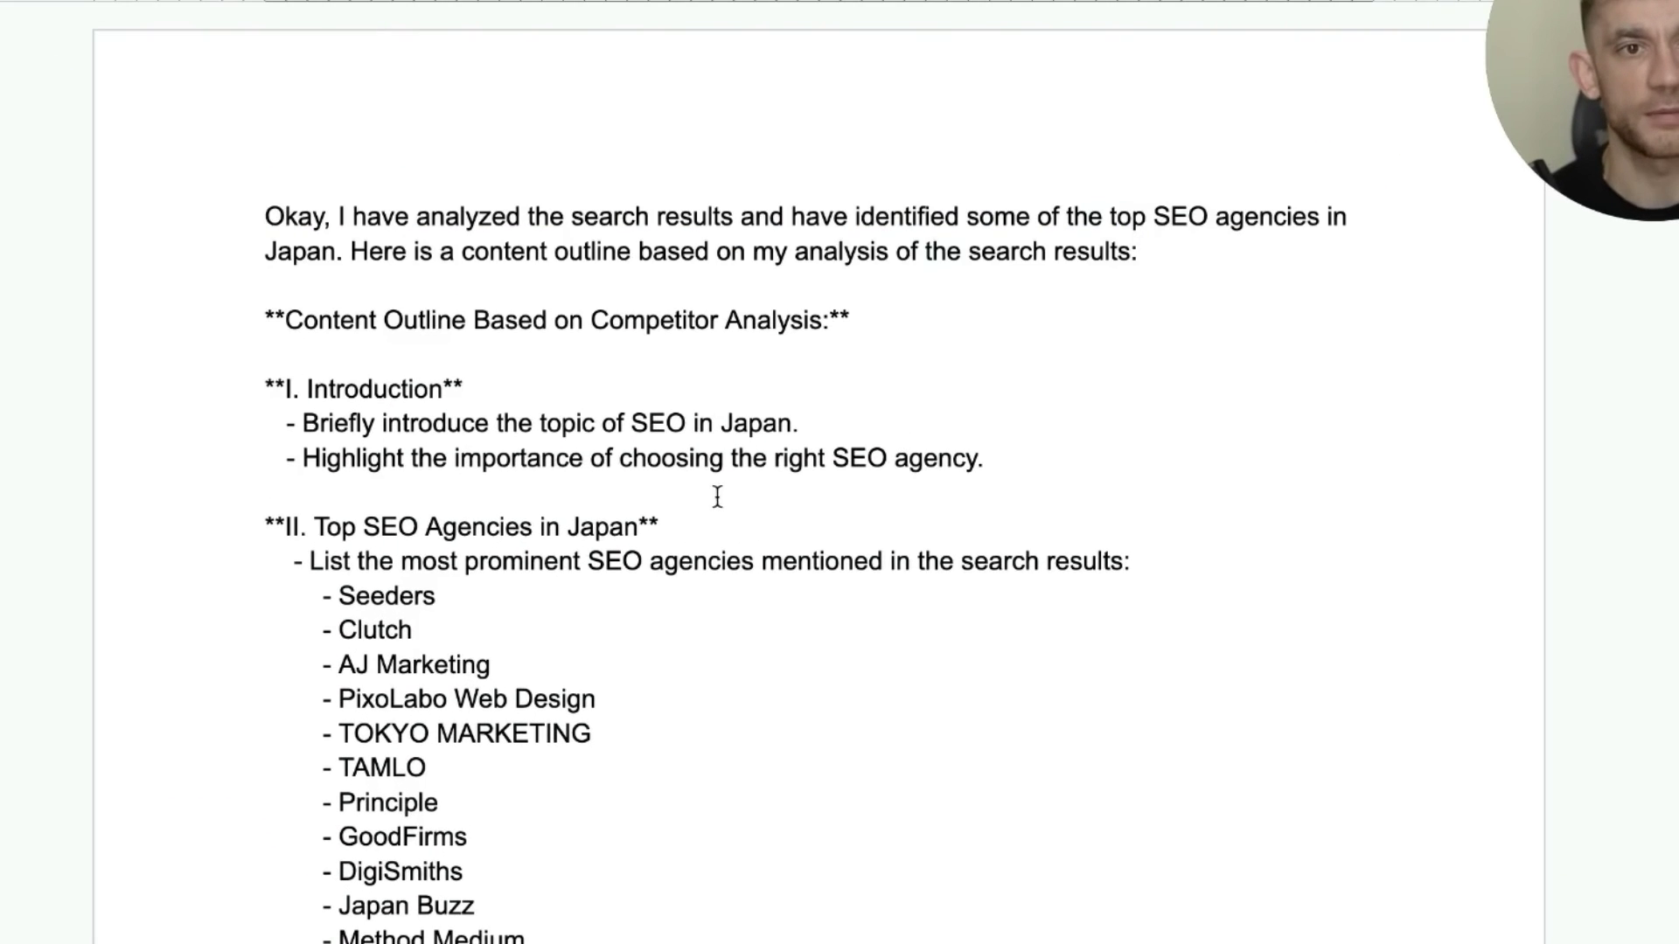
scroll(717, 496, "down", 10)
scroll(776, 480, "up", 10)
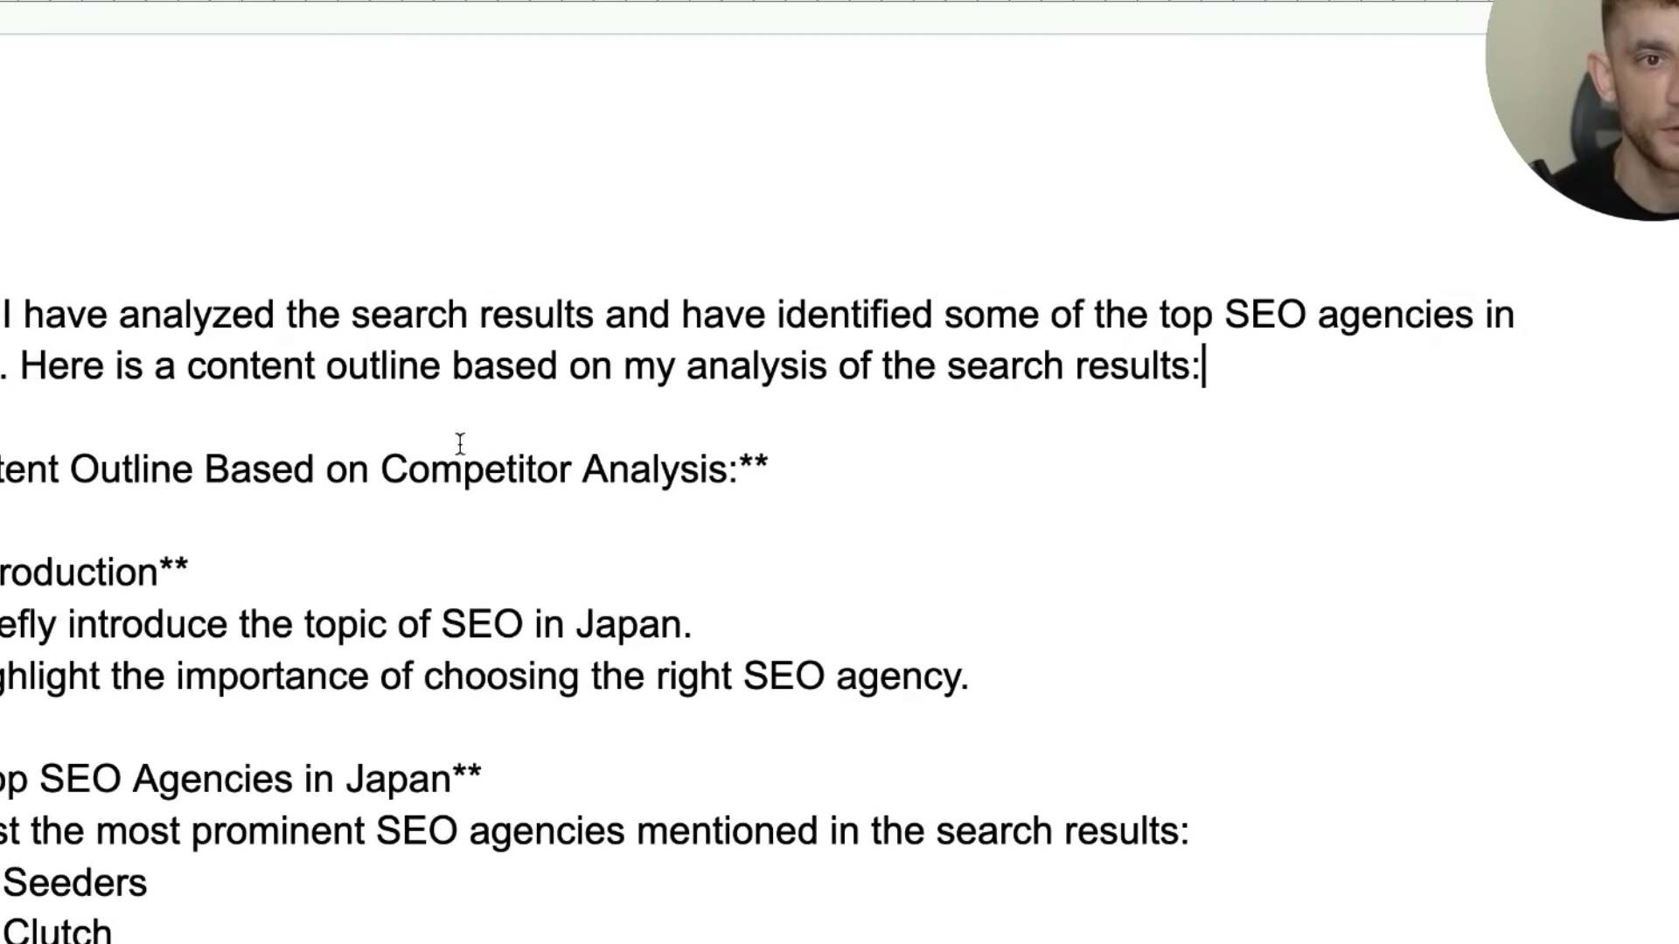
left_click_drag(0, 315, 841, 320)
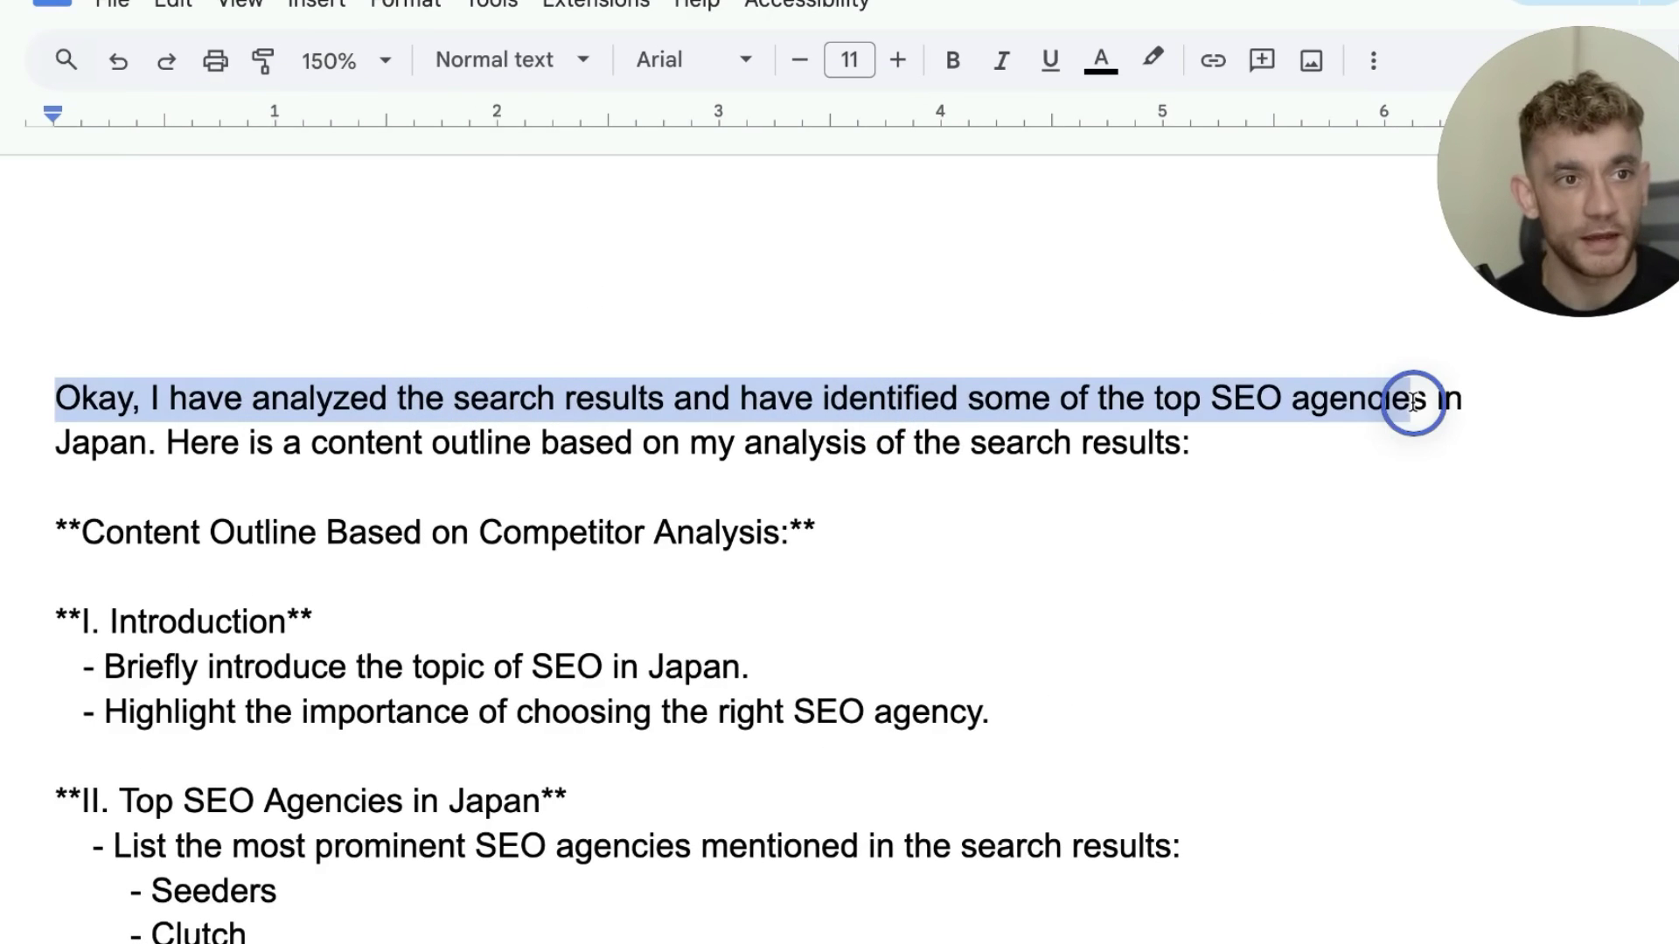
left_click_drag(1414, 400, 1474, 457)
left_click(1036, 444)
scroll(630, 525, "down", 2)
left_click_drag(127, 525, 810, 573)
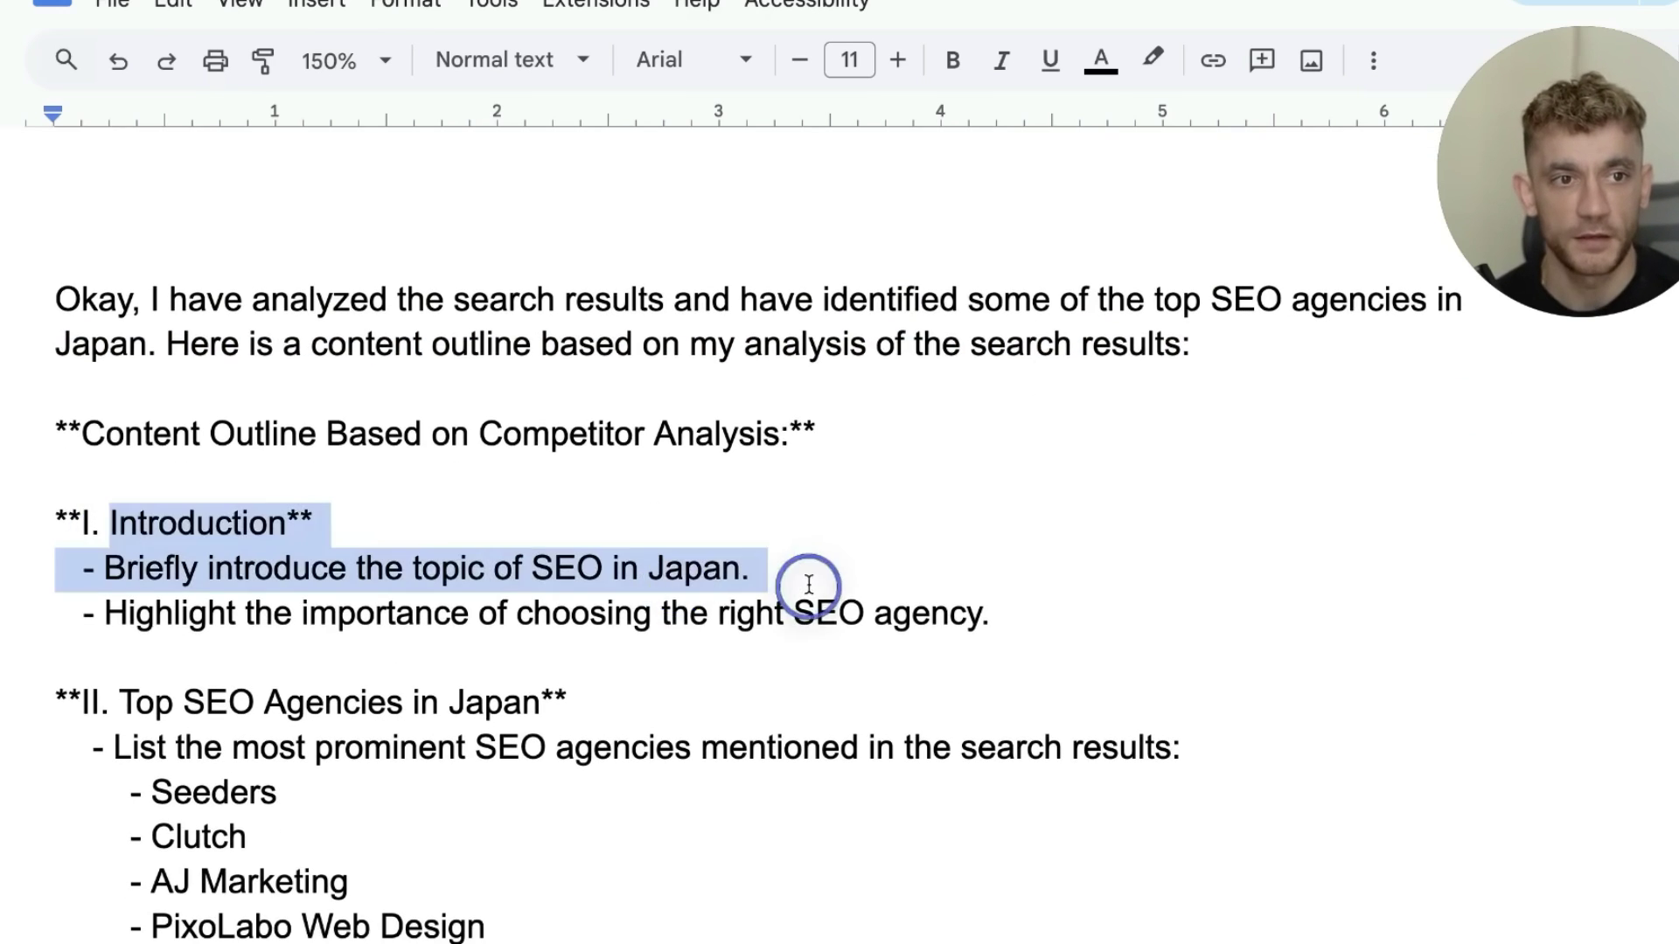
left_click(634, 581)
scroll(633, 581, "down", 6)
left_click_drag(175, 236, 641, 690)
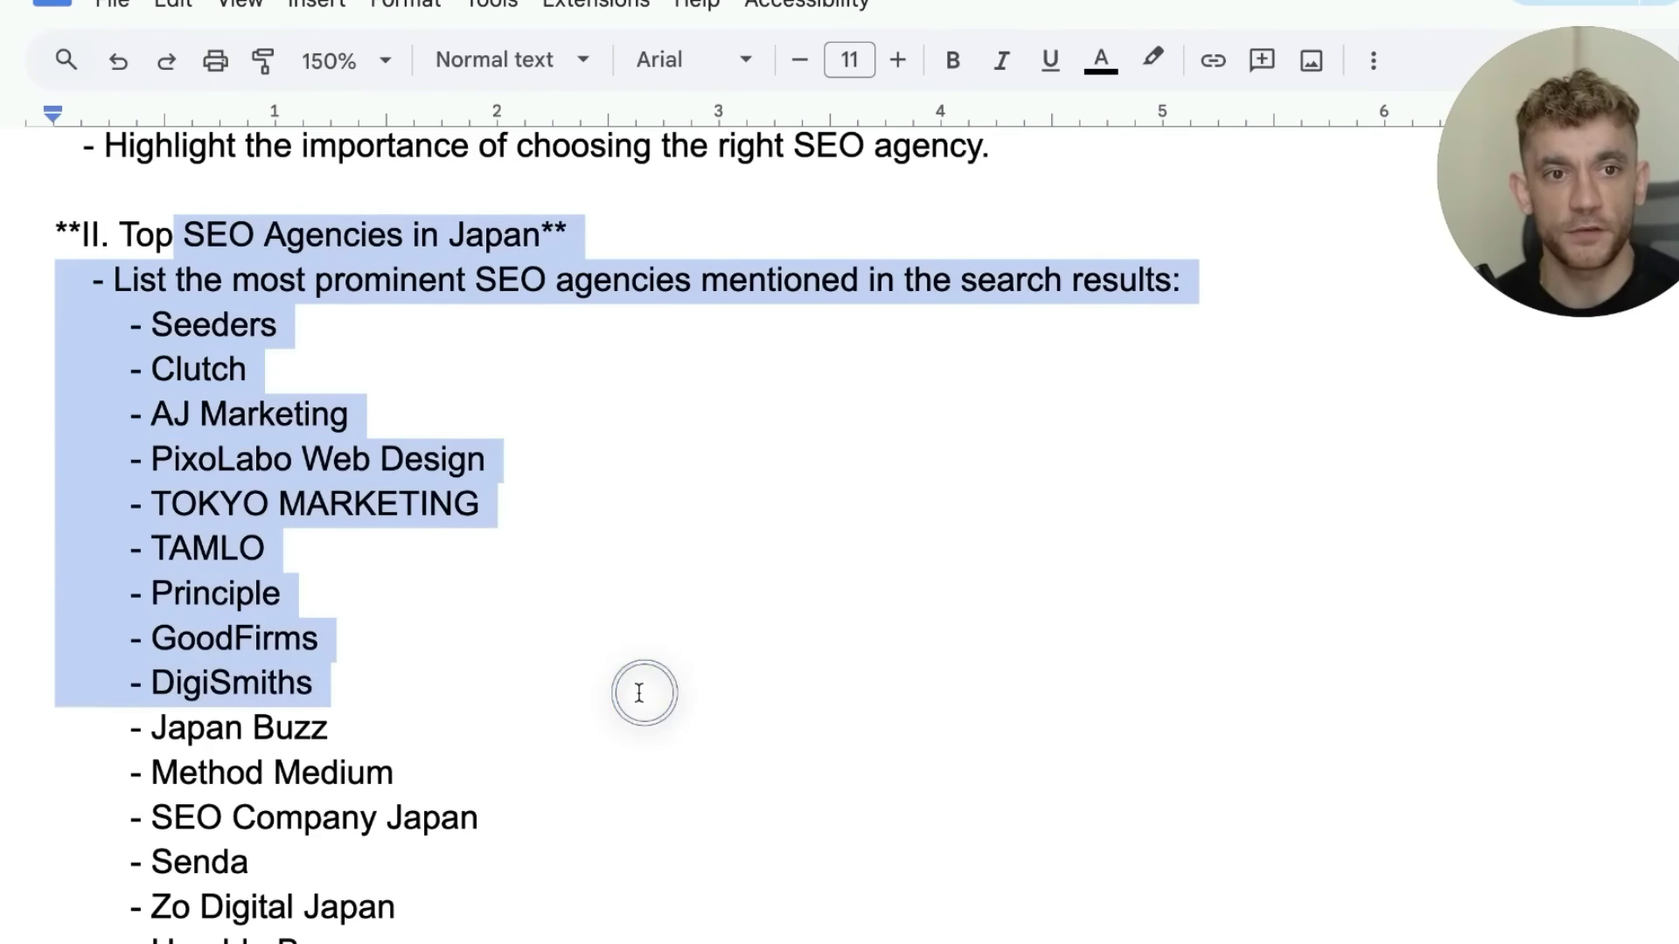
scroll(652, 697, "down", 7)
left_click_drag(484, 728, 461, 315)
scroll(350, 332, "up", 1)
left_click(240, 356)
left_click_drag(96, 269, 1264, 168)
scroll(532, 769, "down", 8)
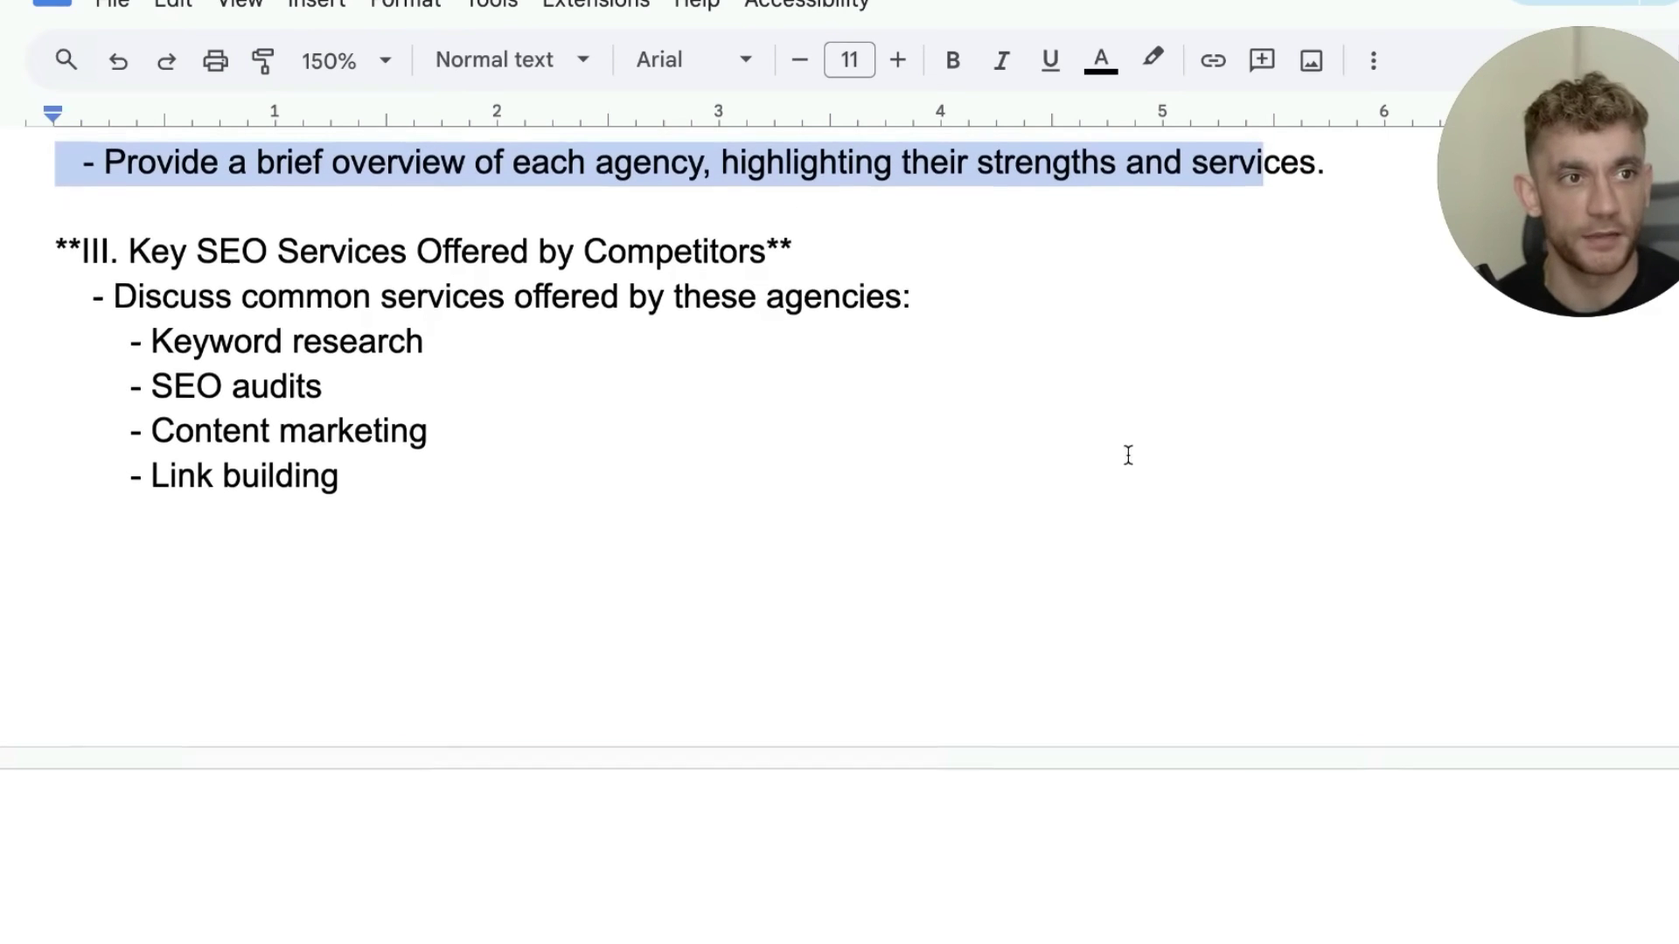
scroll(1125, 453, "up", 1)
left_click(1019, 543)
left_click_drag(197, 330, 601, 480)
scroll(601, 483, "down", 12)
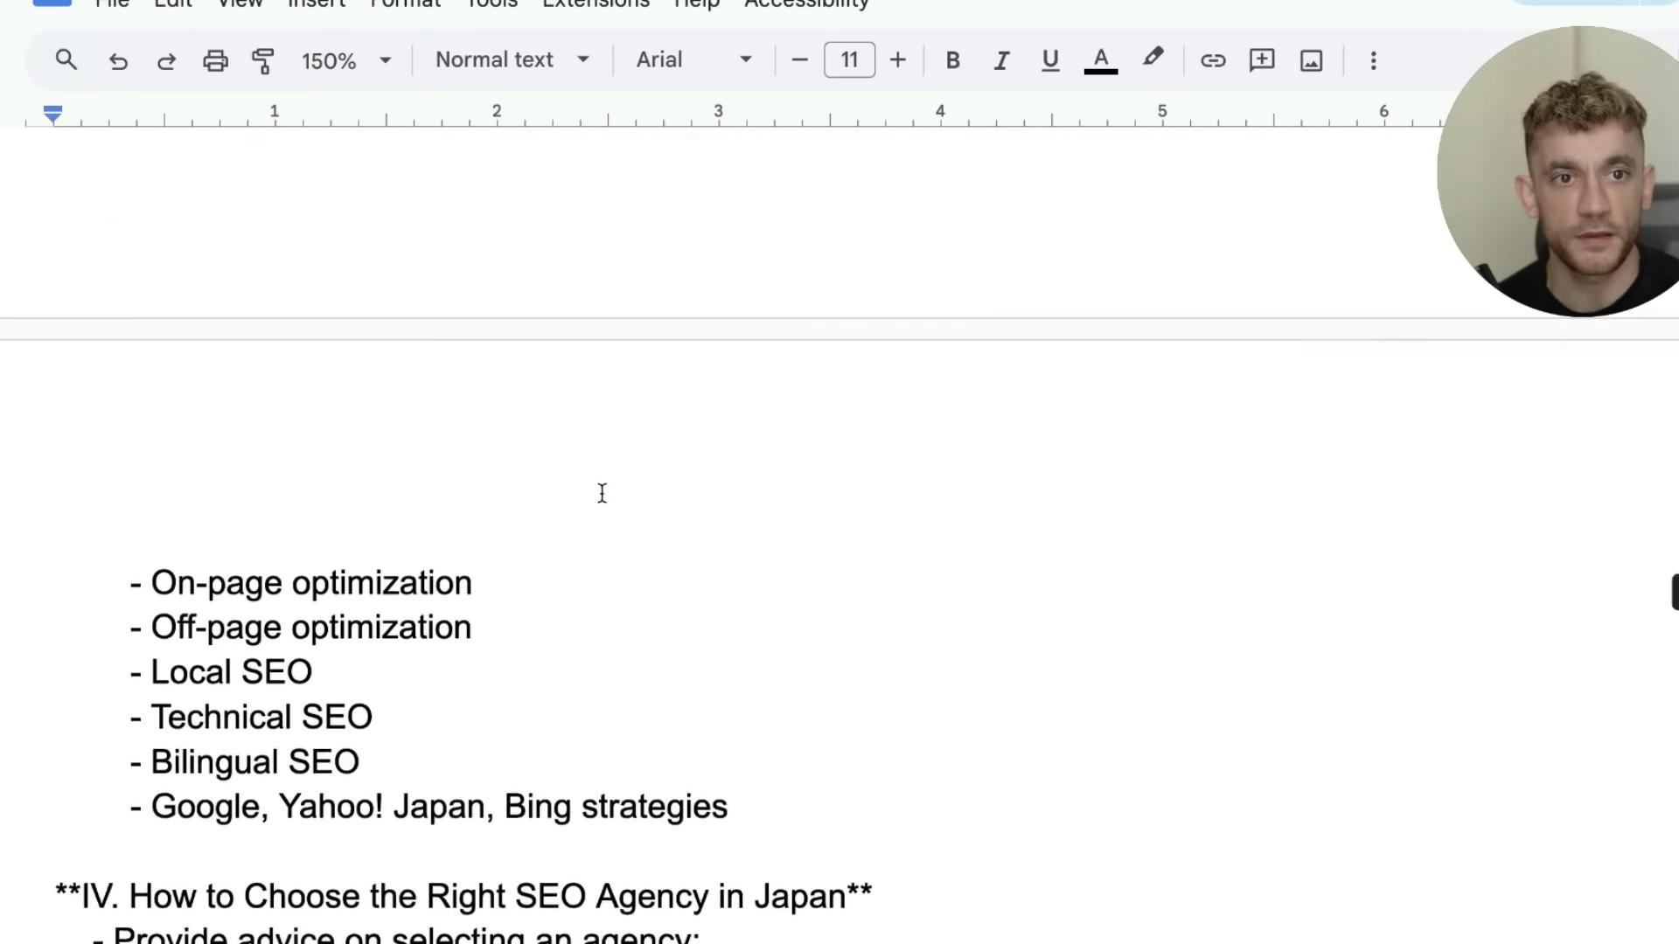
left_click_drag(306, 348, 525, 611)
scroll(522, 611, "down", 1)
scroll(520, 611, "down", 10)
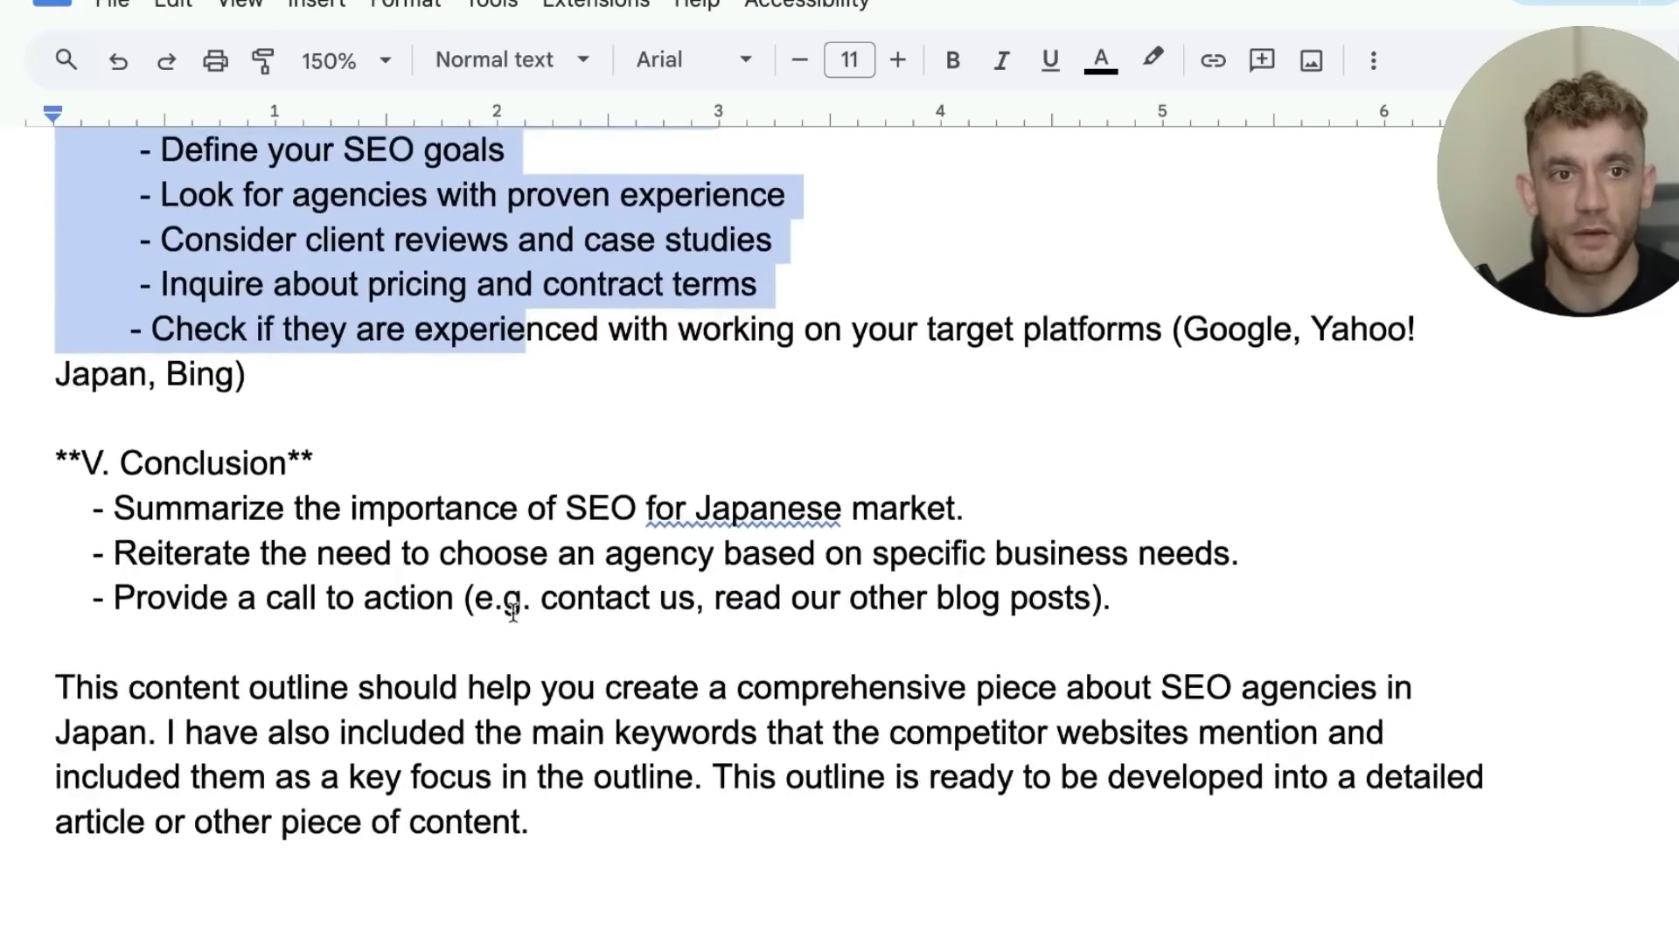
scroll(516, 604, "up", 20)
left_click_drag(315, 397, 567, 801)
scroll(795, 686, "down", 15)
scroll(781, 819, "down", 10)
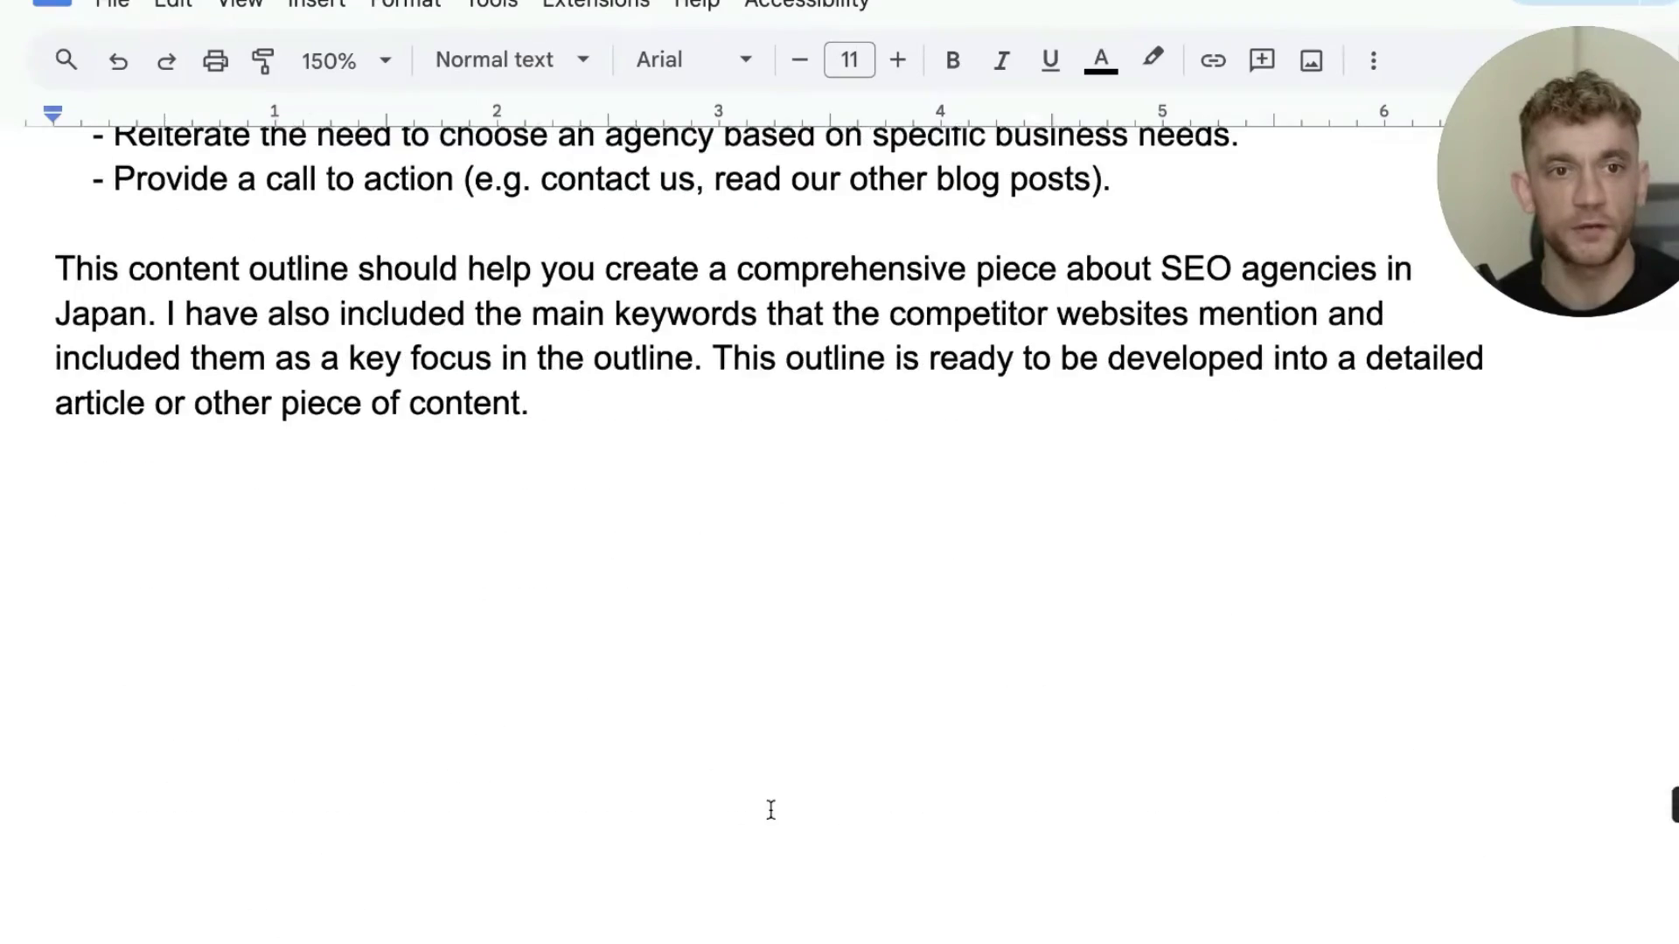
scroll(664, 428, "up", 20)
left_click(405, 272)
scroll(350, 271, "up", 3)
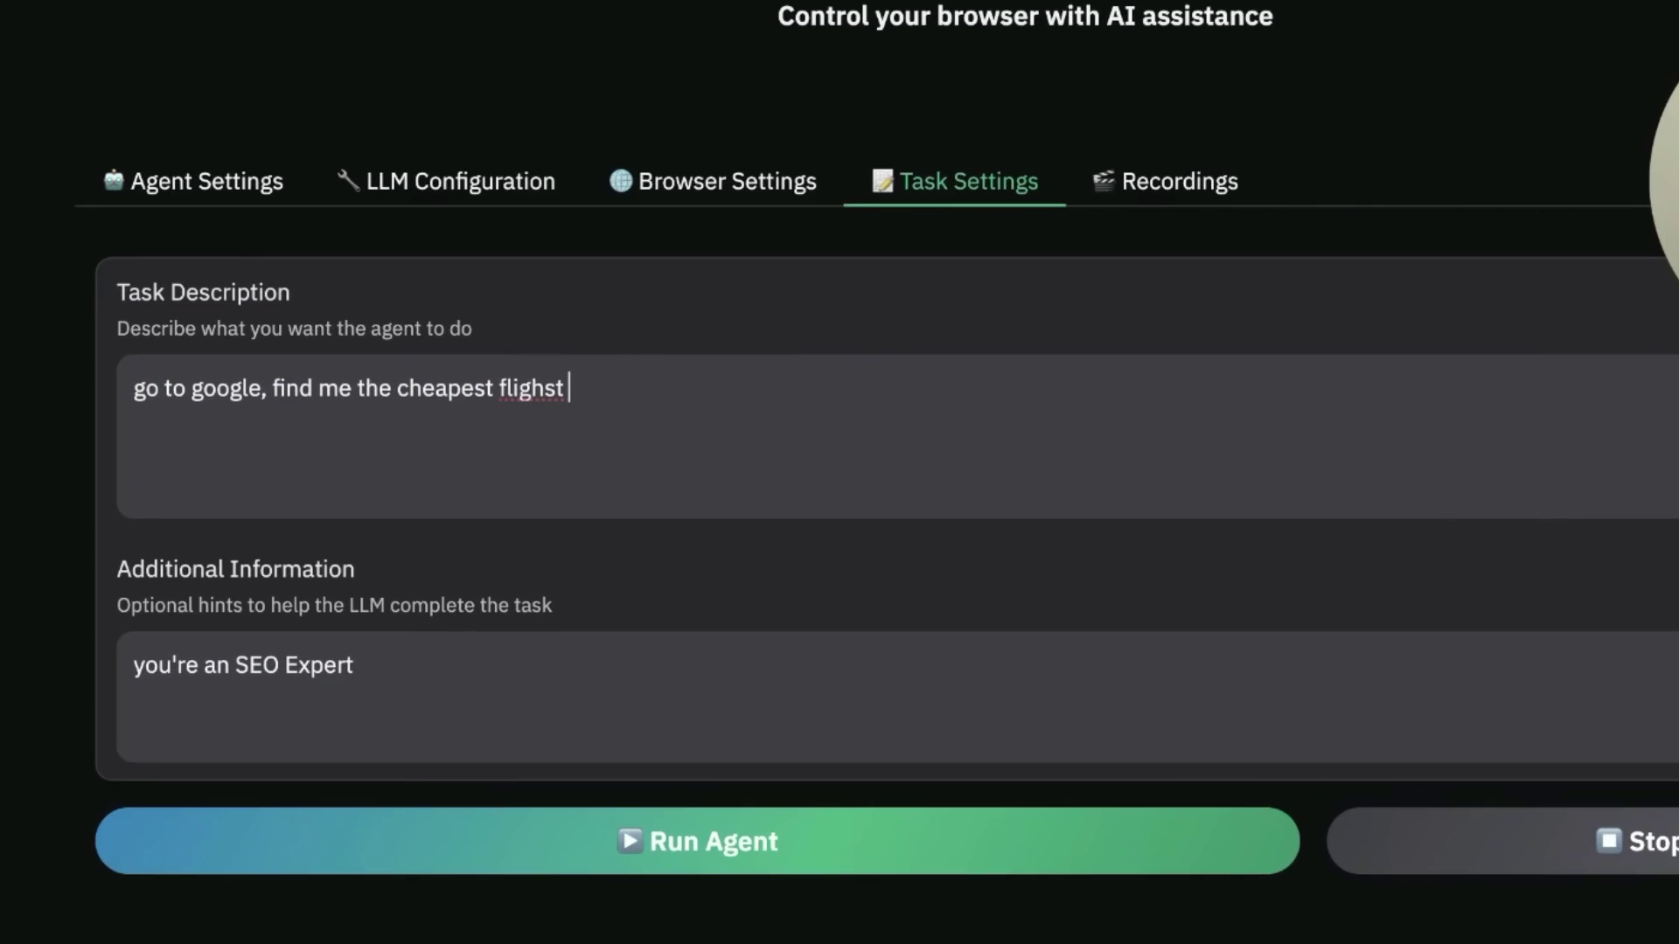
Make the task 'cheapest flights from bangkok to uk' with the hint 'you're an executive assistant'
key("BackSpace")
key("BackSpace")
type("ts from bangkok to uk")
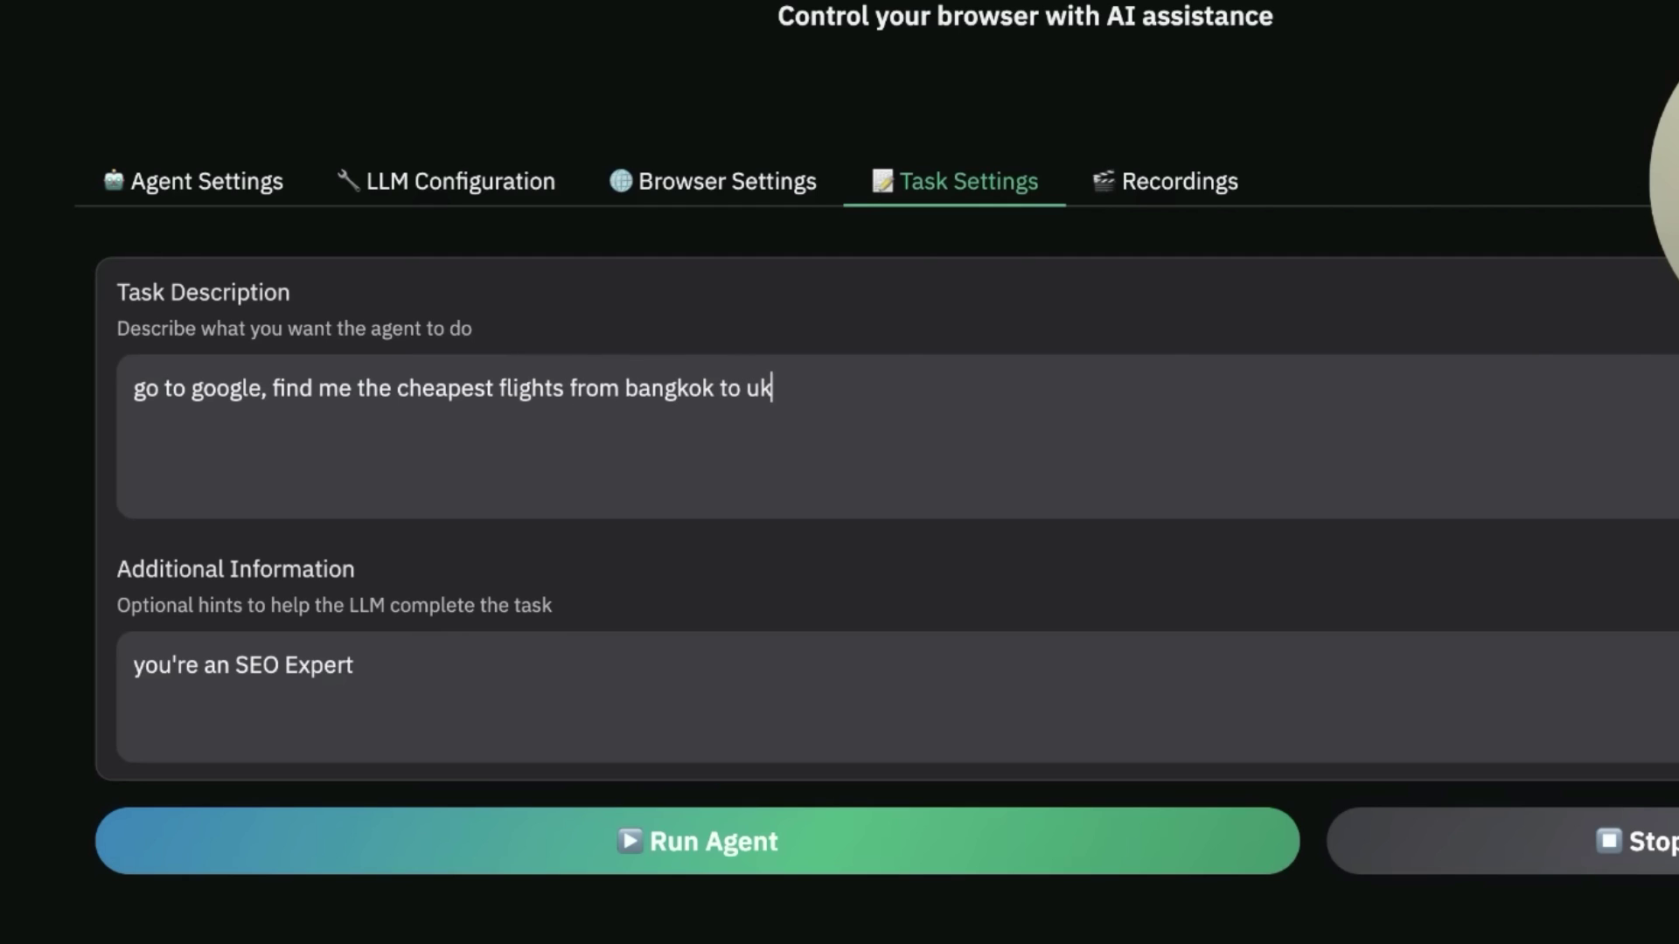
left_click(758, 648)
key("ctrl+a")
key("BackSpace")
type("you're an exceuct")
key("BackSpace")
key("BackSpace")
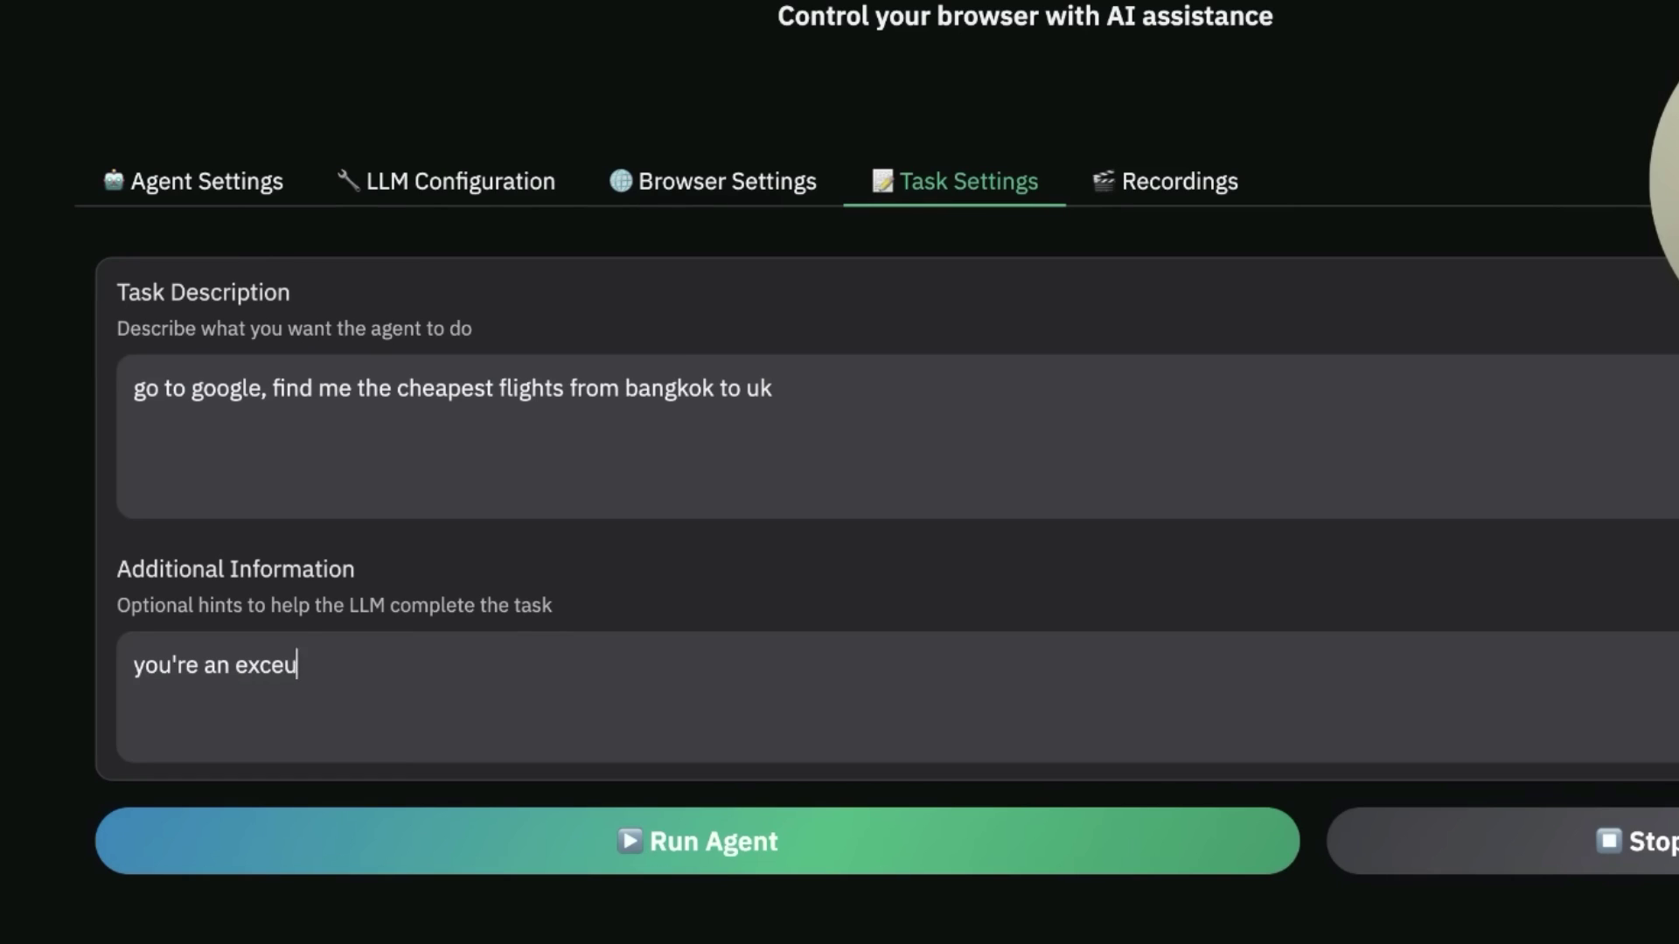
key("BackSpace")
type("cutive assistant")
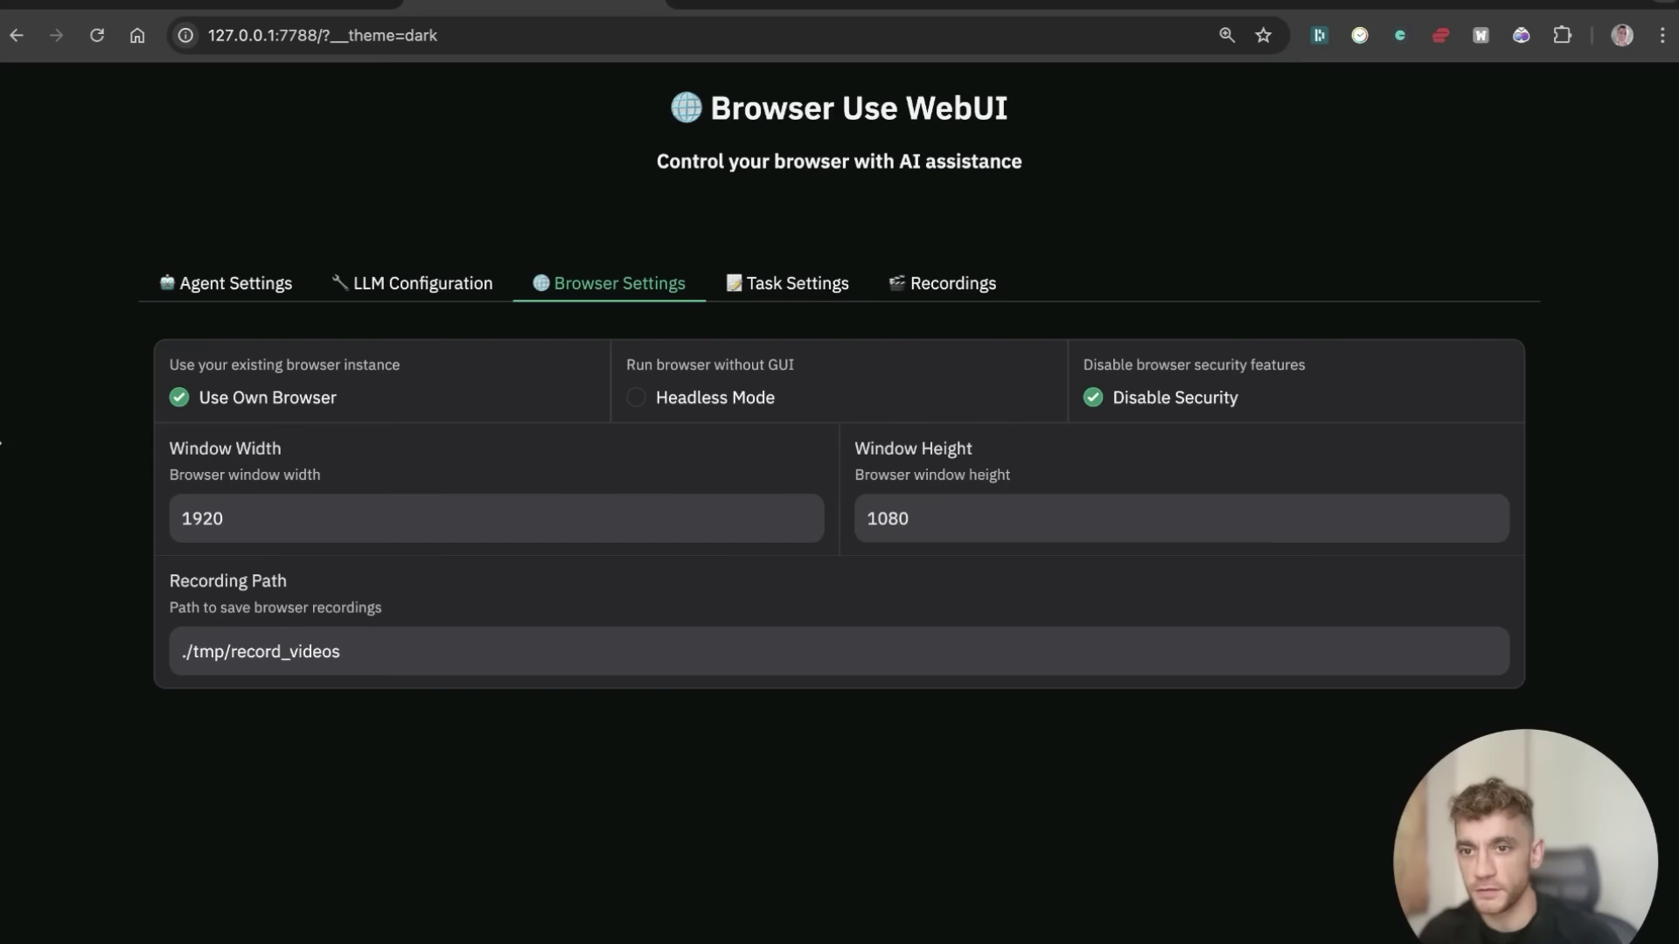
Switch off Use Own Browser and Headless Mode in Browser Settings and return to the task
left_click(799, 253)
left_click(554, 282)
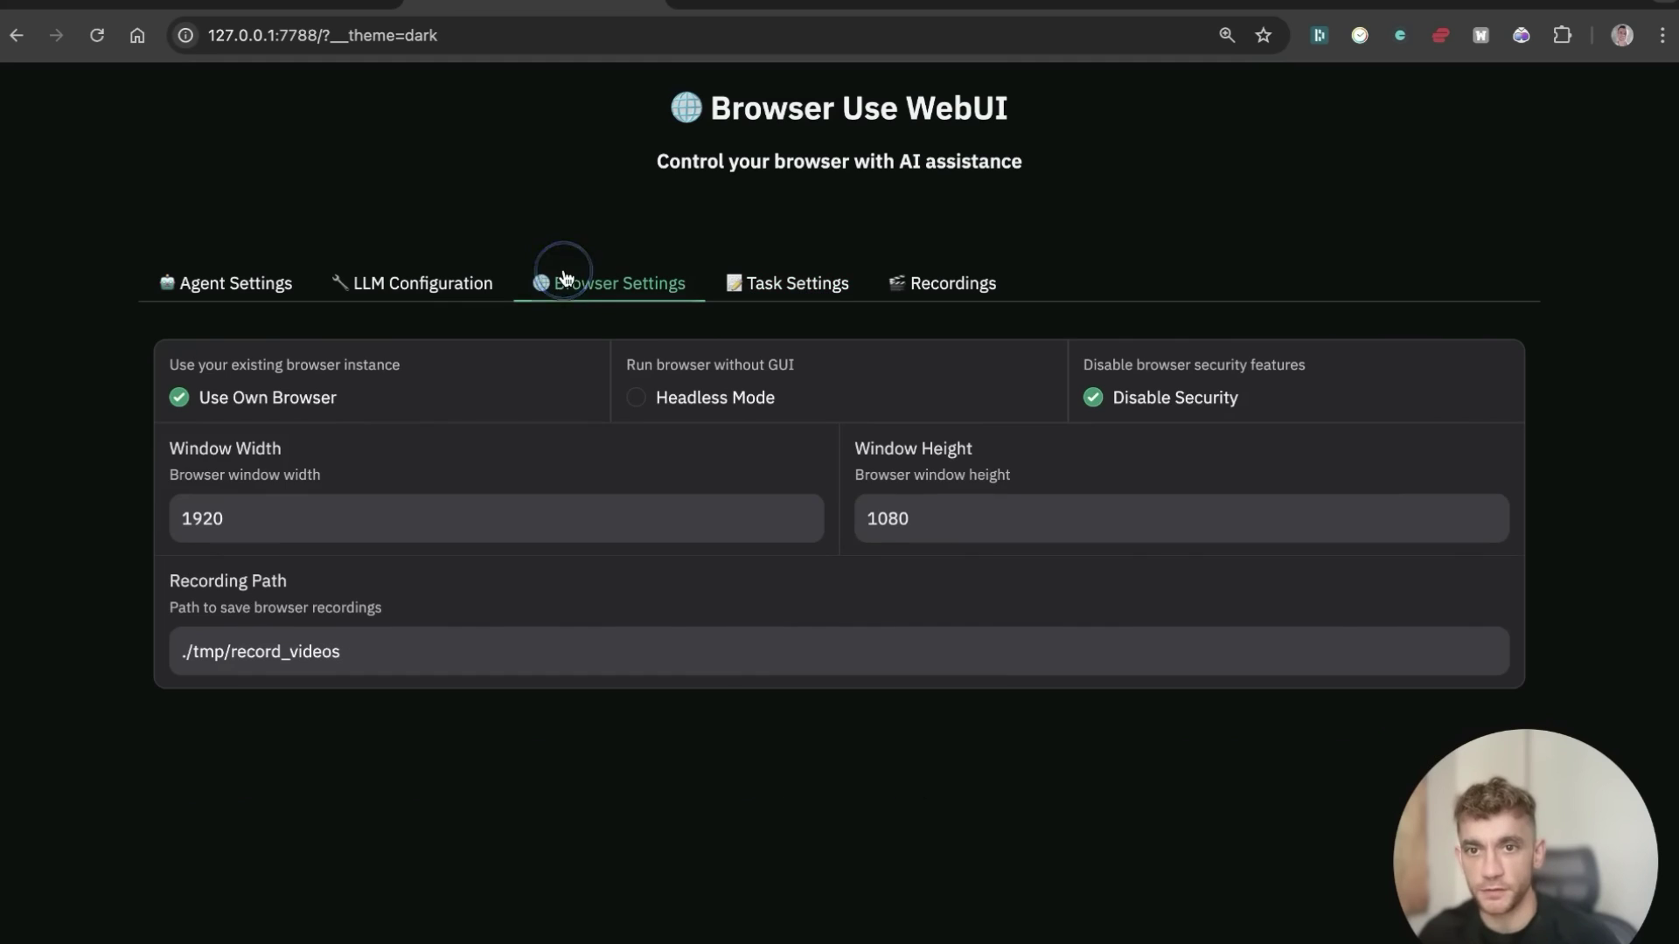
left_click(636, 398)
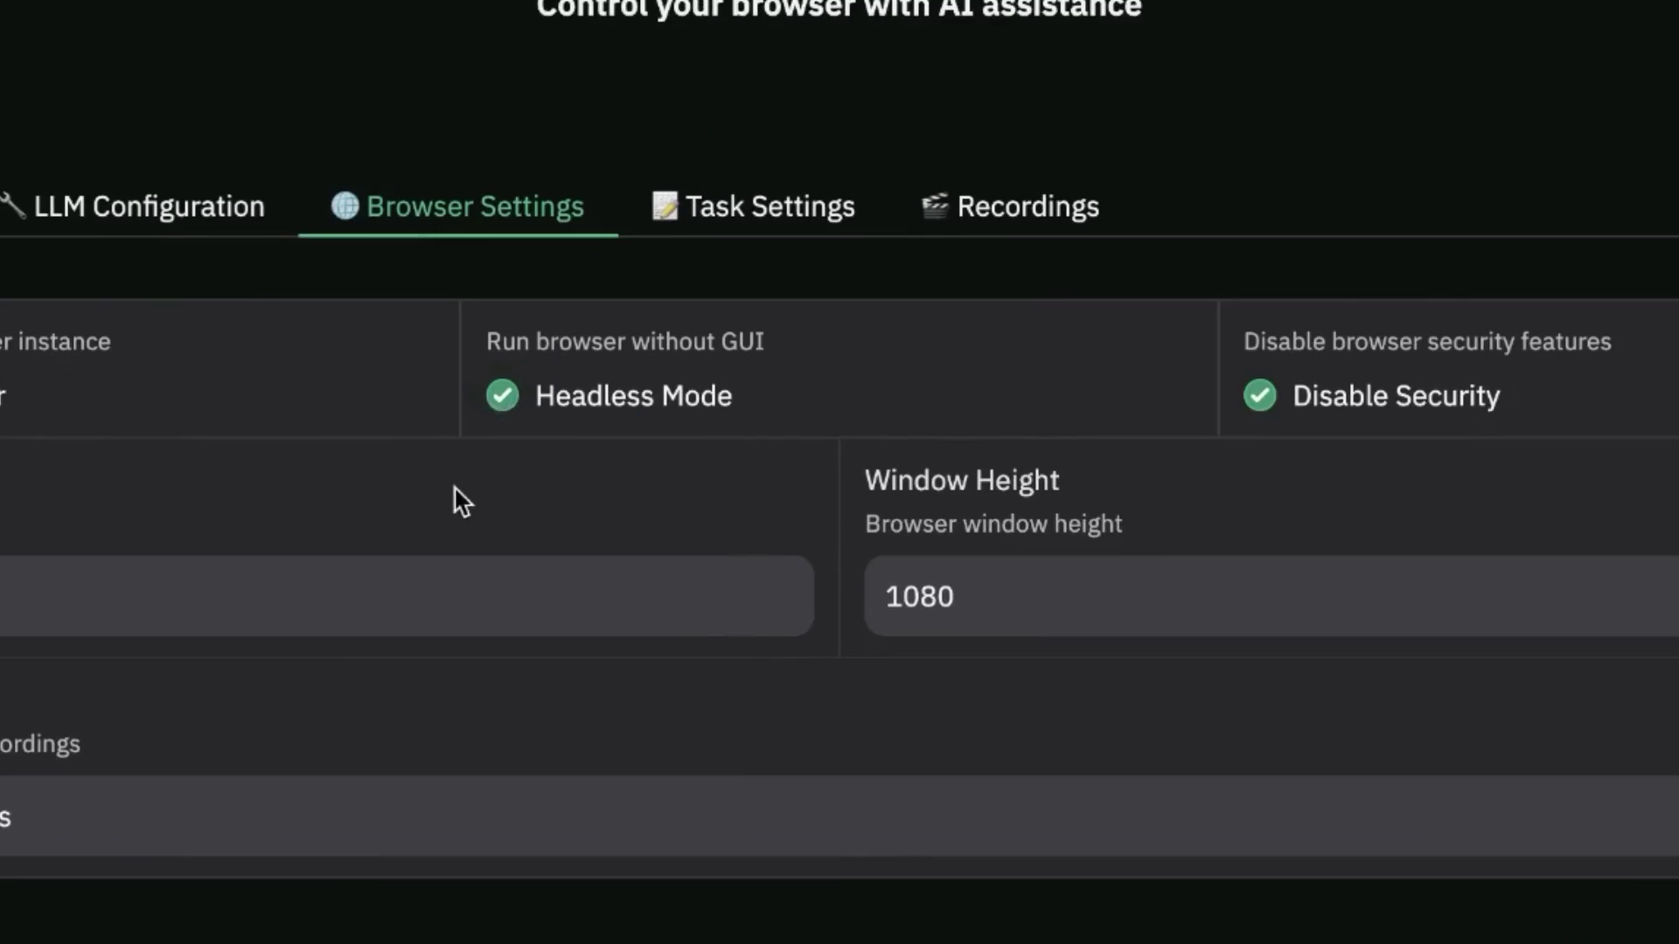
left_click(954, 282)
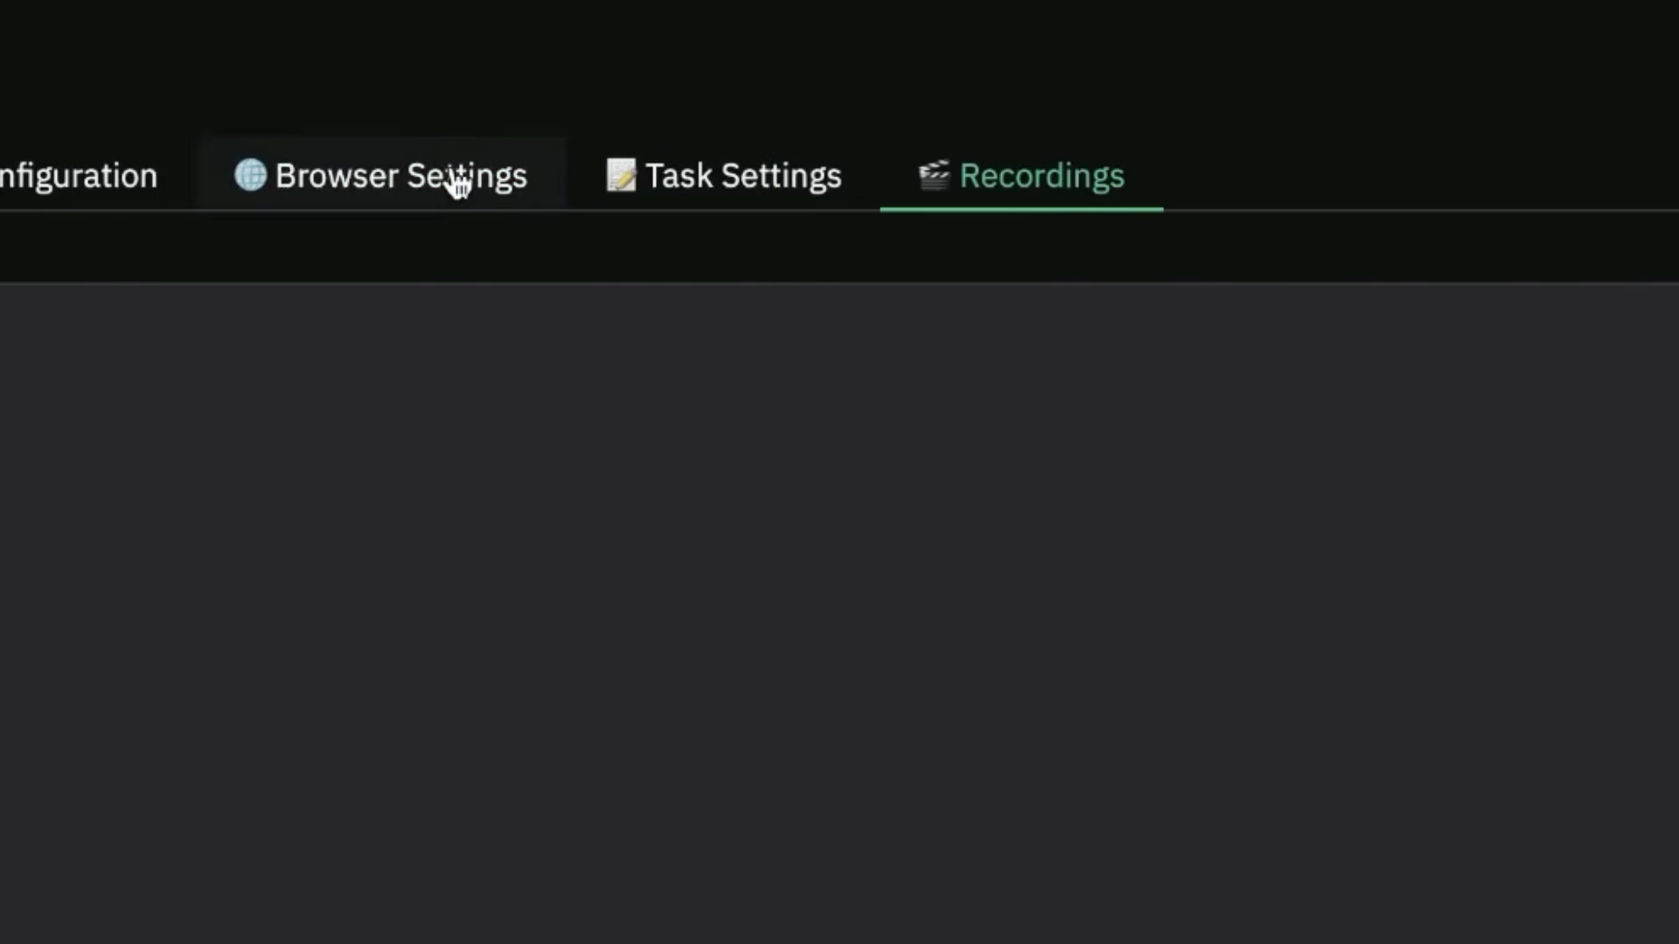
scroll(743, 524, "down", 7)
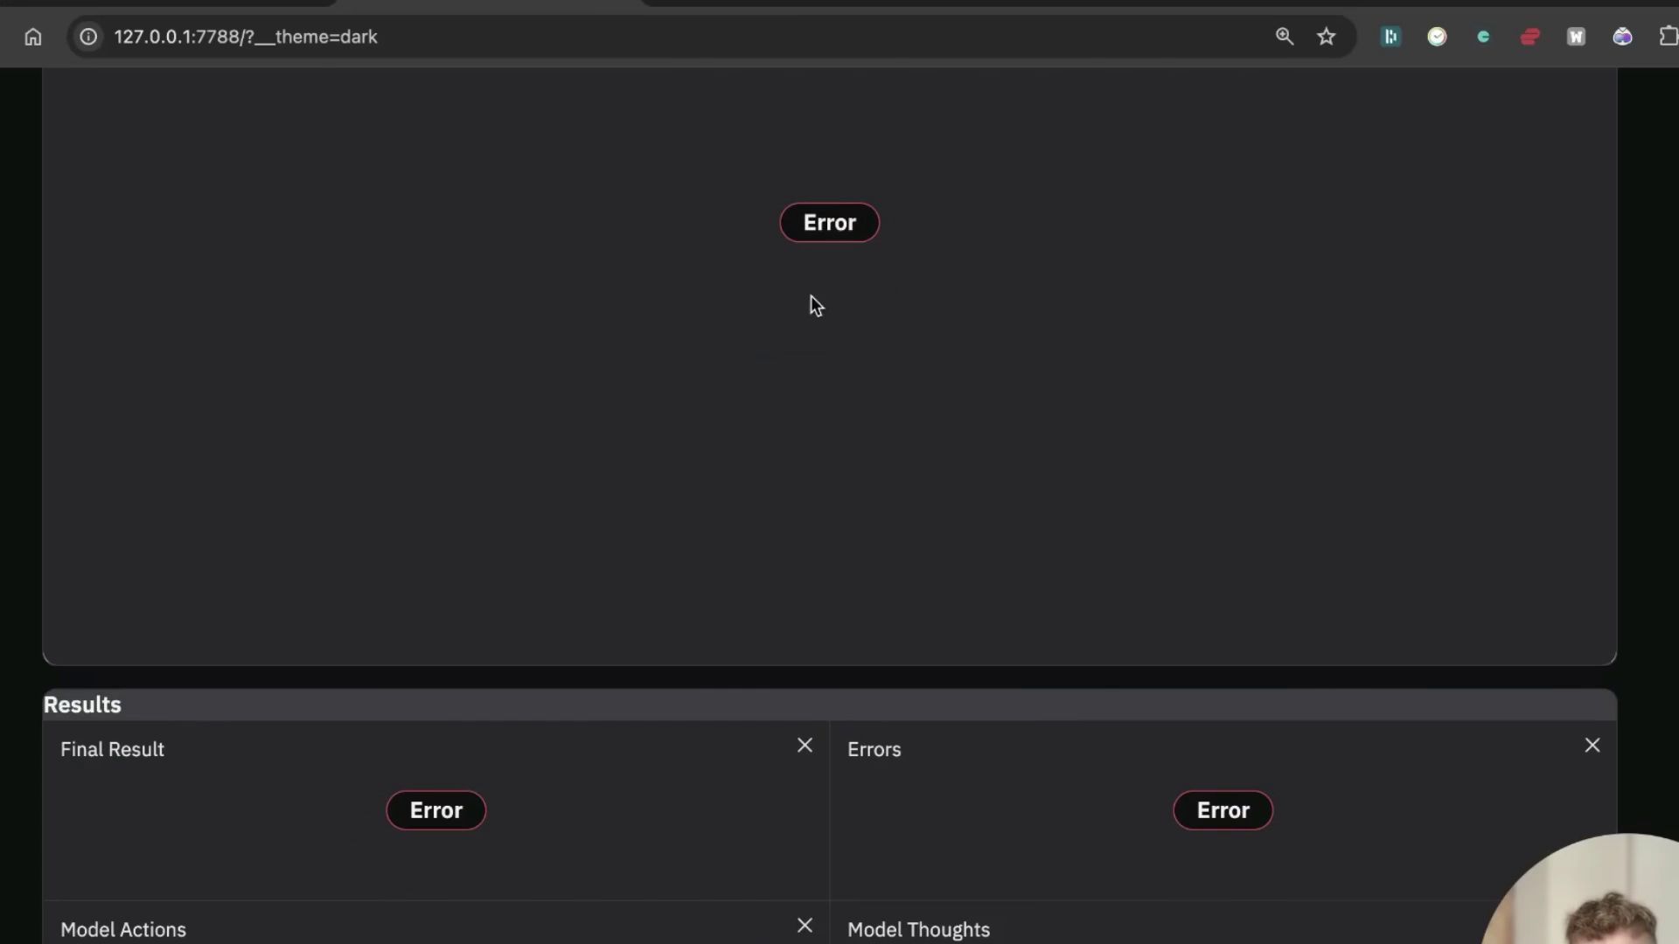
scroll(752, 175, "up", 7)
left_click(534, 321)
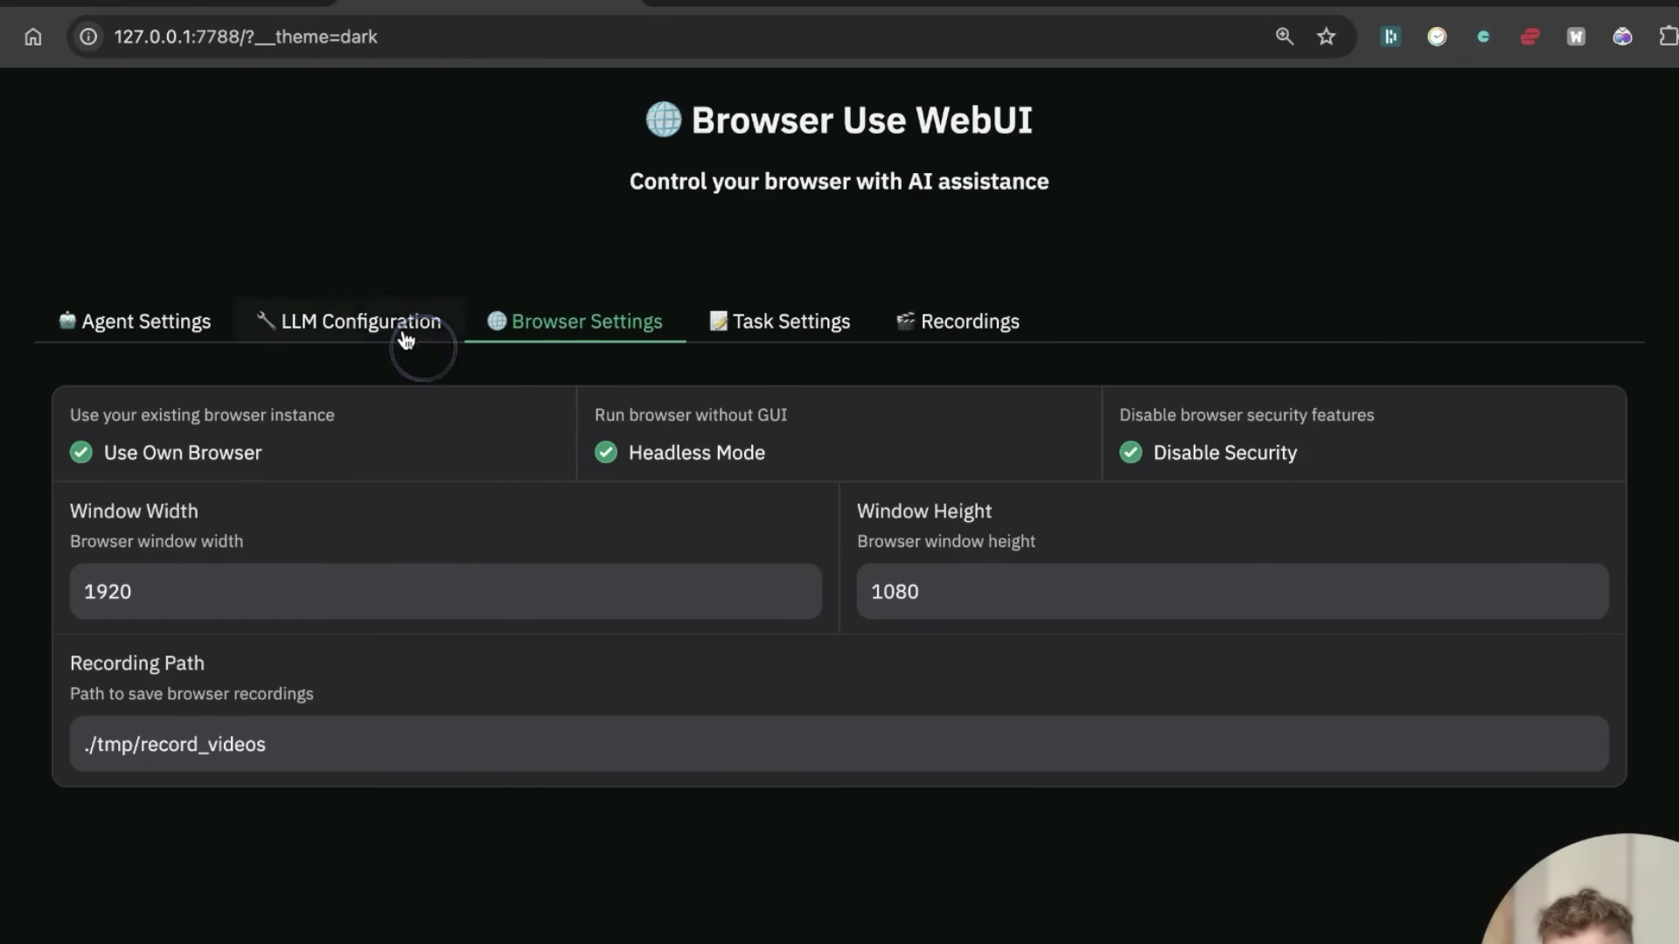
left_click(761, 446)
left_click(781, 325)
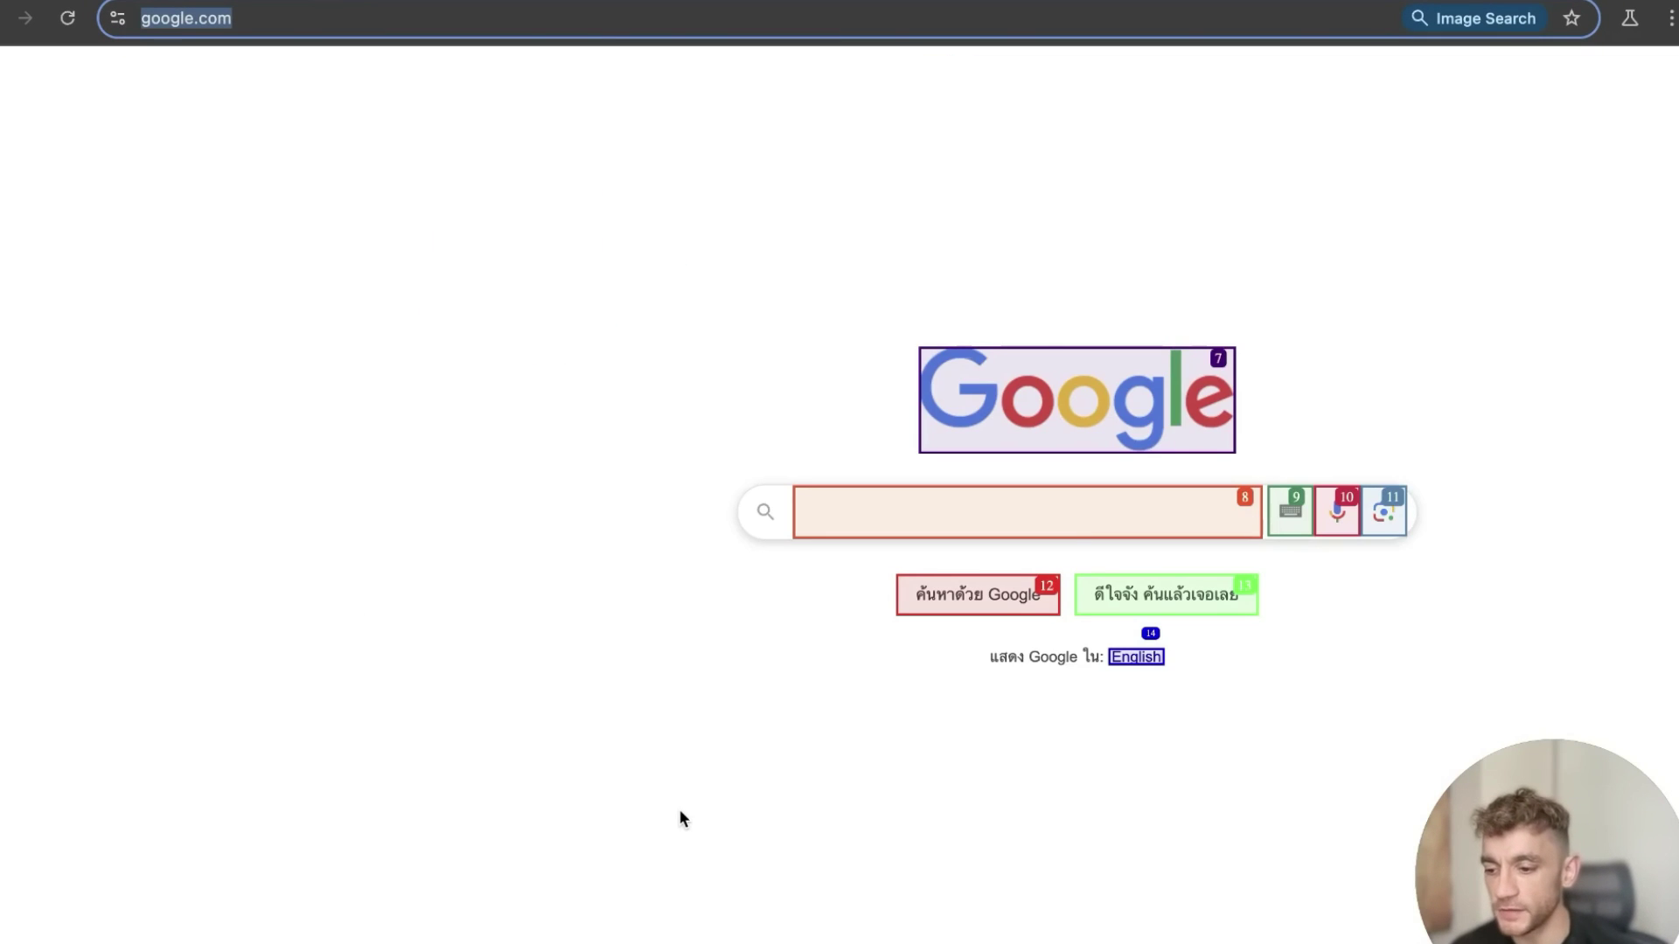
Search Google for 'cheapest flights from bangkok to uk'
type("cheapest flights from bangkok to uk")
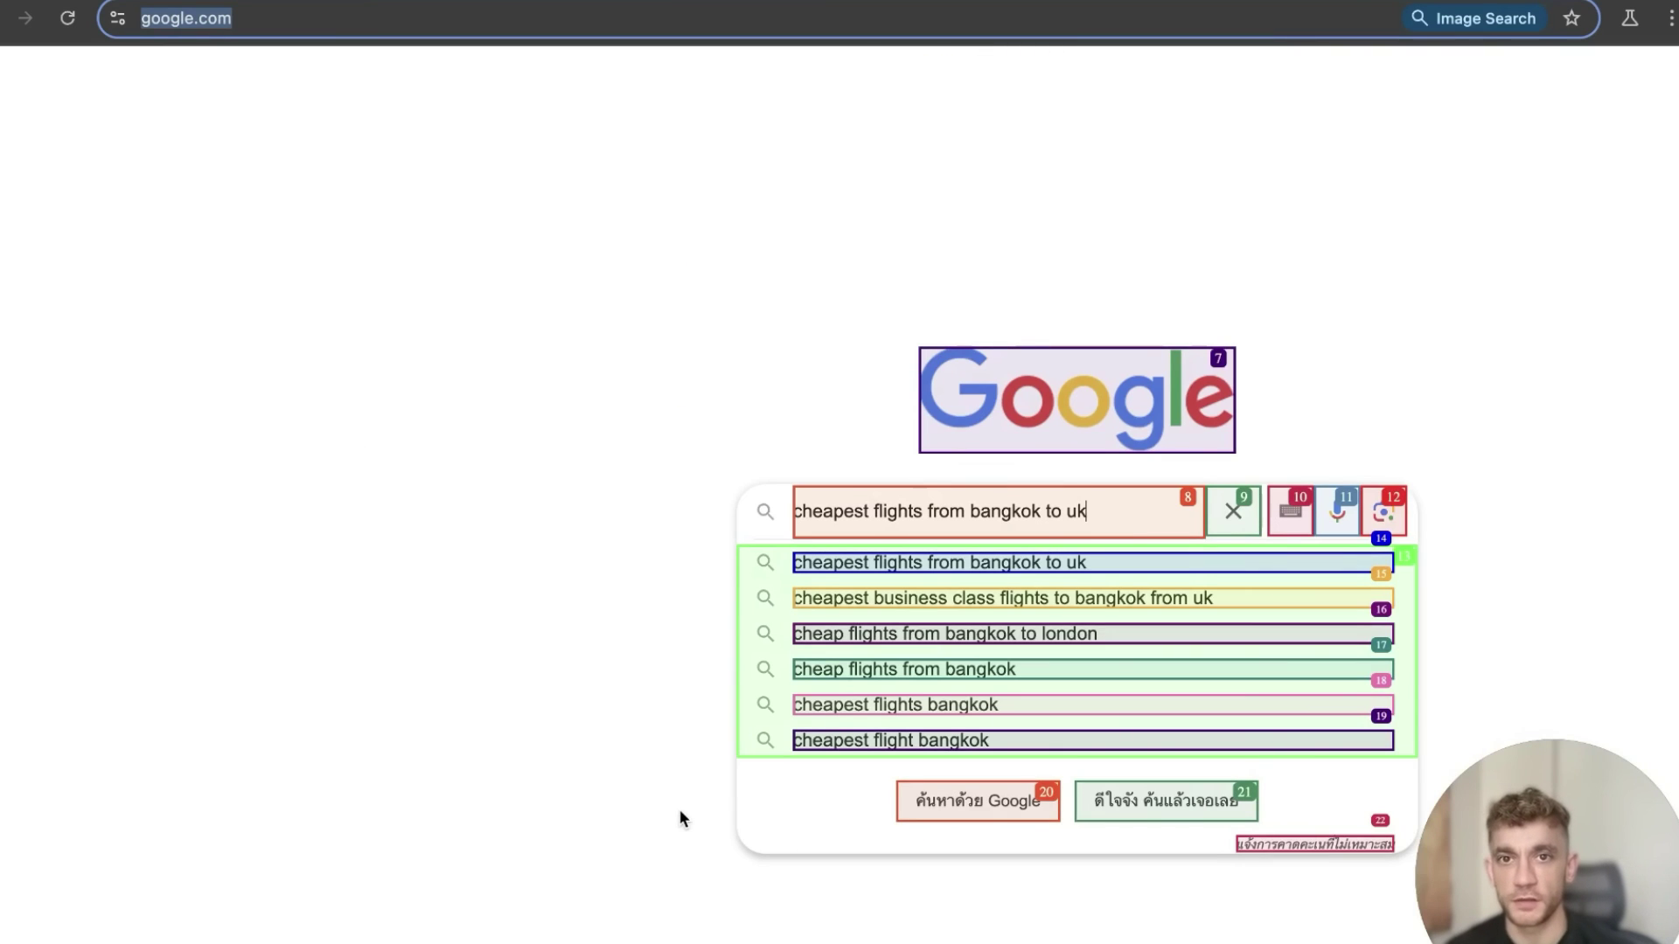
key("Return")
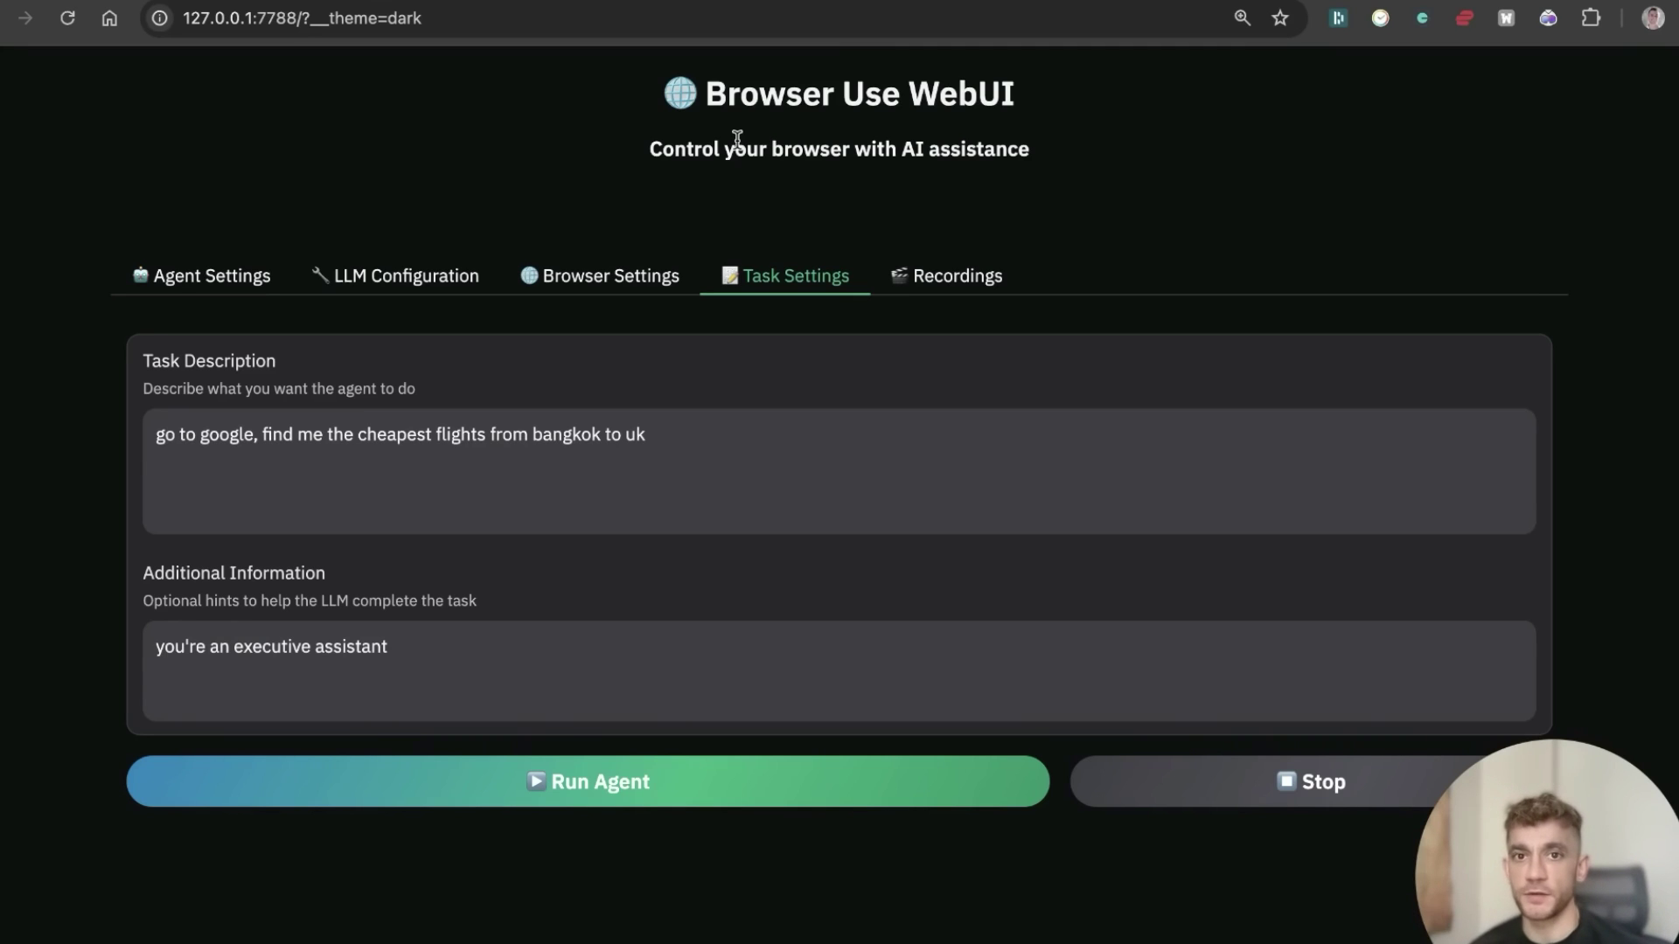
Select the Final Result text reporting the THB 23,135 Bangkok–London flight
left_click(957, 276)
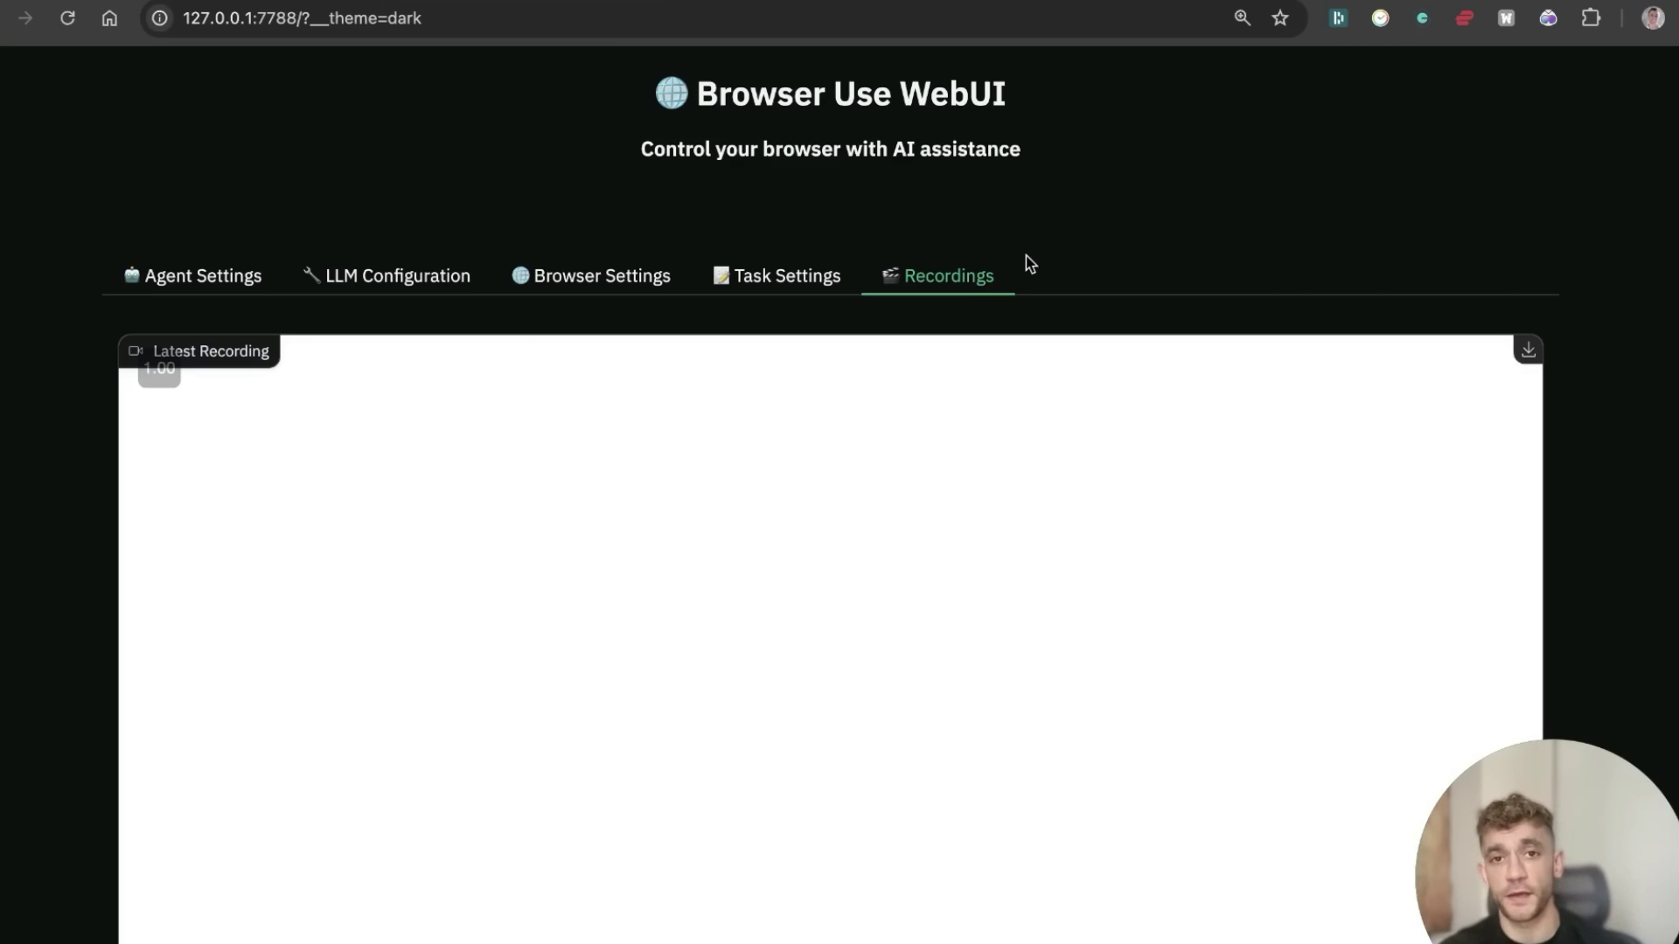
scroll(883, 354, "down", 10)
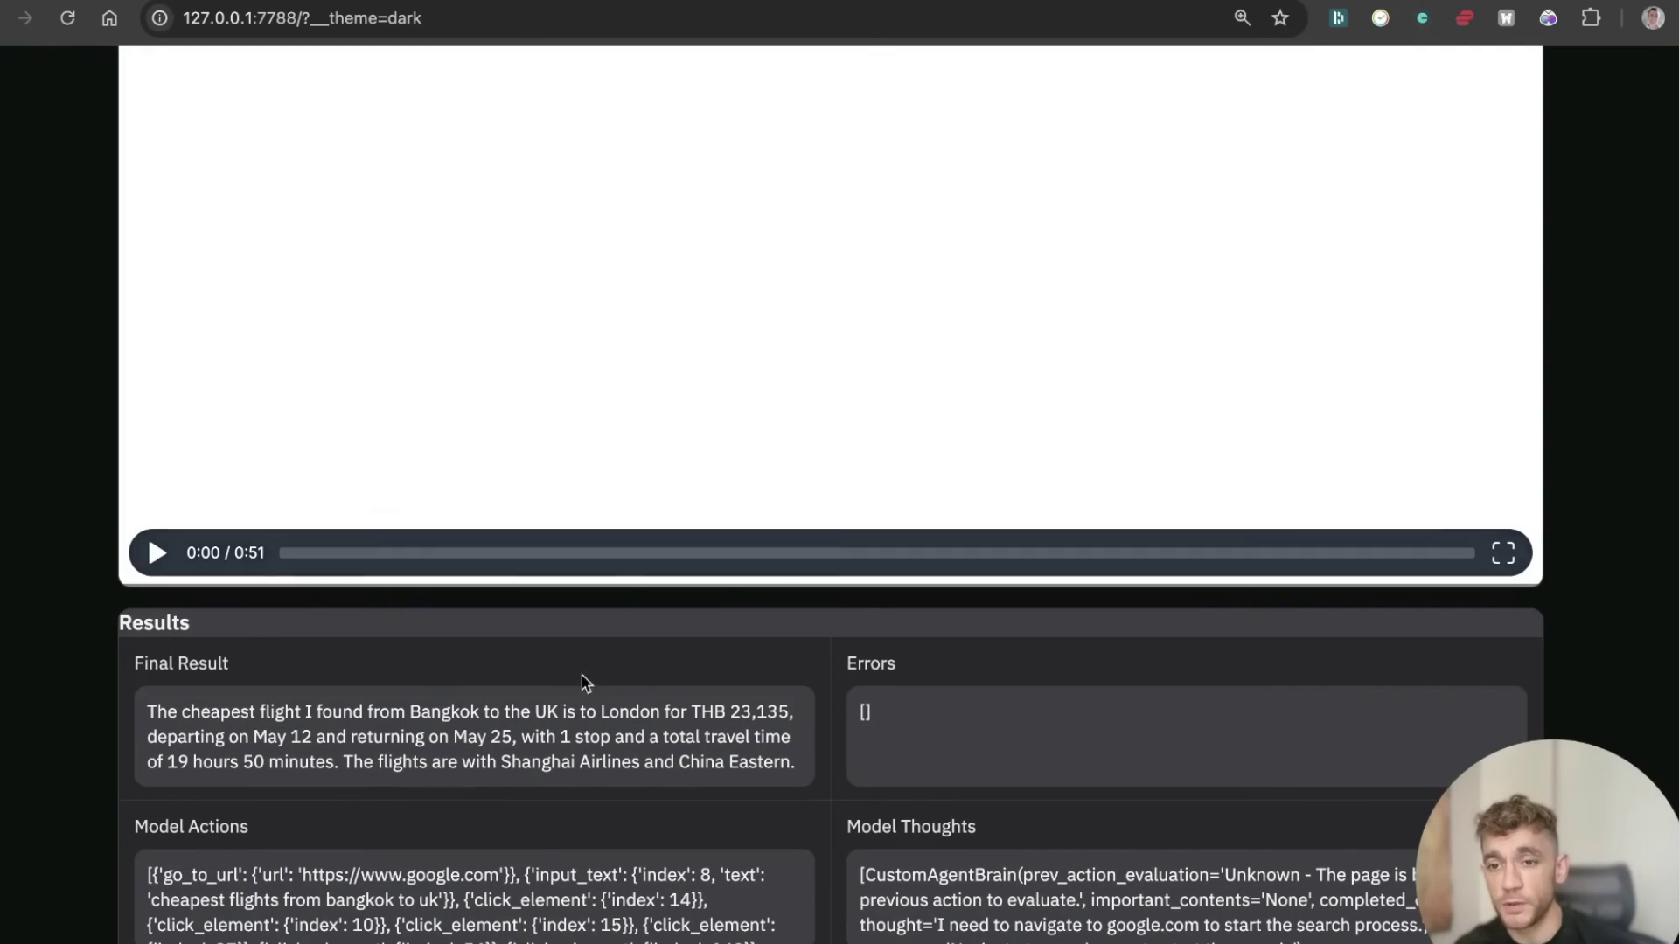
key("super+a")
key("super+c")
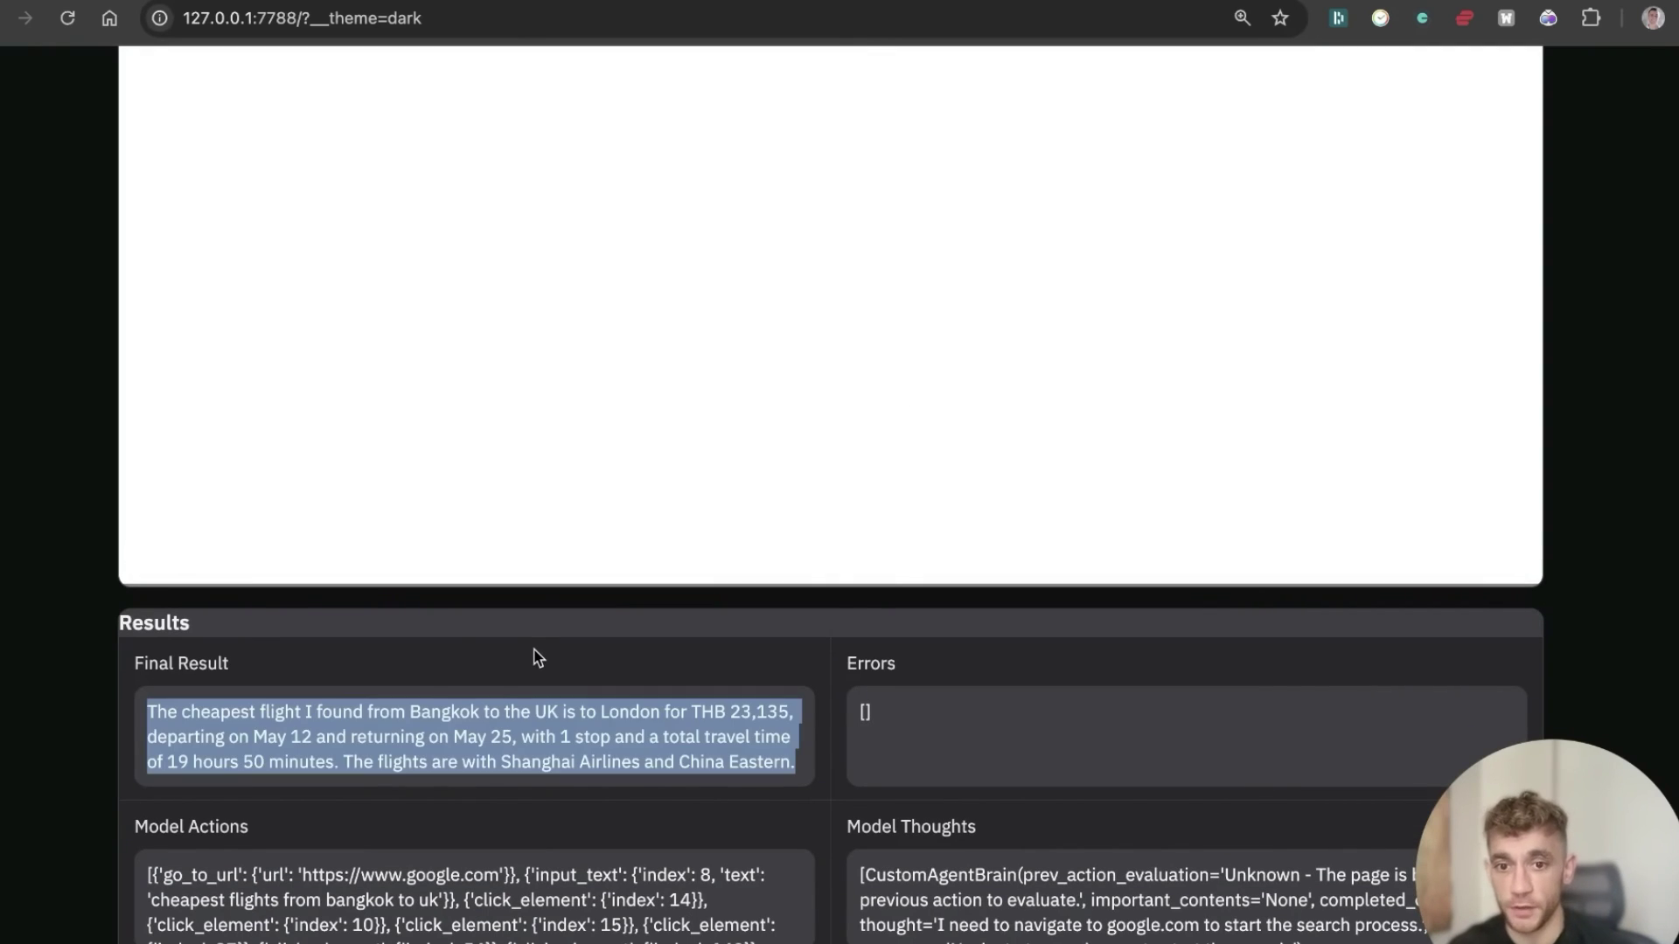
Create a new Google Doc via docs.new and paste the cheapest Bangkok-to-London flight paragraph
key("super+t")
type("docs.new")
key("Return")
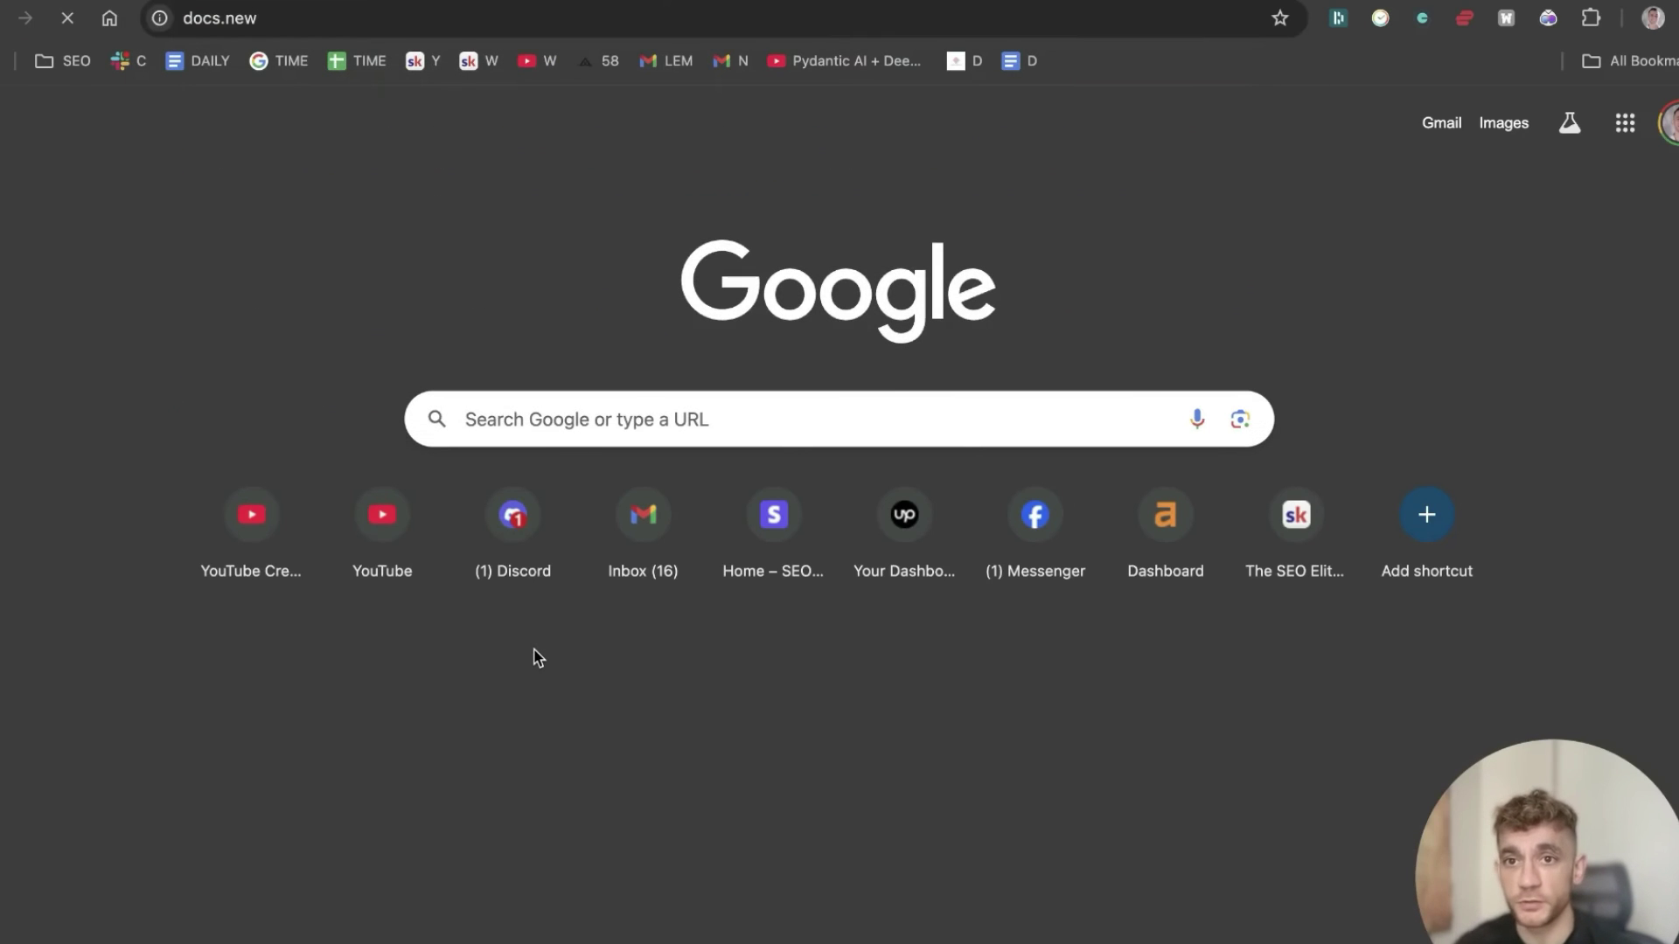
key("super+v")
Select the opening words of the pasted flight paragraph, up to May
left_click(359, 349)
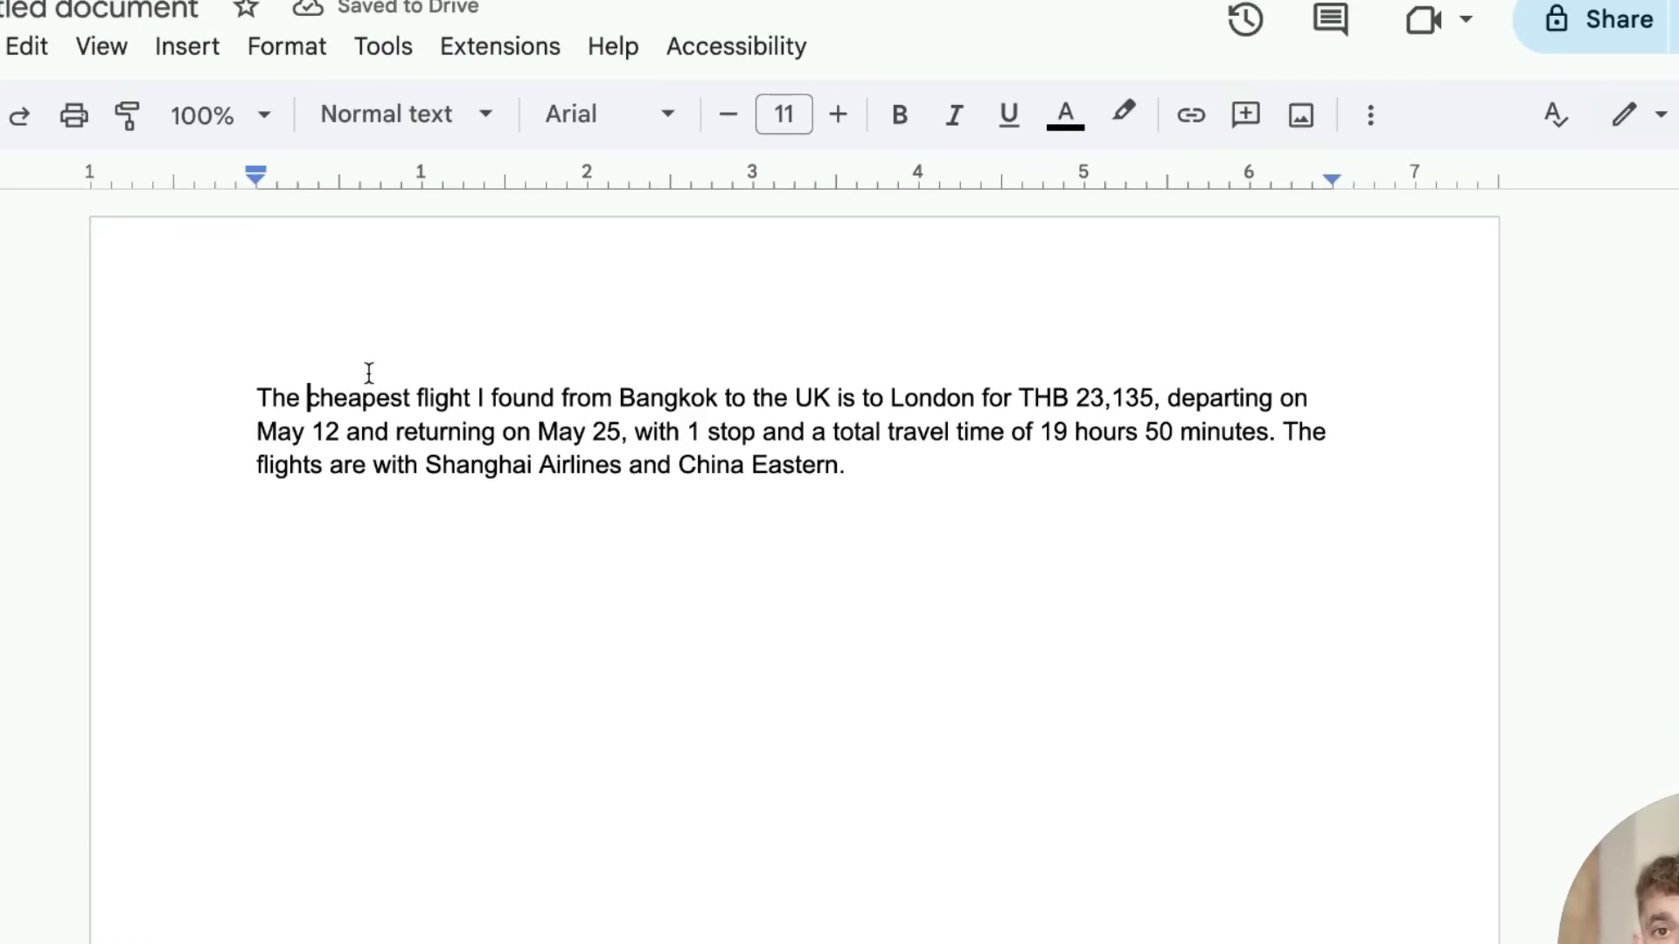
scroll(314, 364, "up", 5)
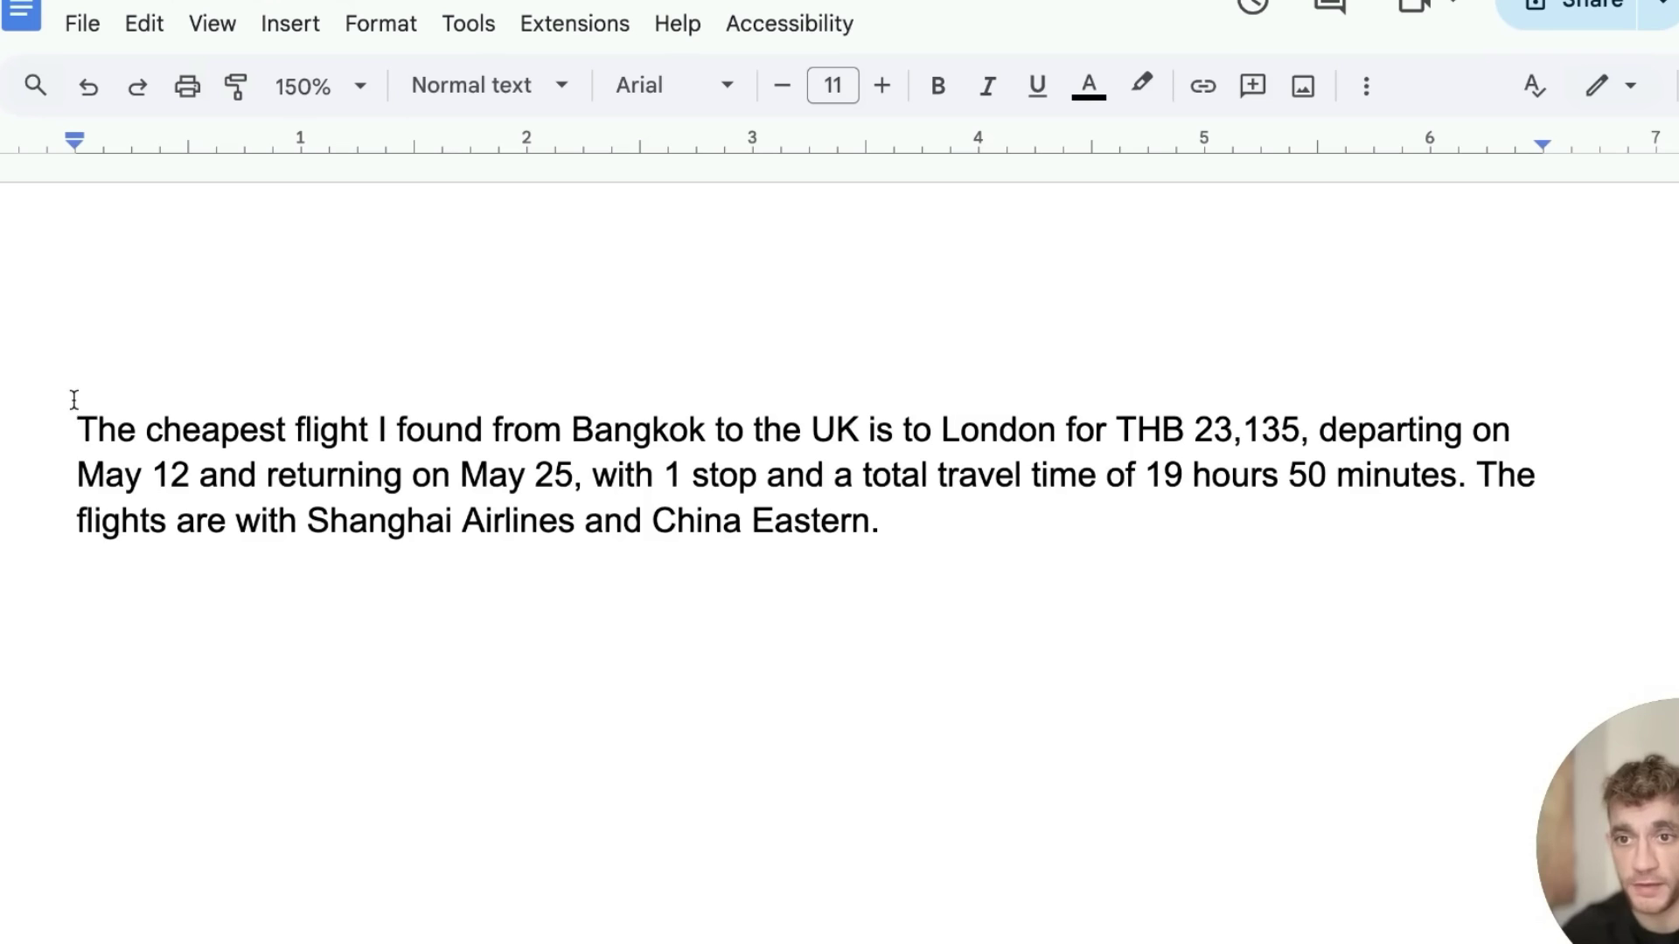
left_click_drag(77, 427, 1259, 435)
right_click(1272, 433)
key("Escape")
left_click(1370, 407)
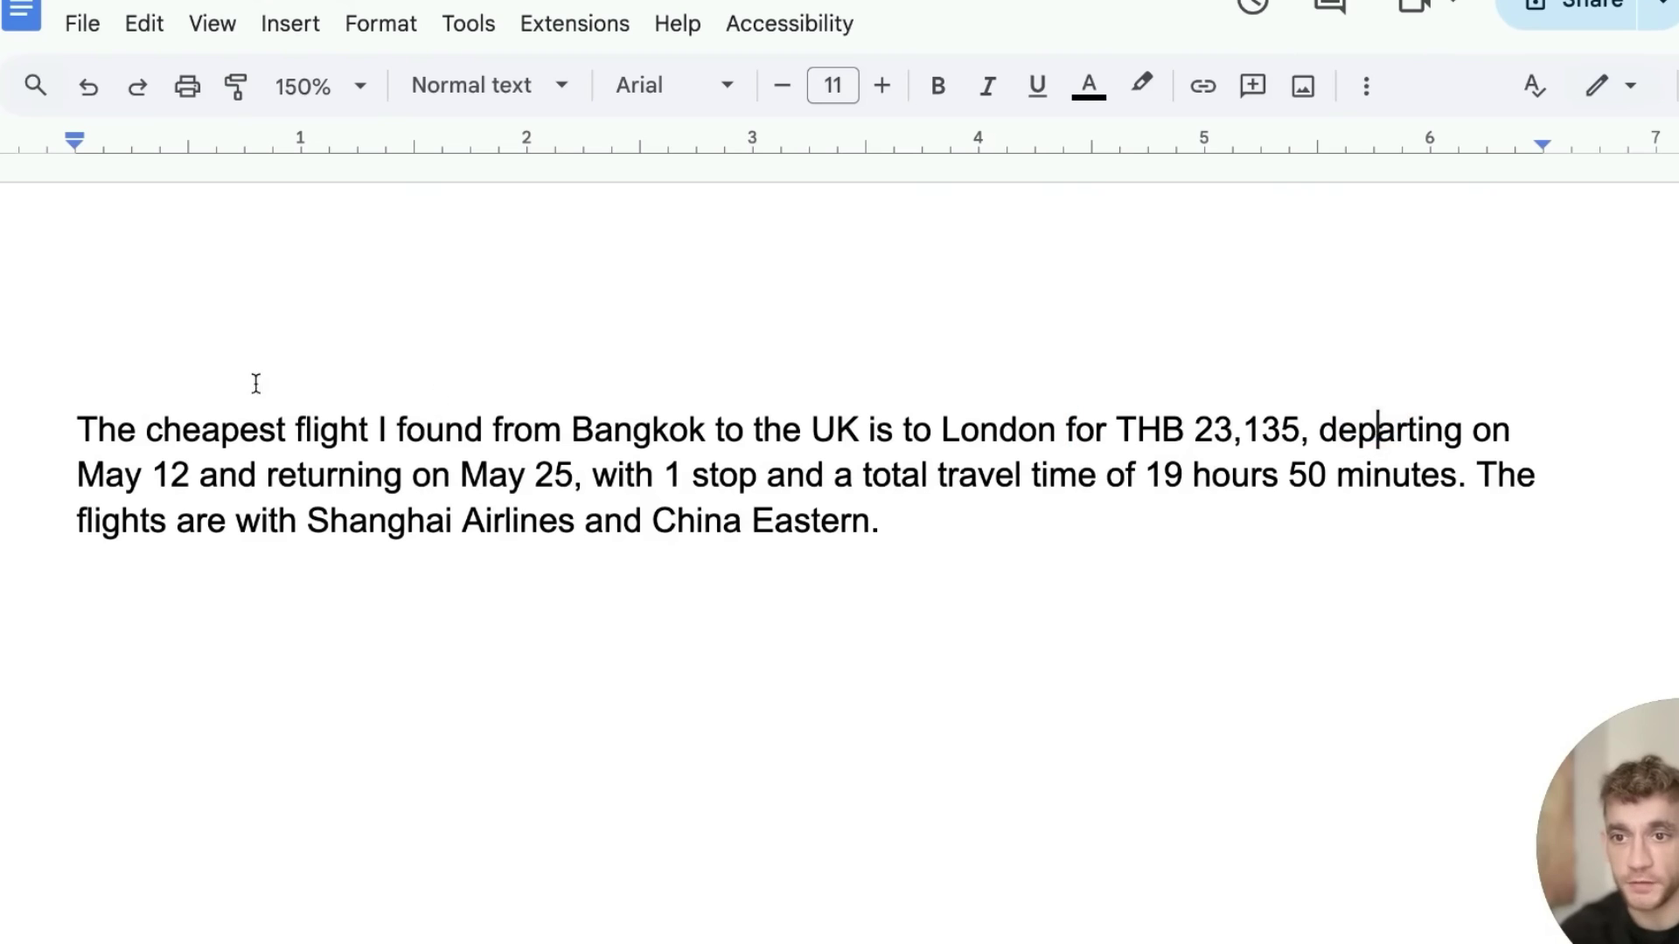
left_click_drag(142, 412, 509, 458)
left_click(525, 472)
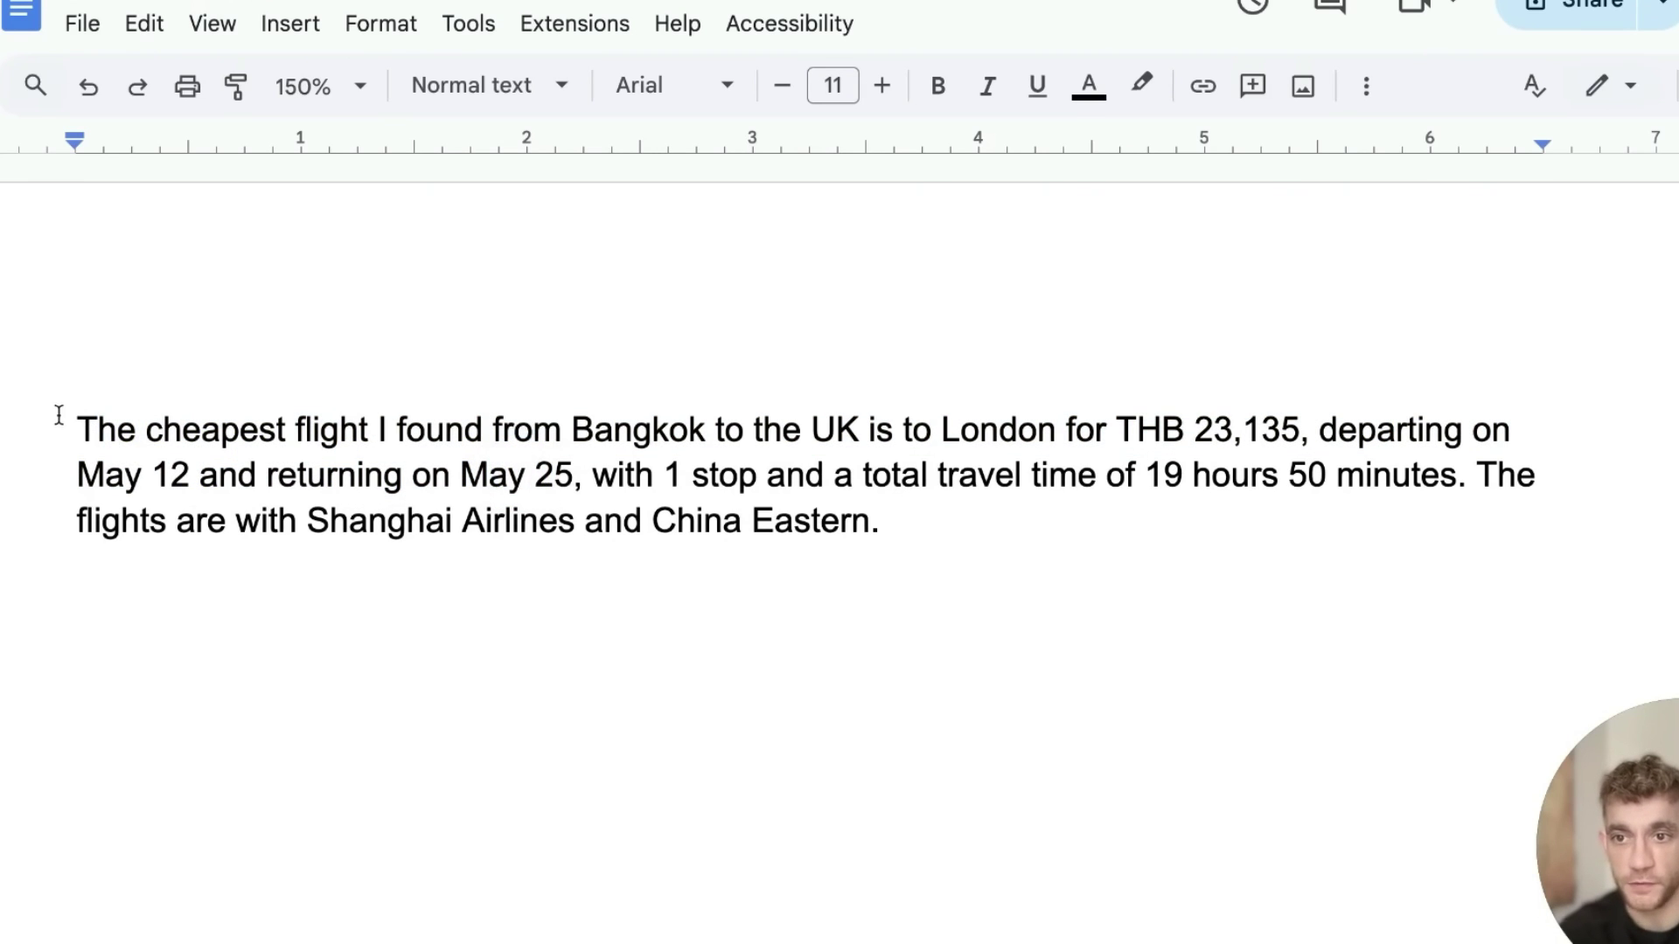
Select the whole THB 23,135 flight paragraph, then clear the selection
left_click_drag(56, 416, 1461, 528)
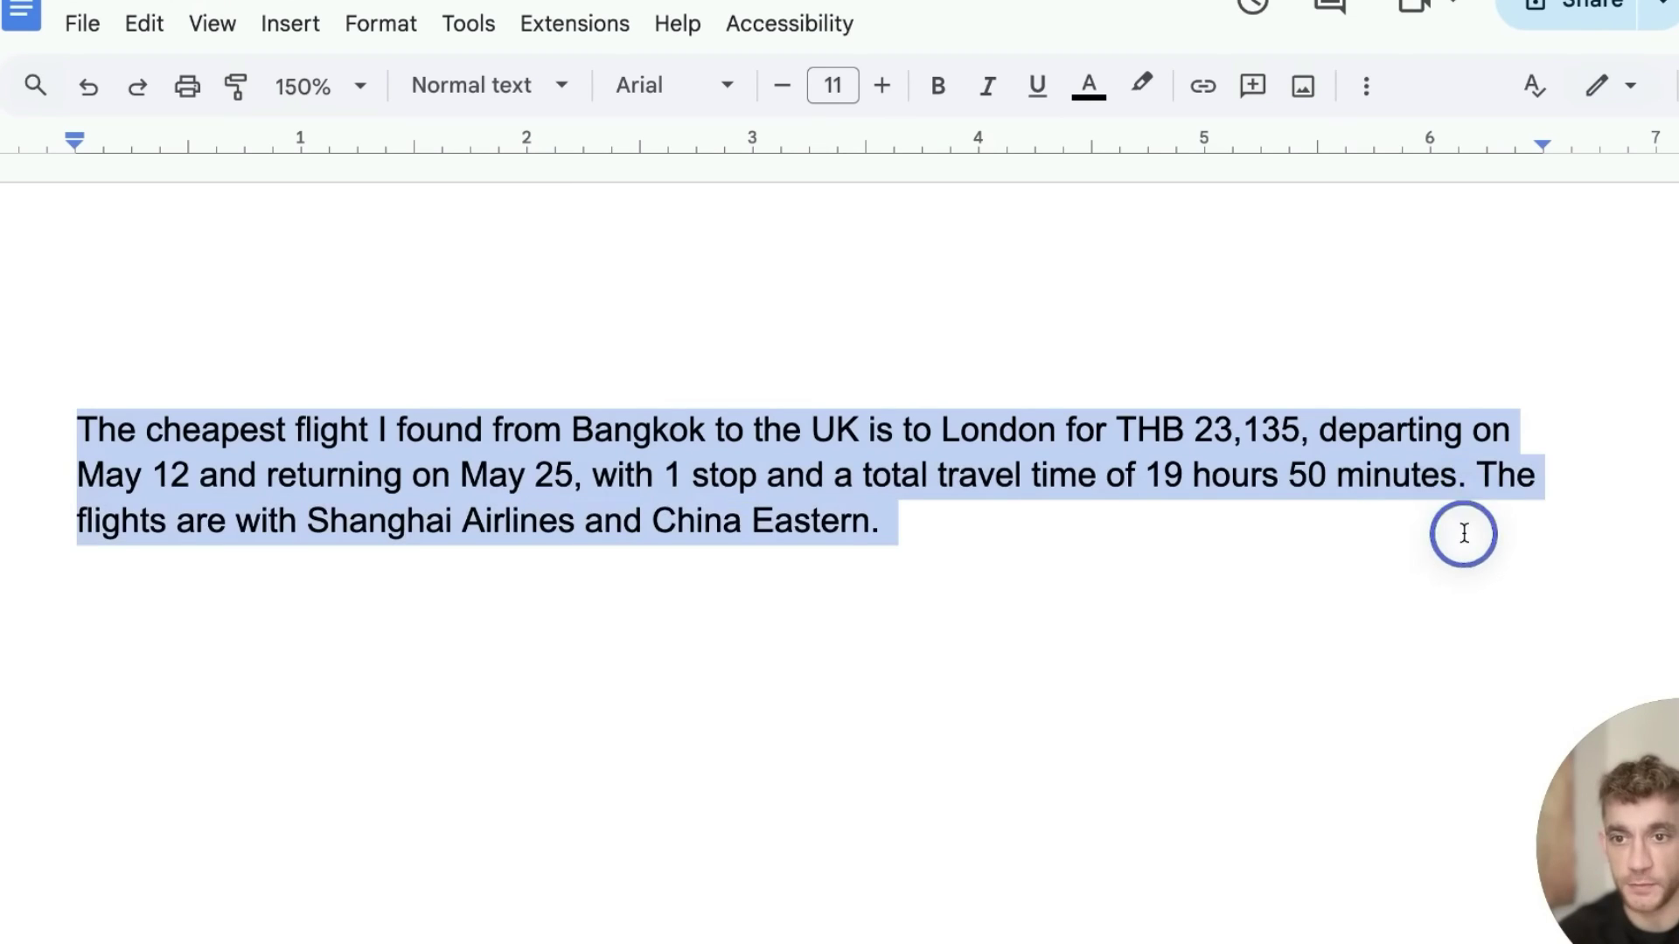
left_click(1166, 554)
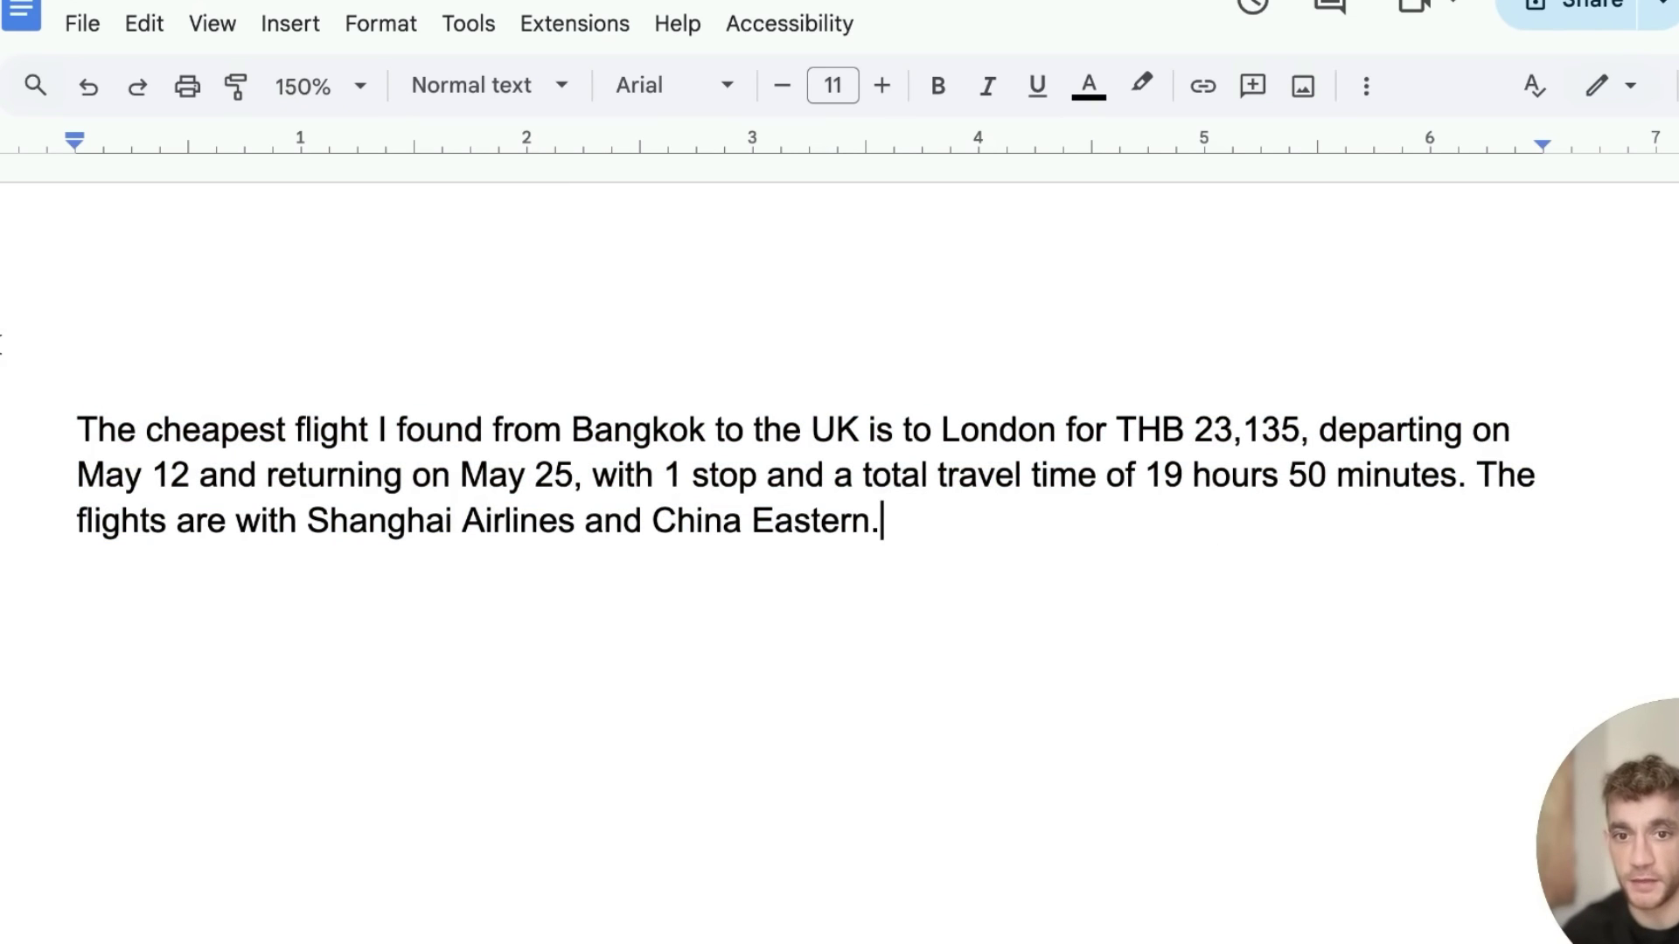
triple_click(1117, 585)
left_click(445, 521)
left_click(873, 475)
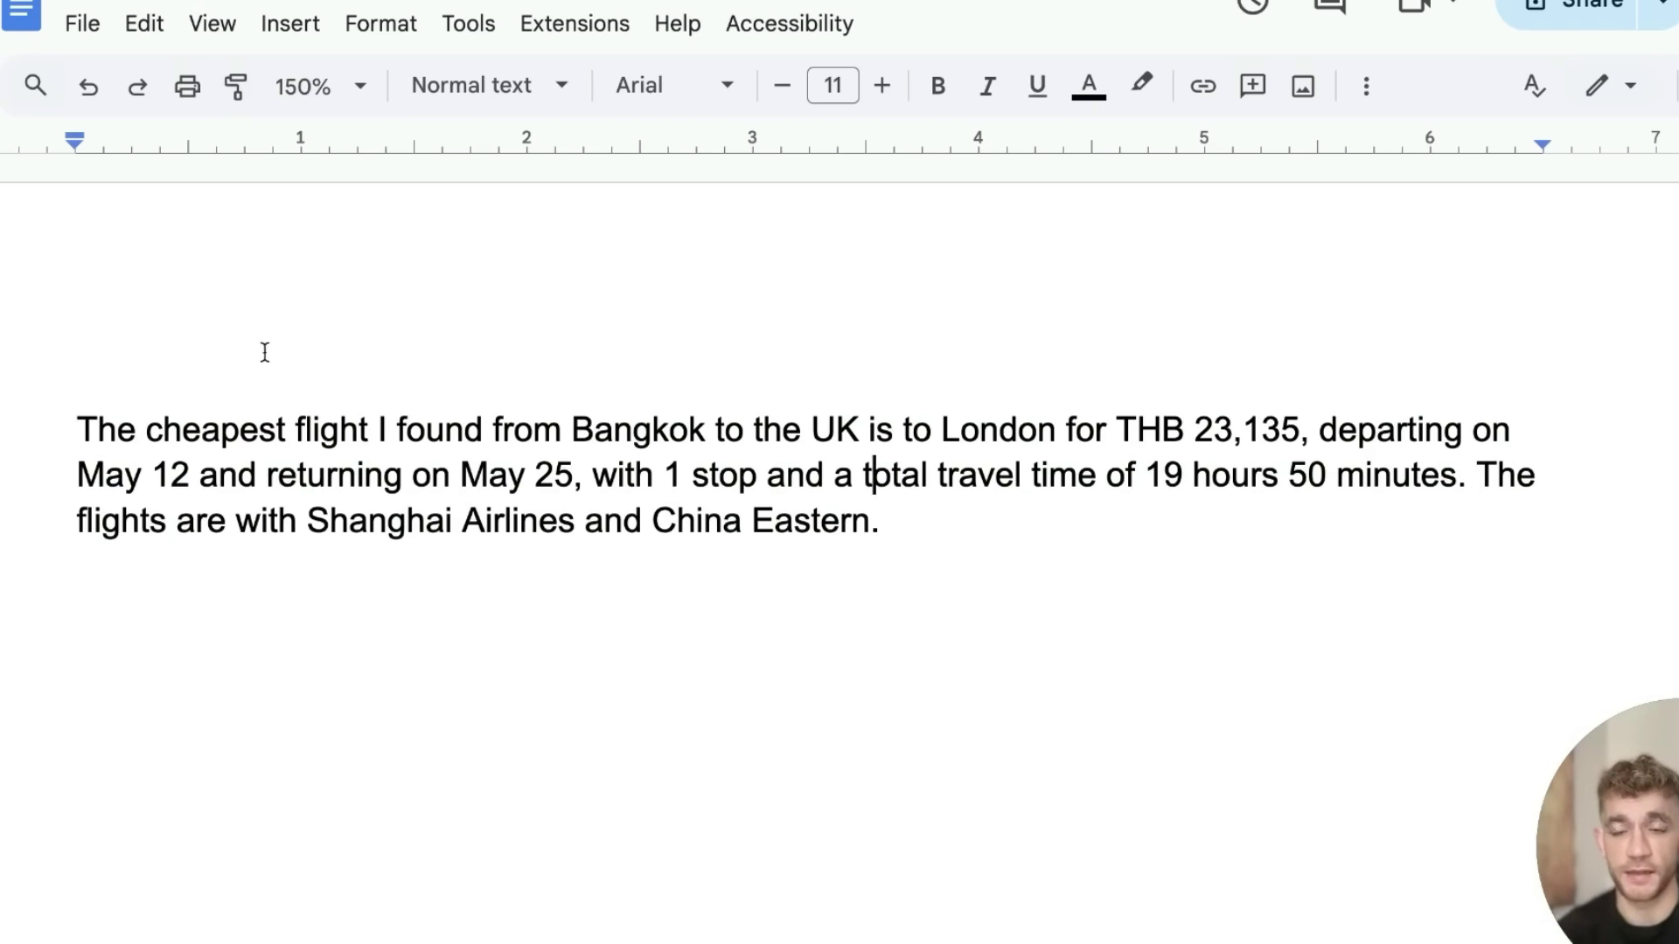
triple_click(1043, 587)
left_click(883, 535)
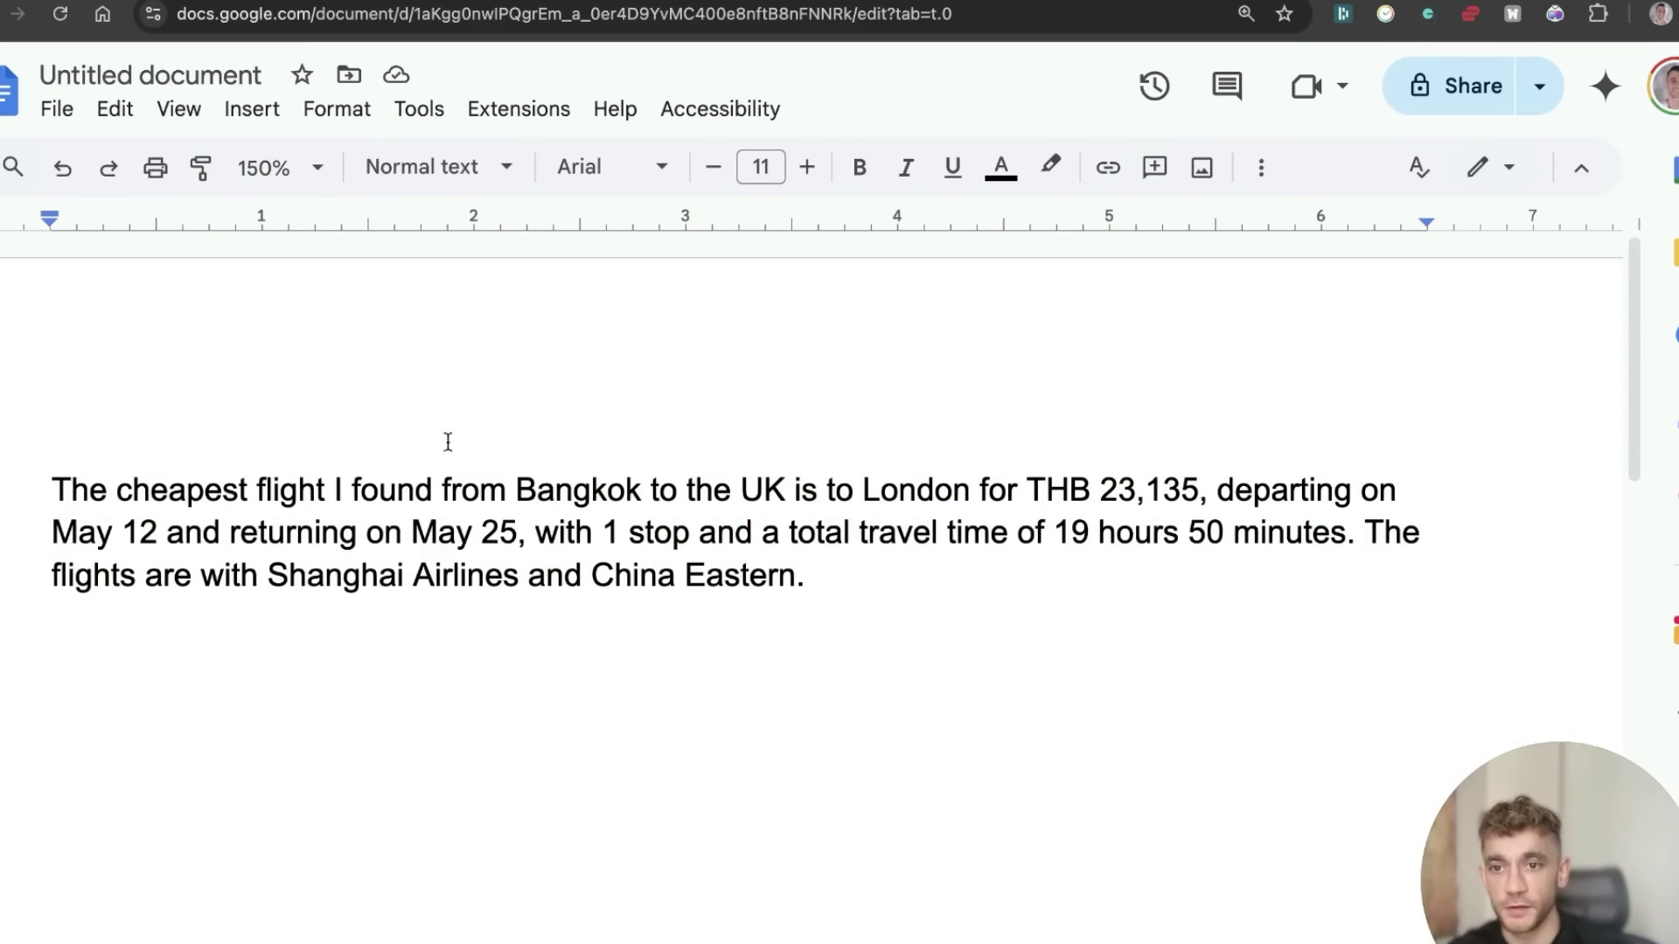
mouse_move(74, 437)
left_mouse_down()
mouse_move(910, 588)
mouse_move(210, 446)
mouse_move(66, 450)
left_mouse_up()
left_click(914, 589)
left_click(880, 567)
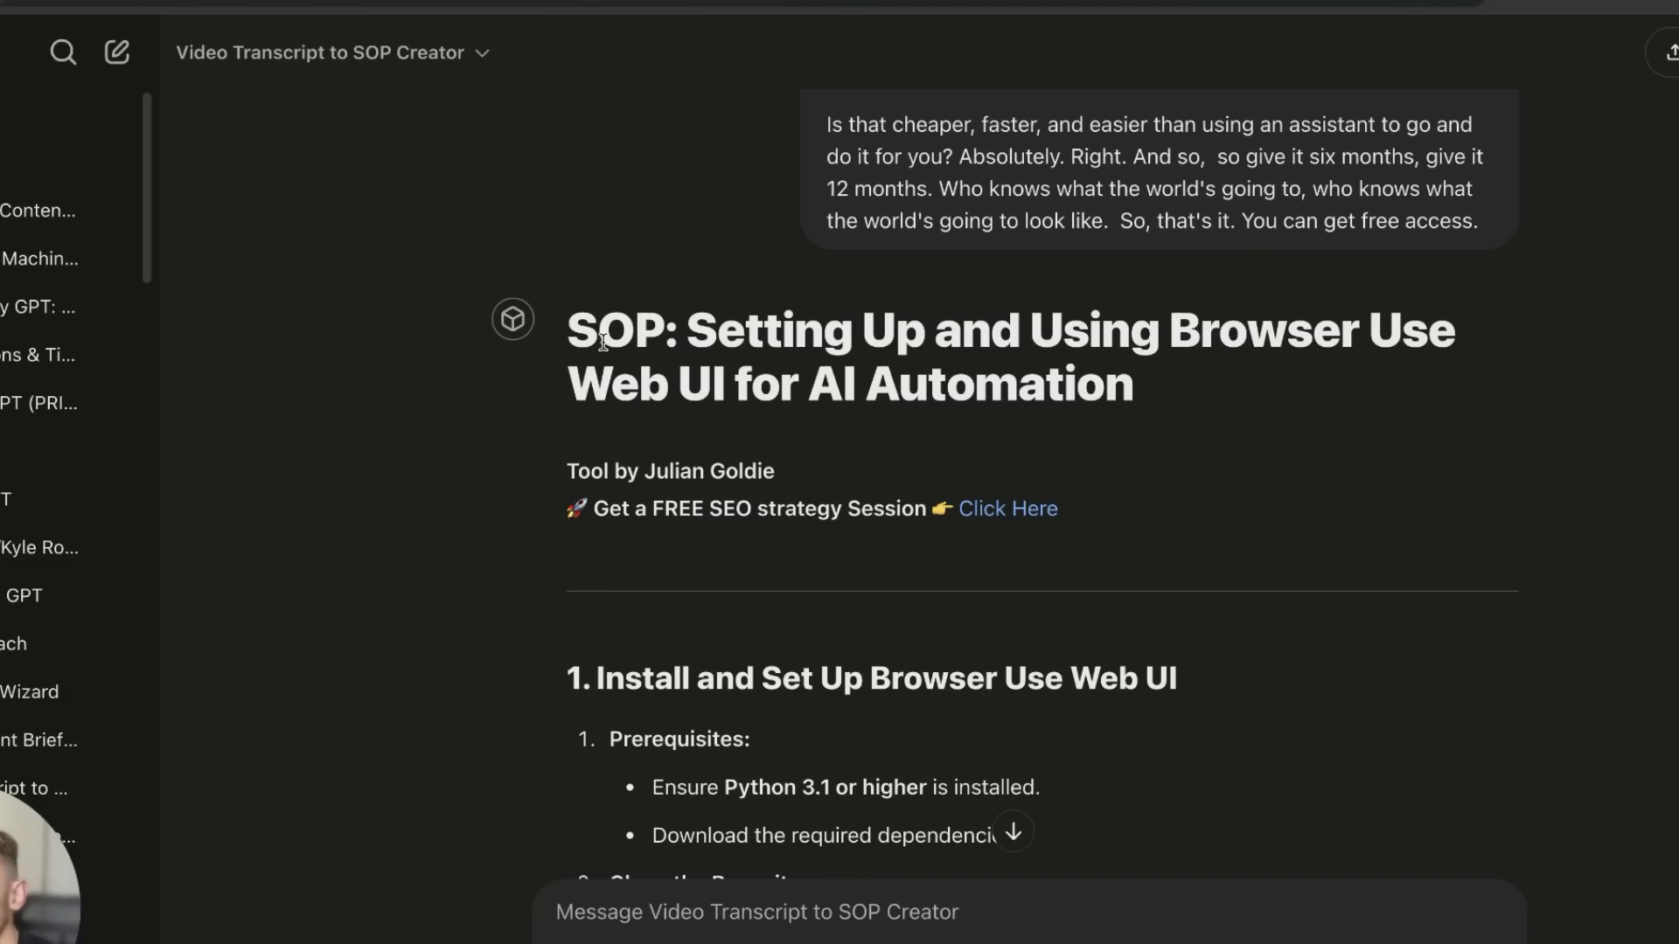
Scroll the Browser Use Web UI SOP down to Run Tasks and highlight the 50 Use Cases title
scroll(625, 402, "down", 10)
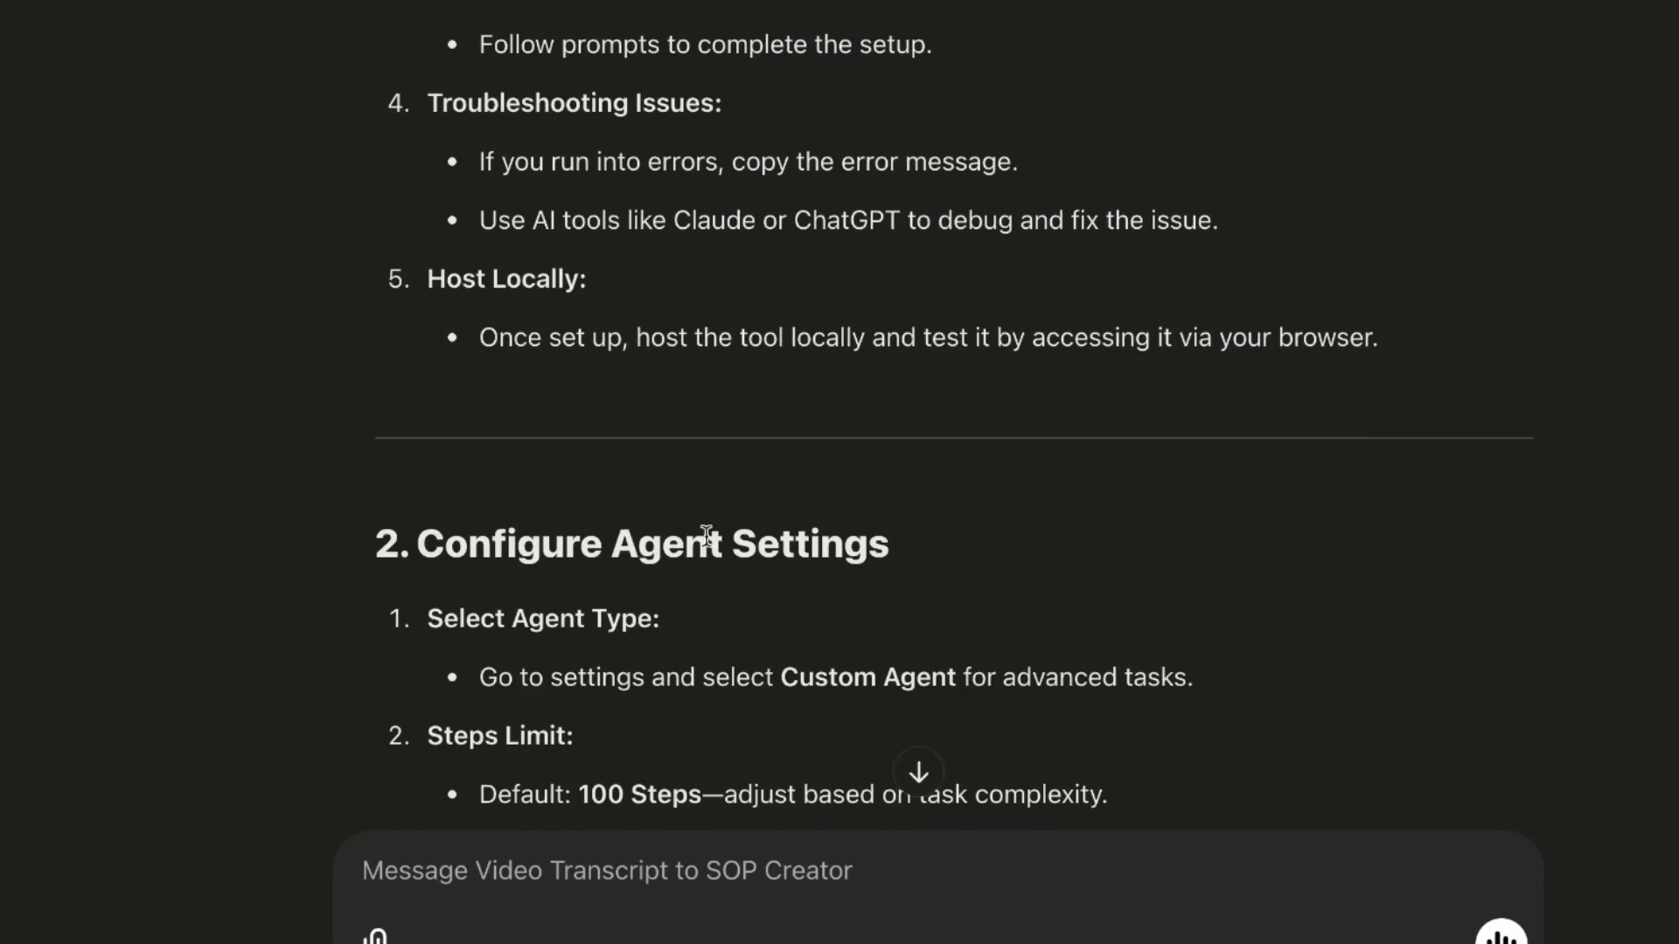
scroll(707, 535, "down", 15)
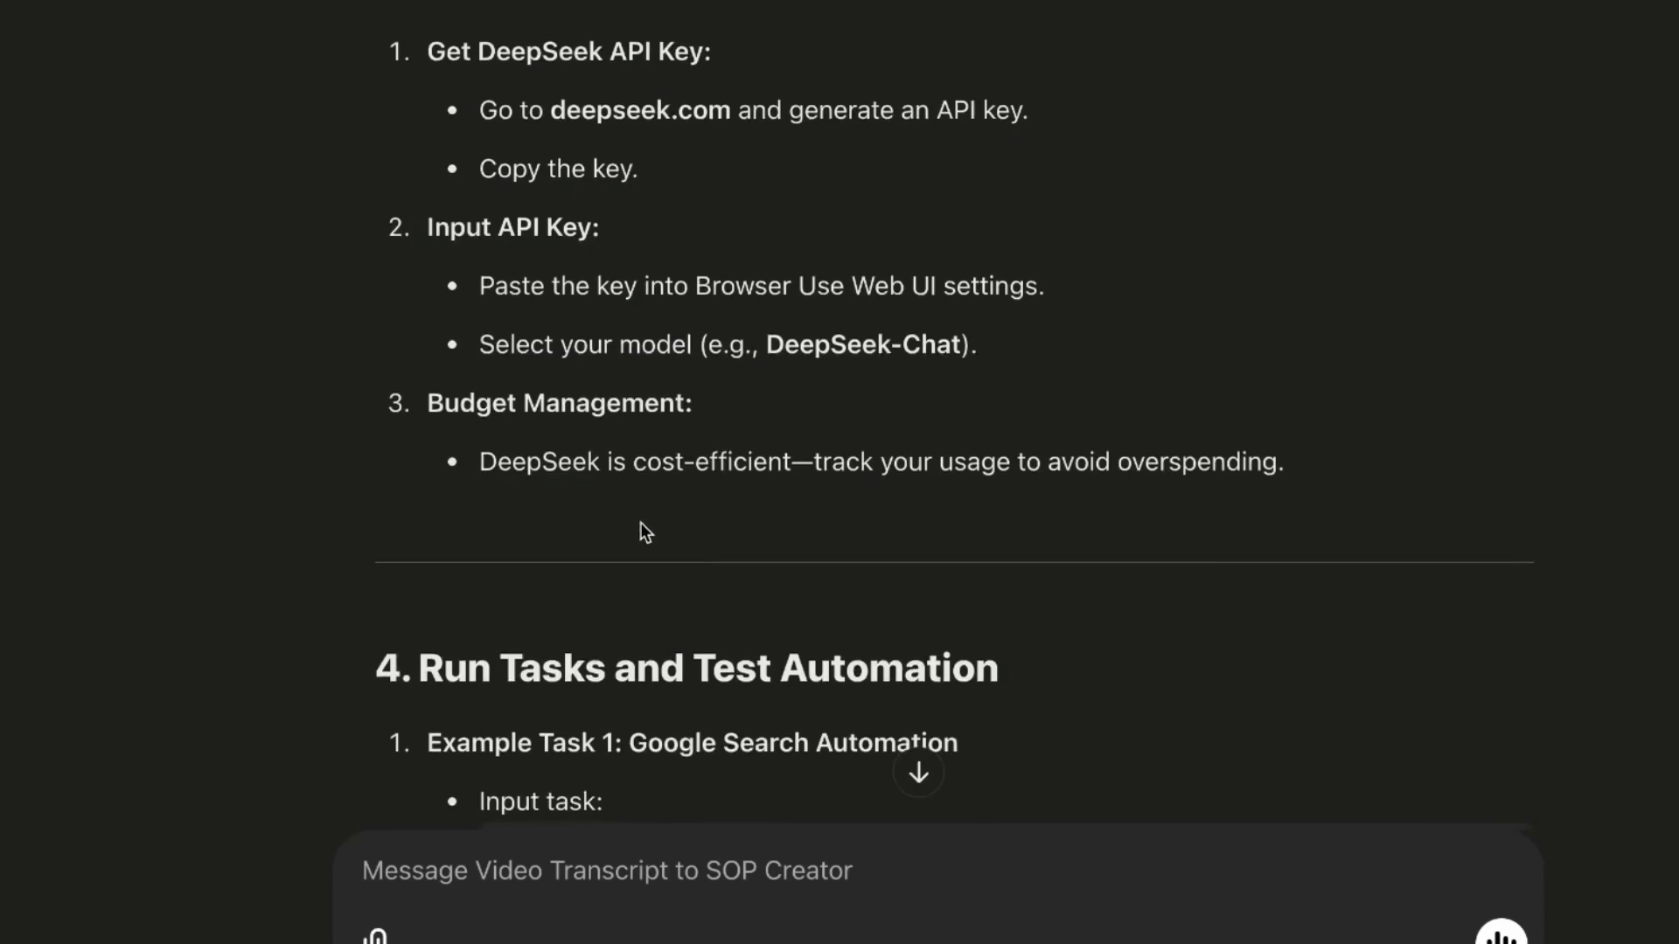
scroll(647, 524, "down", 5)
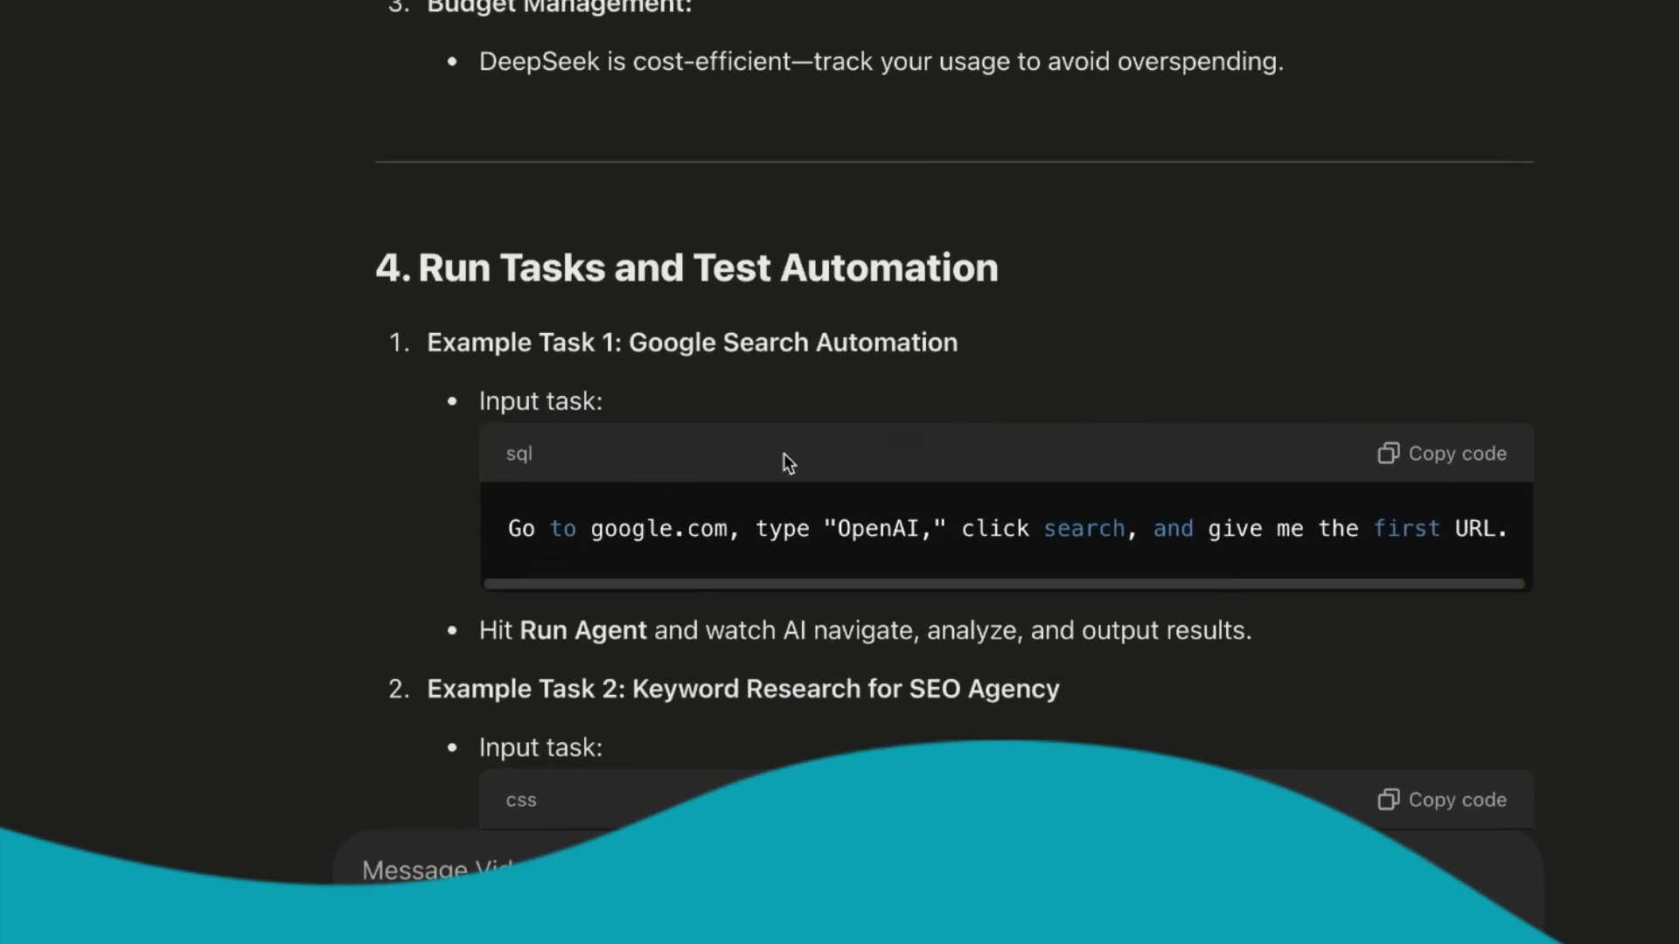
scroll(787, 464, "down", 5)
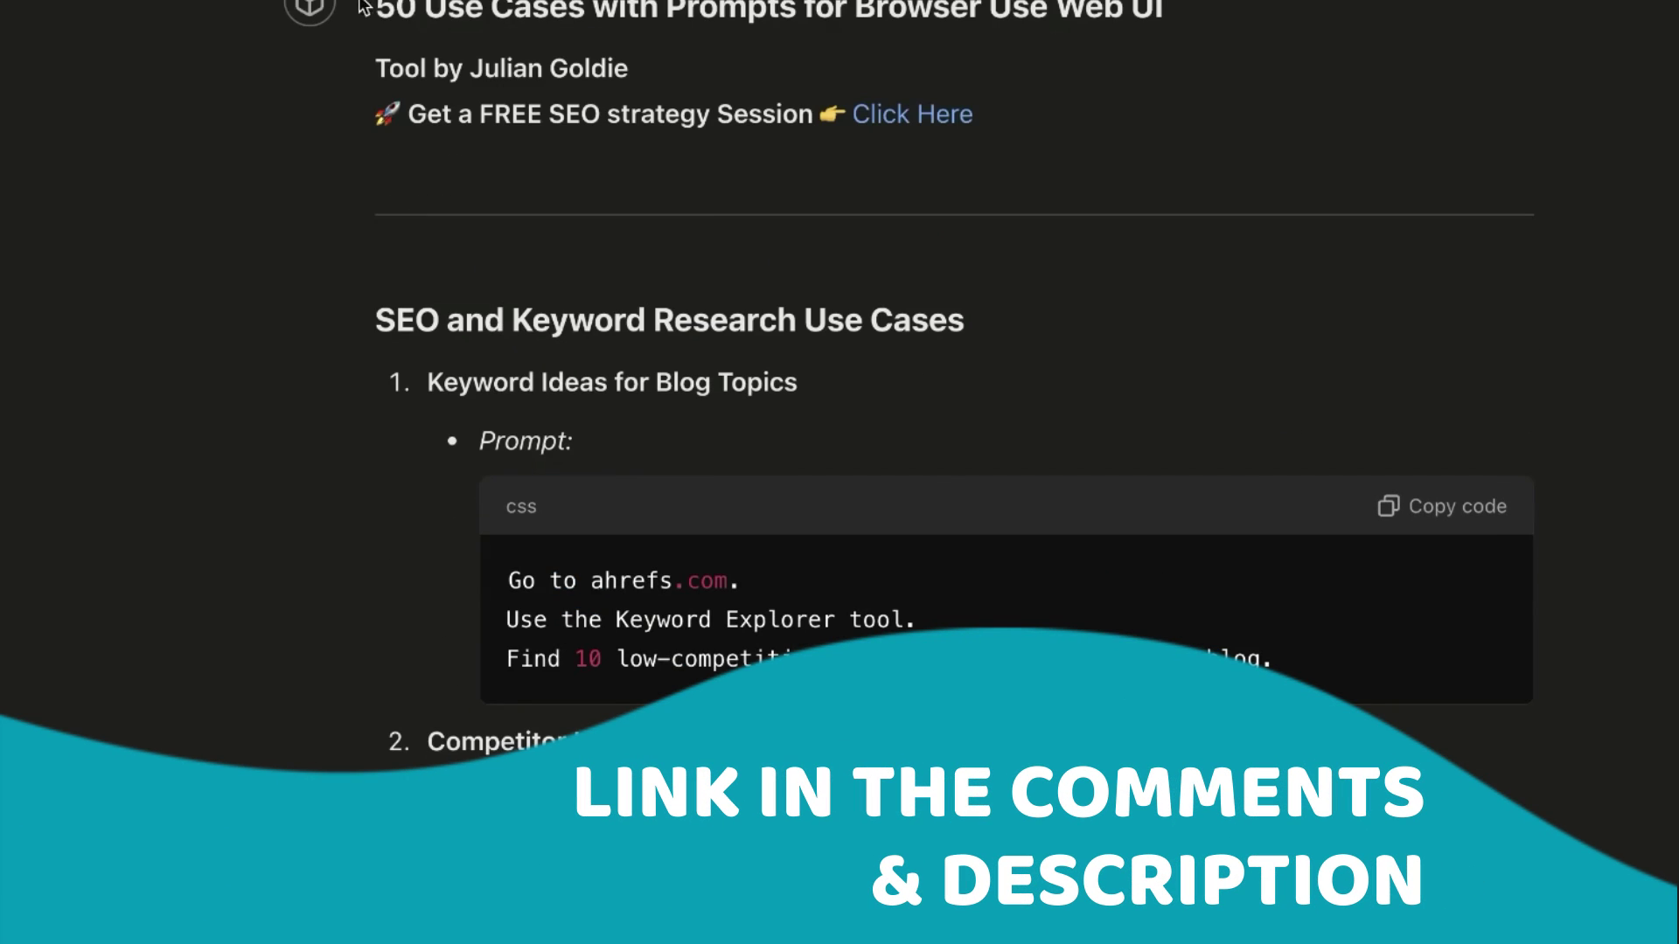
left_click_drag(365, 7, 1295, 12)
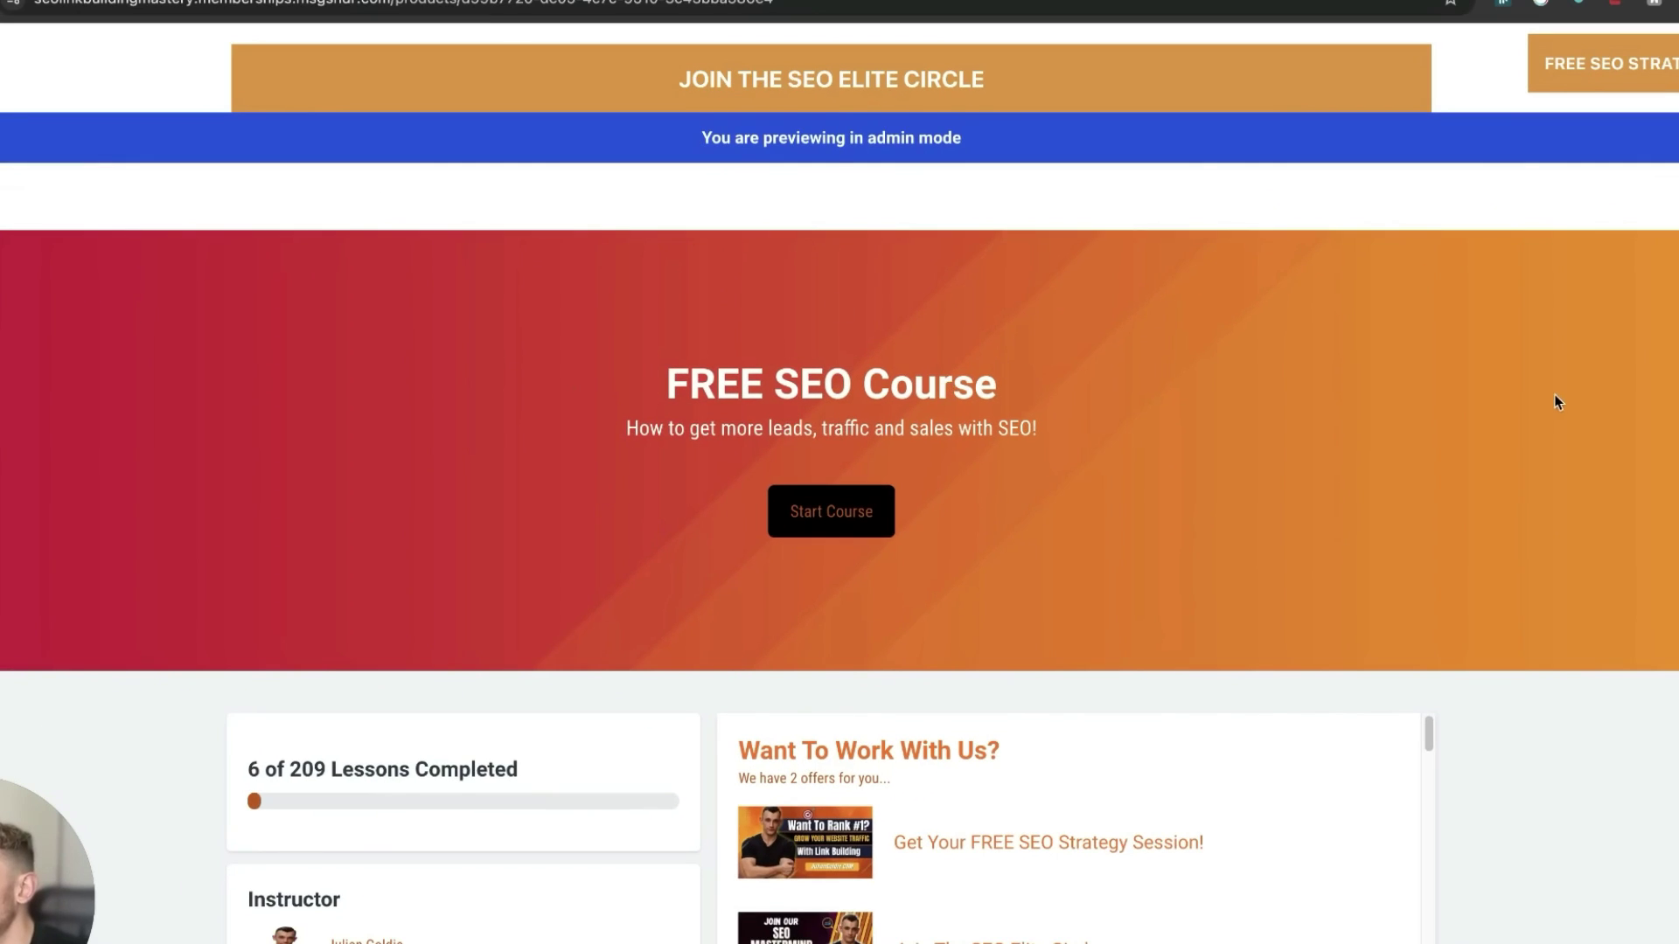
Scroll down through the Free SEO Course lessons panel
scroll(1556, 402, "down", 5)
left_click_drag(569, 390, 606, 381)
scroll(1277, 315, "down", 1)
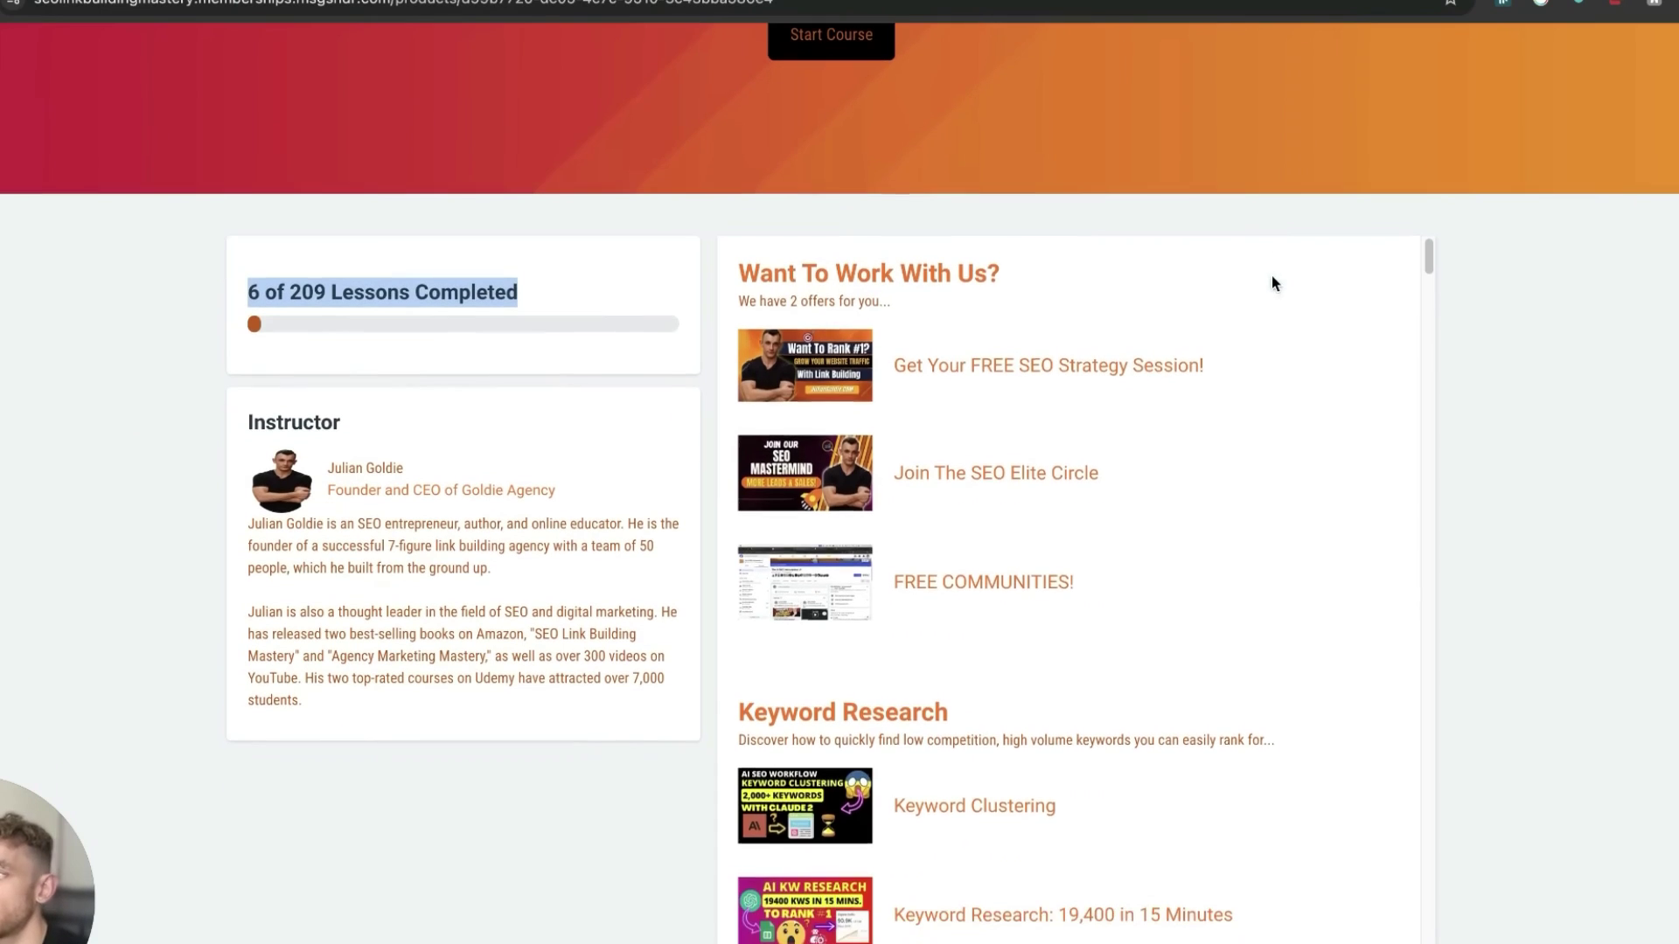
scroll(1099, 653, "down", 4)
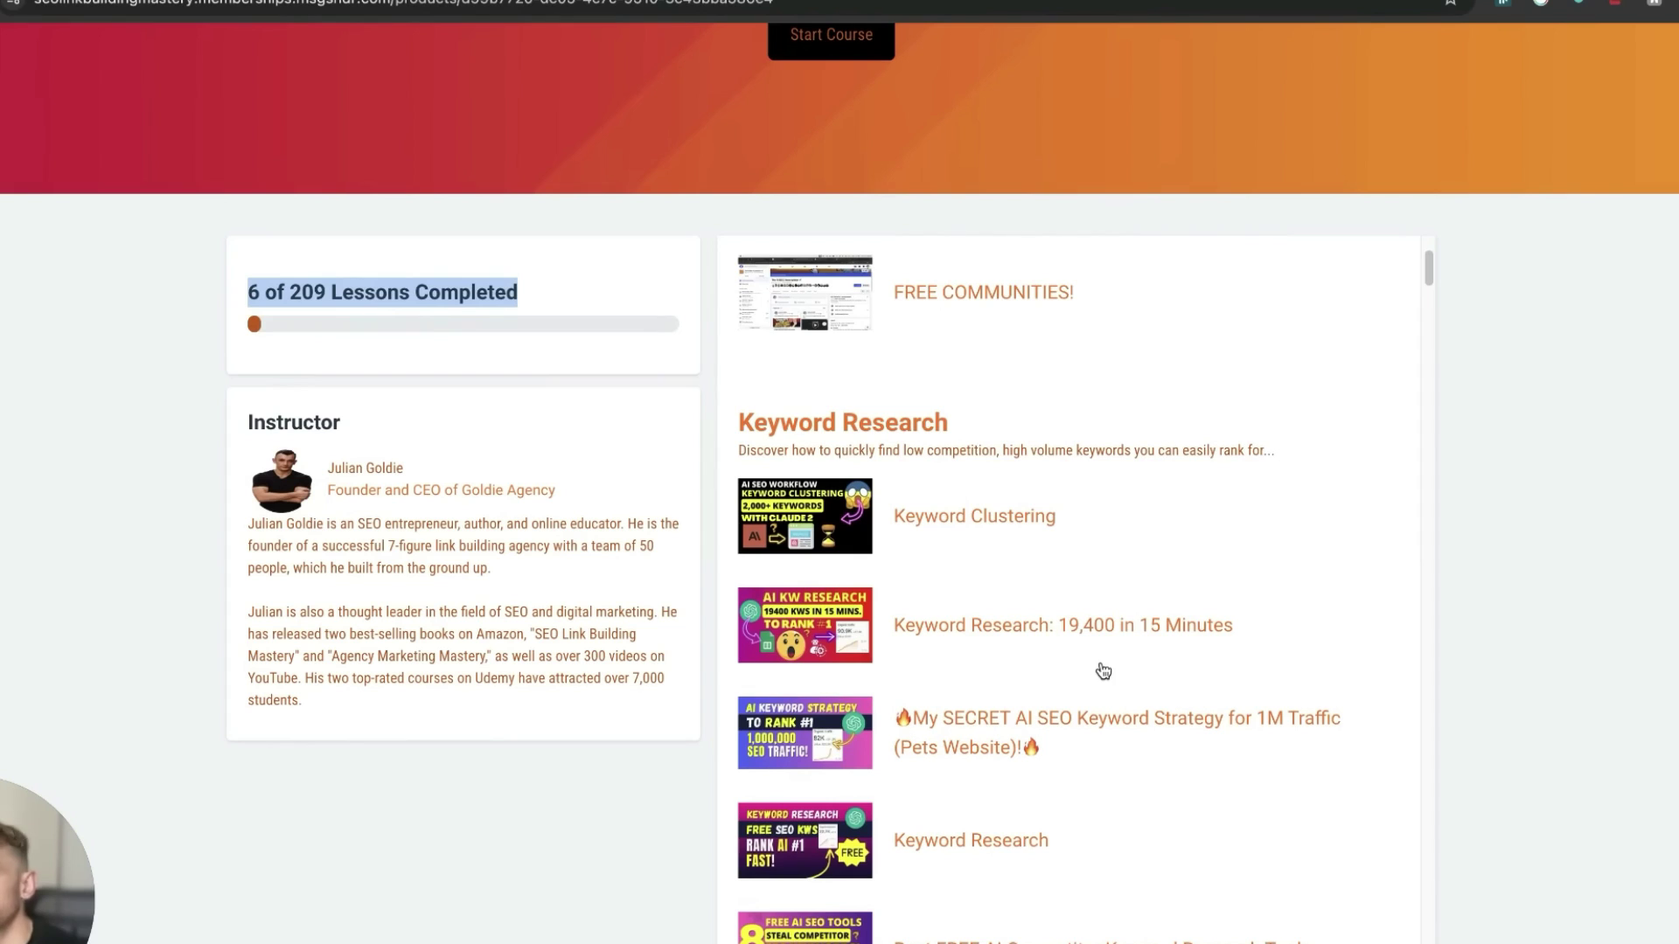
scroll(1100, 669, "down", 3)
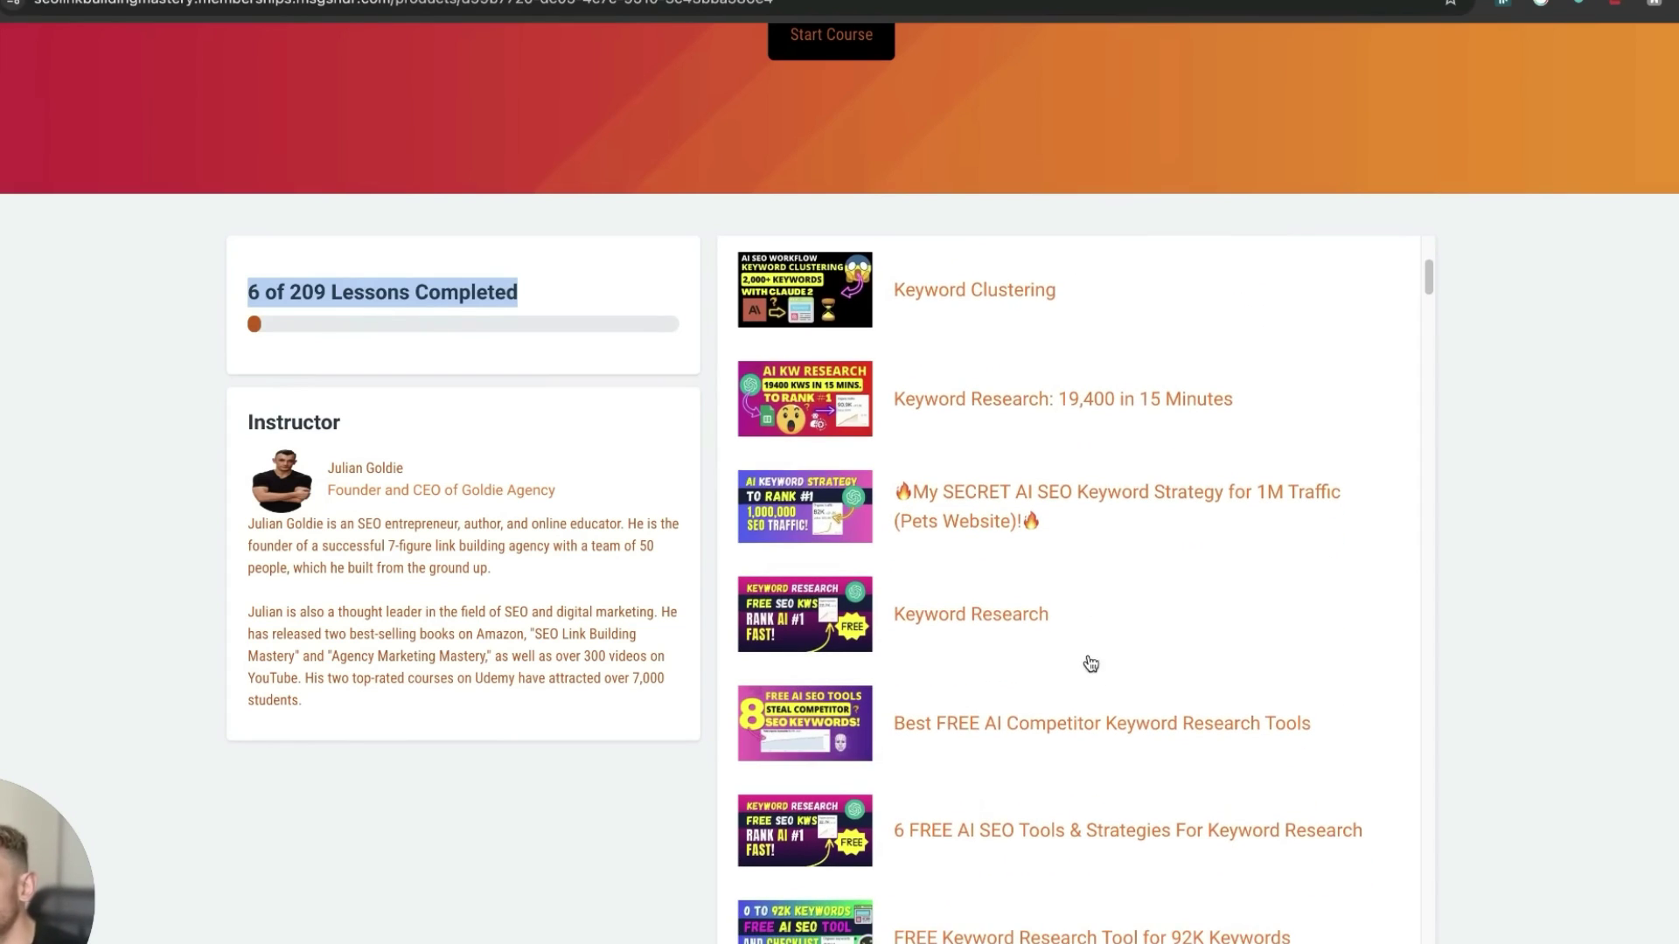
scroll(1092, 666, "down", 2)
scroll(1074, 691, "down", 15)
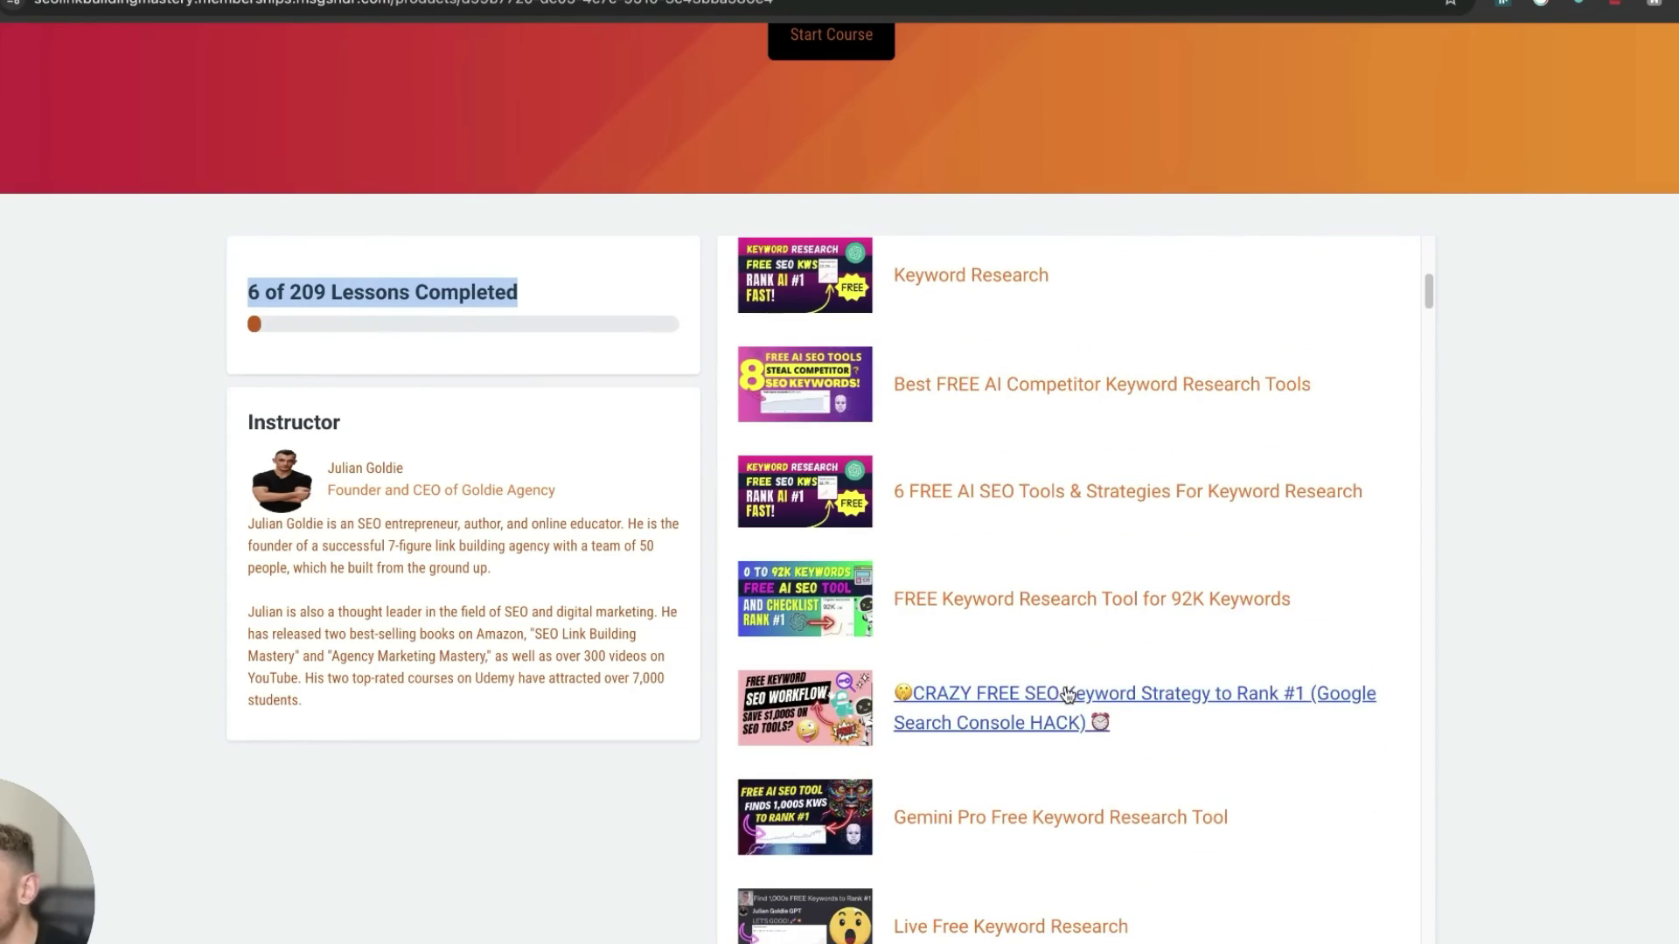
scroll(1063, 709, "down", 10)
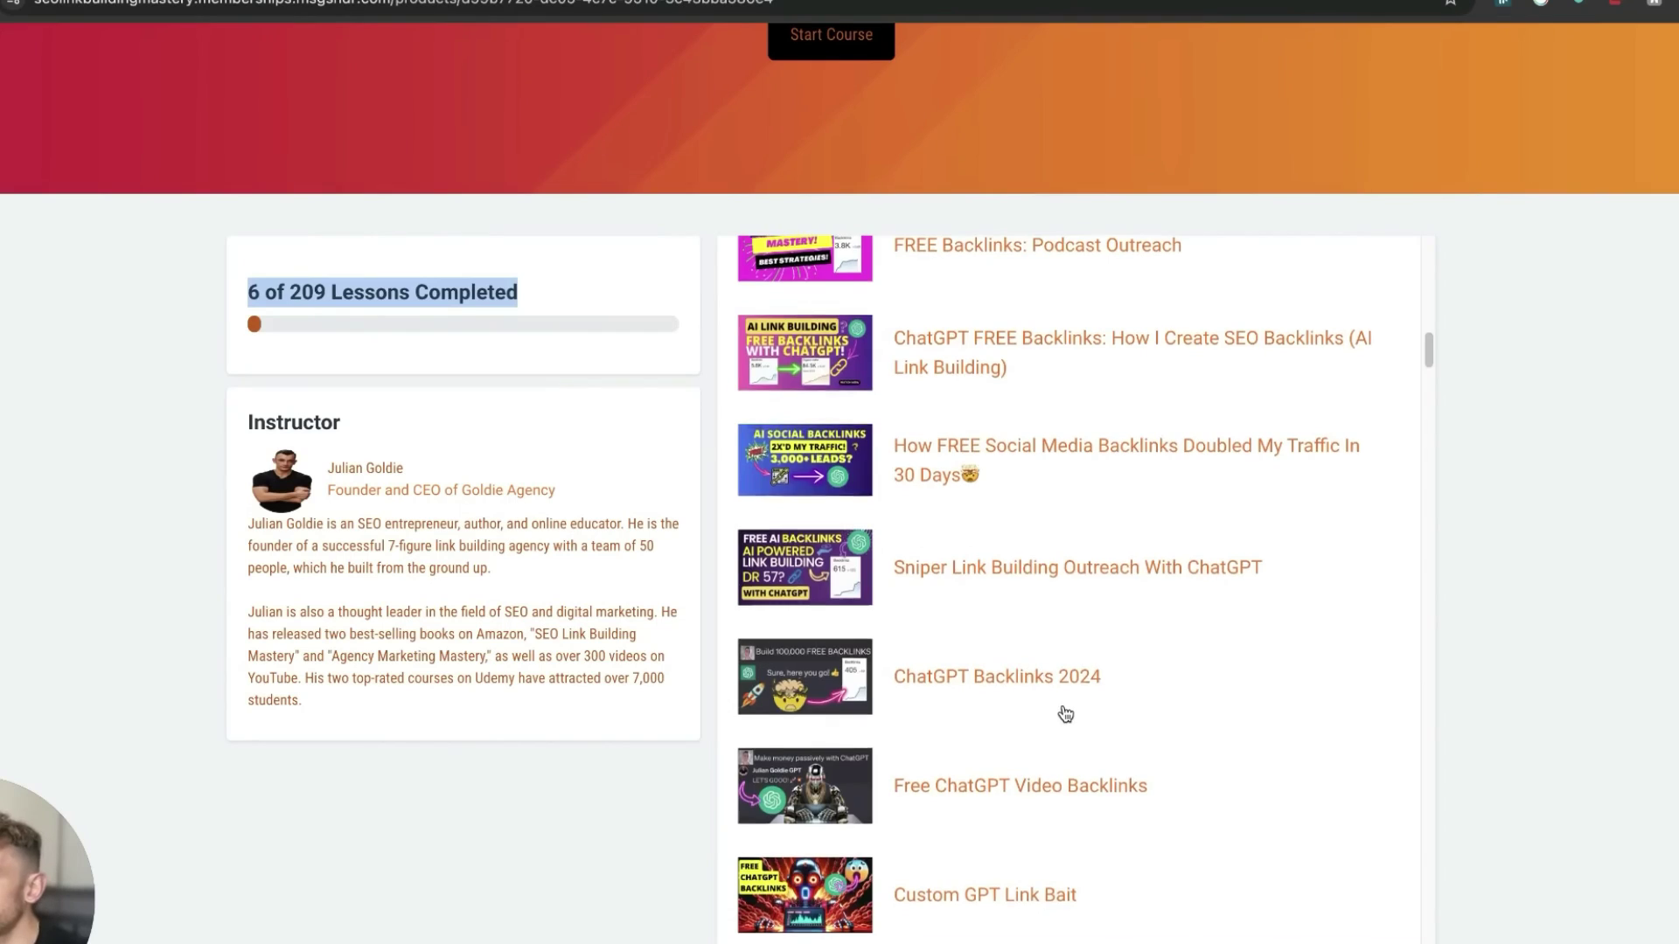
Find 'seo tools' on the page, then scroll on to the AI Agents lessons
key("ctrl+f")
type("seo tools")
key("Escape")
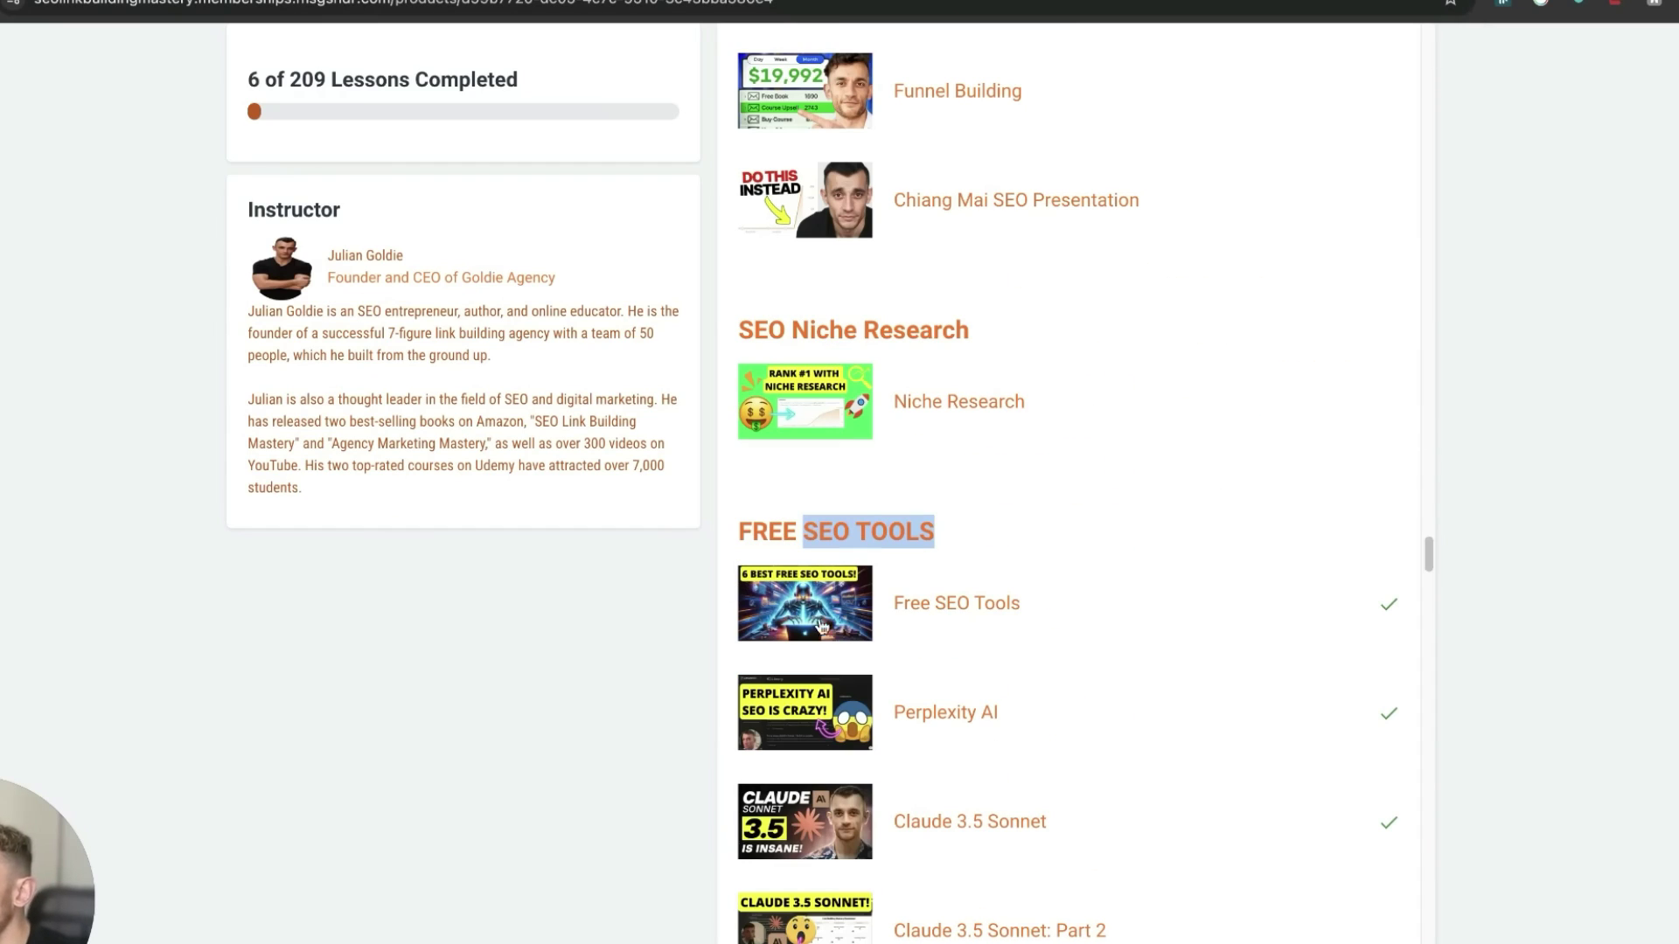
scroll(962, 622, "down", 20)
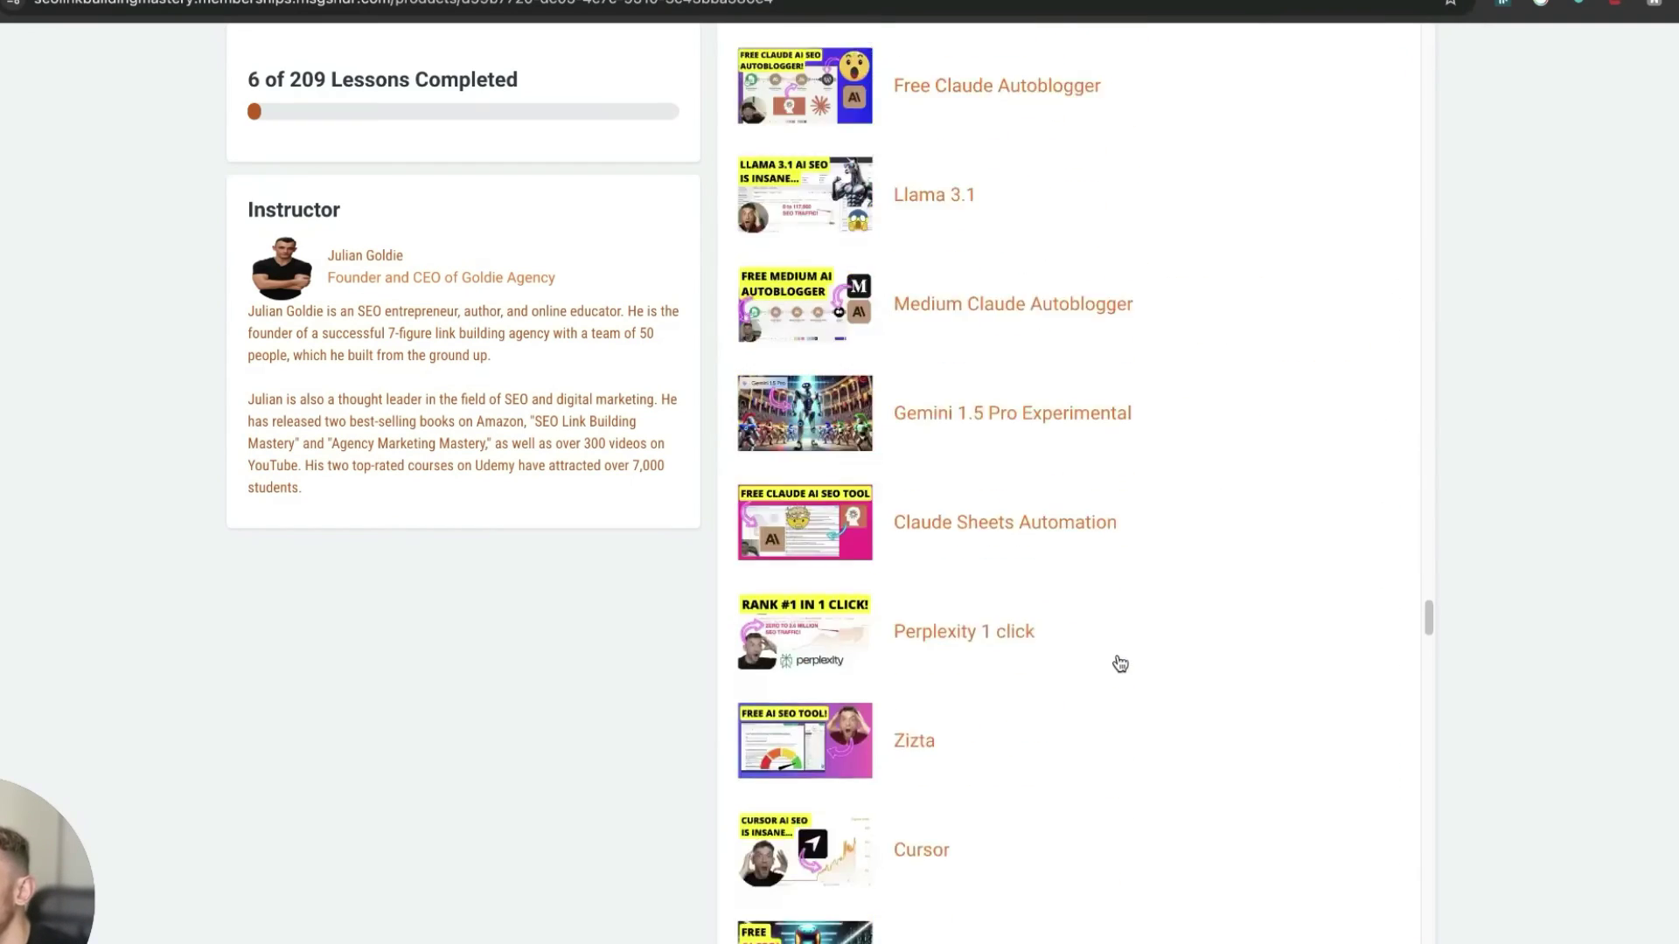
scroll(1121, 657, "down", 20)
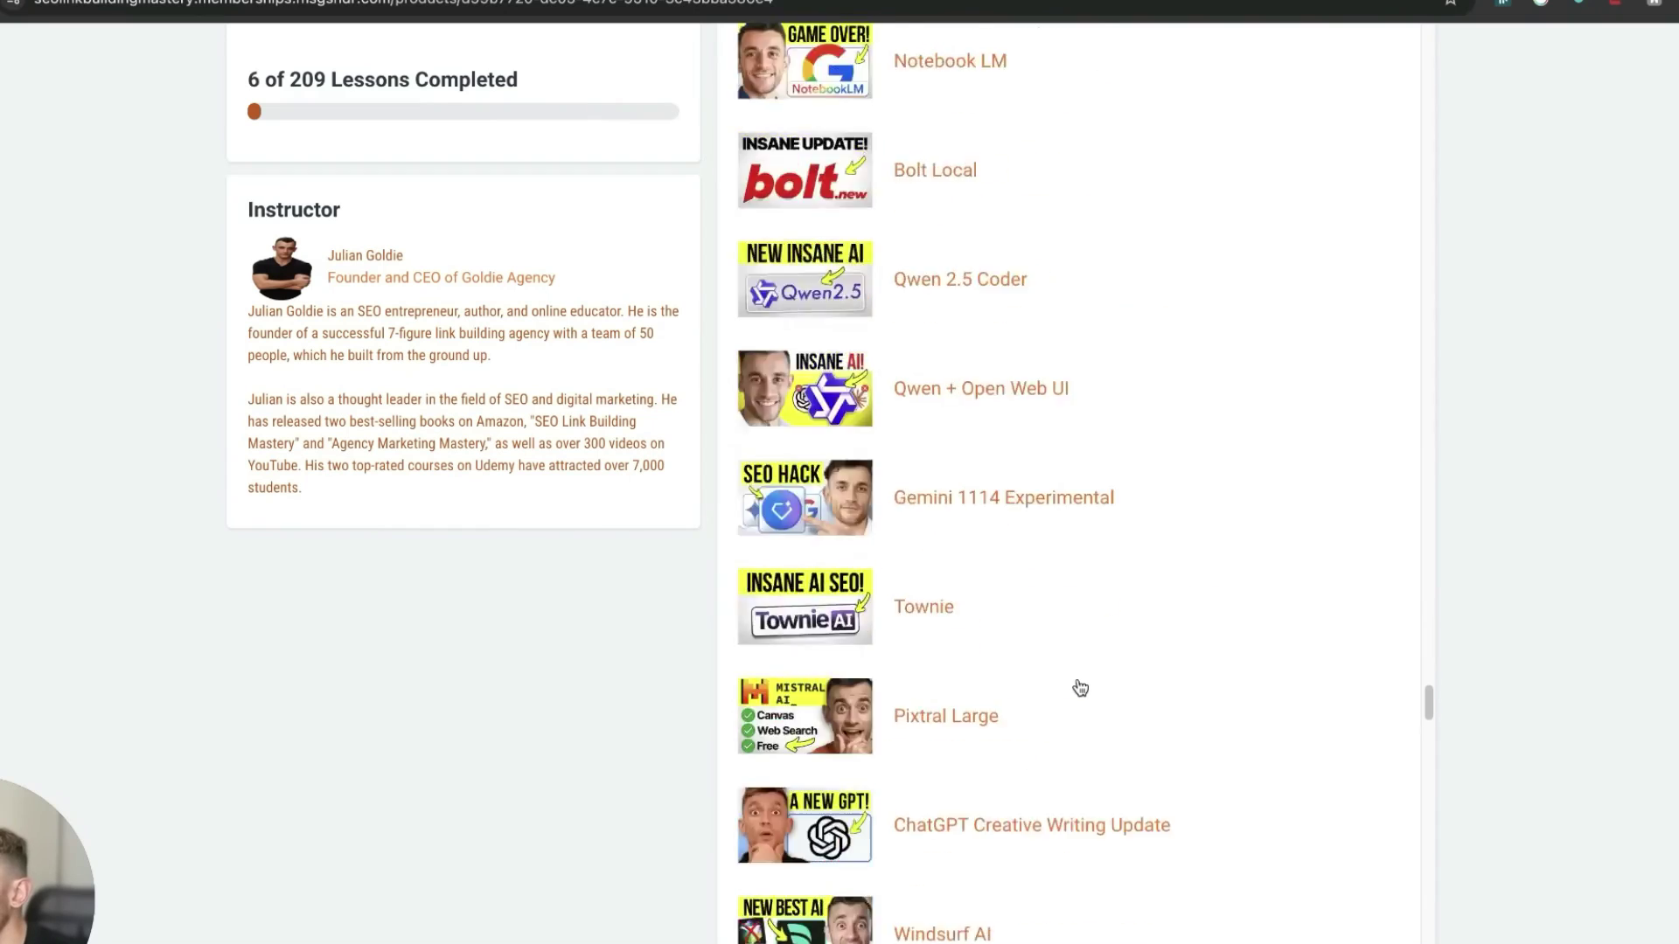
scroll(1081, 688, "down", 20)
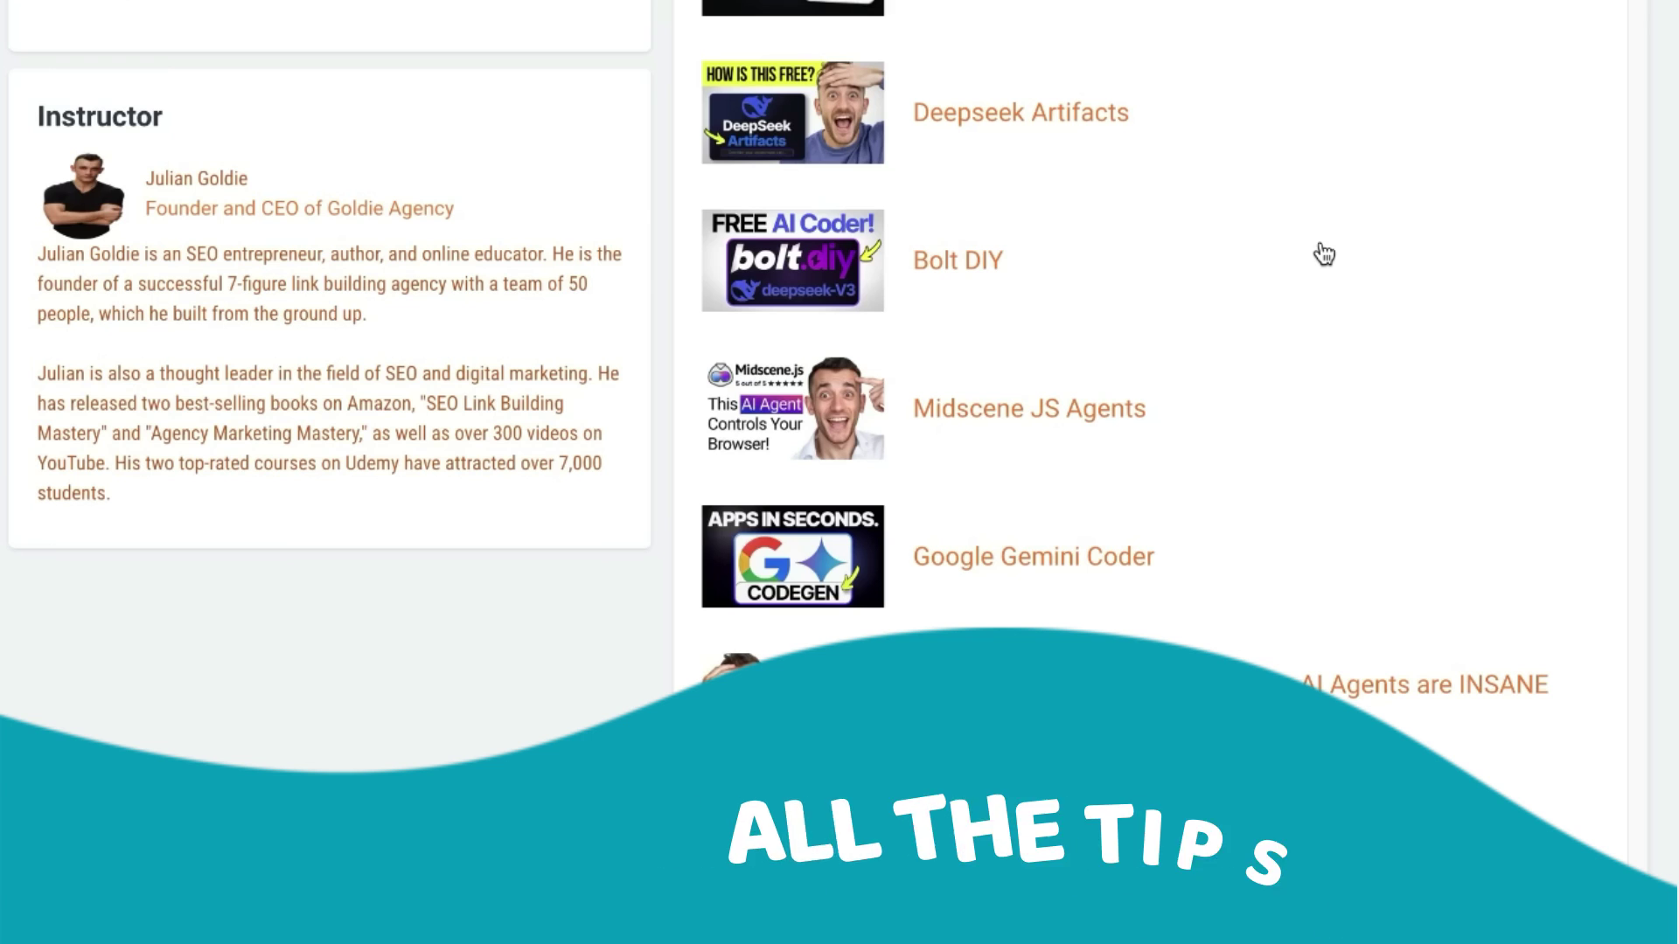
scroll(1214, 490, "down", 8)
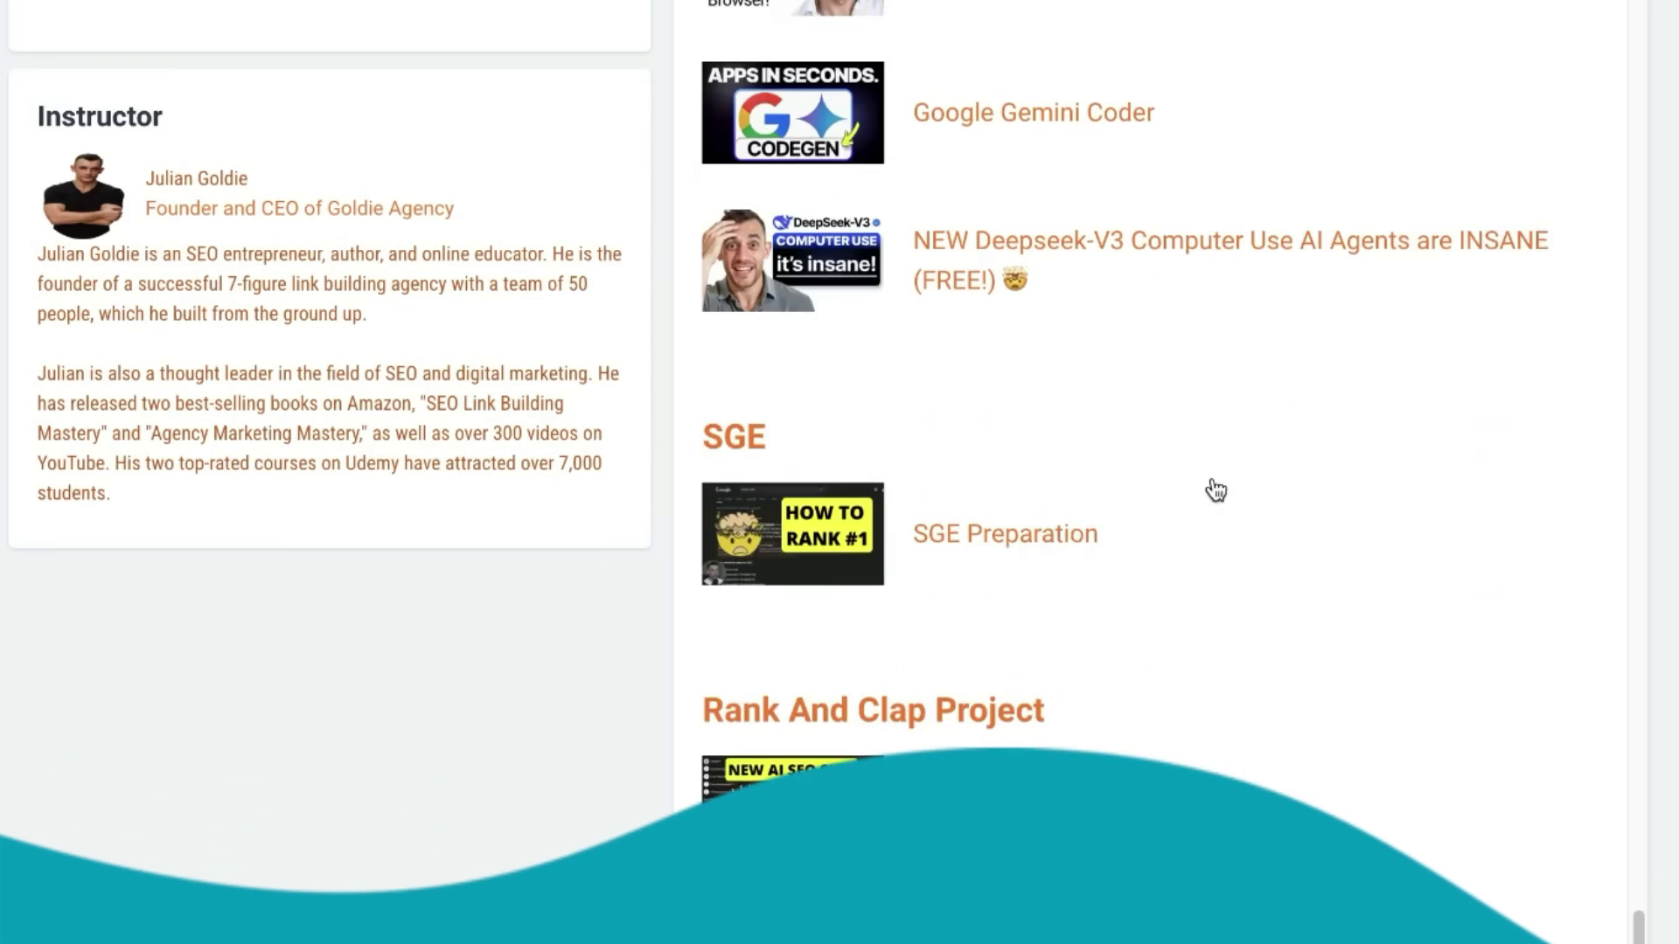
scroll(1258, 710, "down", 15)
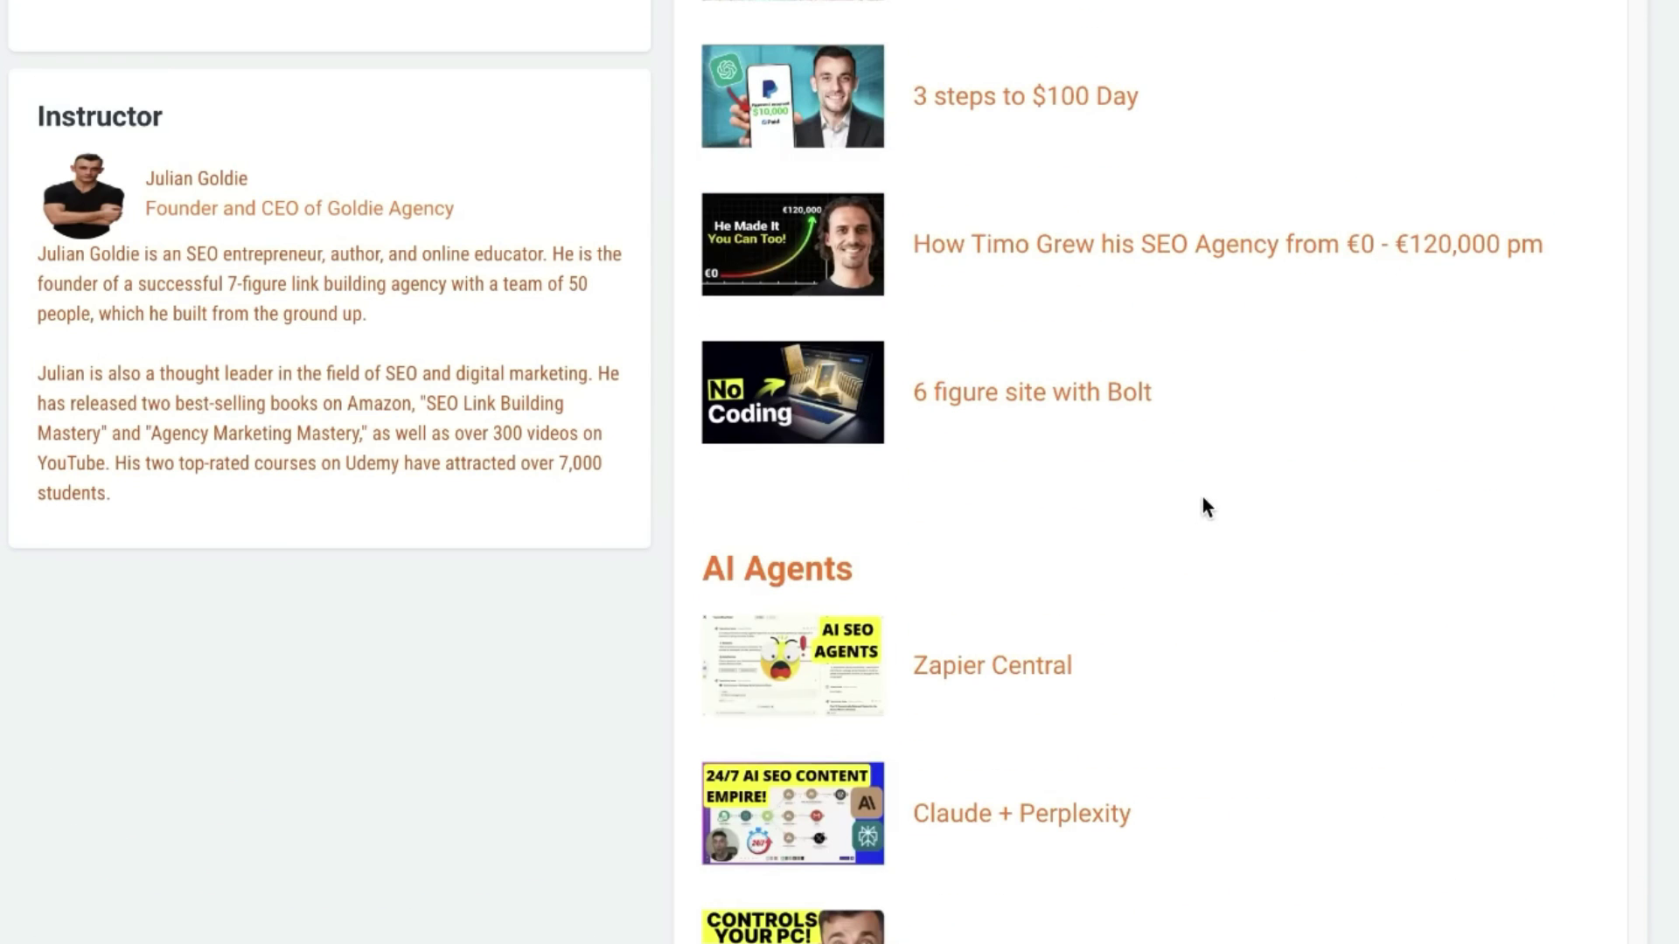